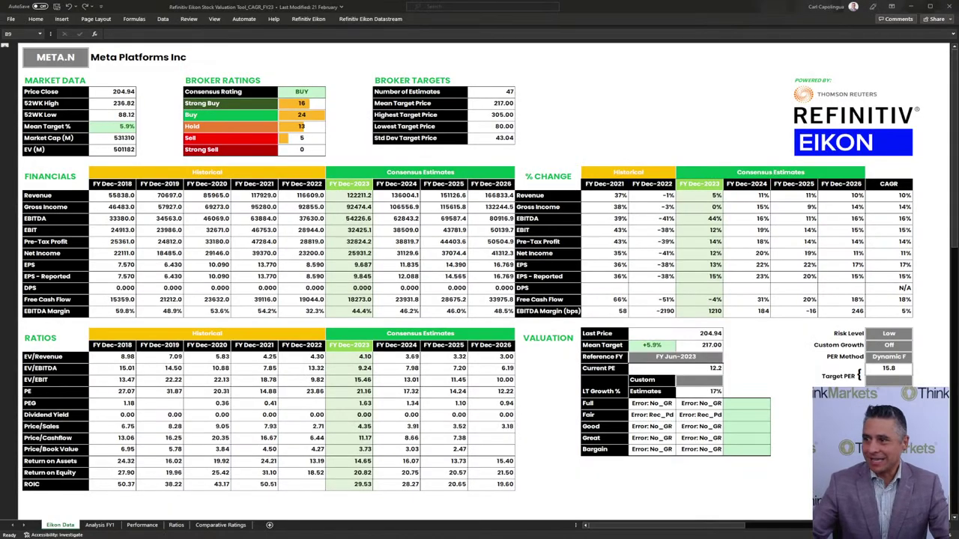
Load Hershey Co into the valuation sheet by replacing the stock ticker with HSY.N.
click(30, 55)
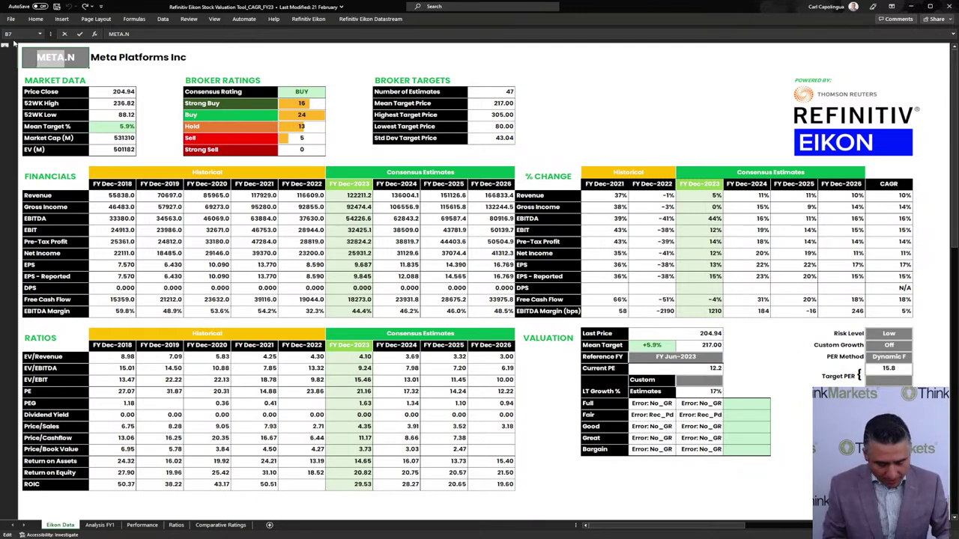
text(HSY.N)
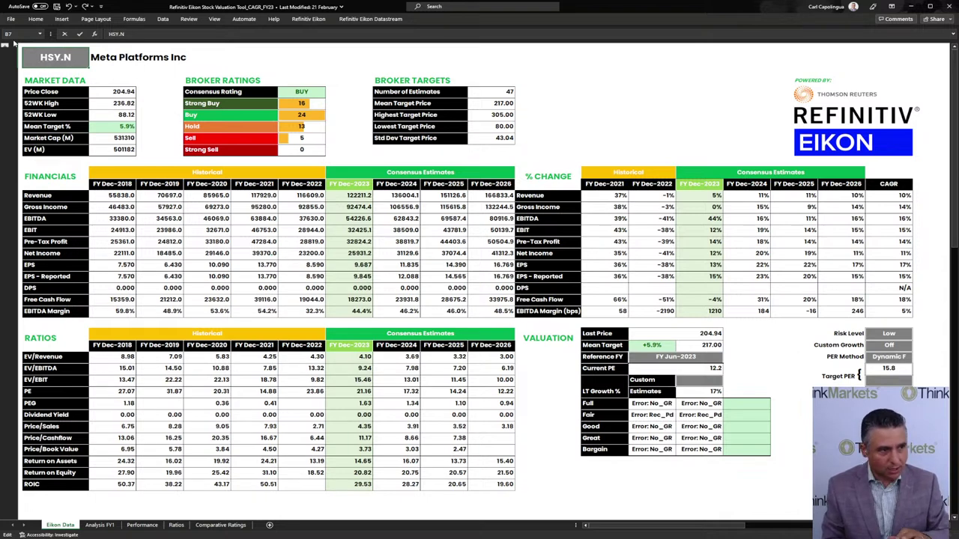
key(Return)
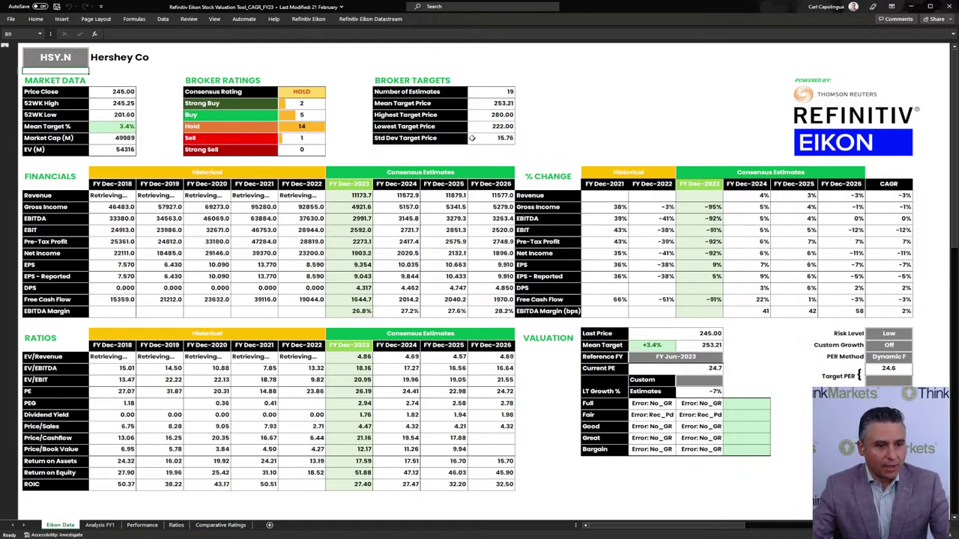
Review Hershey's broker target prices, the mean target in the valuation block, and the Strong Buy, Buy, Hold and Sell rating counts.
click(493, 94)
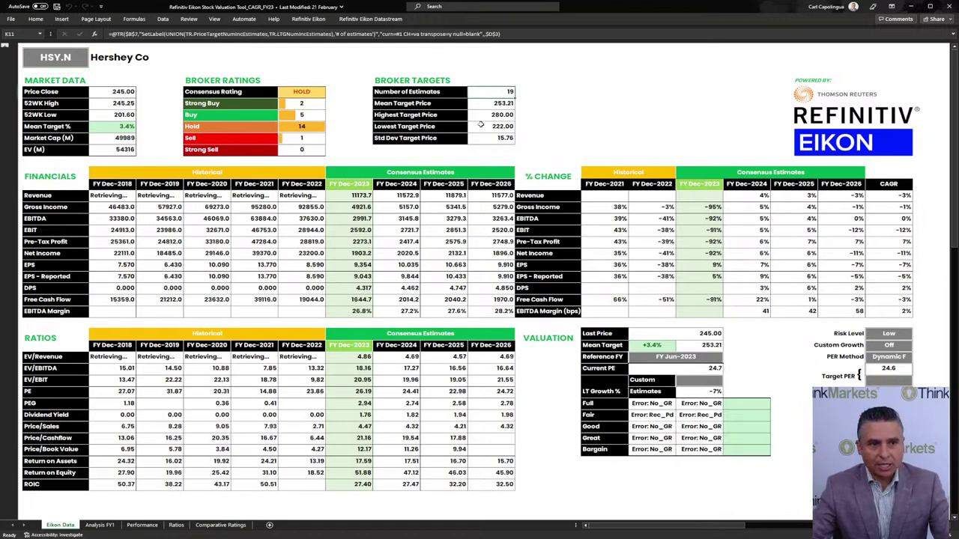
click(482, 116)
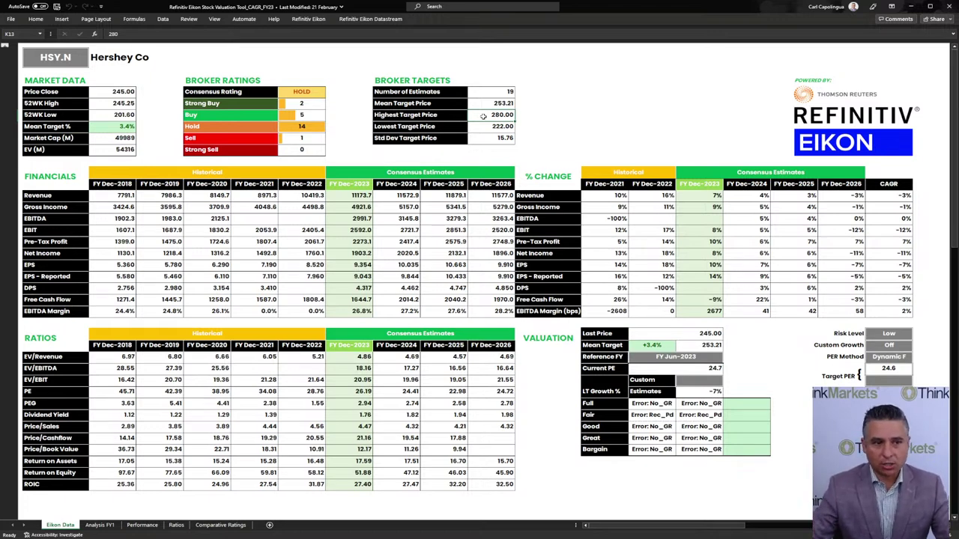
click(481, 126)
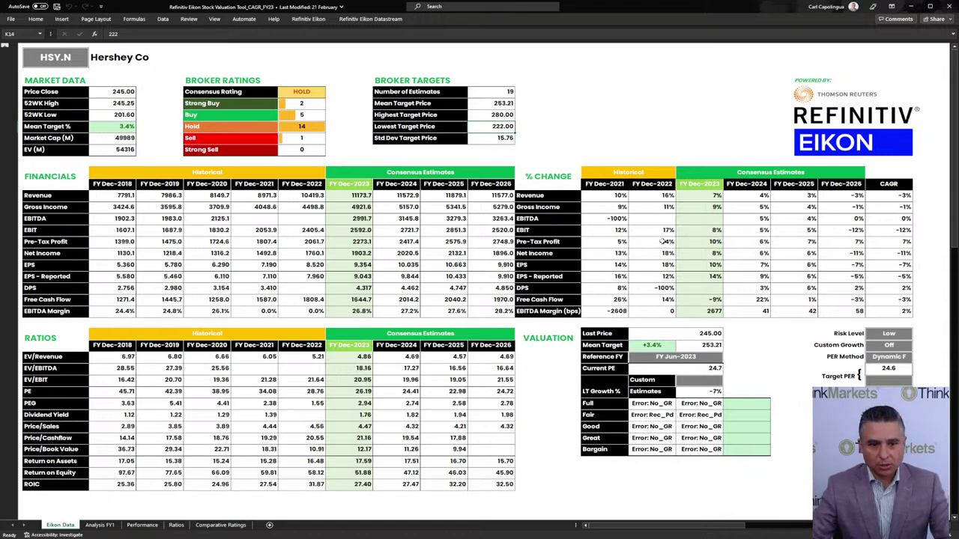
click(646, 345)
drag(696, 345, 651, 346)
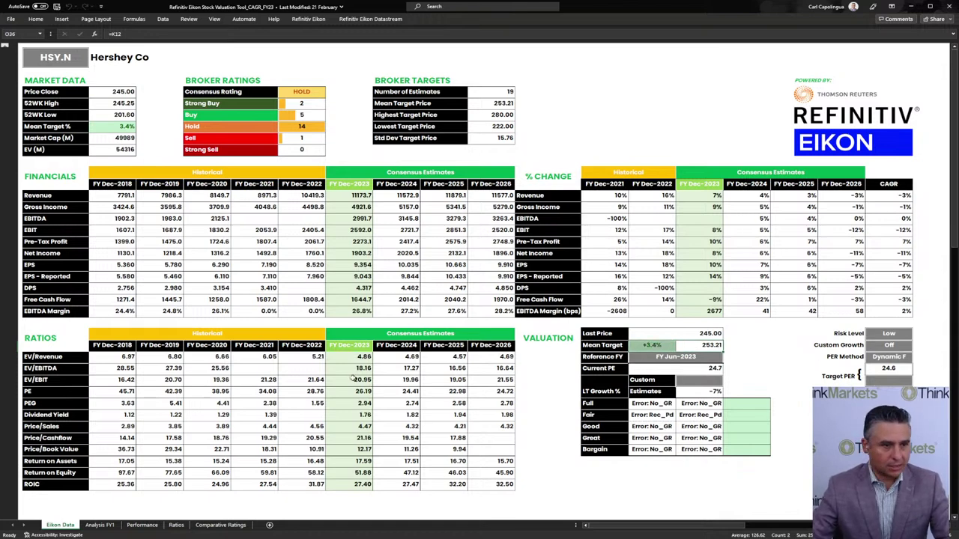
click(296, 105)
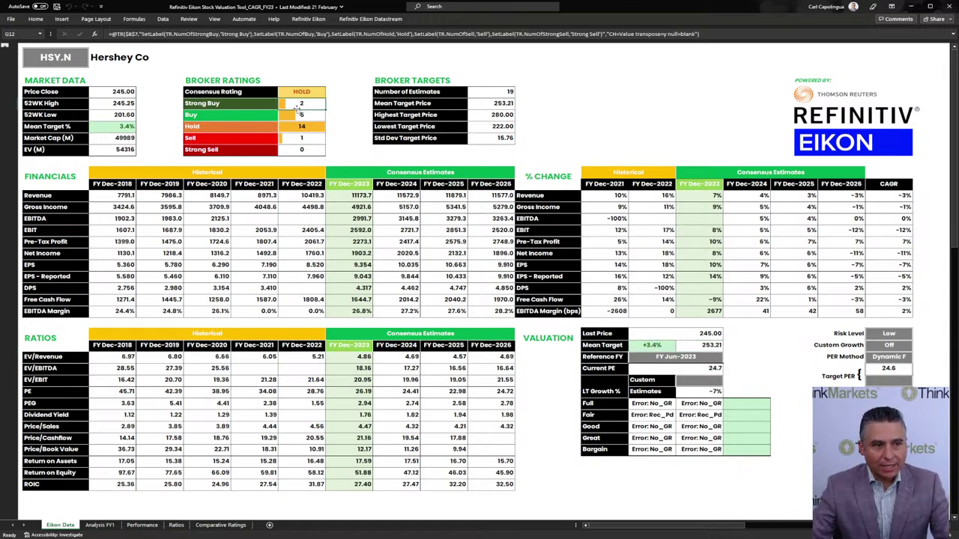
click(294, 118)
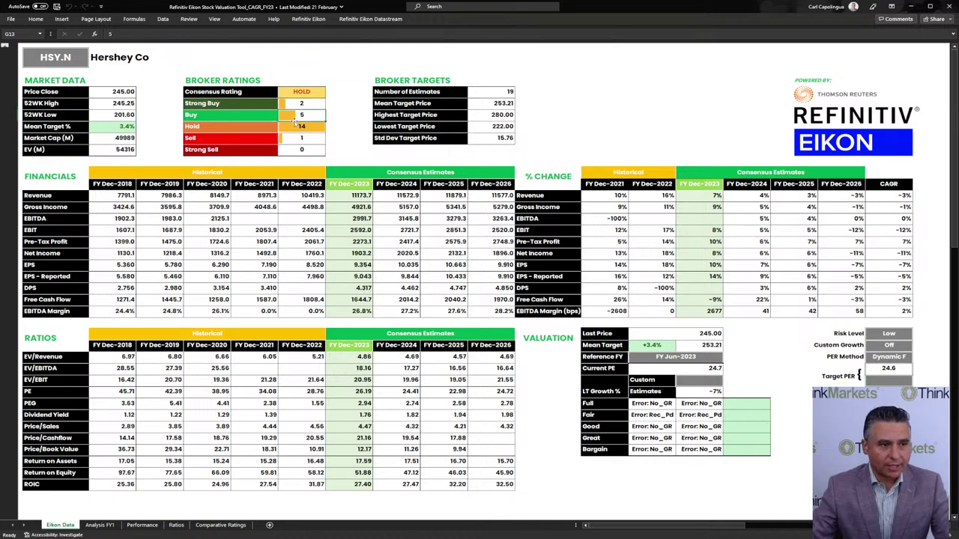
click(296, 127)
click(296, 138)
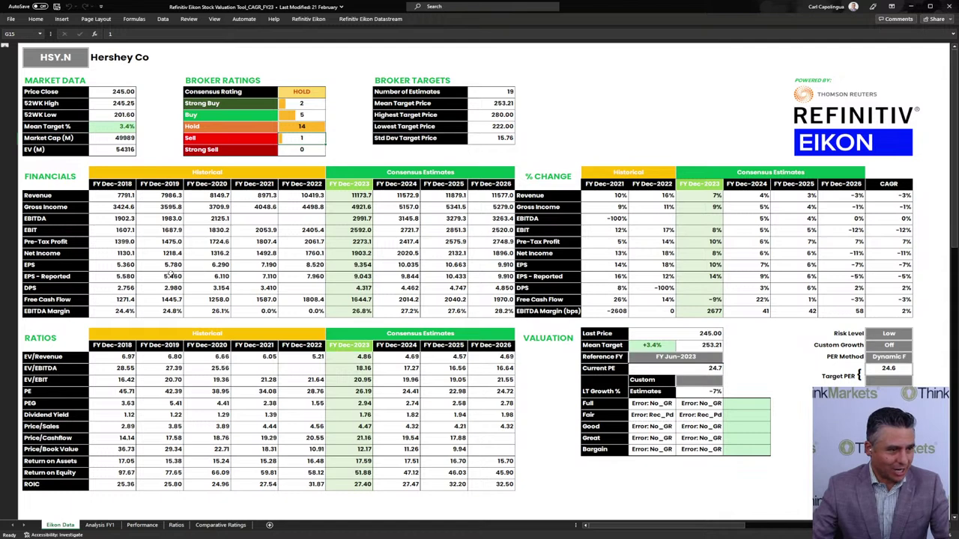
Examine the historical EPS row, then compare the full historical financials with the consensus estimates.
drag(118, 266, 289, 264)
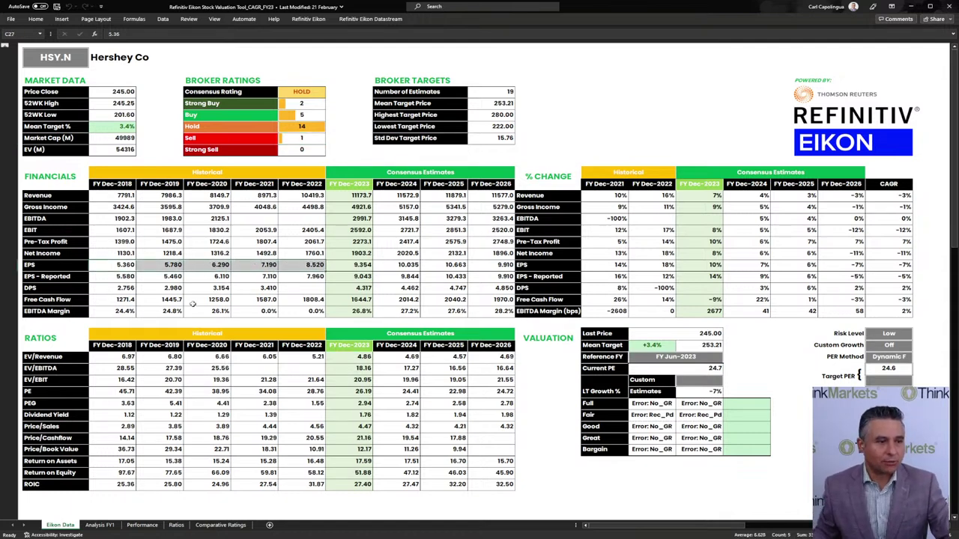
drag(202, 172, 213, 312)
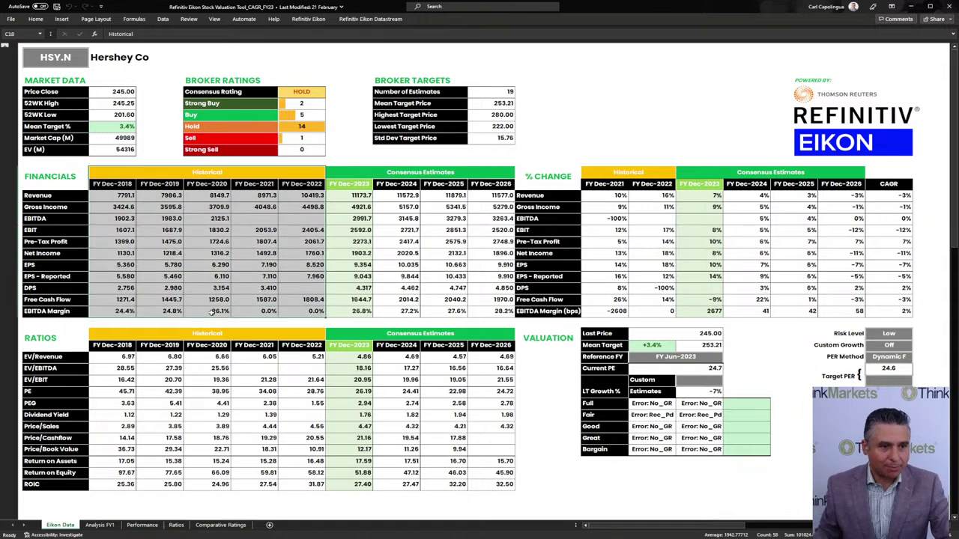
drag(353, 176, 369, 310)
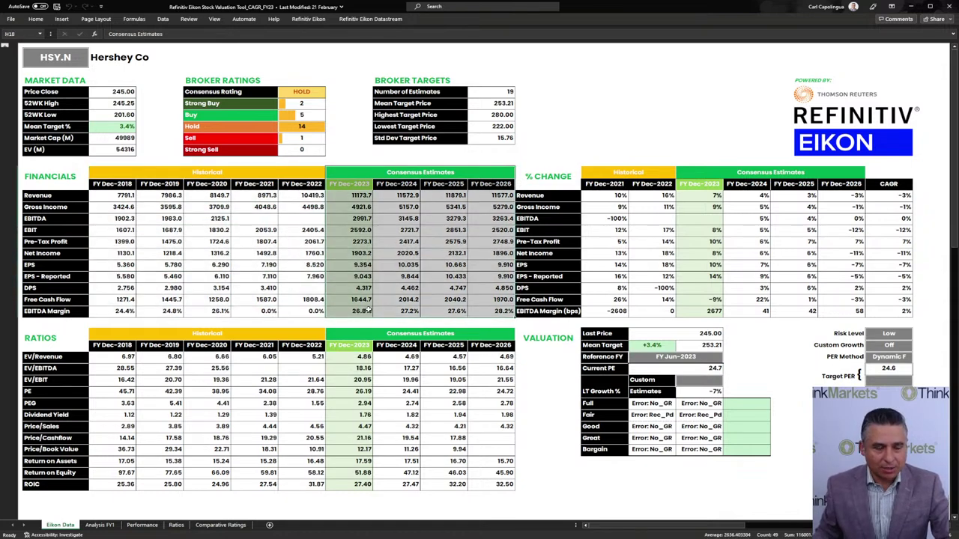
Set the valuation's Reference FY to FY Dec-2023, matching the first consensus estimate year.
click(357, 195)
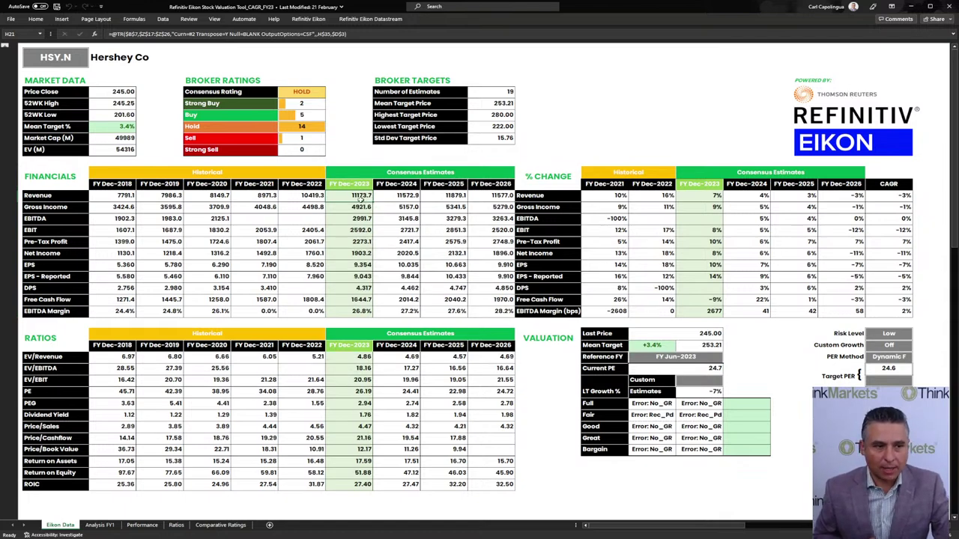
click(678, 358)
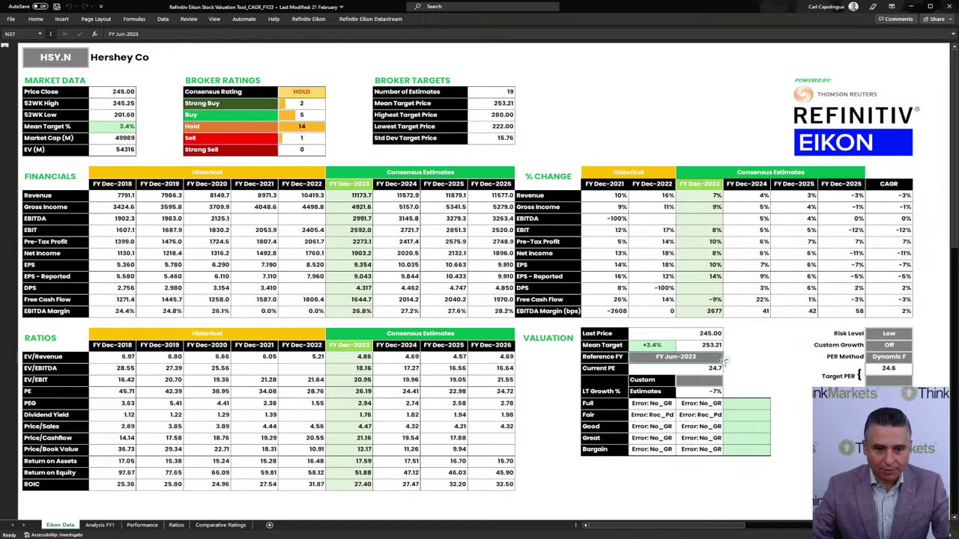
click(679, 371)
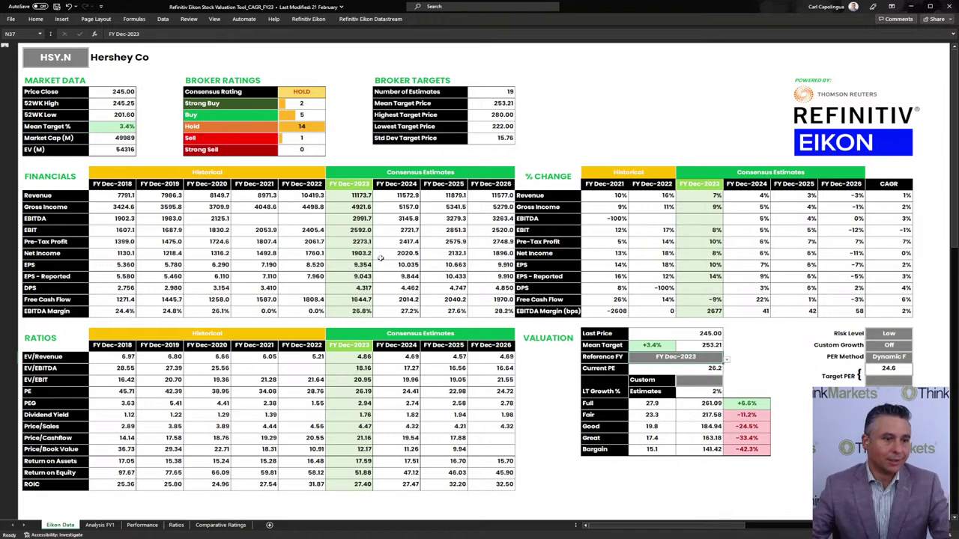
Examine the historical and forecast EPS figures together with their yearly percentage changes and CAGR.
click(349, 194)
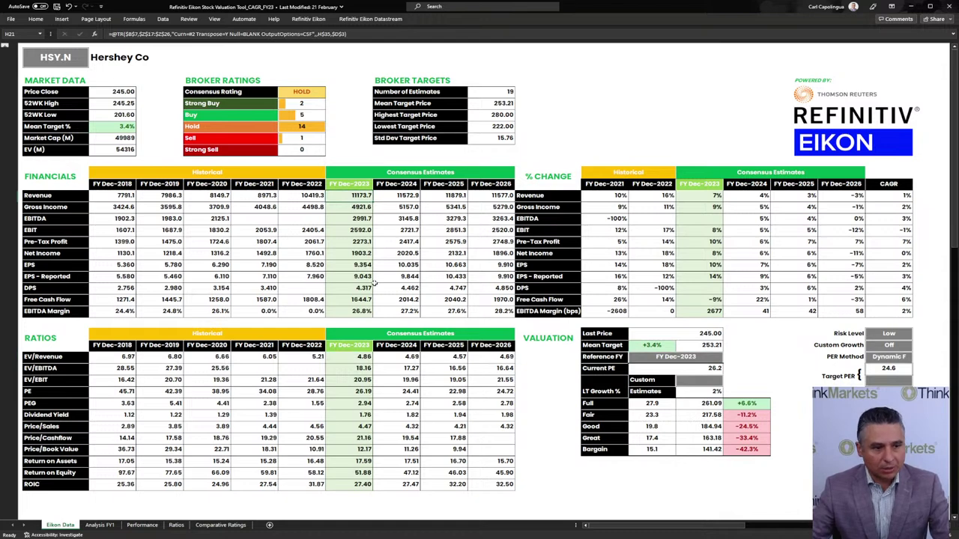
click(110, 264)
drag(110, 265, 286, 267)
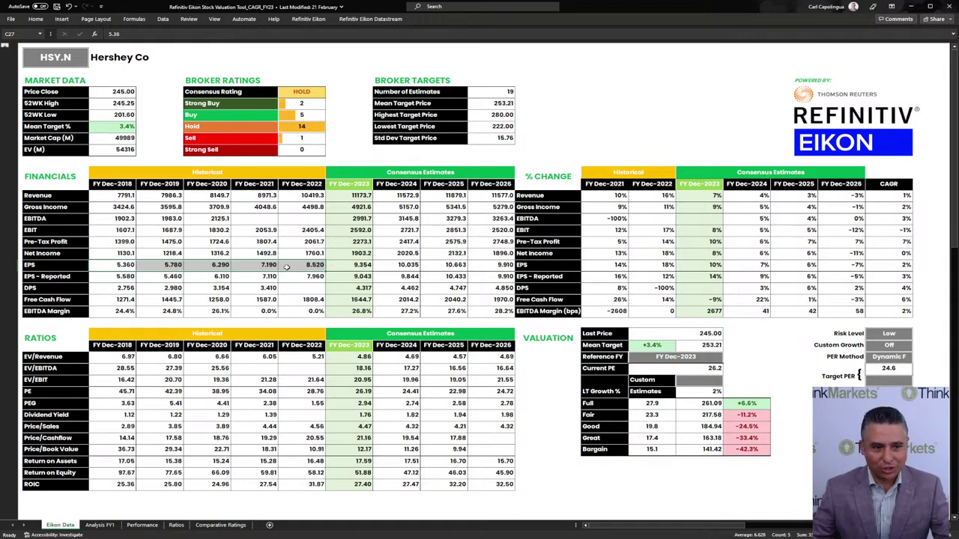
drag(365, 265, 488, 266)
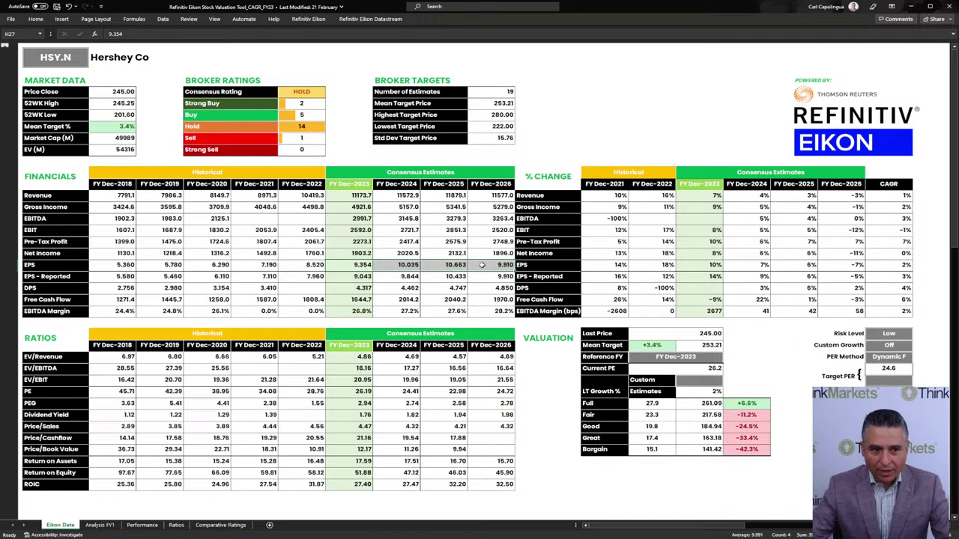
drag(449, 264, 494, 265)
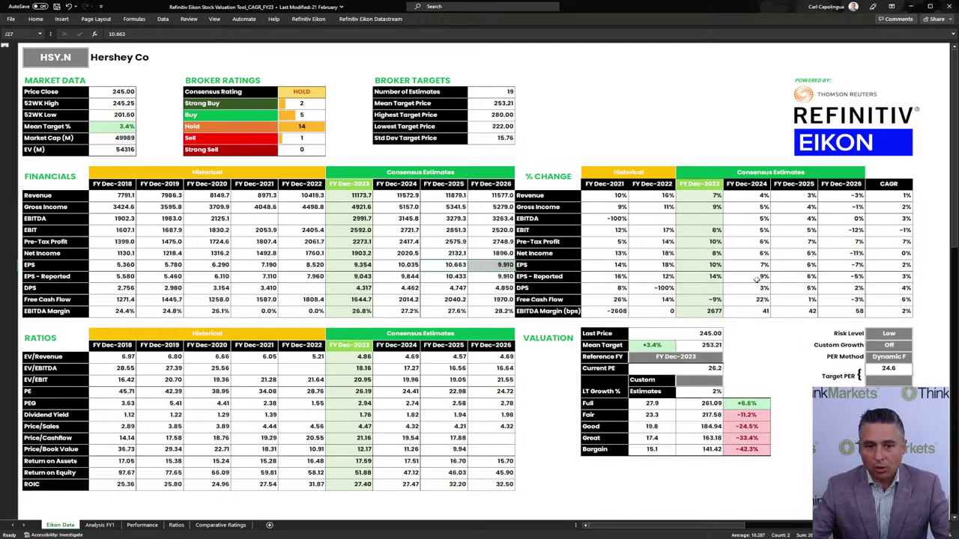
click(880, 265)
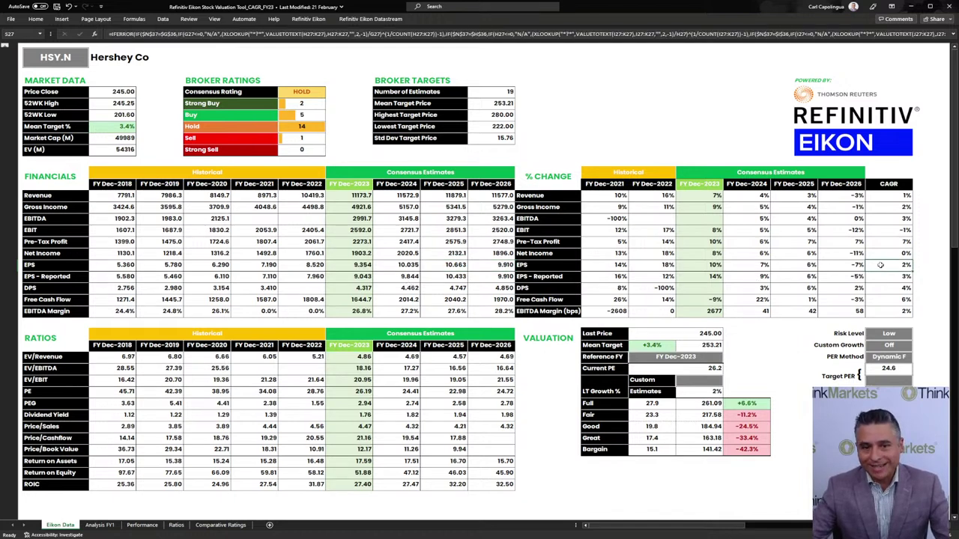
click(844, 266)
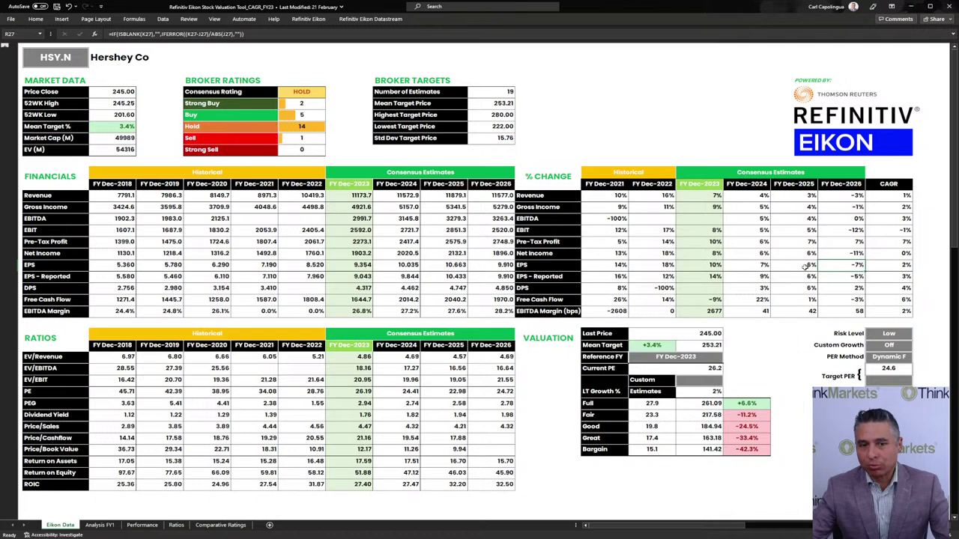
click(885, 268)
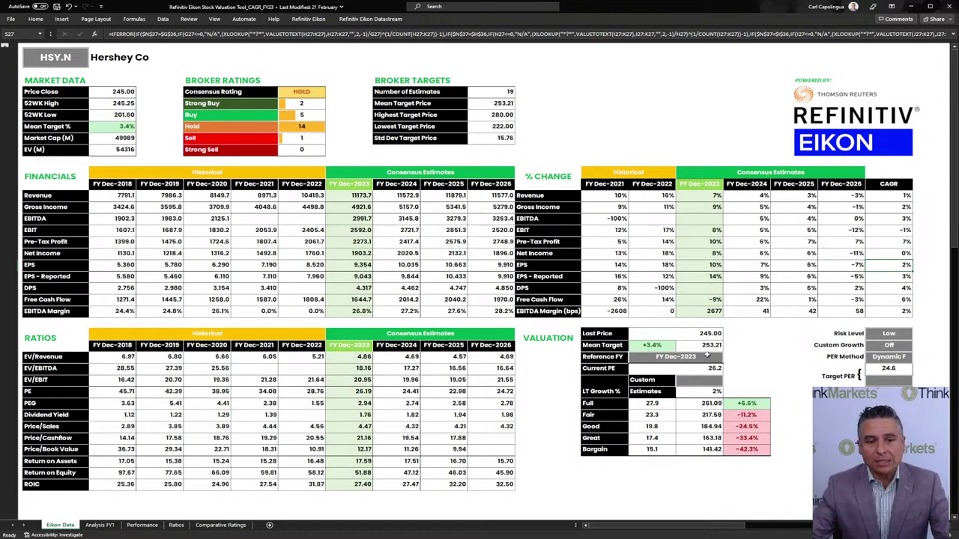
drag(893, 266, 775, 271)
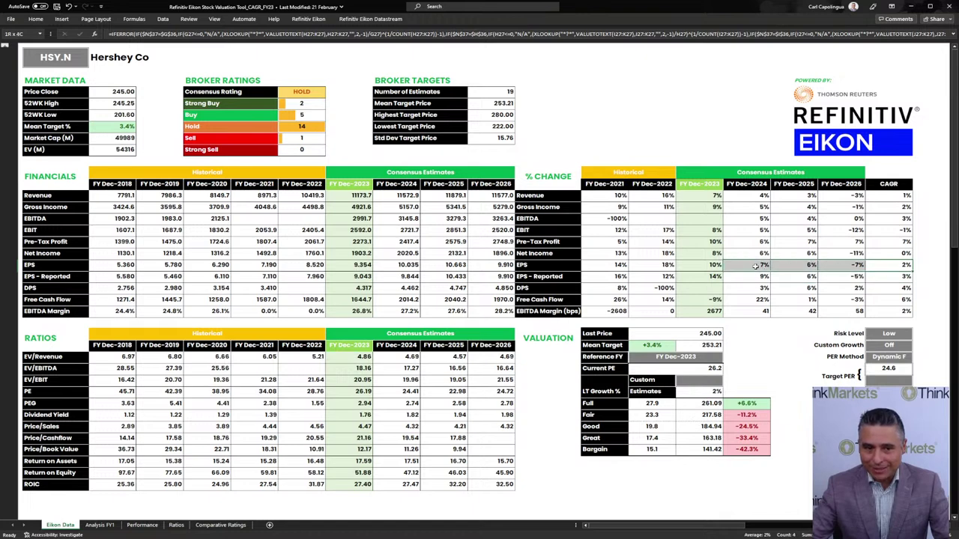
Compare the mean target and the calculated Target PER with the forecast PE ratios for FY Dec-2023 to FY Dec-2026.
click(671, 345)
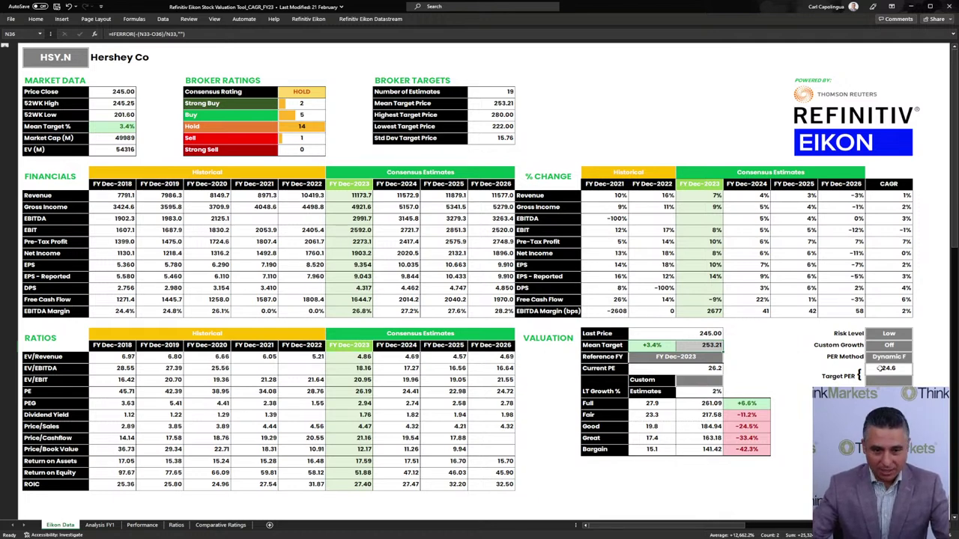
click(879, 367)
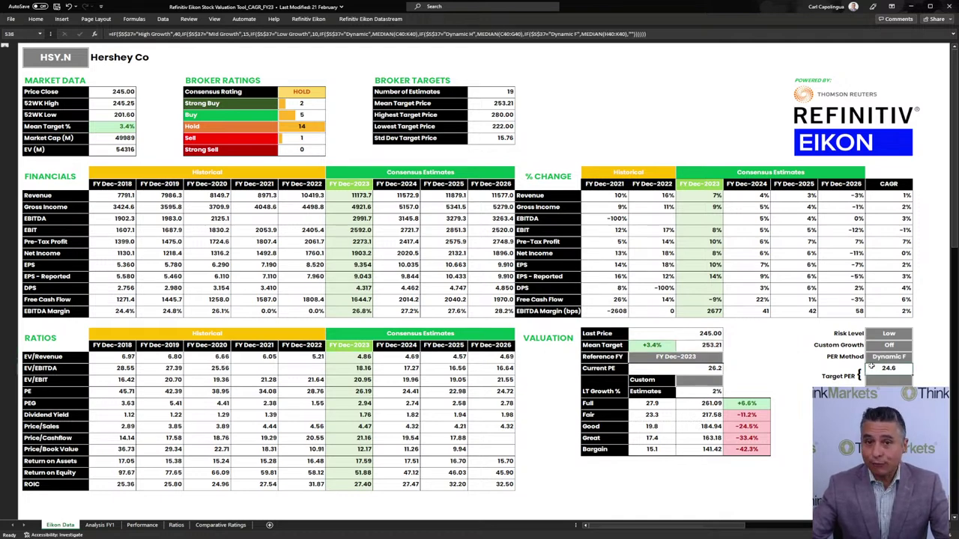
drag(362, 392, 487, 388)
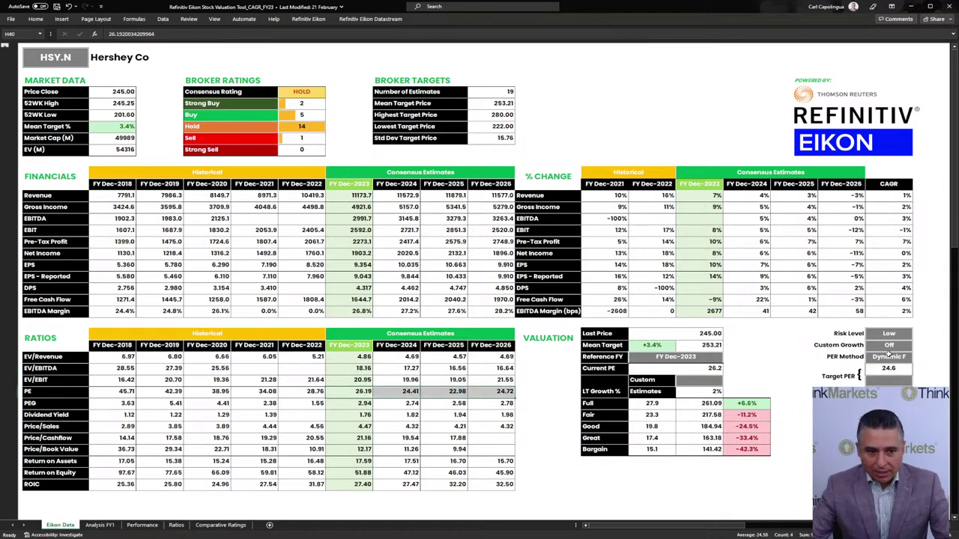
Try the Dynamic H PER Method and check it against the historical PE ratios from FY Dec-2018 to FY Dec-2022.
click(888, 357)
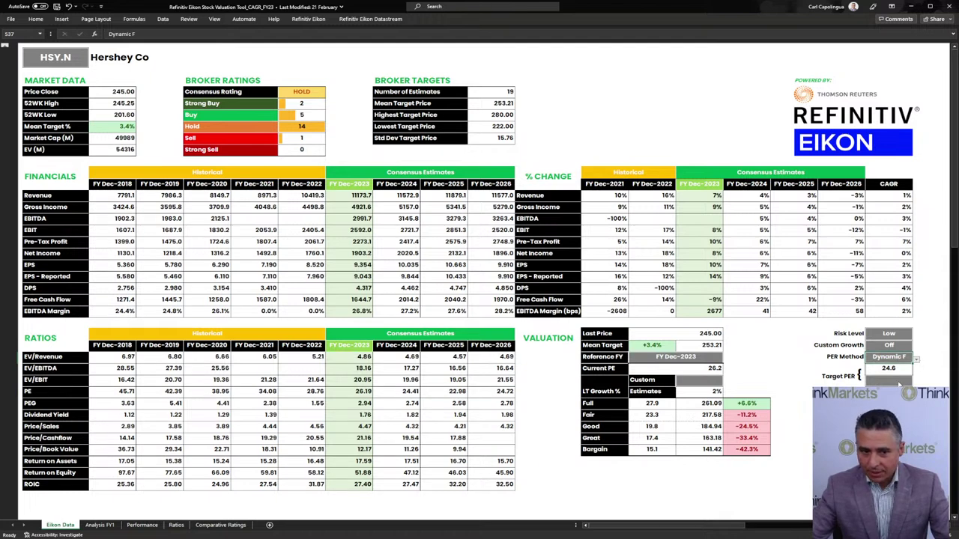
click(899, 384)
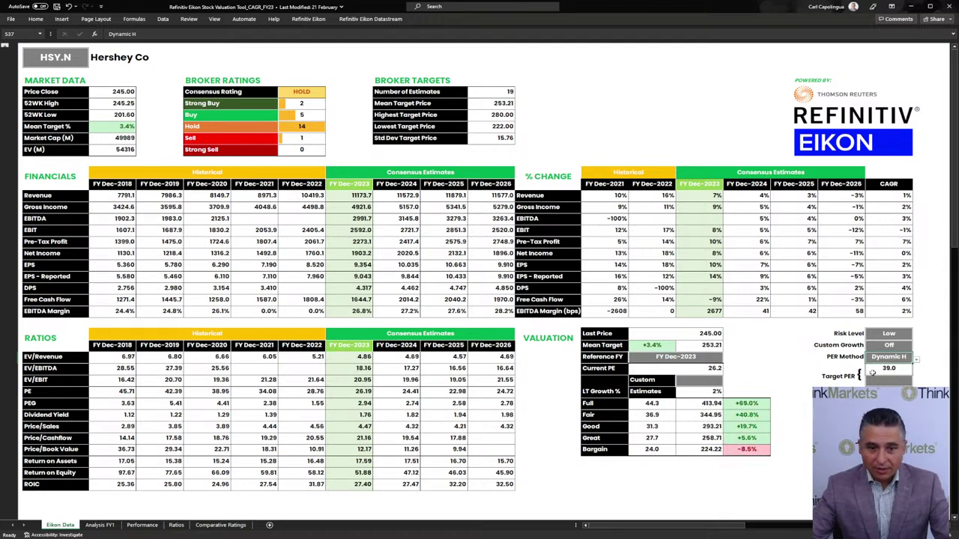
drag(122, 392, 294, 395)
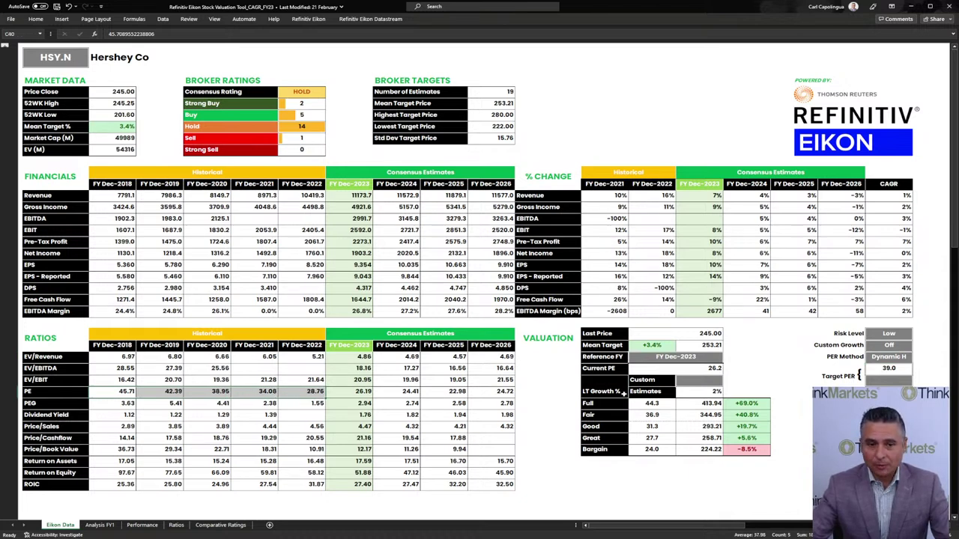
Switch the PER Method back to Dynamic F.
click(903, 358)
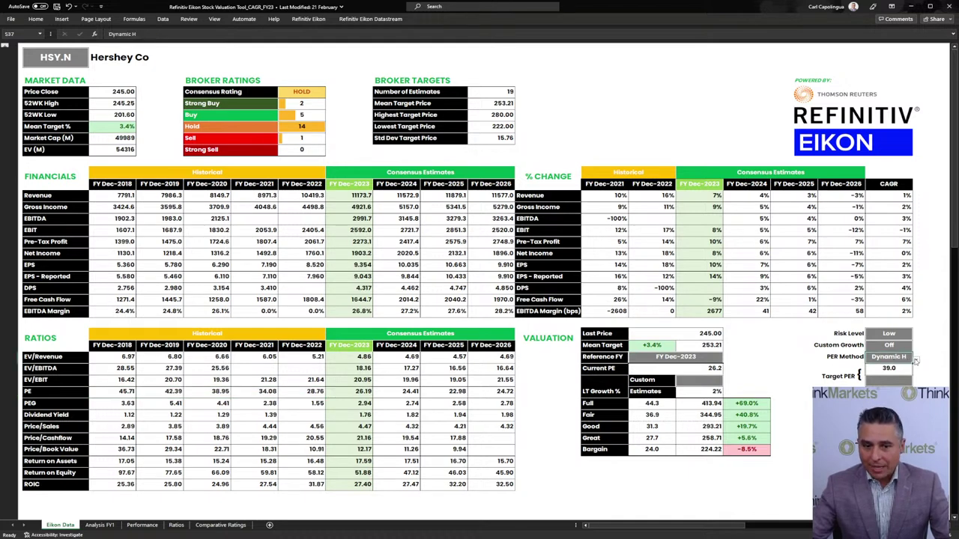
click(915, 360)
click(888, 368)
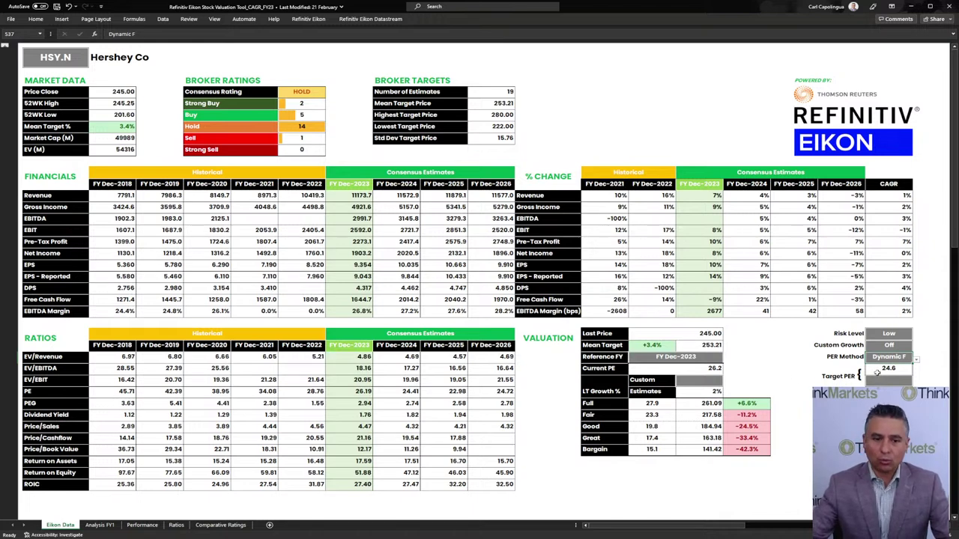
Review the historical PE ratios and the FY Dec-2023 PE, then select the empty custom Target PER cell.
drag(309, 391, 128, 393)
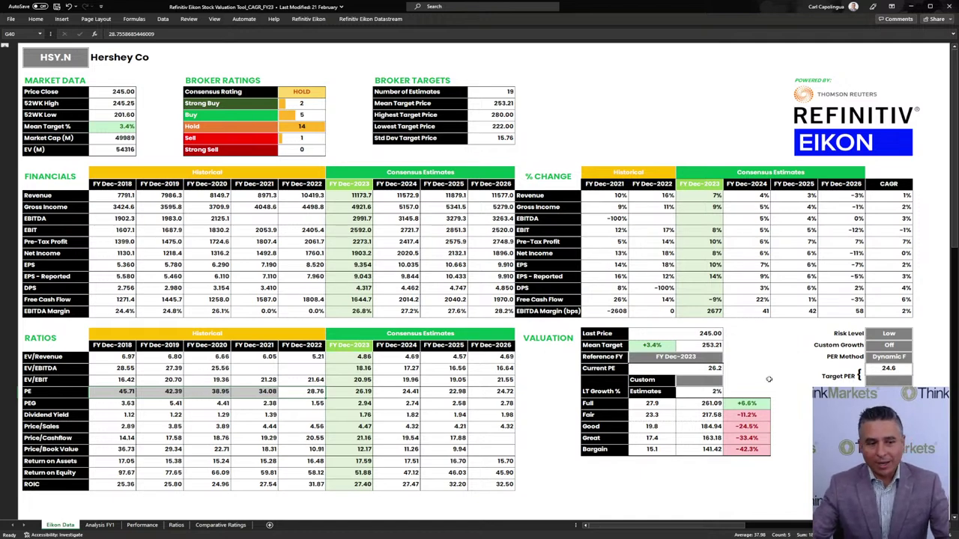
click(365, 392)
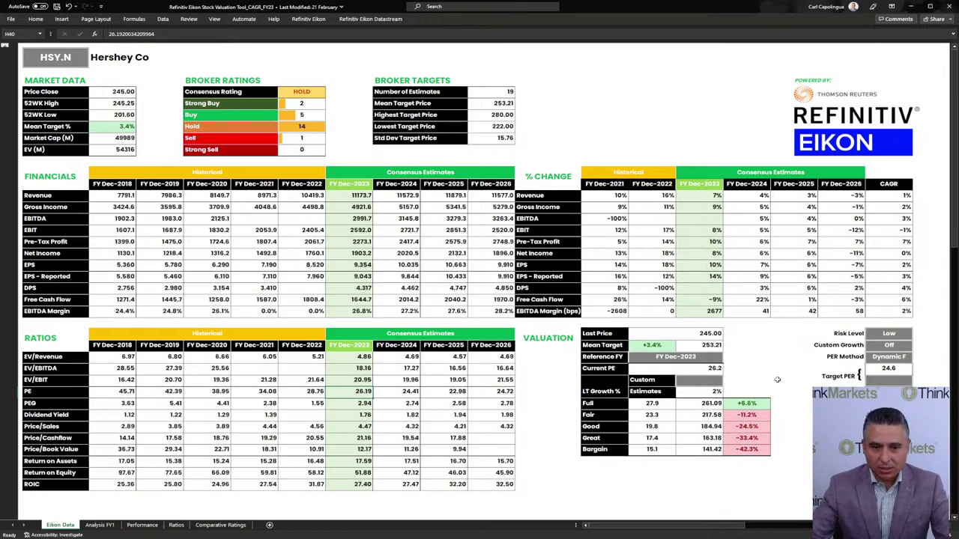
click(873, 380)
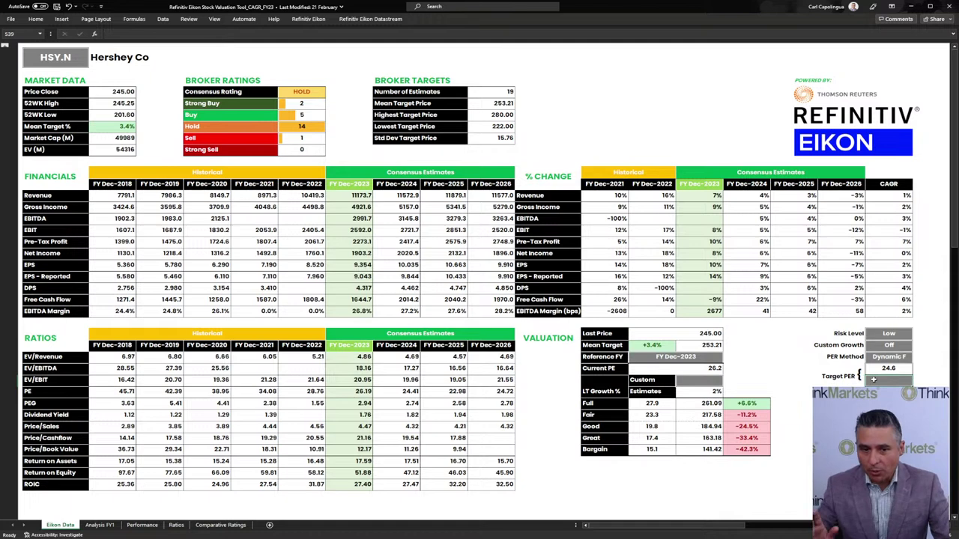
Try a custom Target PER of 26 with the PER Method set to Target, and check the Fair valuation price.
text(26)
key(Return)
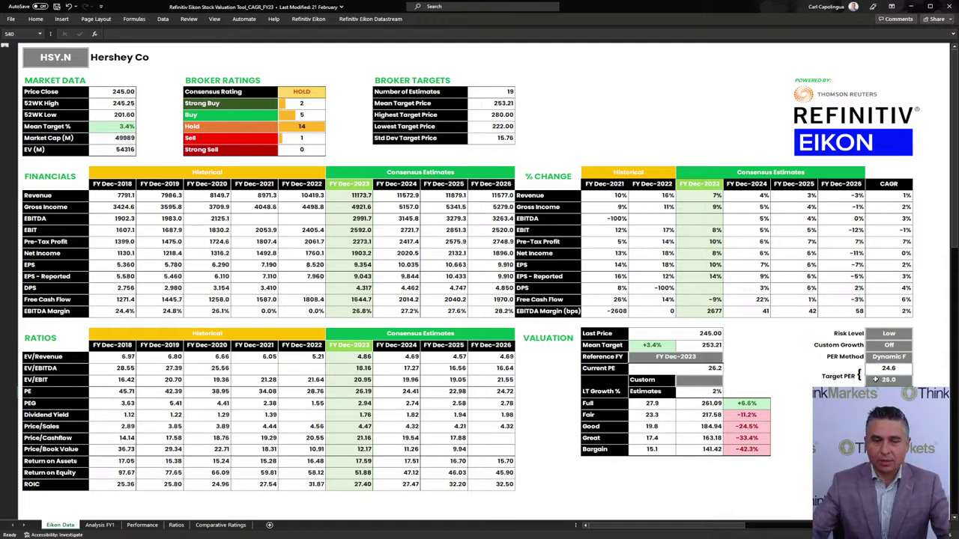
click(904, 359)
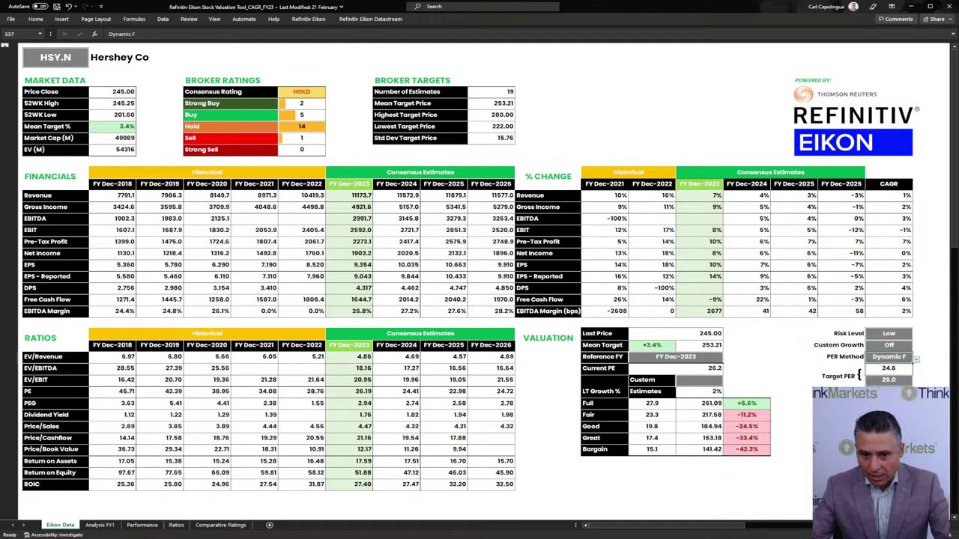
key(alt+Down)
key(Down)
key(Return)
click(699, 416)
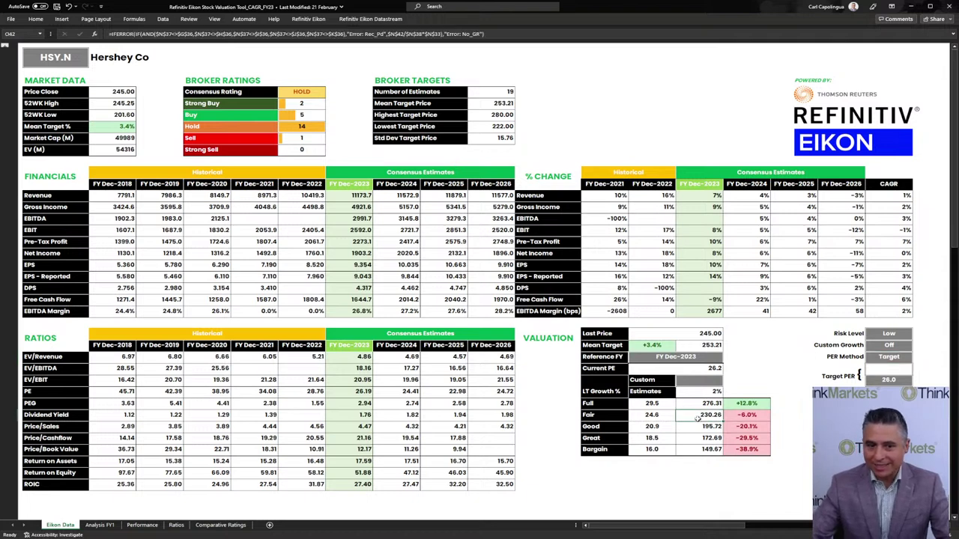
Return the PER Method to Dynamic F, clear the custom Target PER, and select the Fair valuation price with its percentage.
click(885, 357)
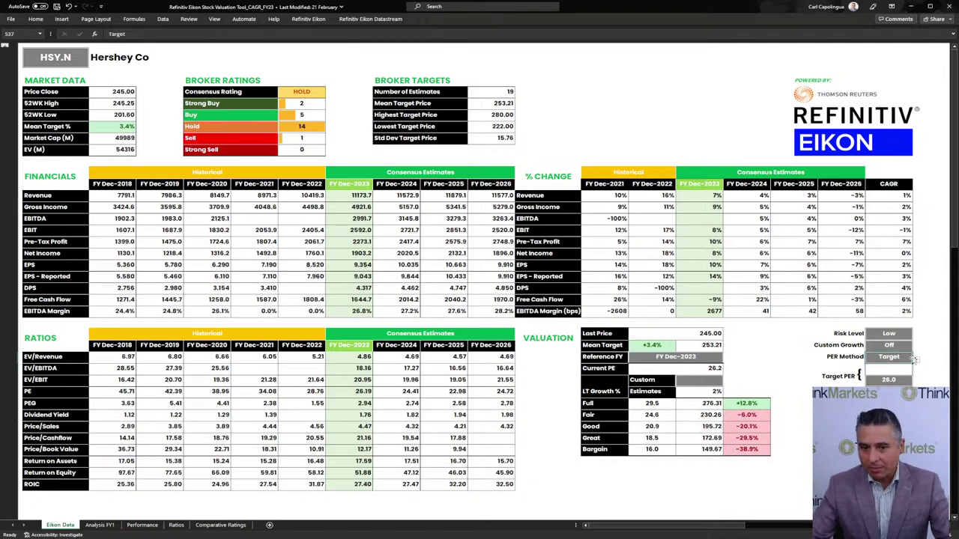
key(alt+Down)
key(Up)
key(Return)
click(887, 380)
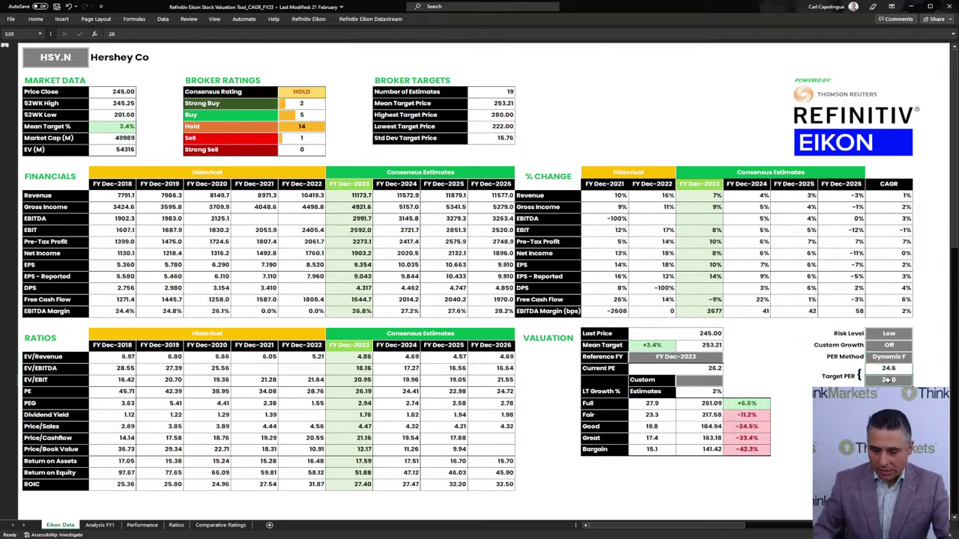
key(Delete)
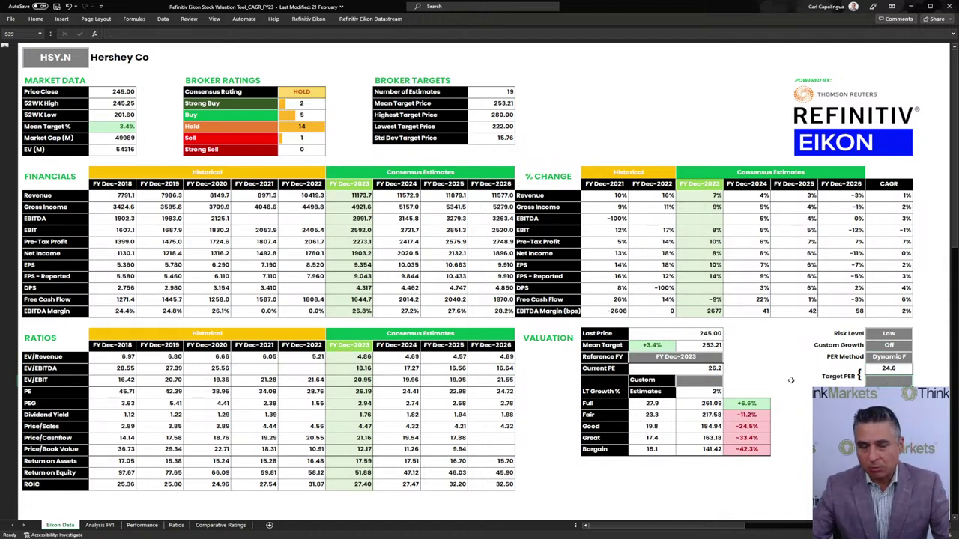
drag(701, 415, 749, 416)
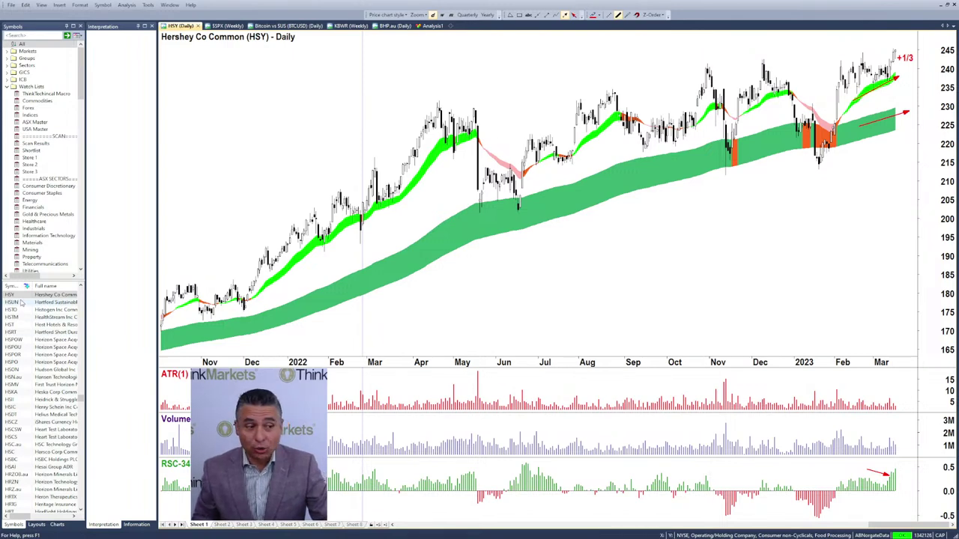
Switch to AmiBroker, load the ANET daily chart, and mark the latest rally, pullback candles and both trend ribbons with red arrows.
text(anet)
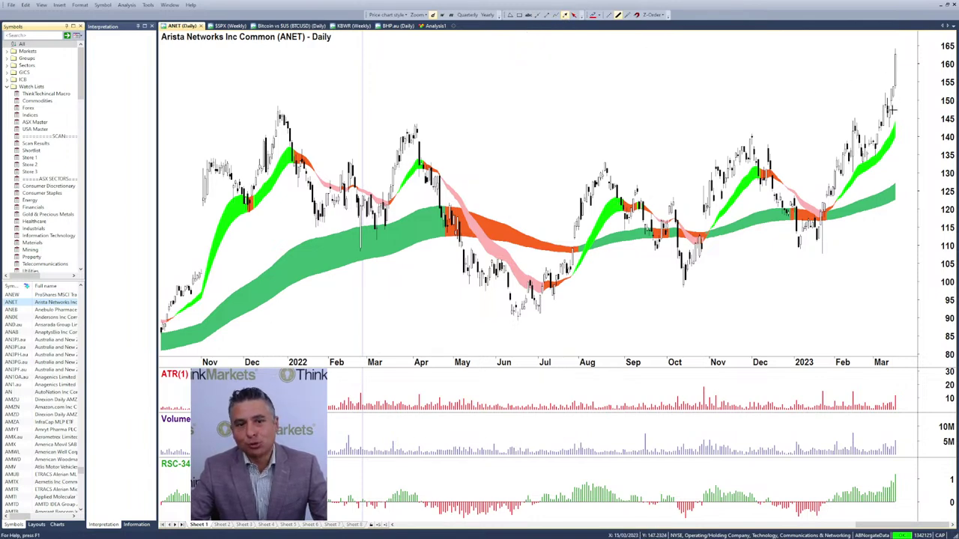
mouse_move(896, 53)
mouse_down()
mouse_move(906, 125)
mouse_move(912, 105)
mouse_up()
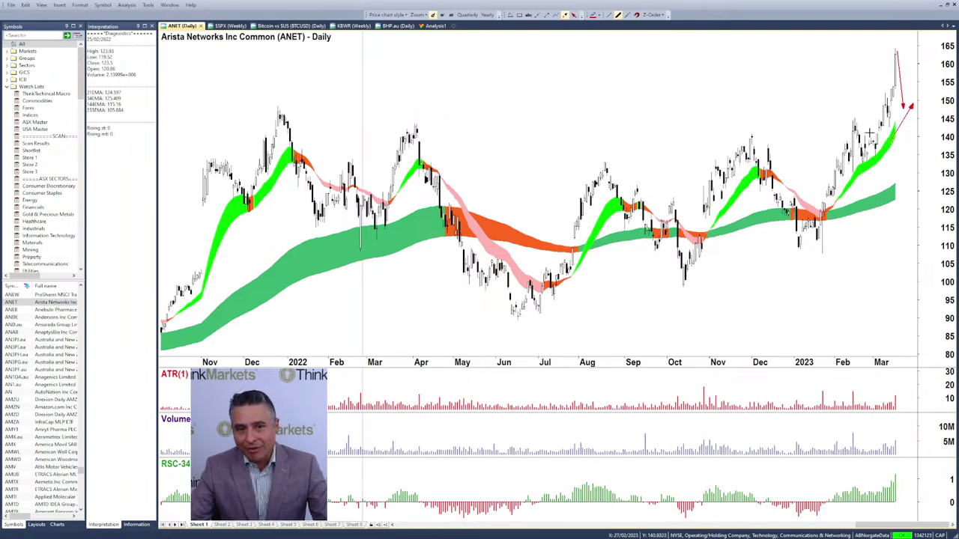
drag(903, 159, 880, 139)
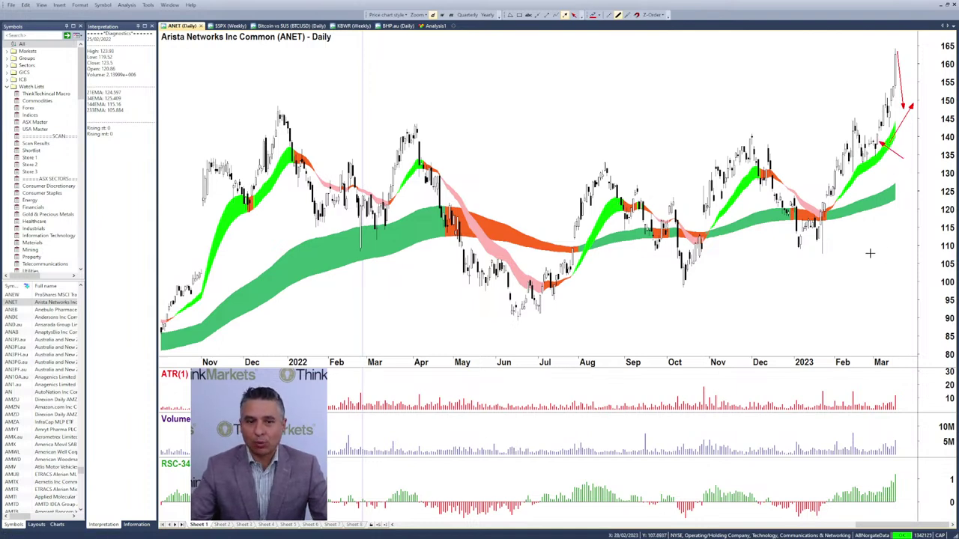
mouse_move(859, 182)
mouse_down()
mouse_move(871, 166)
mouse_move(848, 168)
mouse_up()
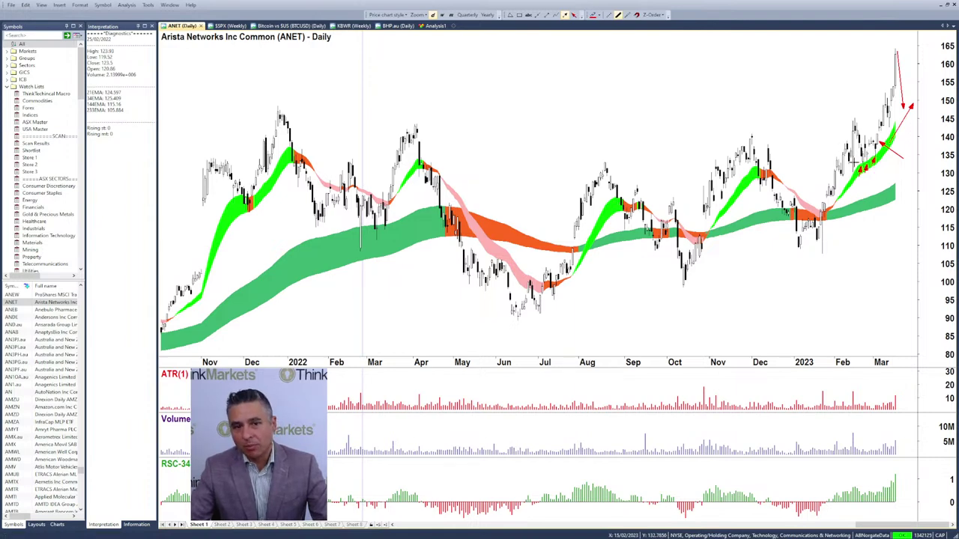
drag(860, 202, 896, 193)
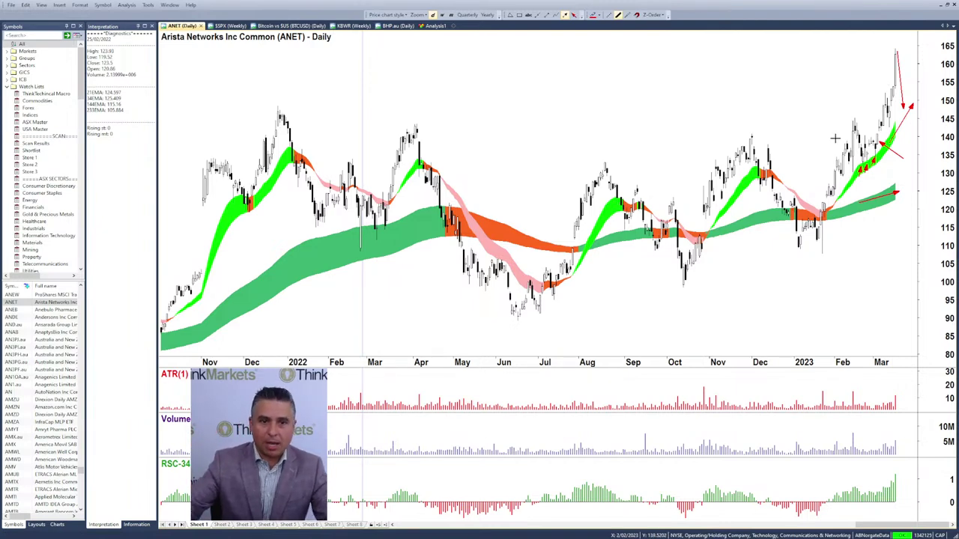
Sketch two black example candles in the empty area above the ANET prices, one short with a long upper wick, one tall without wicks.
scroll(859, 176, up, 5)
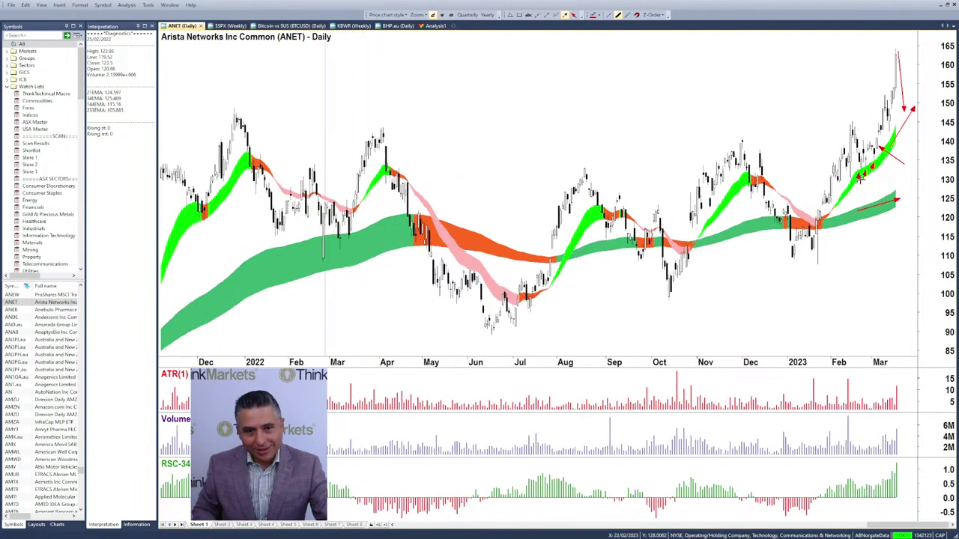
scroll(807, 187, up, 2)
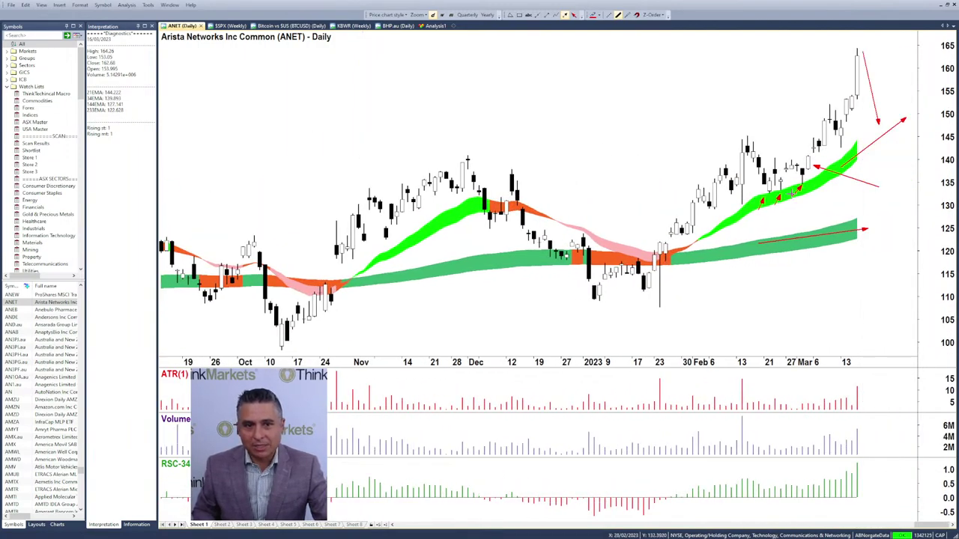
scroll(791, 191, up, 2)
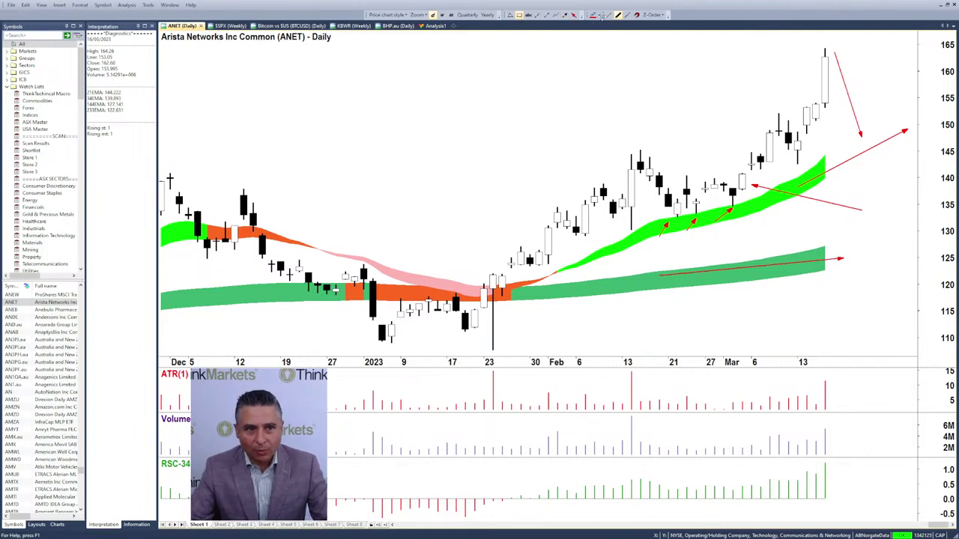
click(519, 14)
drag(428, 107, 465, 134)
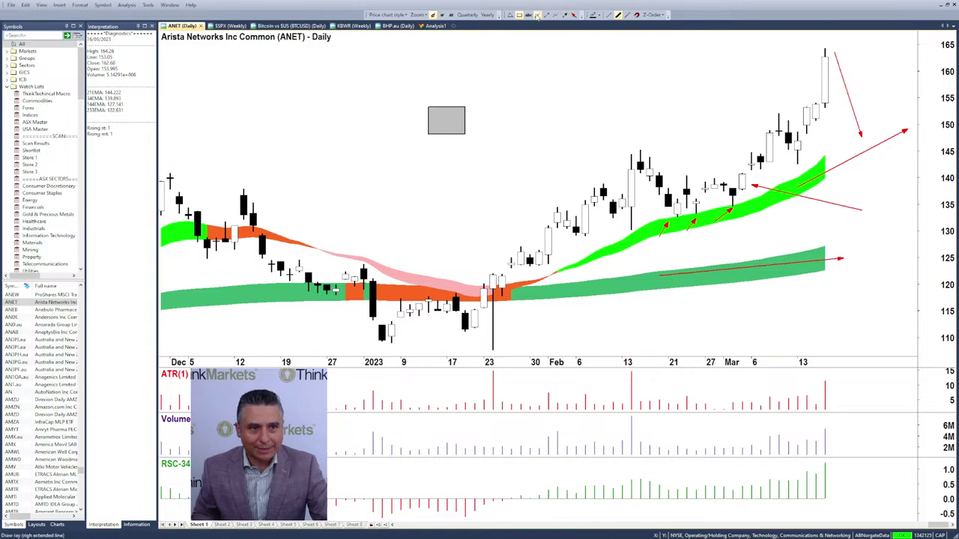
drag(447, 58, 446, 108)
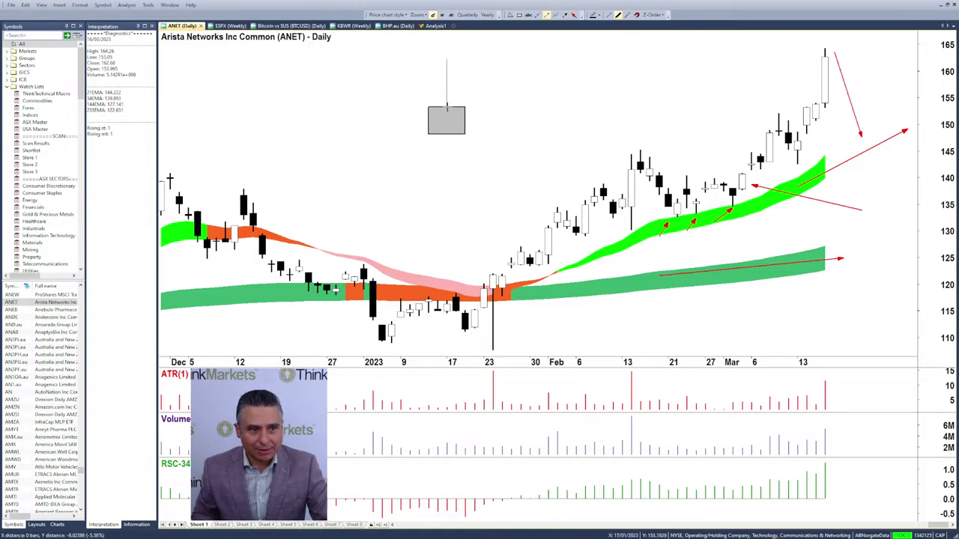
click(432, 132)
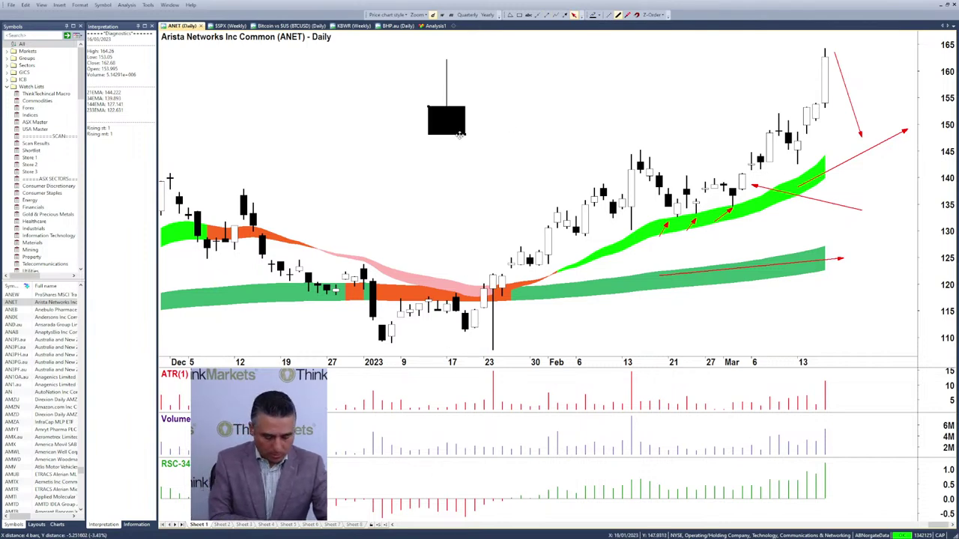
drag(474, 106, 512, 135)
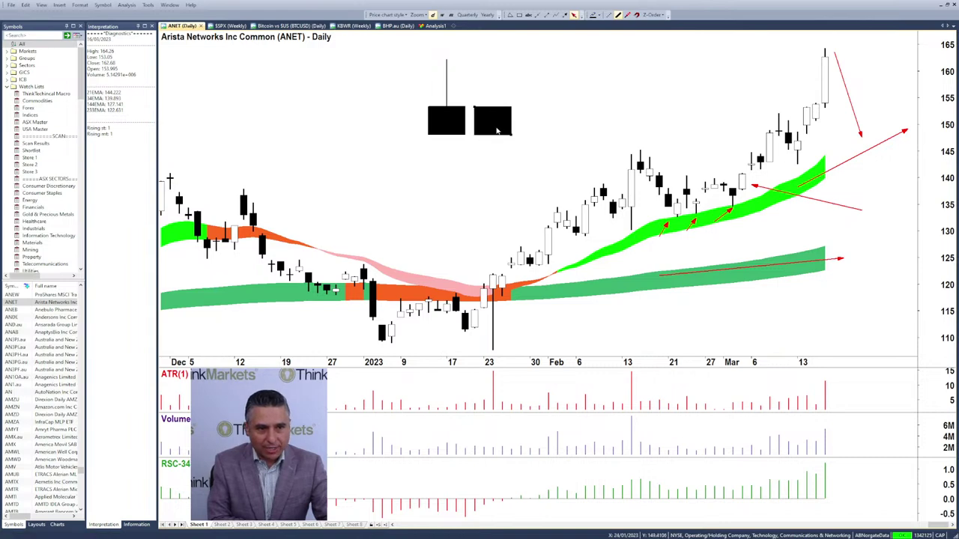
drag(475, 107, 474, 57)
Add the two-line note "SUPPLY SIDE BUDDIES / XS SUPPLY IN SYSTEM" beside the example candles, with a black arrow towards the latest ANET candle.
click(527, 14)
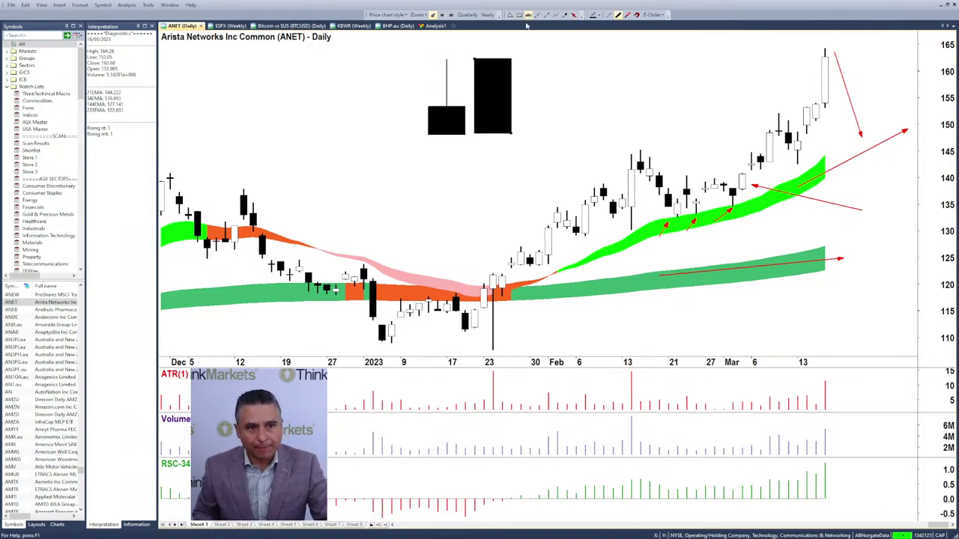
text(SUPPO)
key(BackSpace)
key(BackSpace)
key(BackSpace)
key(BackSpace)
key(BackSpace)
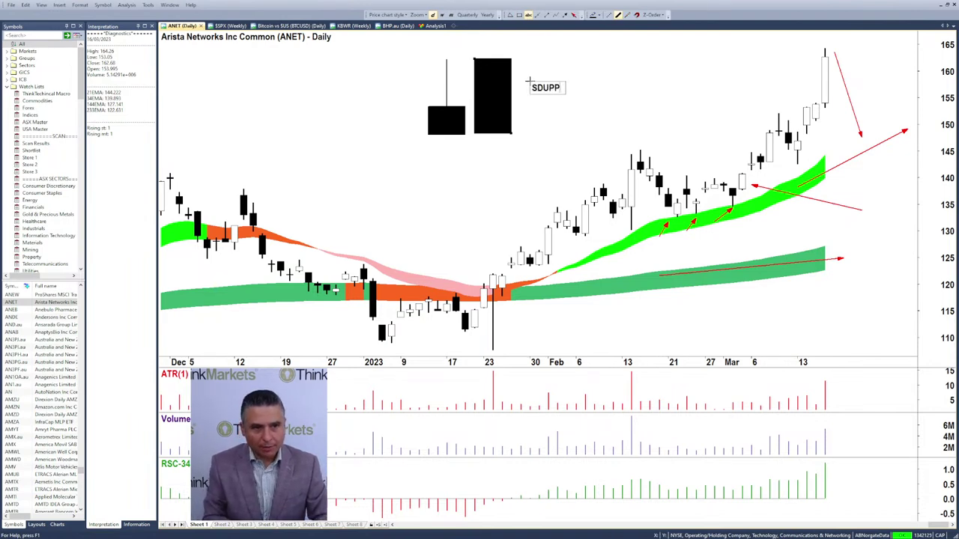
text(UPPLY SI)
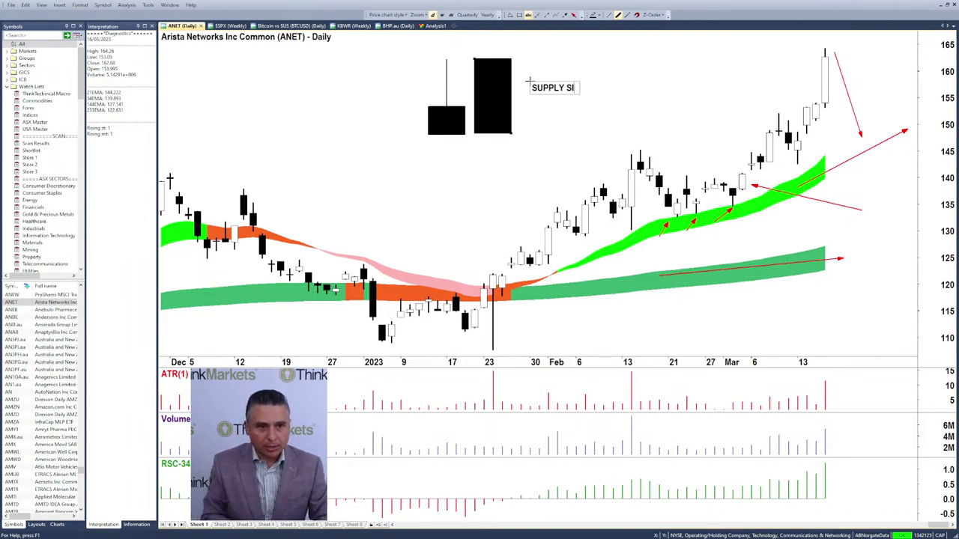
text(DE BUDDIES)
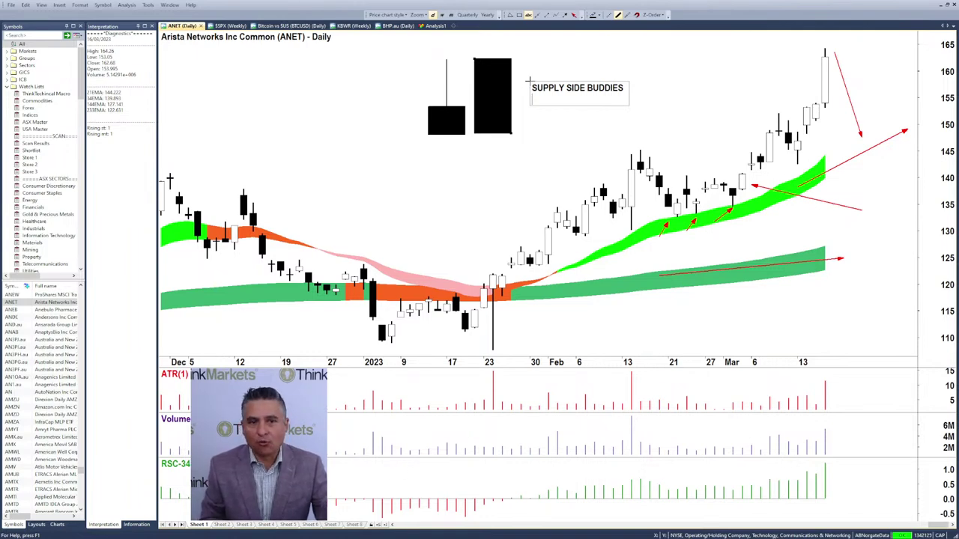
key(Return)
text(X)
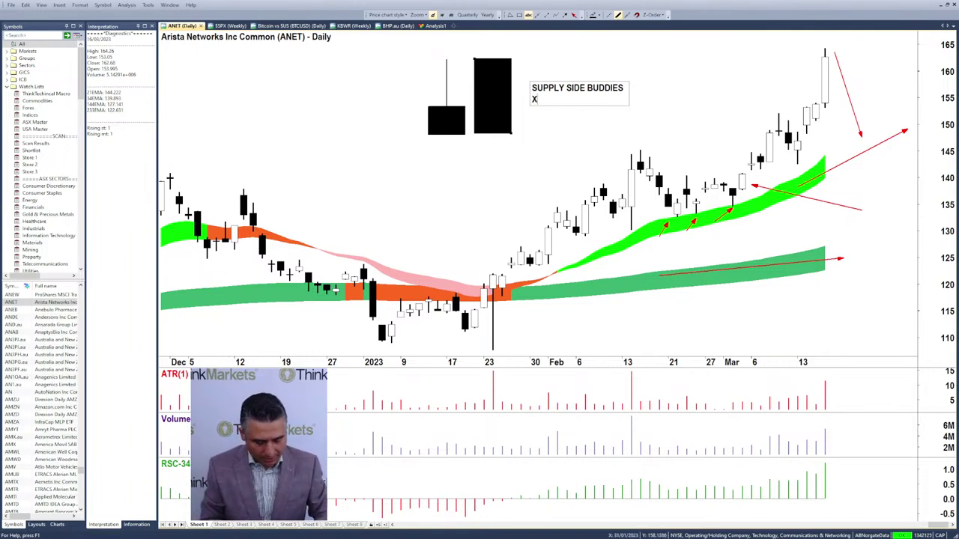
text(S SUPPLY IN S)
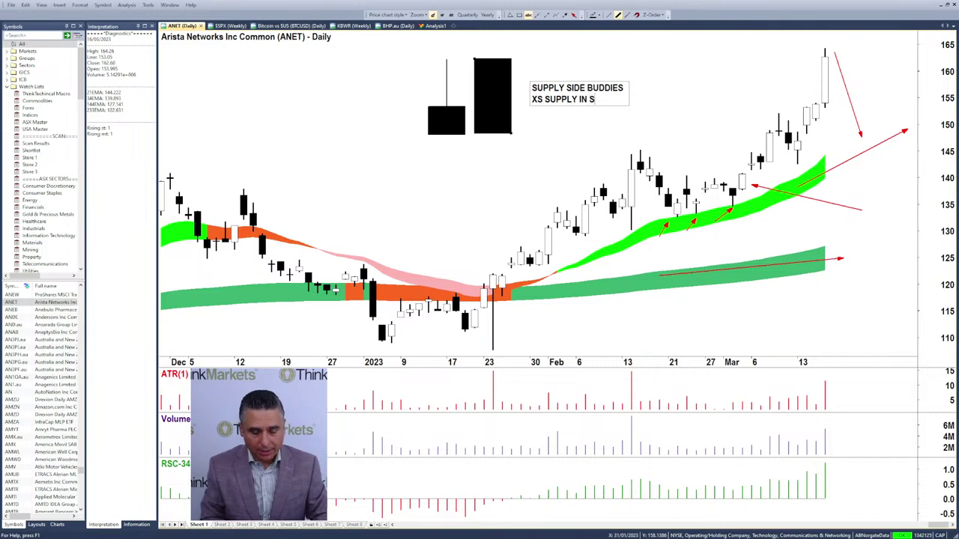
text(YSTEM)
key(Escape)
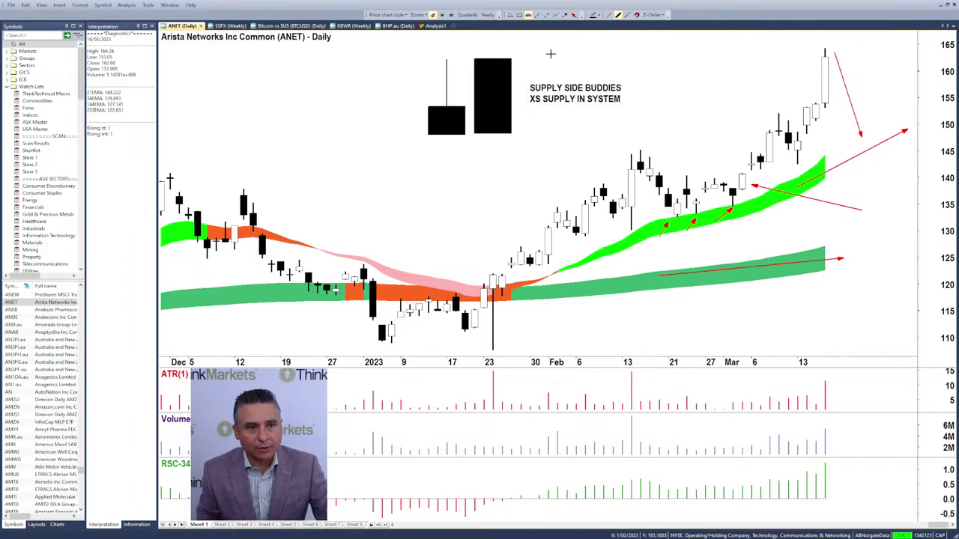
click(565, 15)
drag(538, 66, 833, 35)
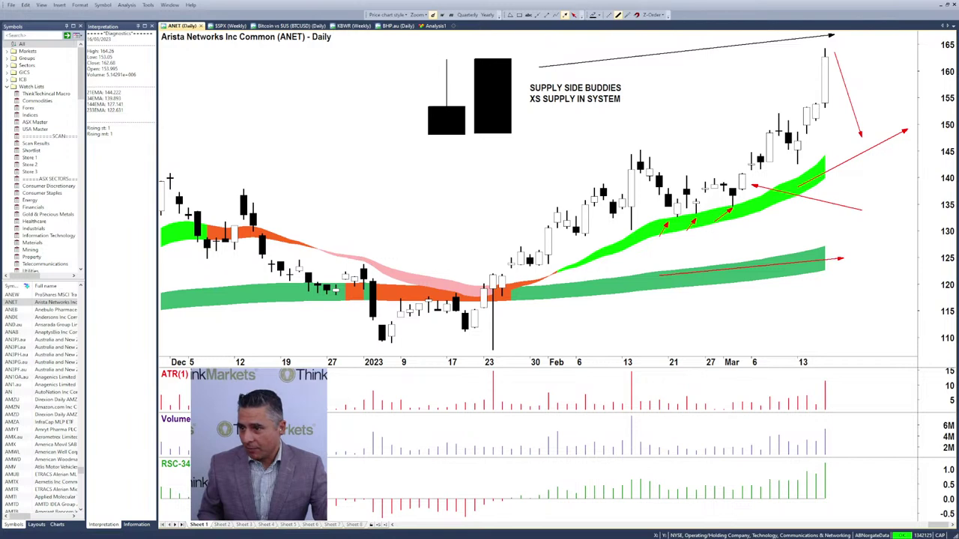
Open the ARLO daily chart and mark the August 2022 peak with a red zone from about 7.6 to 8.1 extending past March 2023.
scroll(12, 303, up, 10)
click(12, 302)
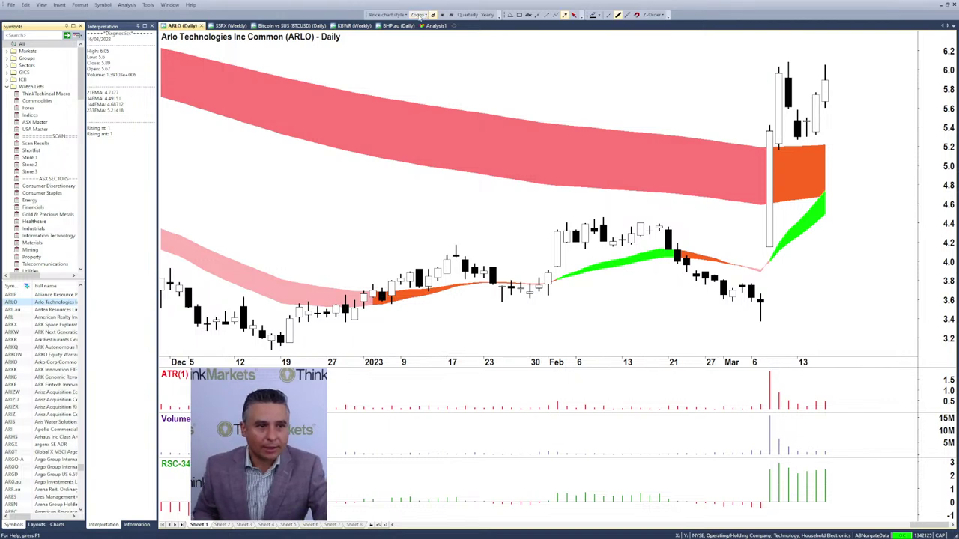
scroll(420, 56, down, 3)
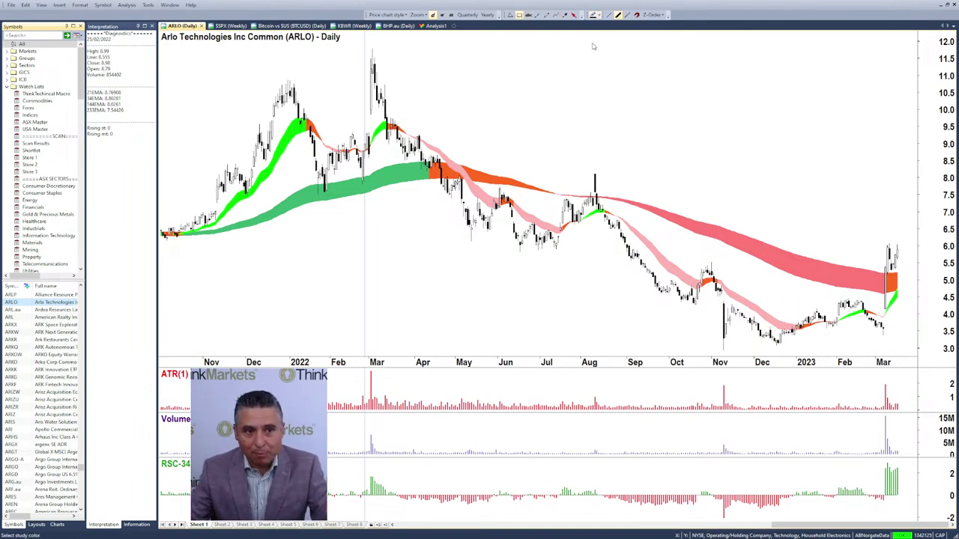
drag(594, 174, 923, 193)
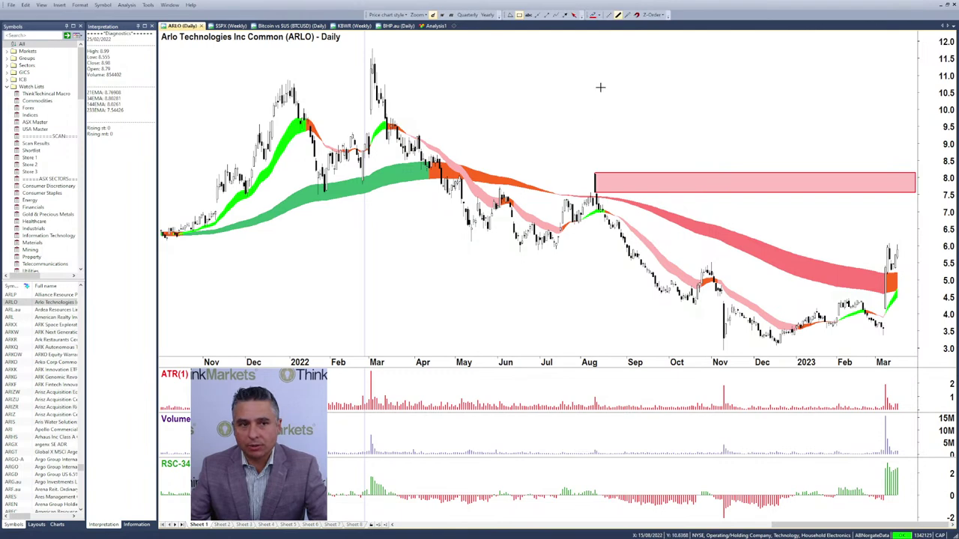
Draw a horizontal orange line at about 6.1 above the recent ARLO highs and a red line at about 5.1 below the pullback.
click(549, 17)
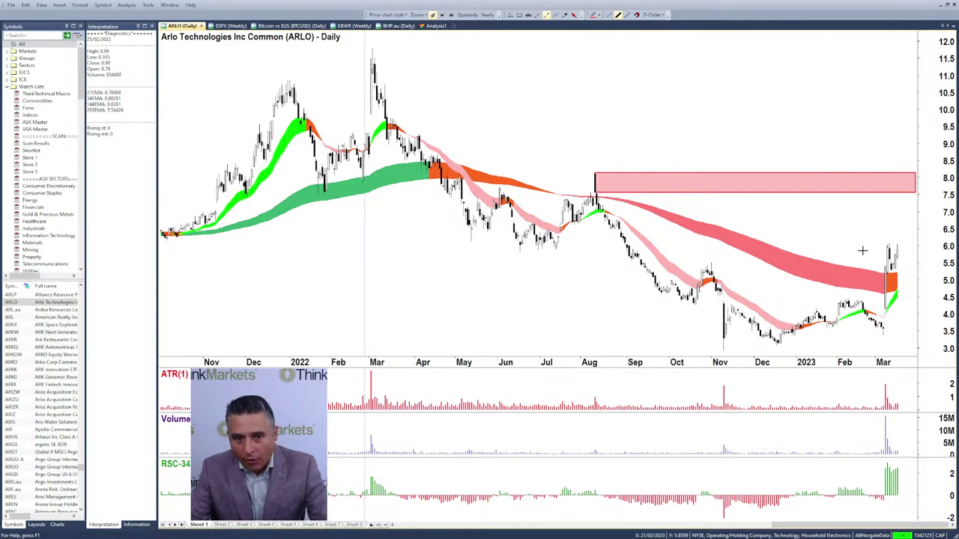
drag(871, 242, 917, 242)
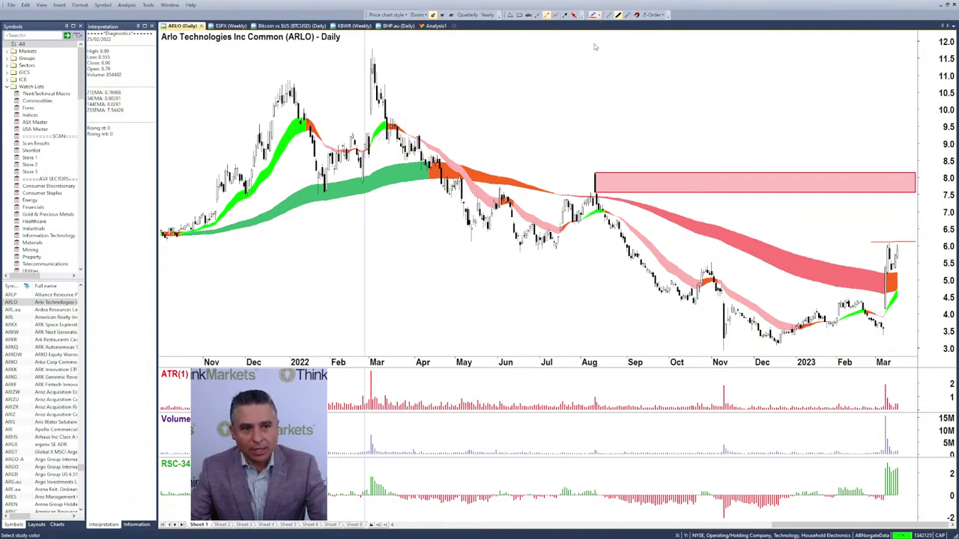
click(890, 278)
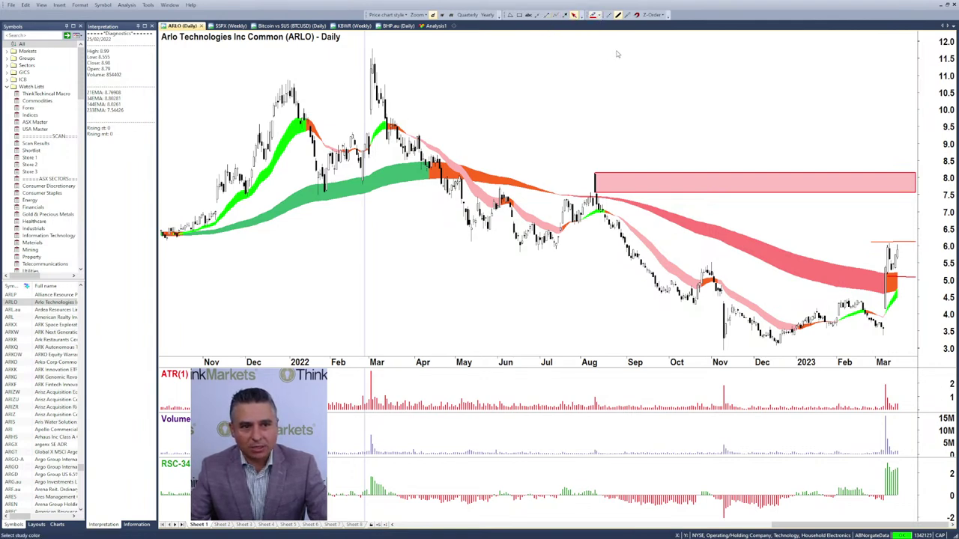
Draw a green arrow from the orange line up to the red zone and a horizontal one at about 4.7 towards the March gap.
click(569, 20)
drag(887, 240, 888, 194)
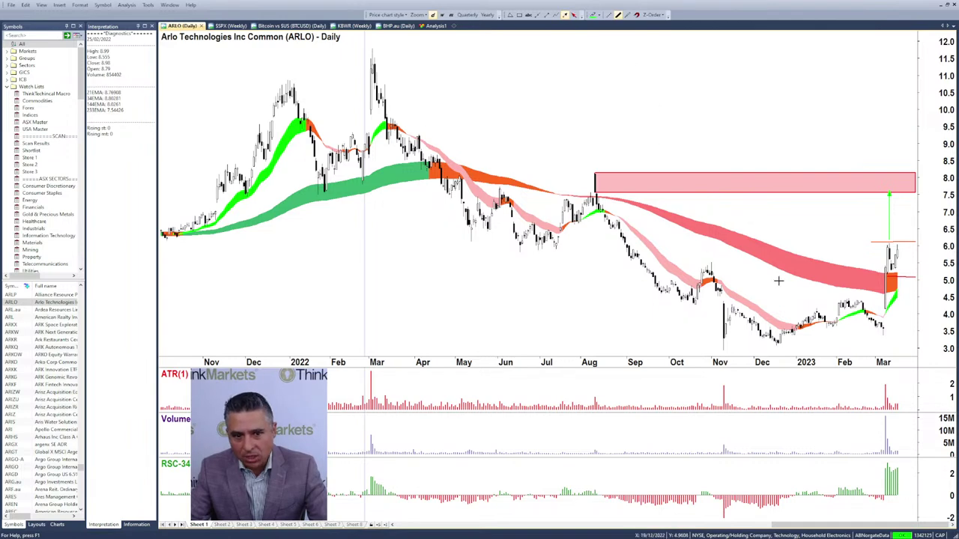
drag(781, 289, 888, 290)
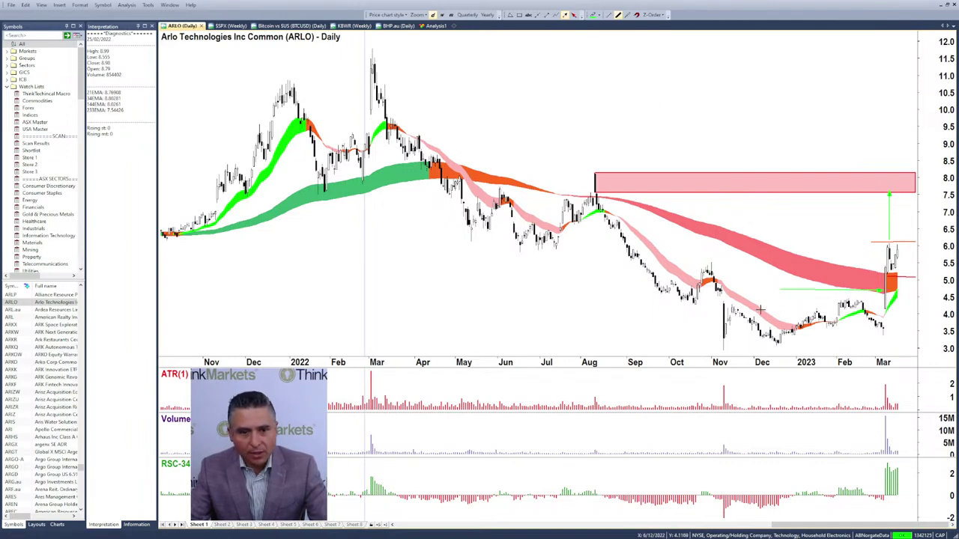
Add the text note "MASSIVE DEMAND EVENT CHANGE OF THINKING" on three lines beside the horizontal green arrow.
key(Escape)
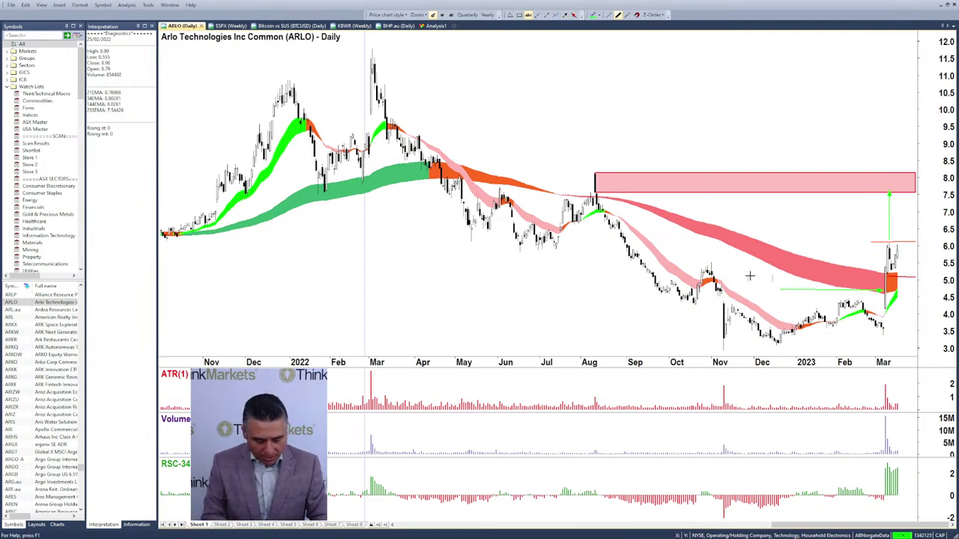
text(MASSIVE DEN)
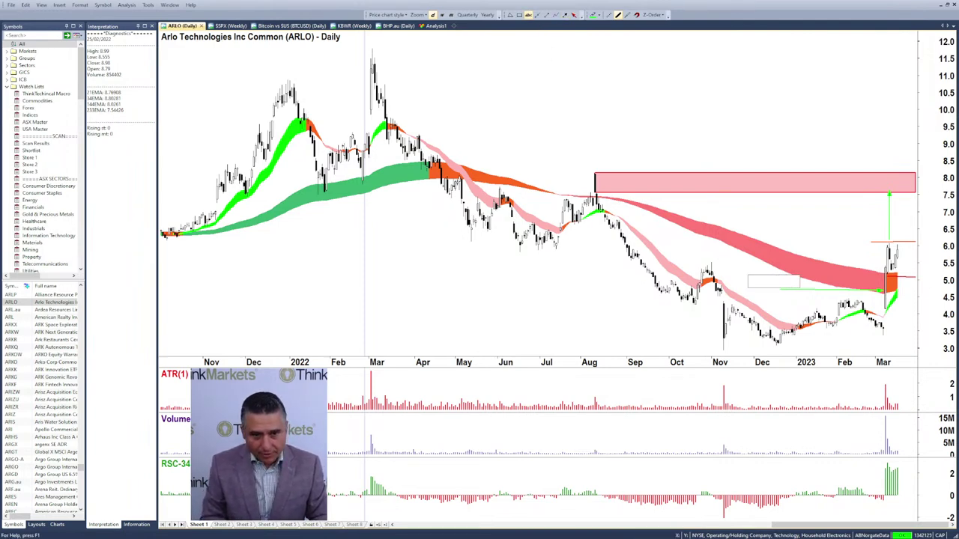
key(BackSpace)
text(MAND )
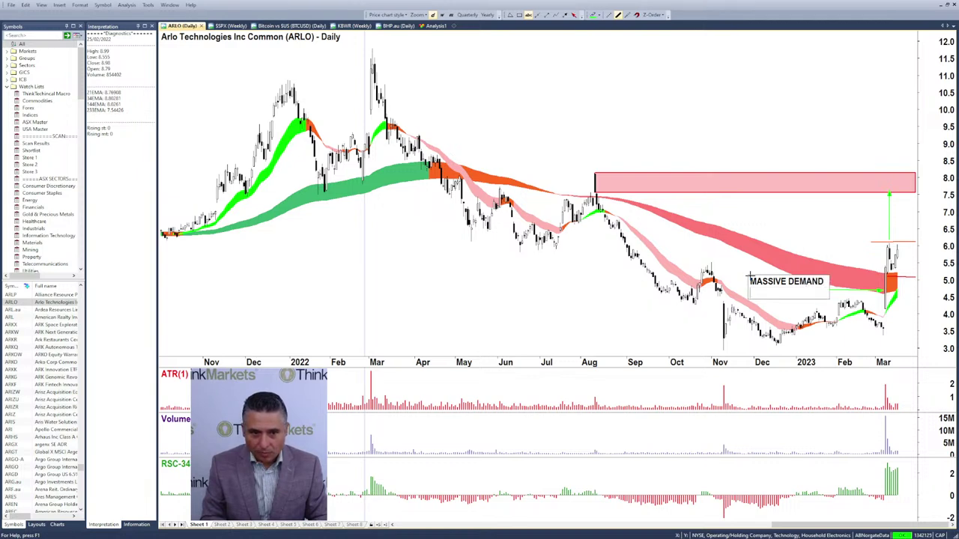
text(EVENT)
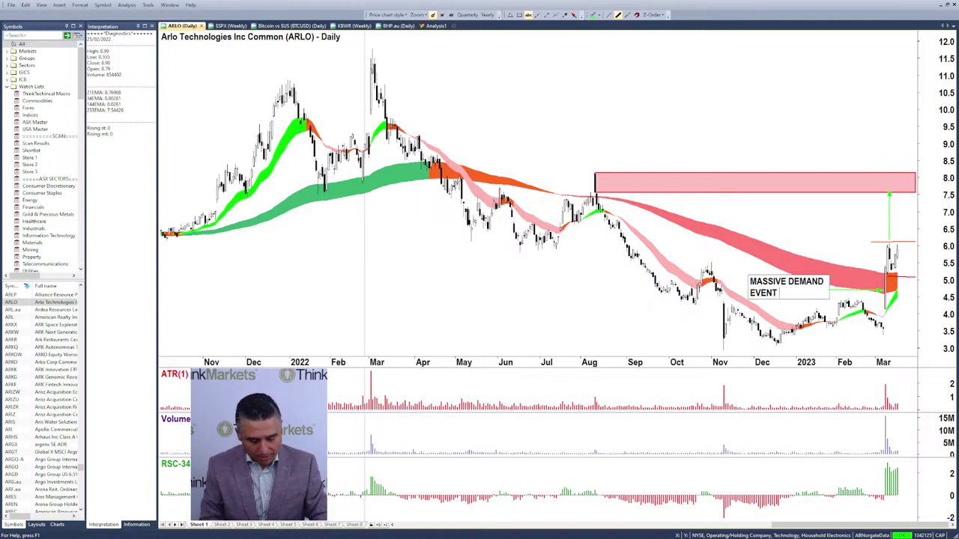
text( CHAN)
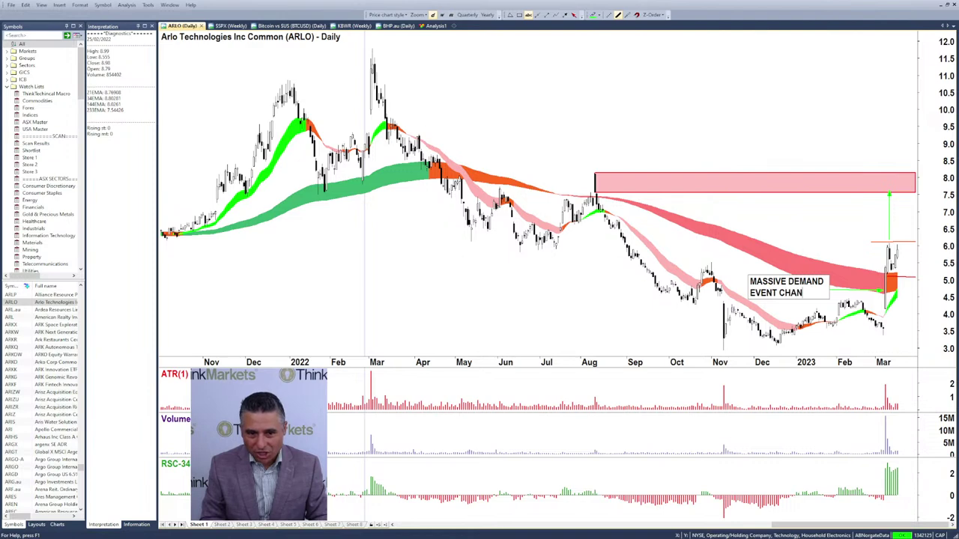
text(GE)
key(Return)
text(F)
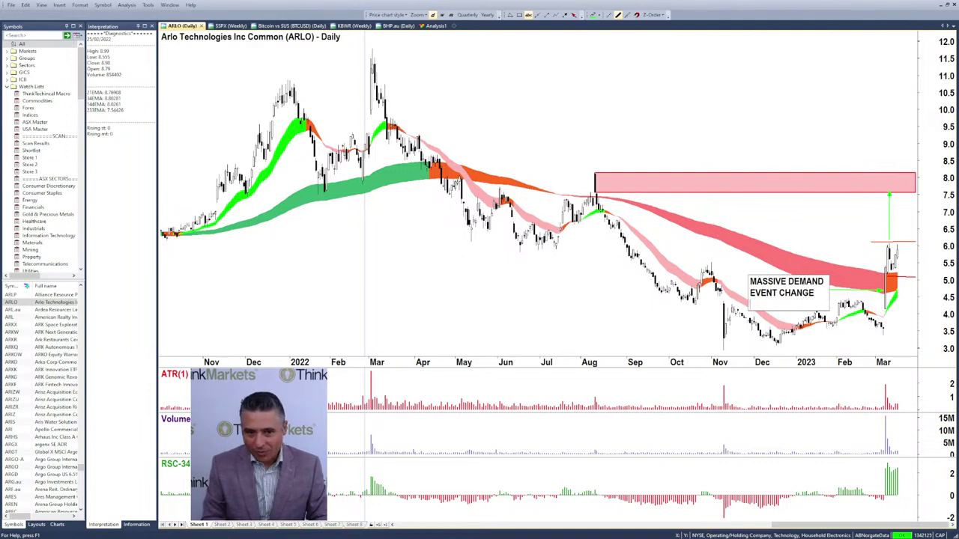
text(OF THINKIN)
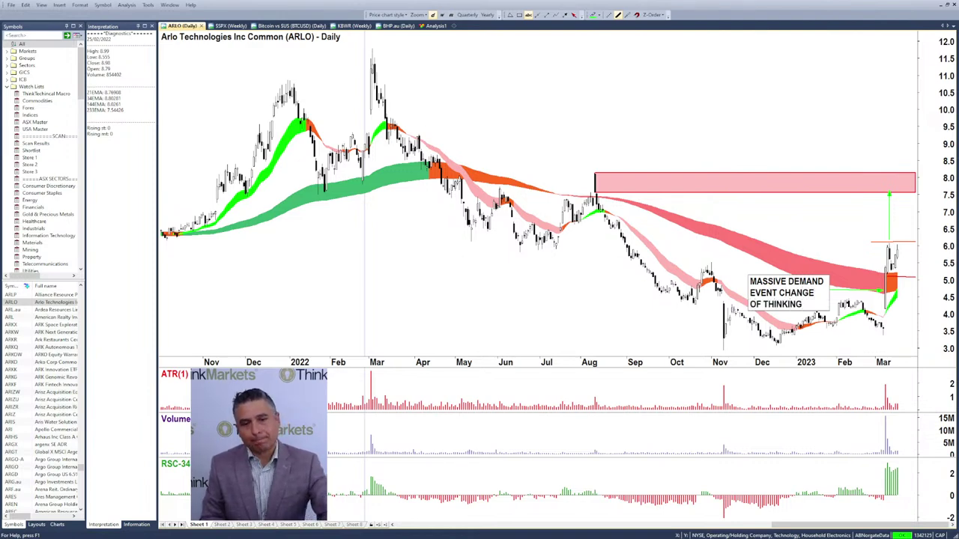
text(G)
Append the line "PIVOTAL" to the demand note and move the note, in black, up to about 5.9, clear of the green arrow.
key(Return)
text(P)
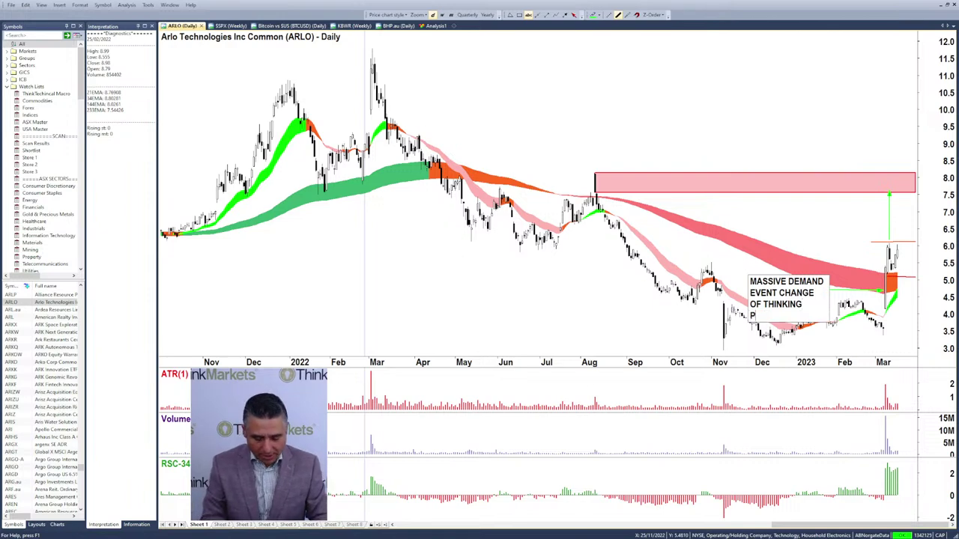
text(IVITOA)
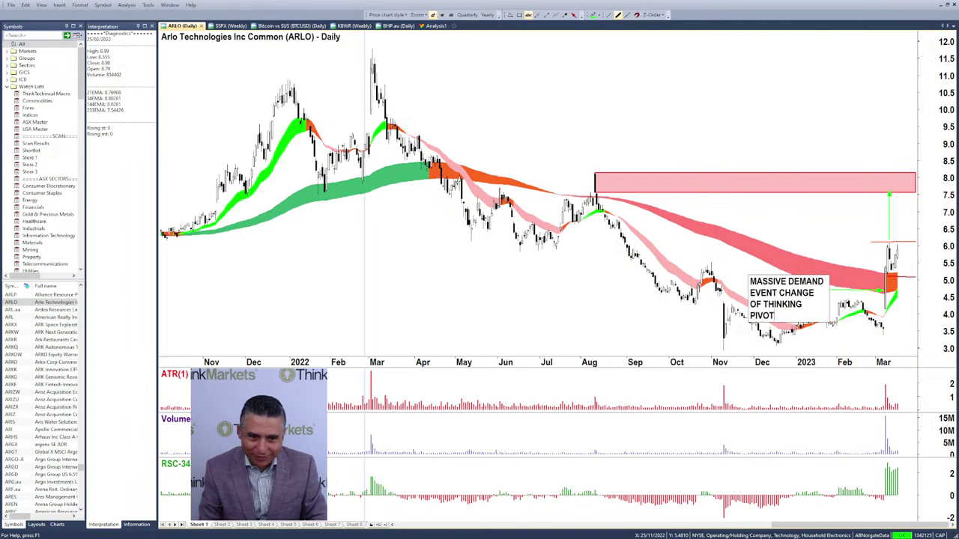
text(AL)
click(763, 262)
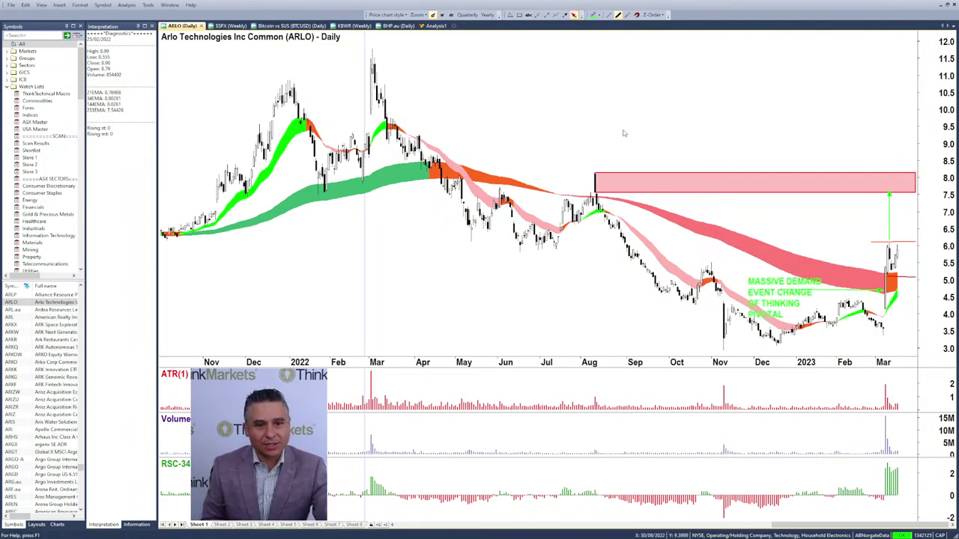
click(751, 282)
drag(753, 283, 740, 255)
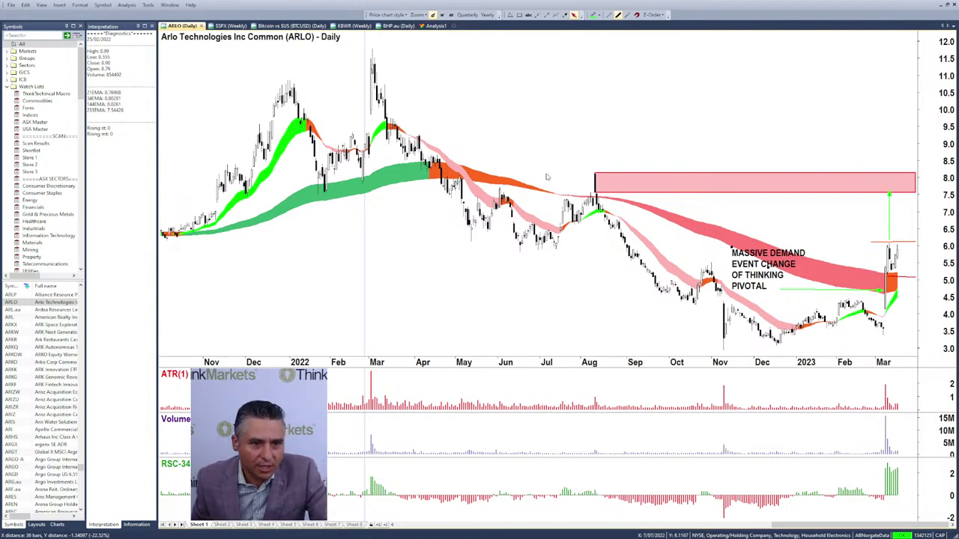
Draw a green arrow to the August 2022 peak and a red arrow to the March 2022 sell-off candle at about 10.3.
click(565, 14)
drag(560, 136, 591, 176)
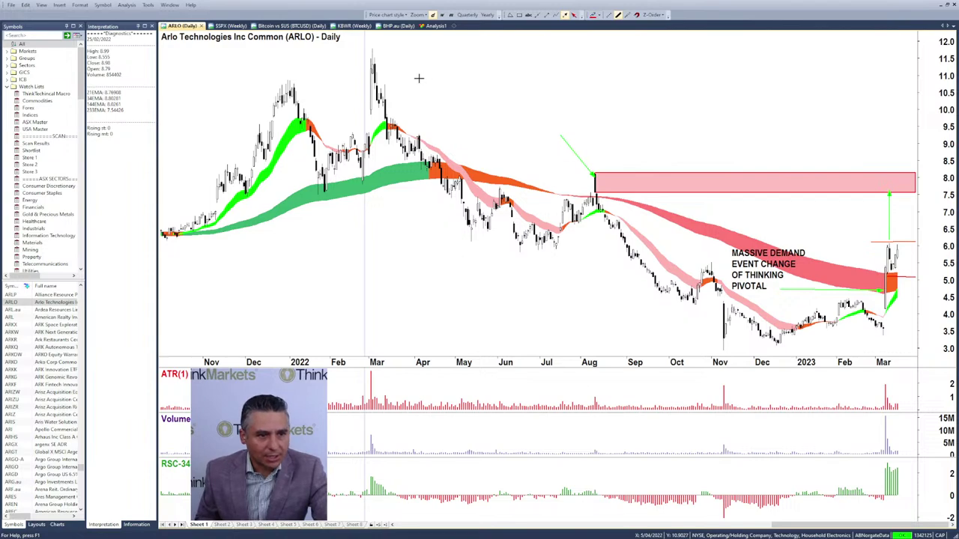
drag(418, 77, 382, 96)
Draw a red arrow to the drop from the February 2021 peak and two red arrows to the falling candles after the August 2018 high.
scroll(374, 235, up, 10)
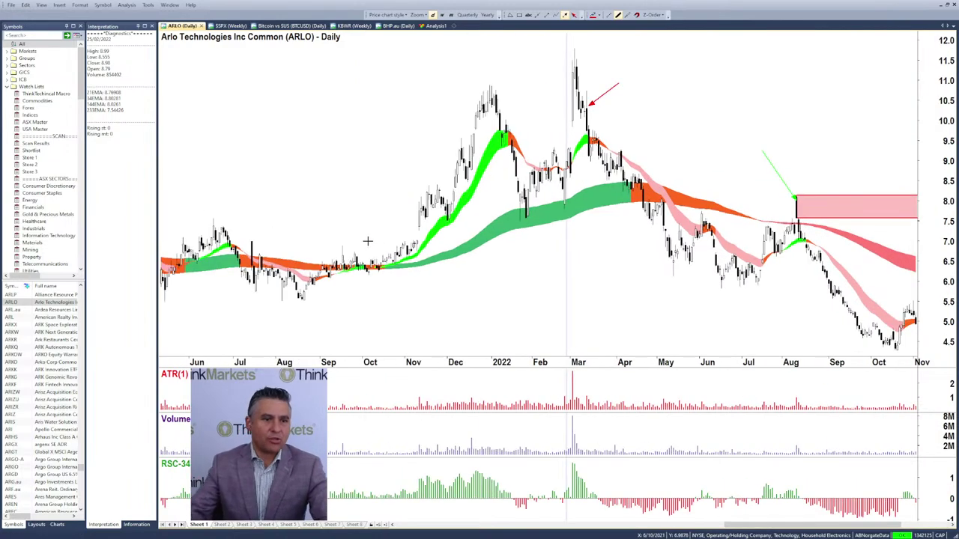
drag(381, 96, 328, 112)
scroll(385, 223, up, 5)
scroll(384, 226, up, 15)
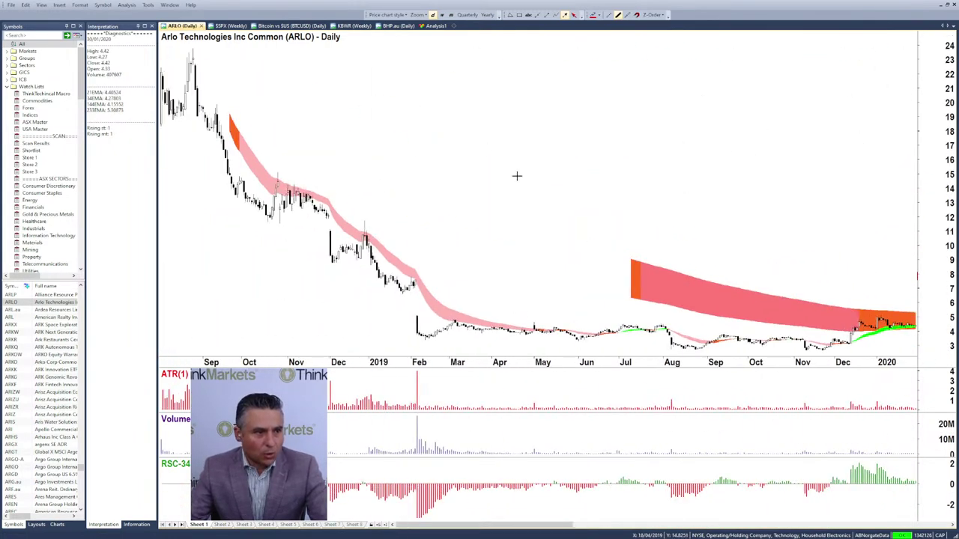
mouse_move(222, 60)
mouse_down()
mouse_move(198, 72)
mouse_move(199, 93)
mouse_up()
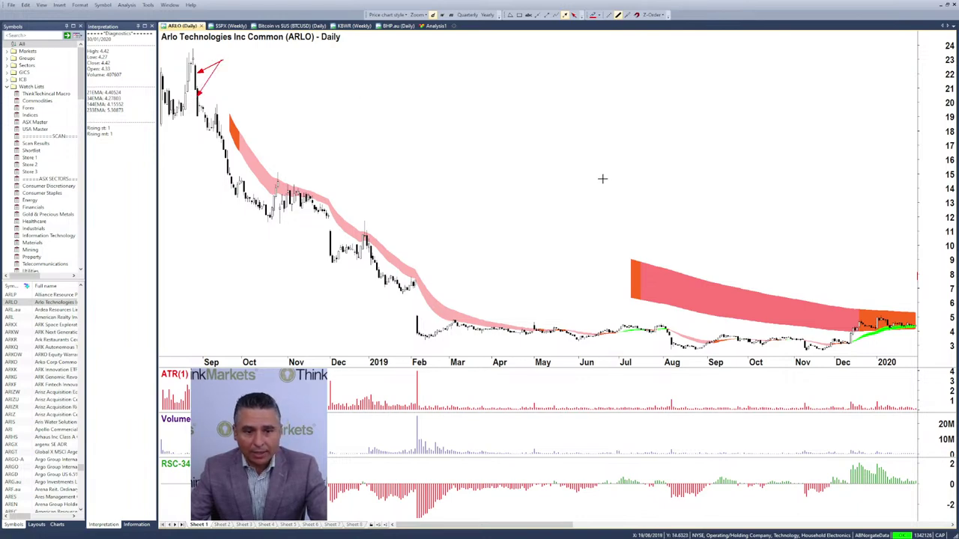
Draw a red arrow to the large down candle after the August 2020 high and return to the latest candles.
scroll(602, 178, down, 12)
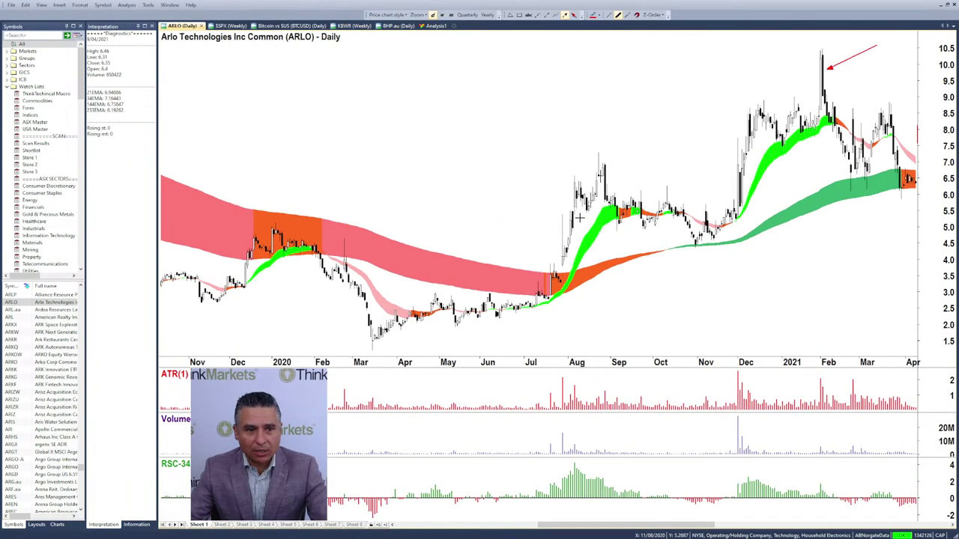
scroll(578, 217, down, 3)
drag(538, 154, 507, 170)
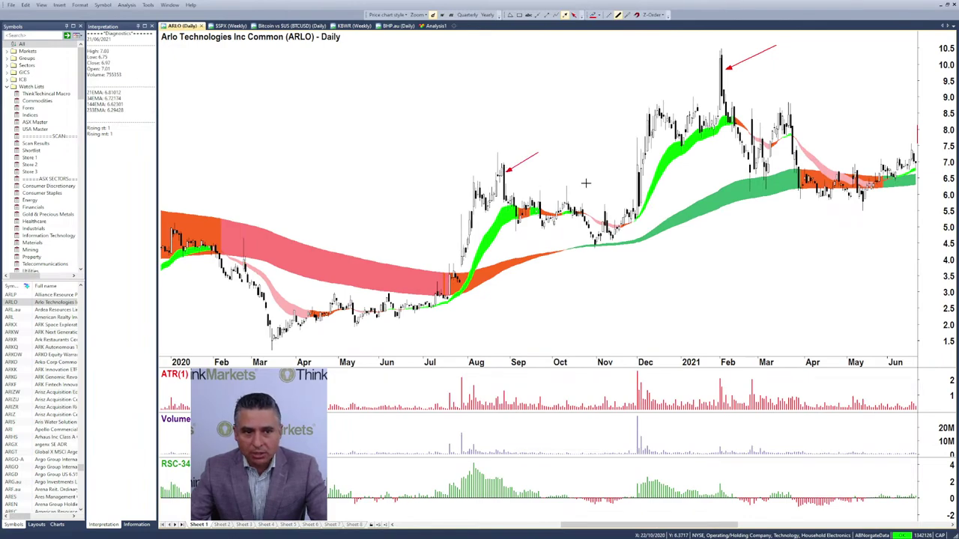
scroll(586, 183, down, 4)
scroll(617, 208, down, 10)
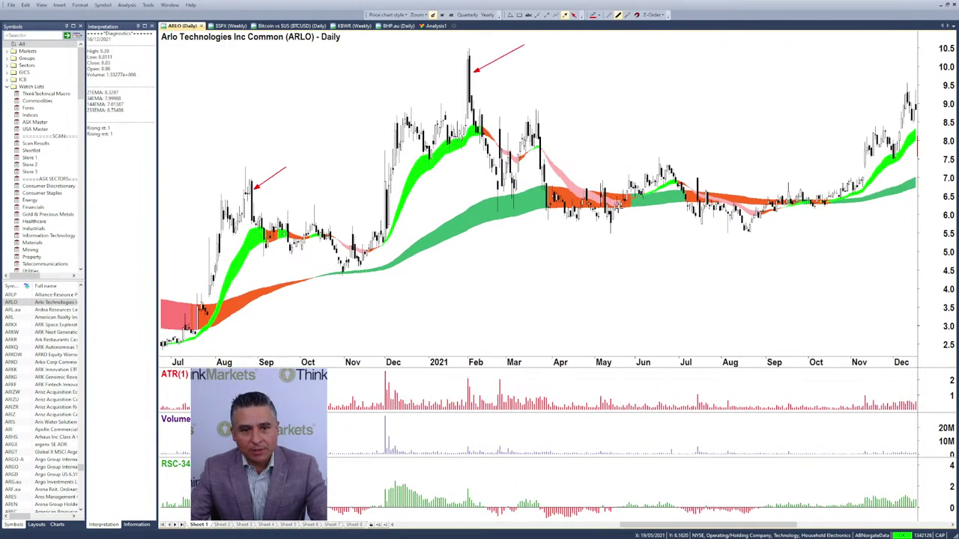
scroll(613, 222, down, 3)
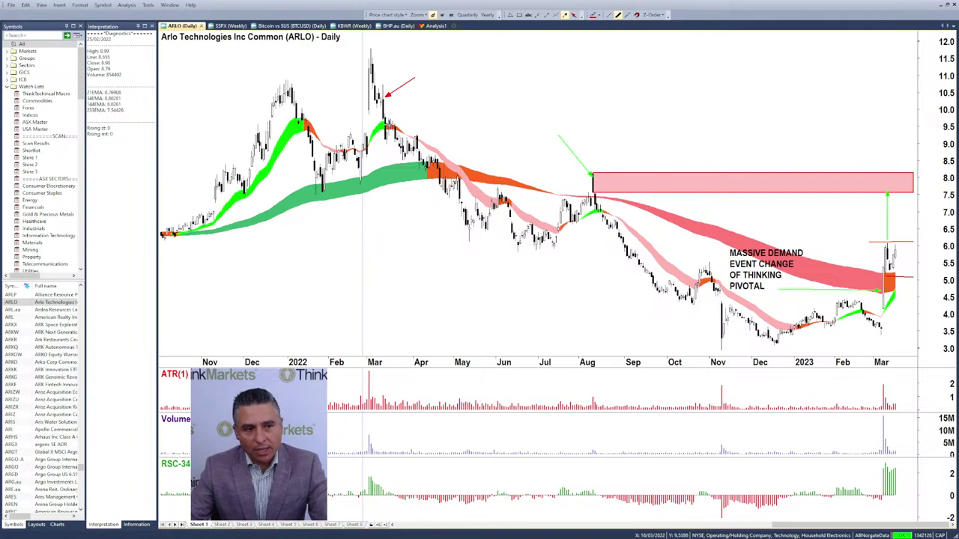
Add a text note reading "SPECIES ENDING EVENTS! MASSIVE SUPPLY SIDE SIGNALS" on two lines beside the March 2022 red arrow.
click(529, 15)
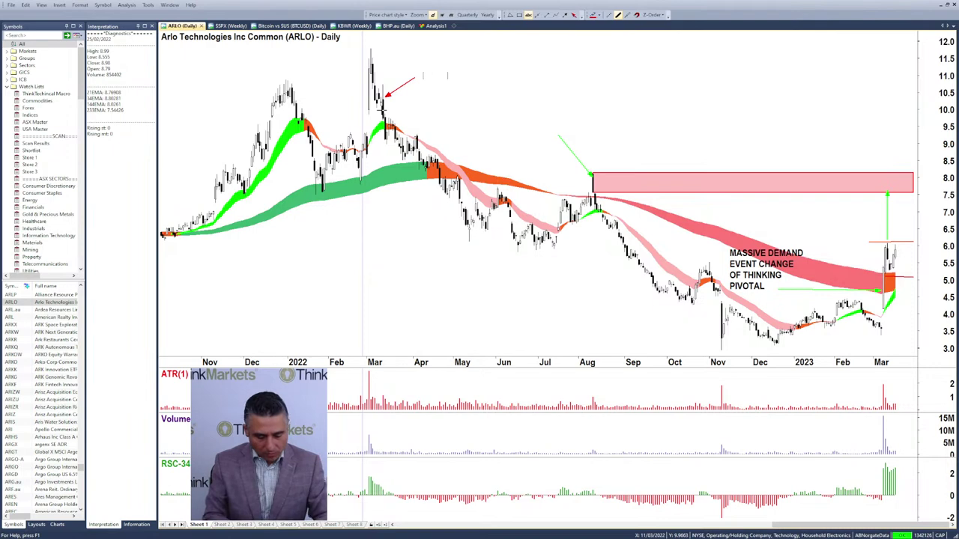
text(SPECIES)
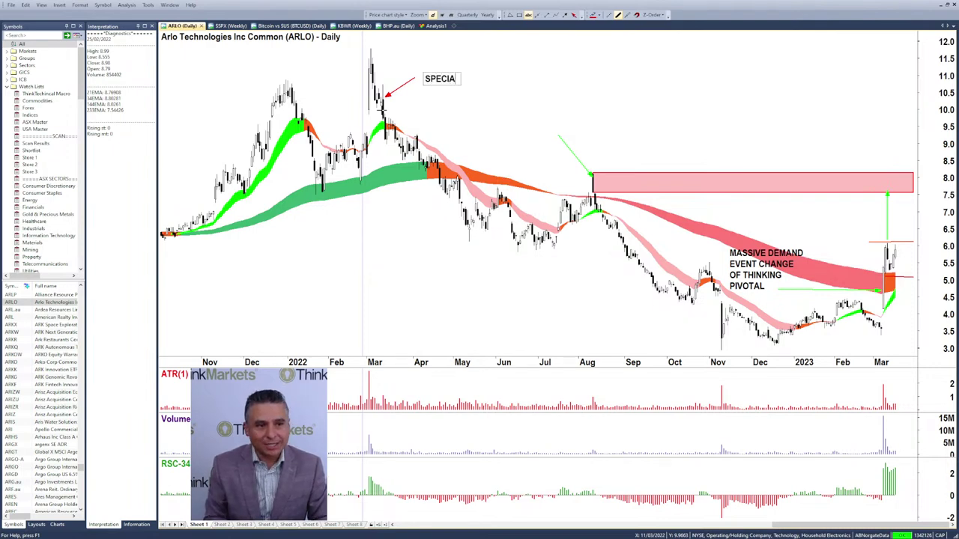
text( ENDING EVENTS!)
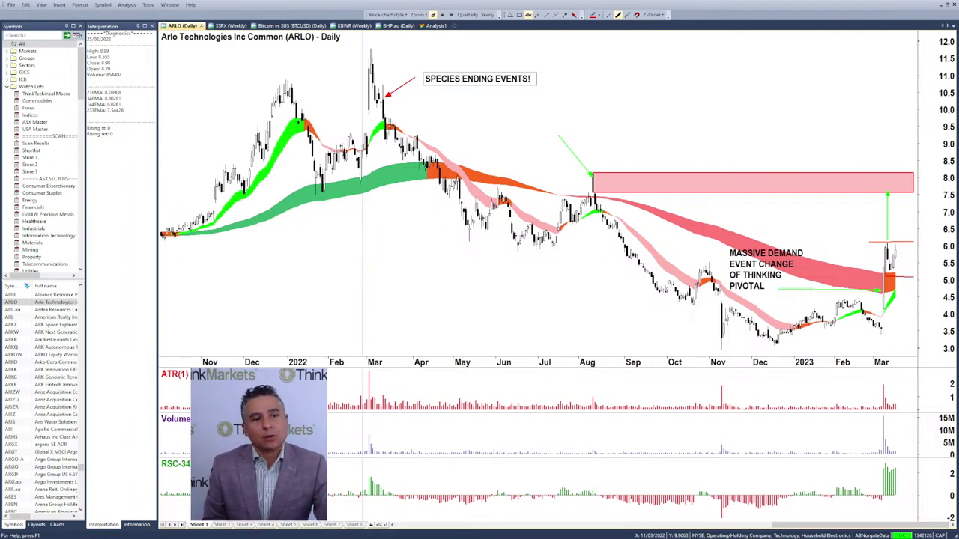
key(Return)
text(MASSIVE S)
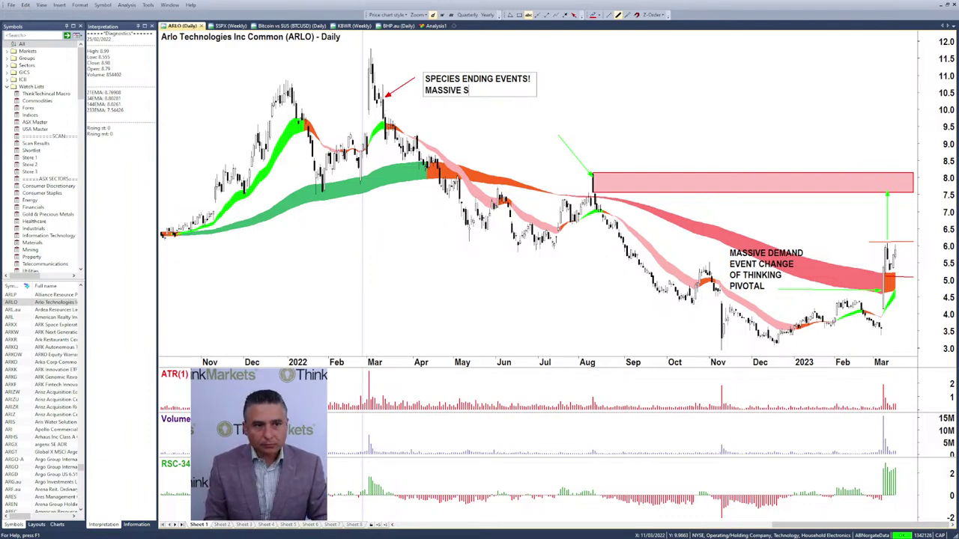
text(UPPLY SIDE)
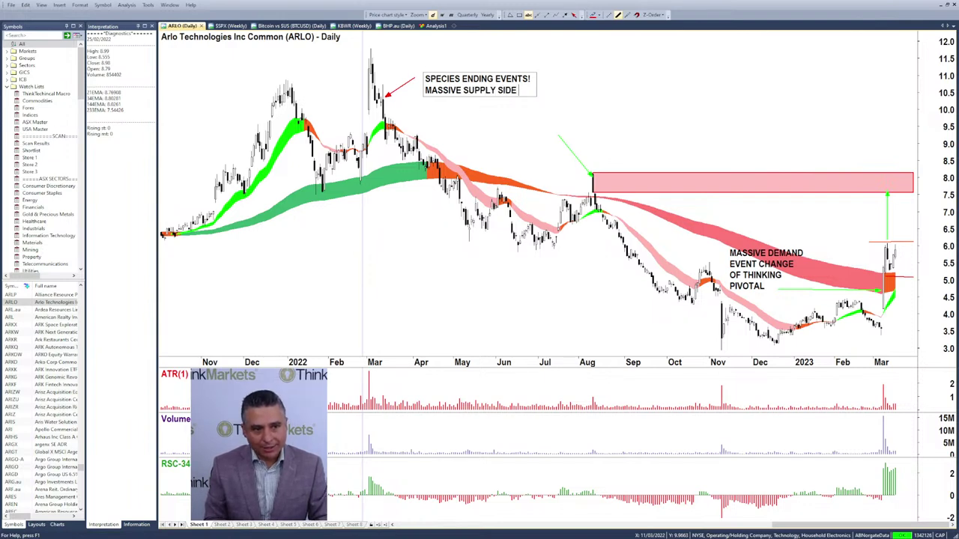
text( SIGNALS)
Append "PIVOTAL CHANGE IN THINKING ABOUT THE FUTURE PROSPECTS OF THIS STOCK'S EARNINGS" on two lines and move the red note slightly upward.
key(Return)
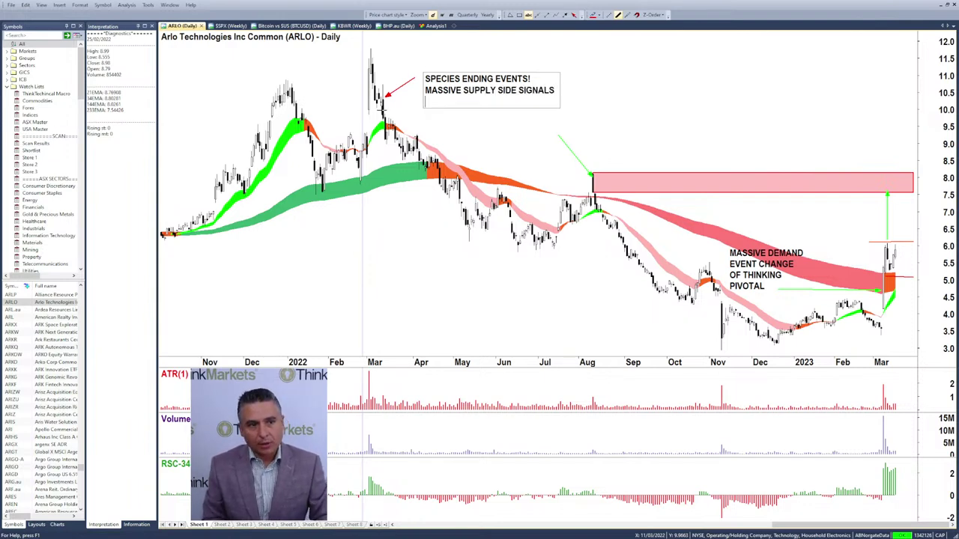
text(PIVOTAL)
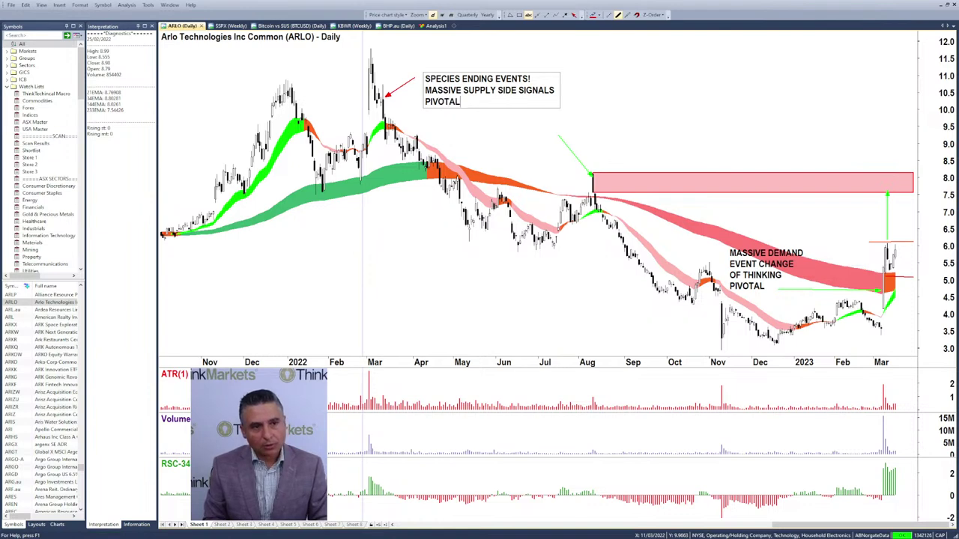
text( CHANGE IN THI)
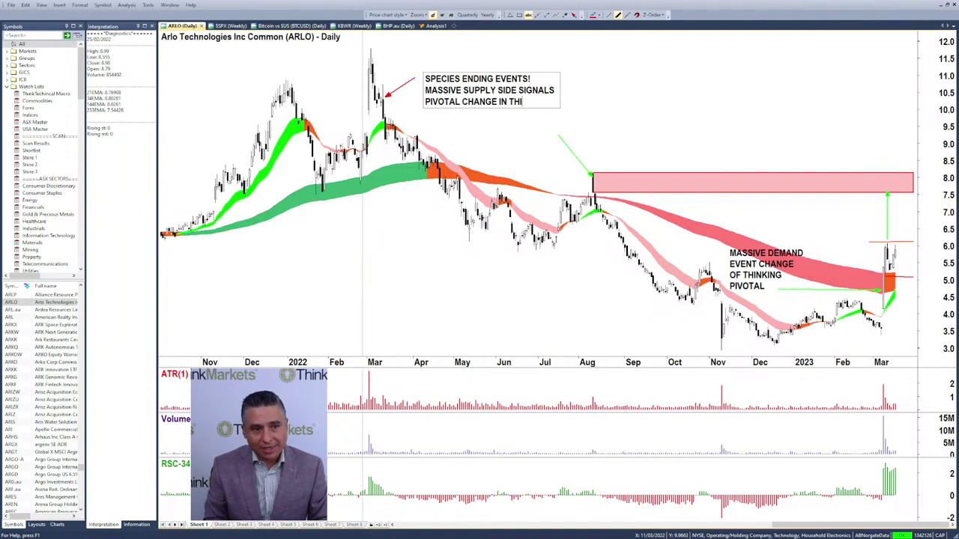
text(NKING ABOUT HTE)
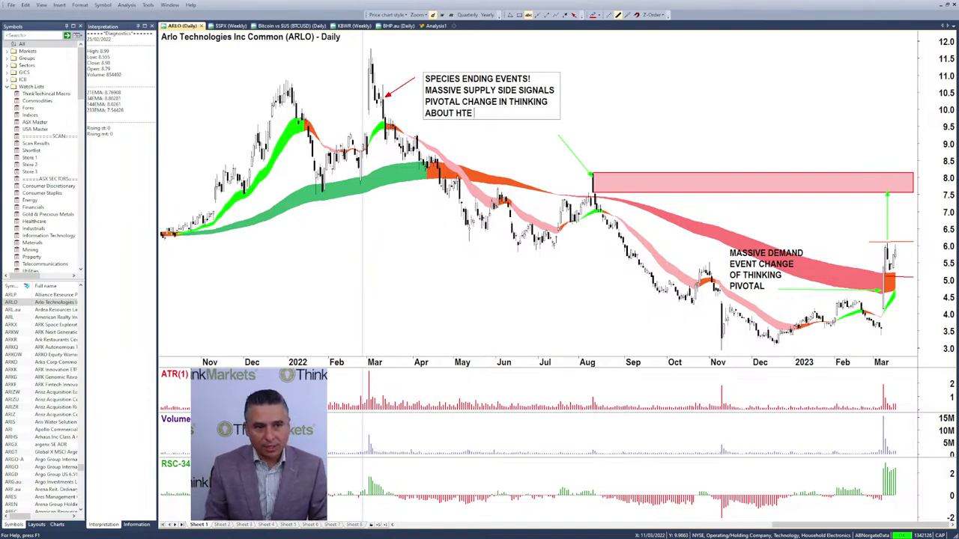
text(HE FUTURE)
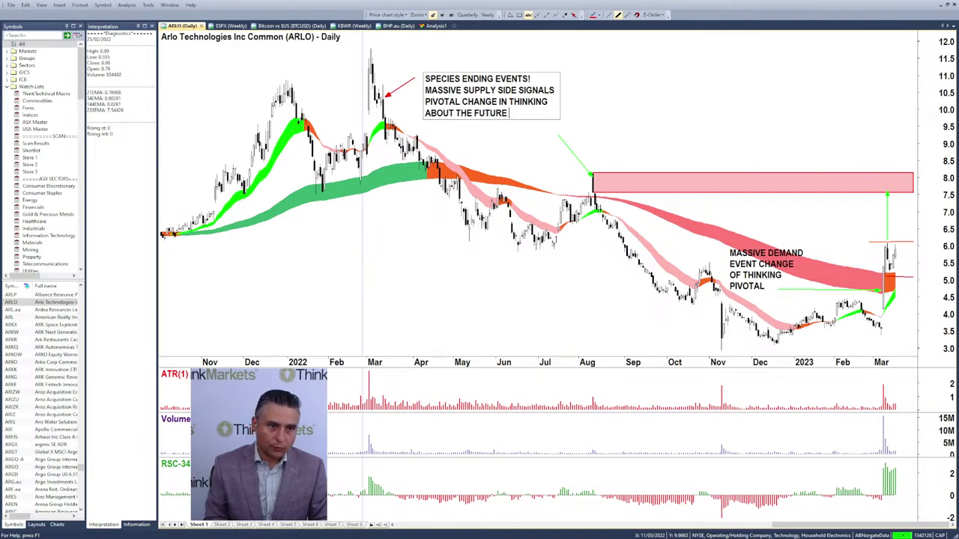
text( PROSPECTS O)
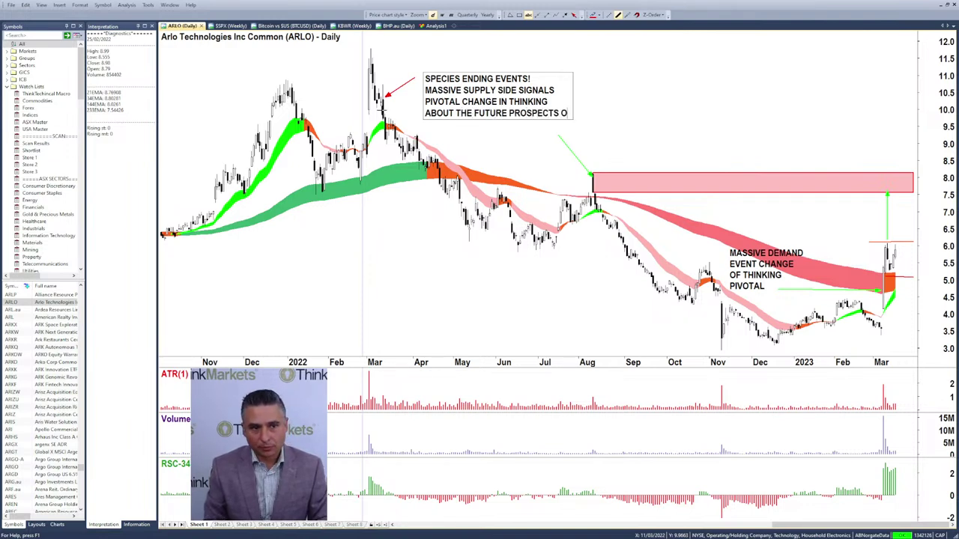
text(F THIS STOCK'S EARNINGS)
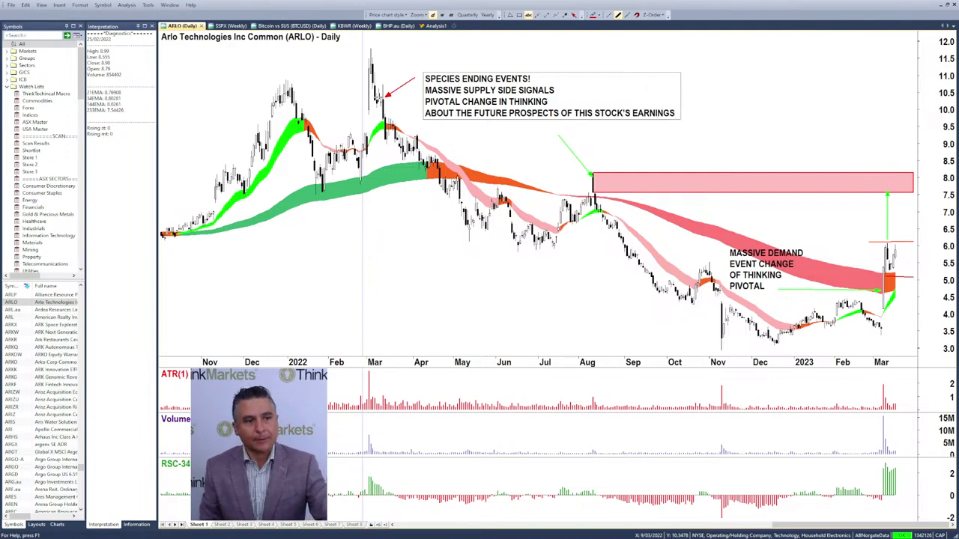
click(400, 60)
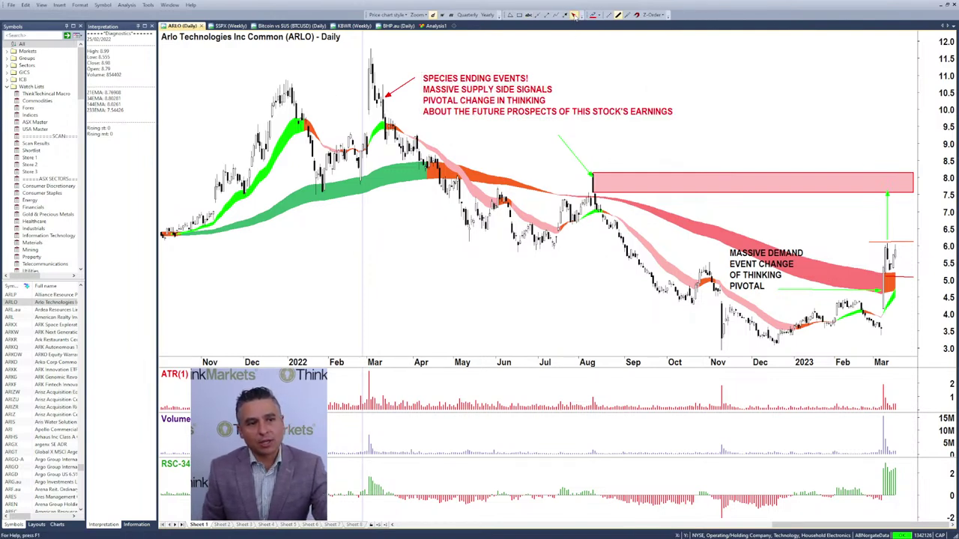
drag(471, 89, 465, 79)
Add red "-1/3" text labels above the March 2022 note, after the February 2021 peak and beside the August 2022 high.
scroll(415, 206, left, 15)
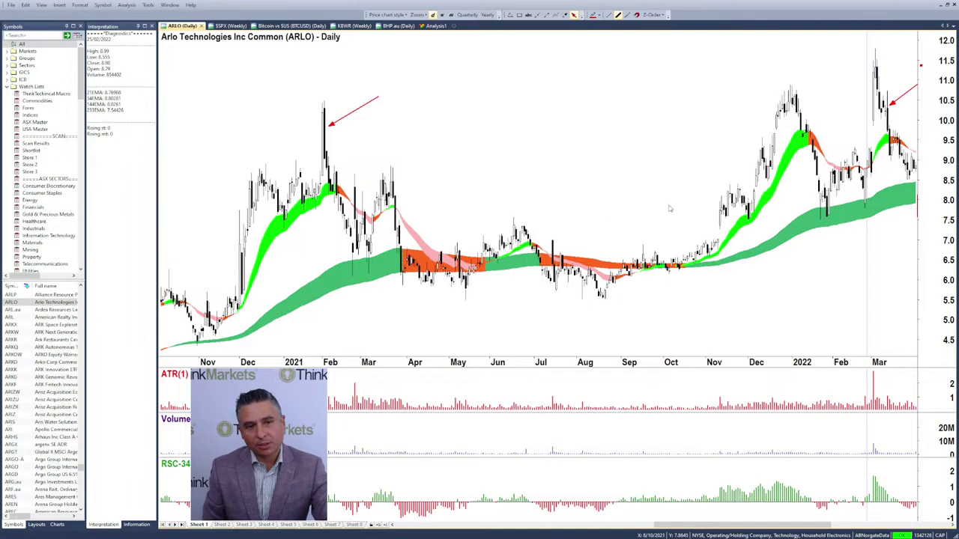
scroll(671, 208, right, 12)
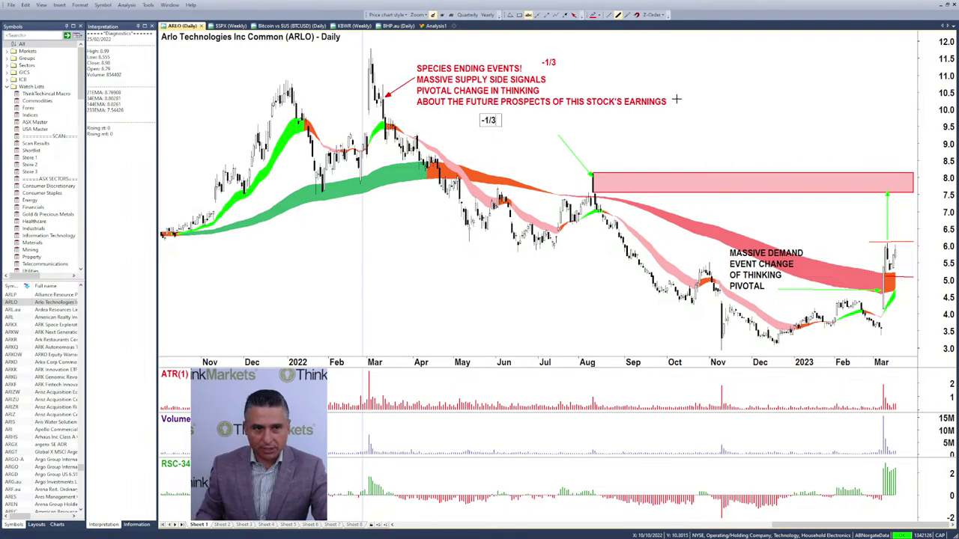
scroll(285, 150, up, 4)
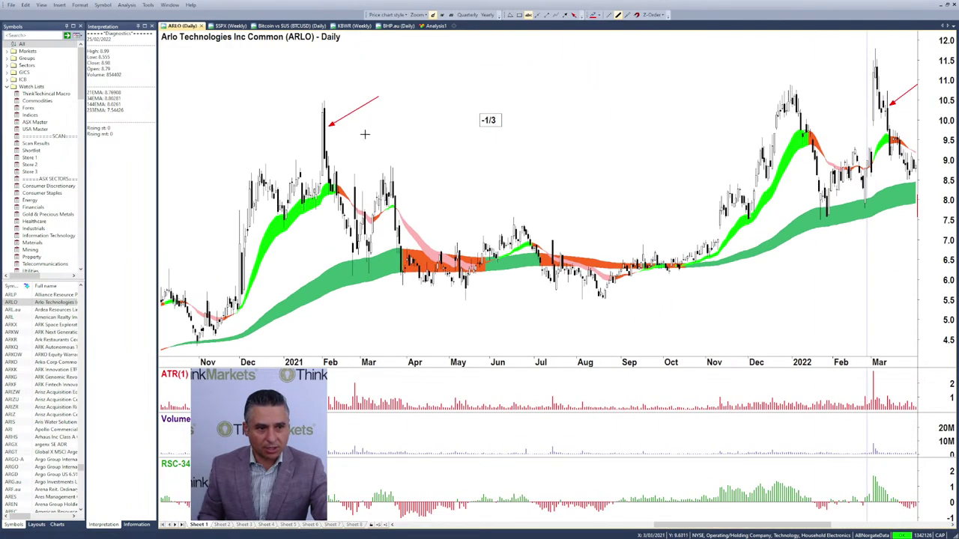
click(369, 124)
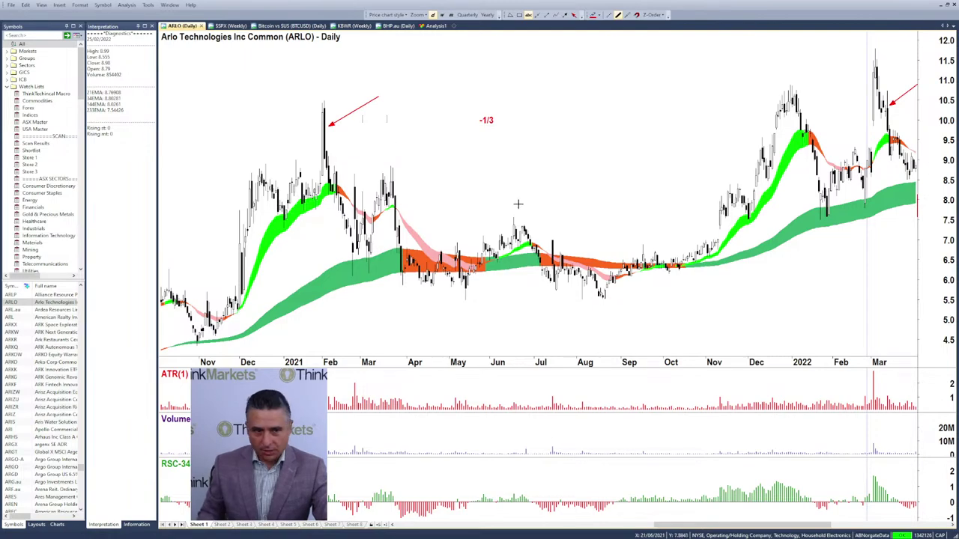
scroll(518, 205, down, 2)
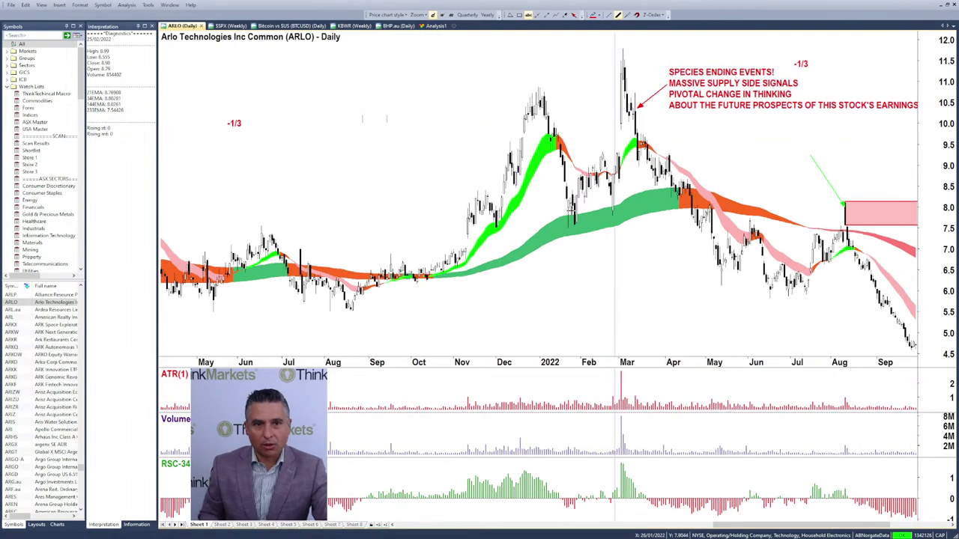
scroll(577, 221, down, 2)
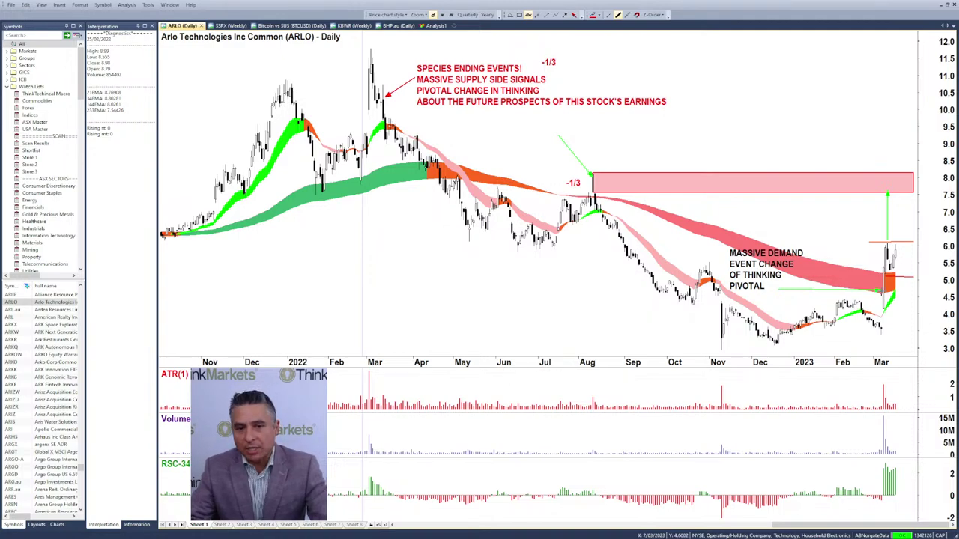
Review the March 2023 demand candles up close and add an "XS" text label on the orange price line above them.
scroll(848, 311, up, 6)
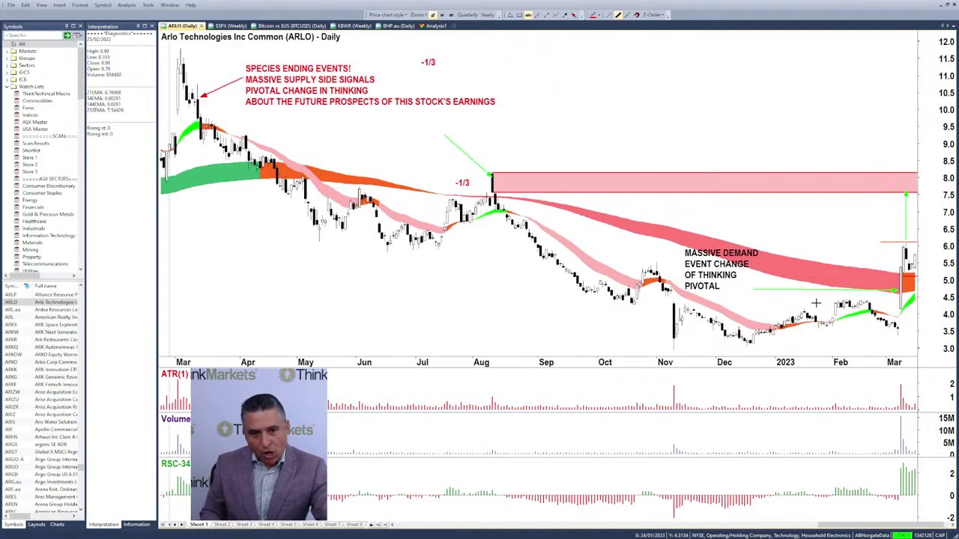
scroll(771, 284, up, 4)
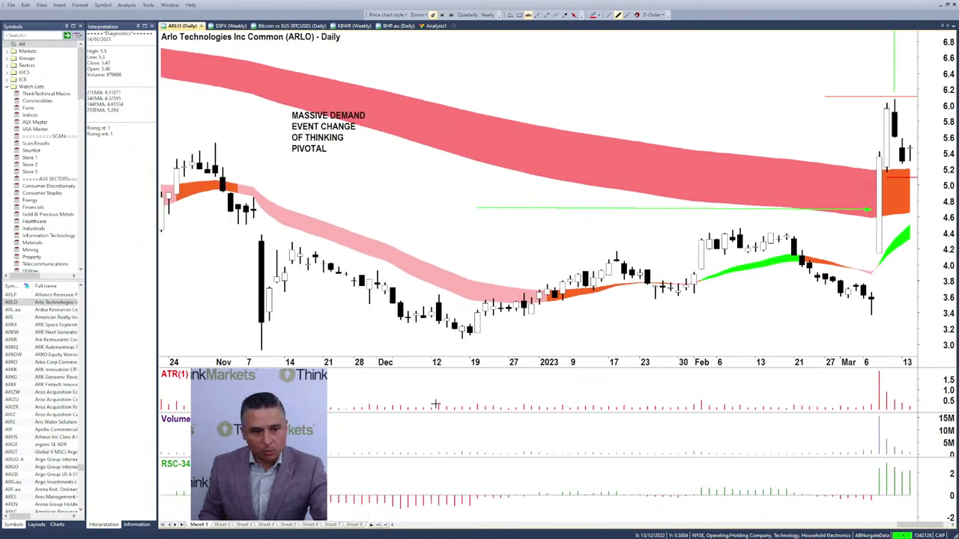
scroll(913, 529, left, 1)
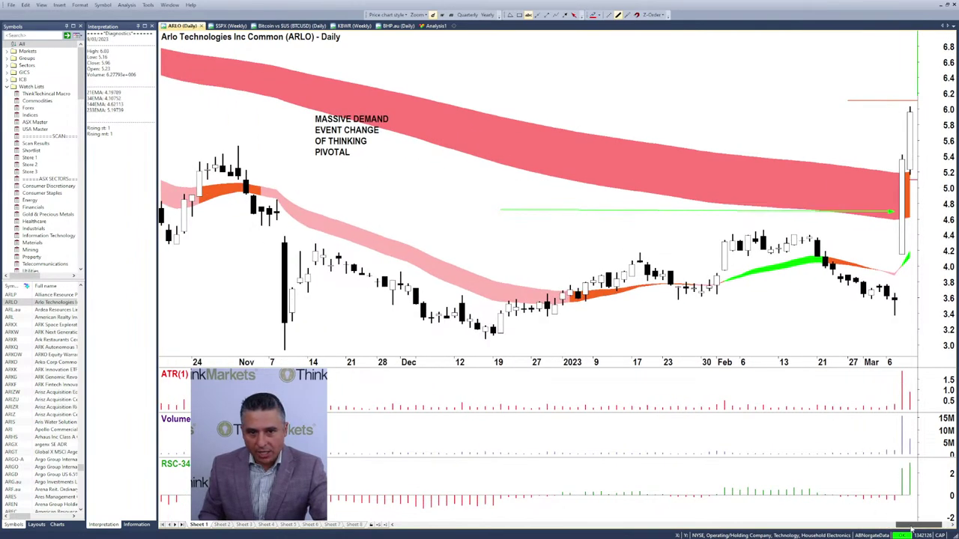
scroll(912, 529, left, 1)
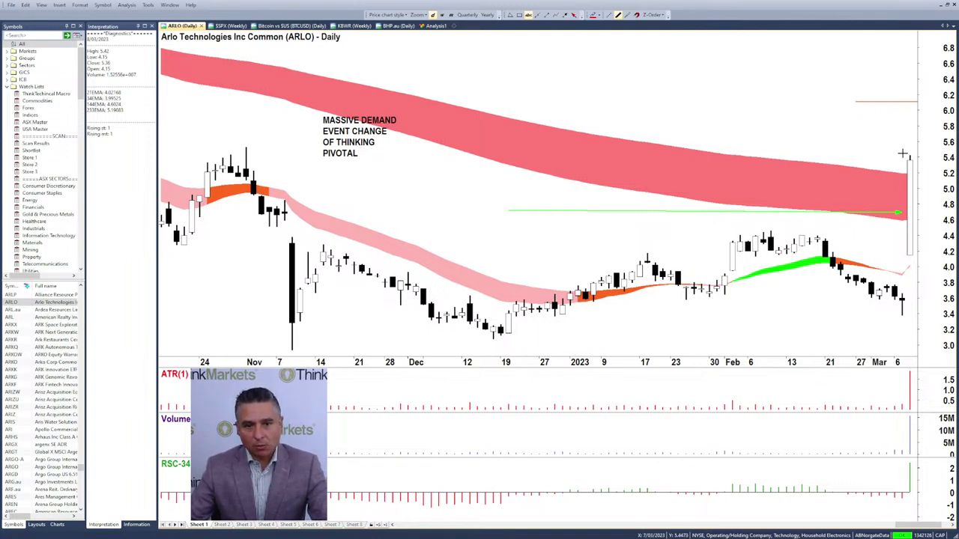
key(Right)
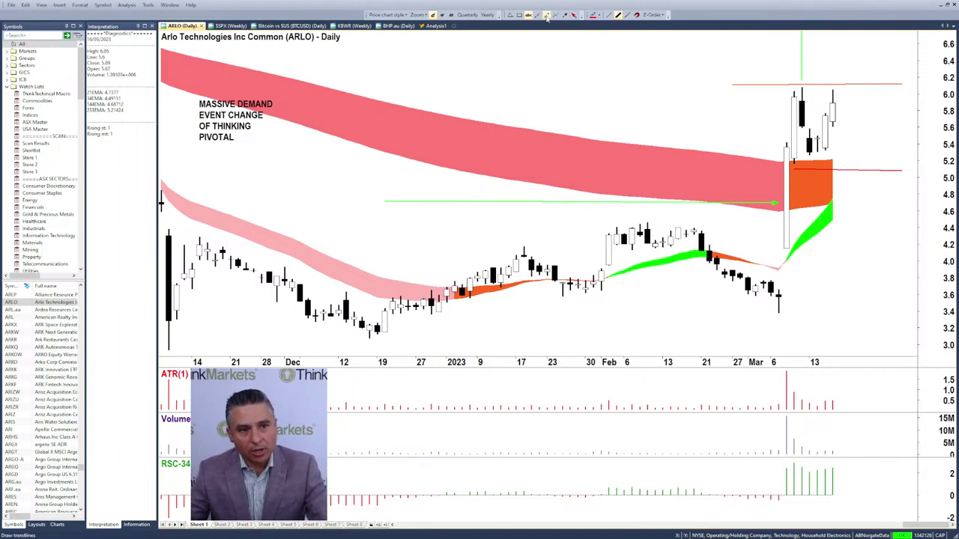
click(778, 80)
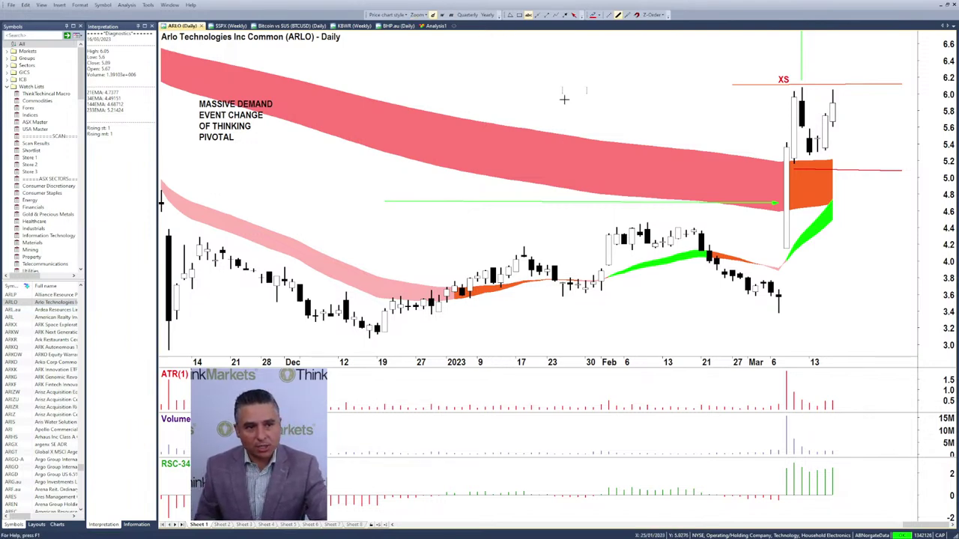
Add a text note reading "TURNAROUND PLAY" to the left of the "XS" label.
text(TURNAROUND)
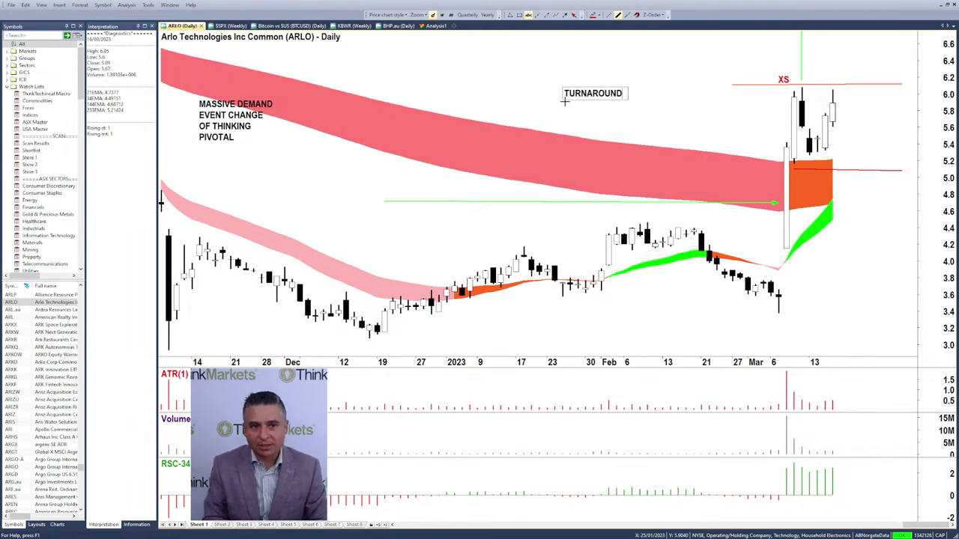
text( PLAY)
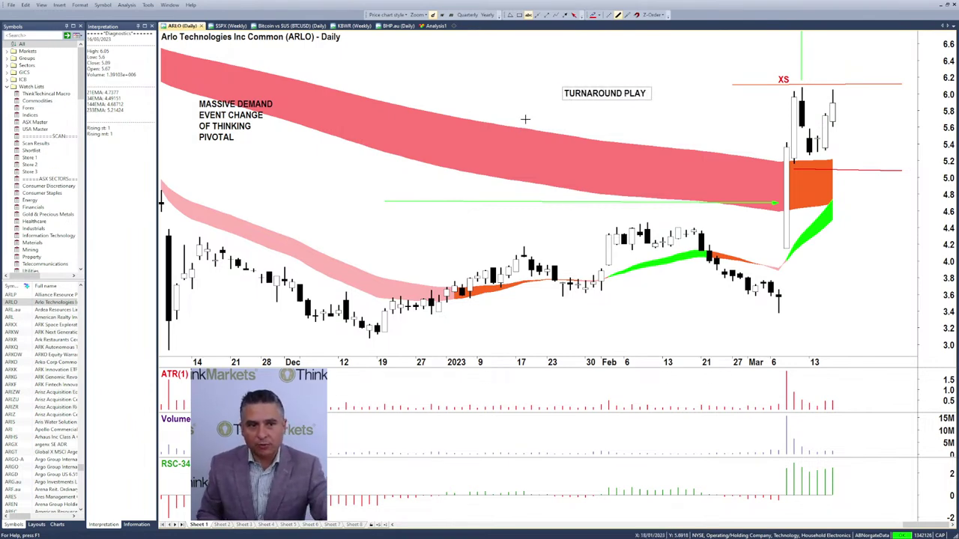
click(523, 150)
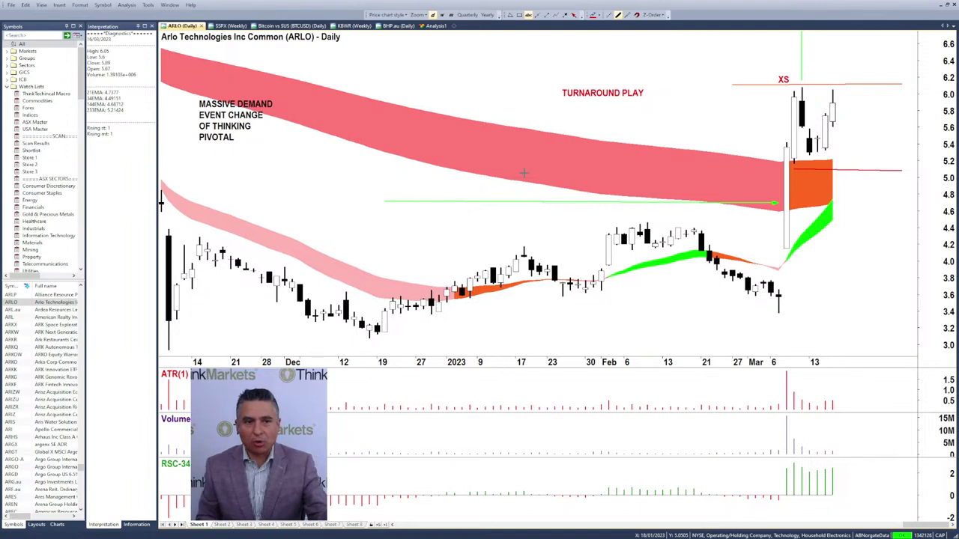
Draw four red arrows around the March 2023 rally, marking the large up candle, its rise, the pullback low and the renewed rise.
scroll(505, 172, down, 5)
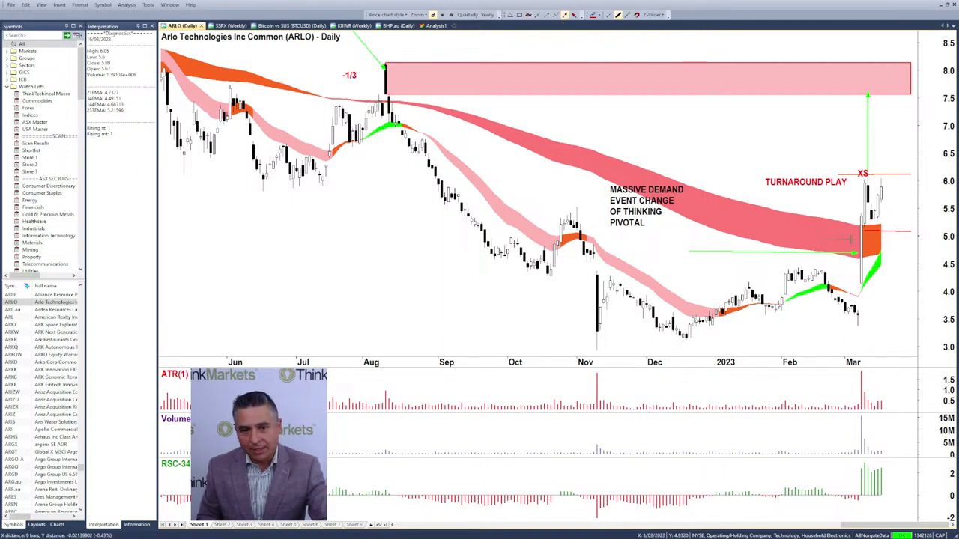
drag(822, 239, 854, 239)
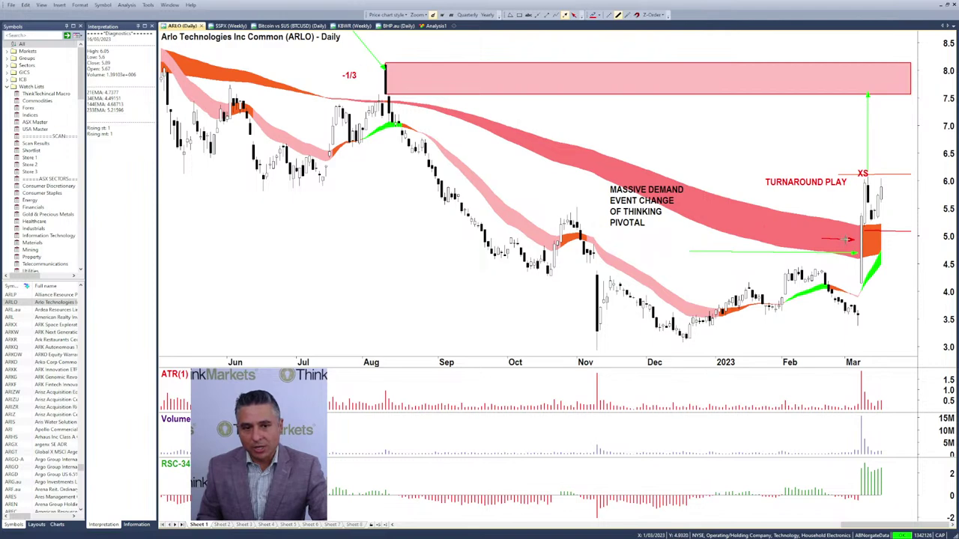
mouse_move(840, 230)
mouse_down()
mouse_move(854, 199)
mouse_move(902, 196)
mouse_up()
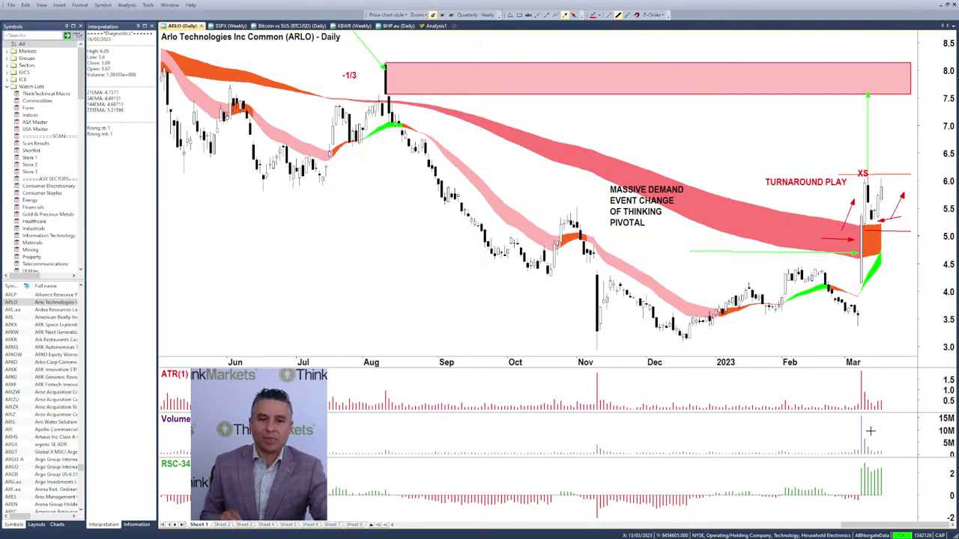
scroll(435, 299, down, 3)
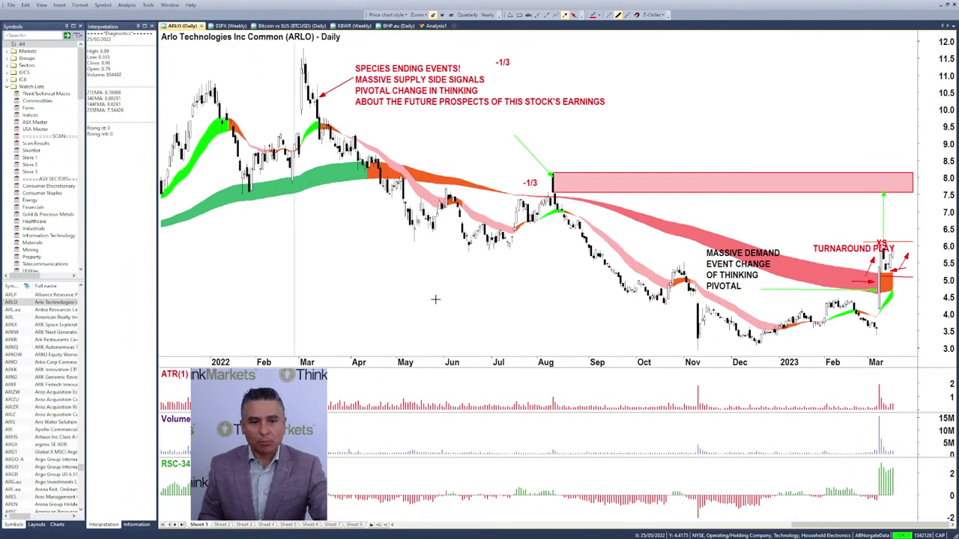
scroll(438, 299, down, 2)
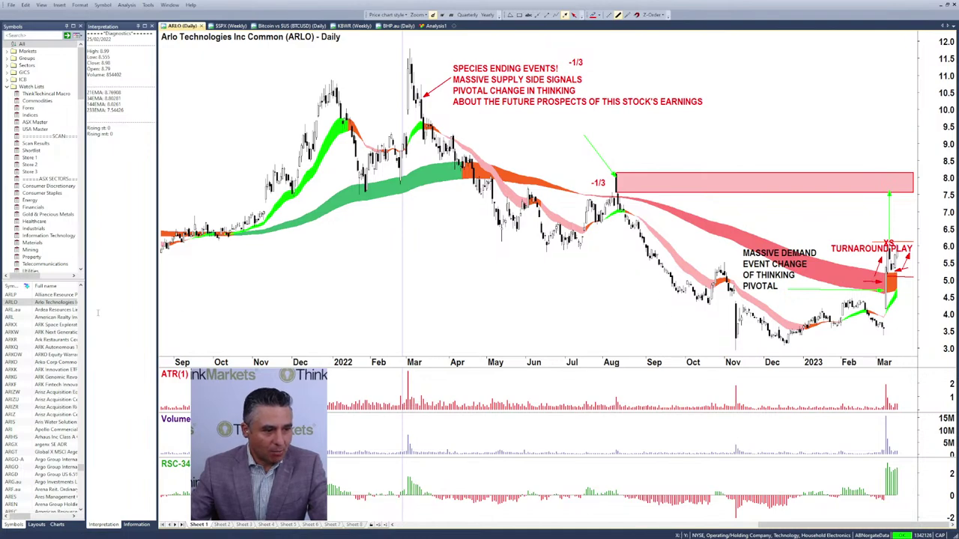
Open the daily chart of META and bring the November 2022 to March 2023 candles into close view.
text(meta)
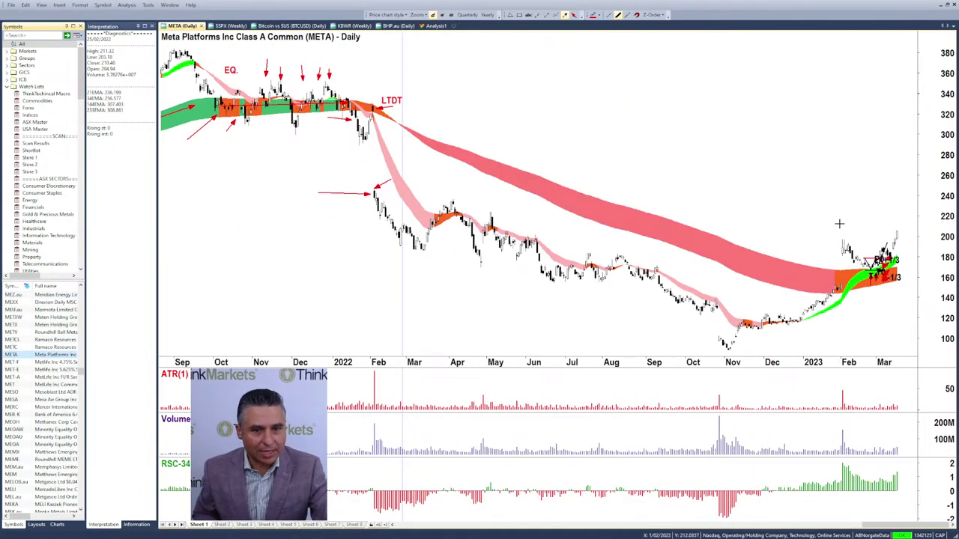
scroll(843, 225, up, 3)
scroll(838, 232, up, 4)
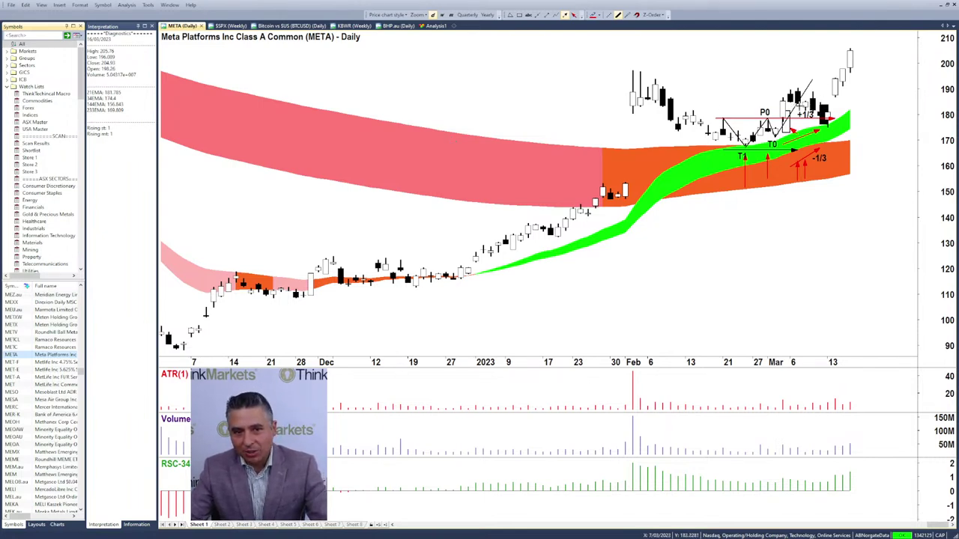
Draw a short red arrow pointing up at the candles just after the mid-March 2023 gap up.
click(573, 15)
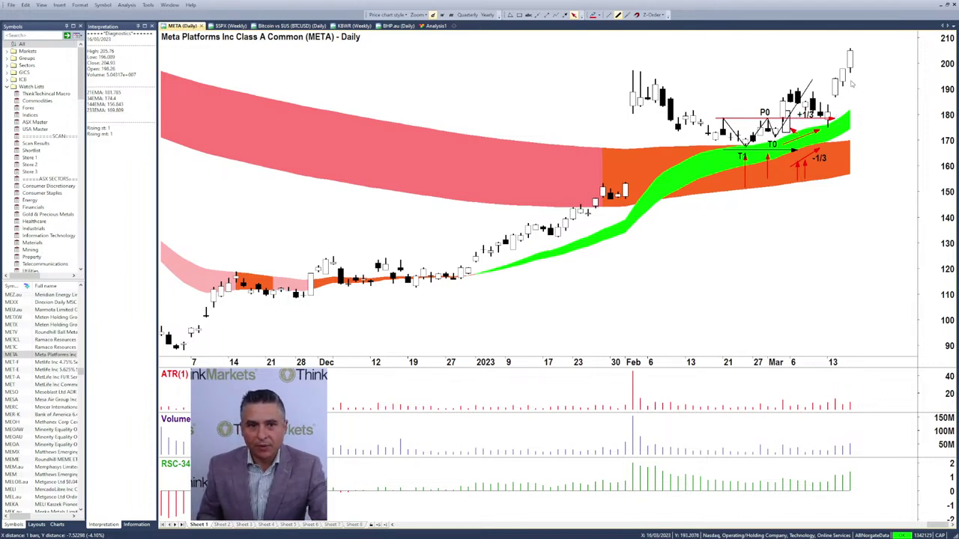
click(565, 15)
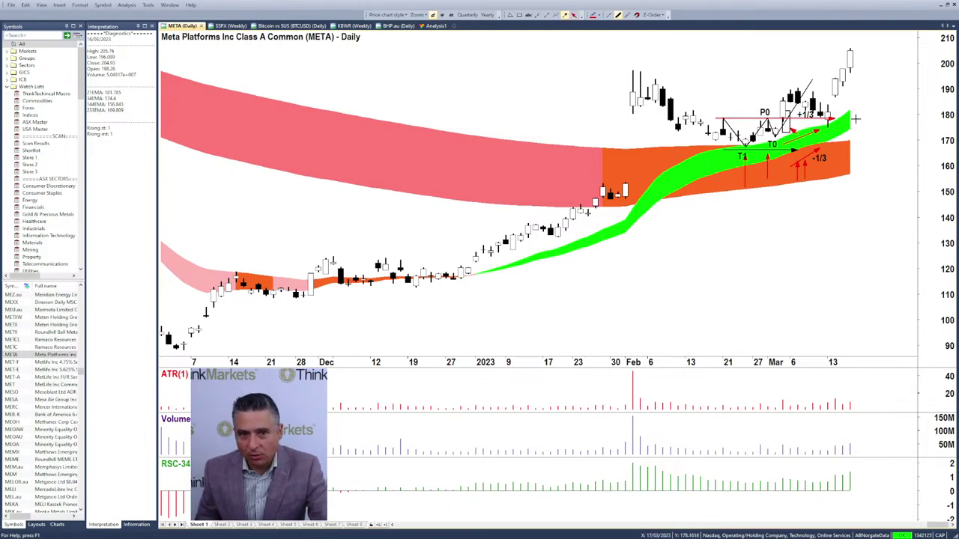
drag(858, 104, 841, 92)
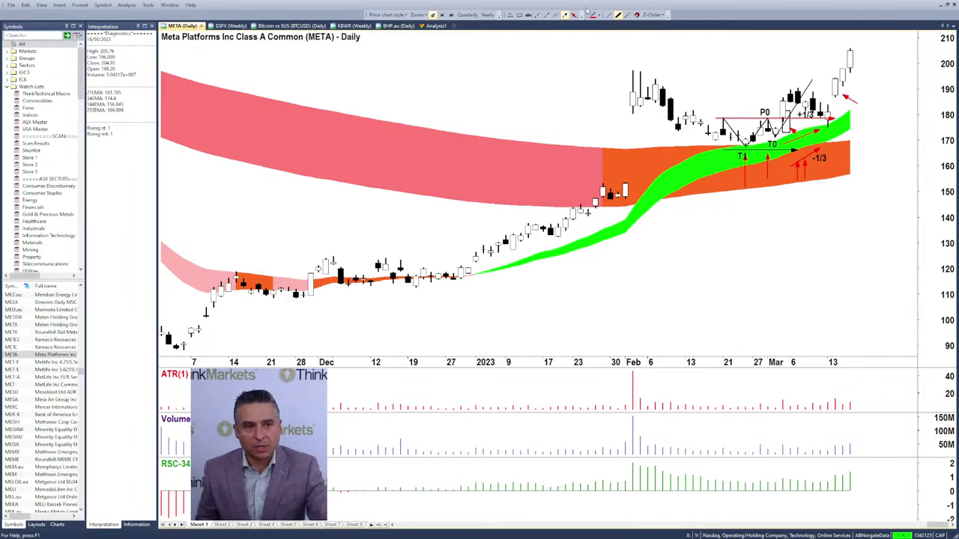
key(Escape)
Add a red "+1/3" text label at the tip of the new red arrow.
click(843, 92)
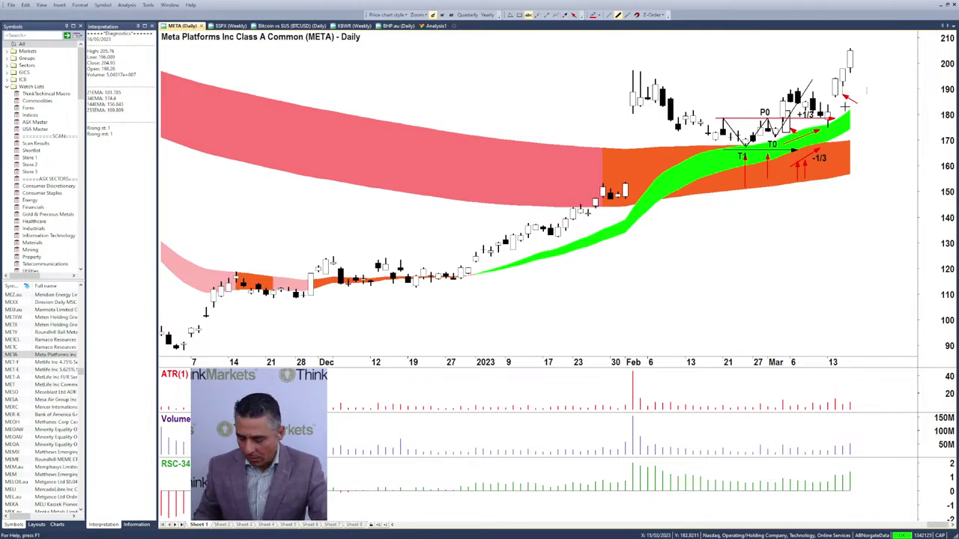
text(+1/)
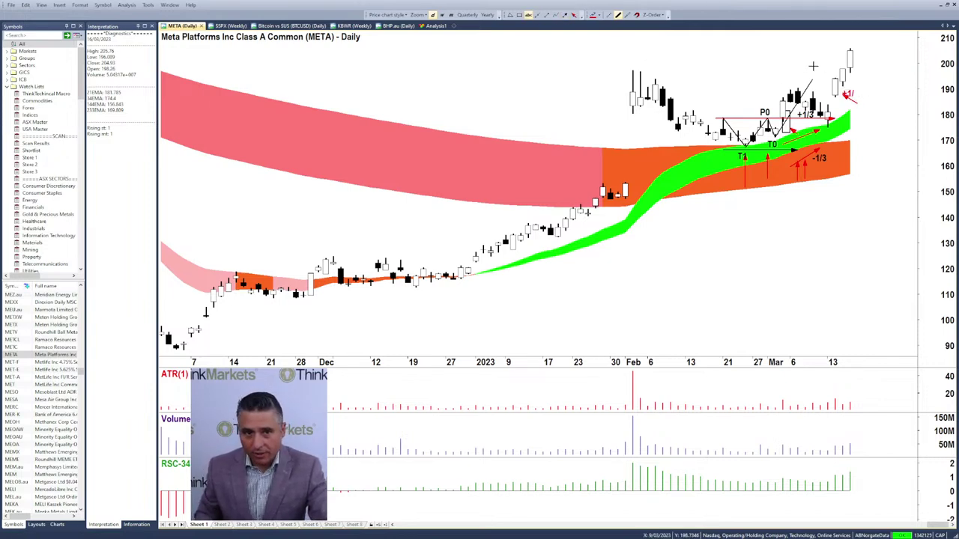
click(573, 15)
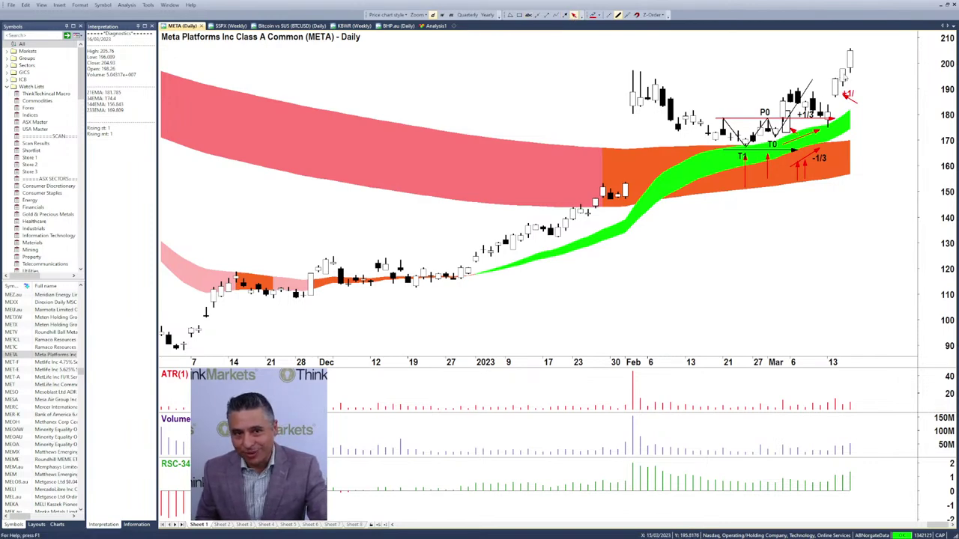
click(695, 166)
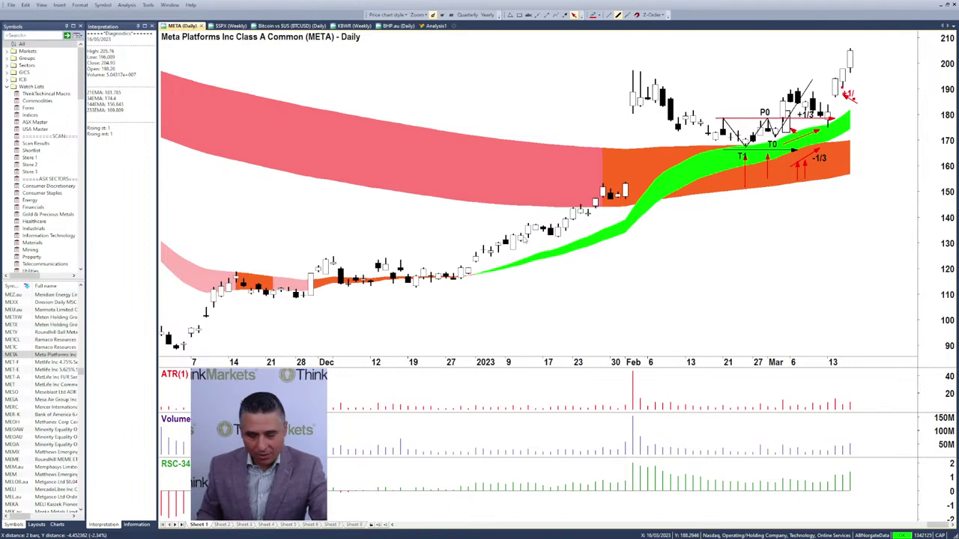
text(3)
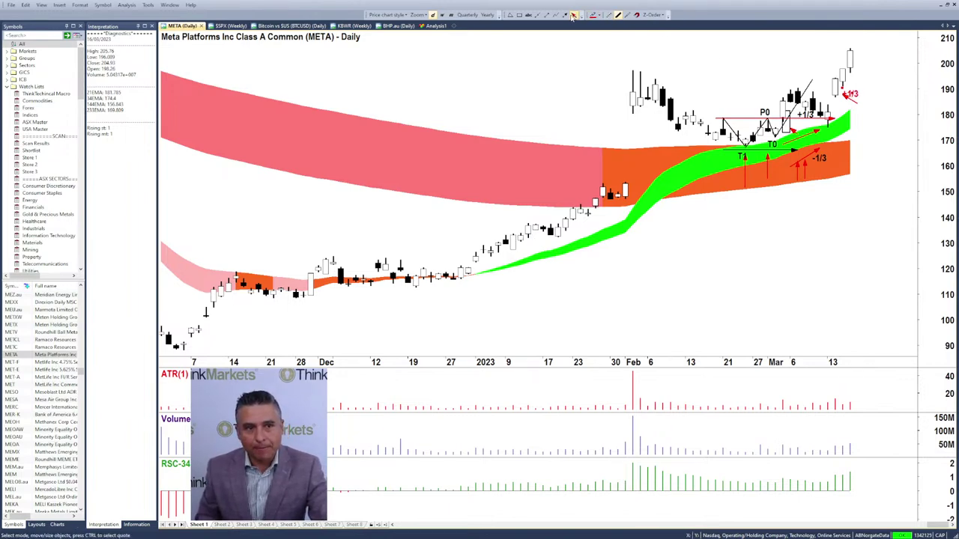
Add a second "+1/3" text label just above the first one, beside the latest rising candles.
click(530, 15)
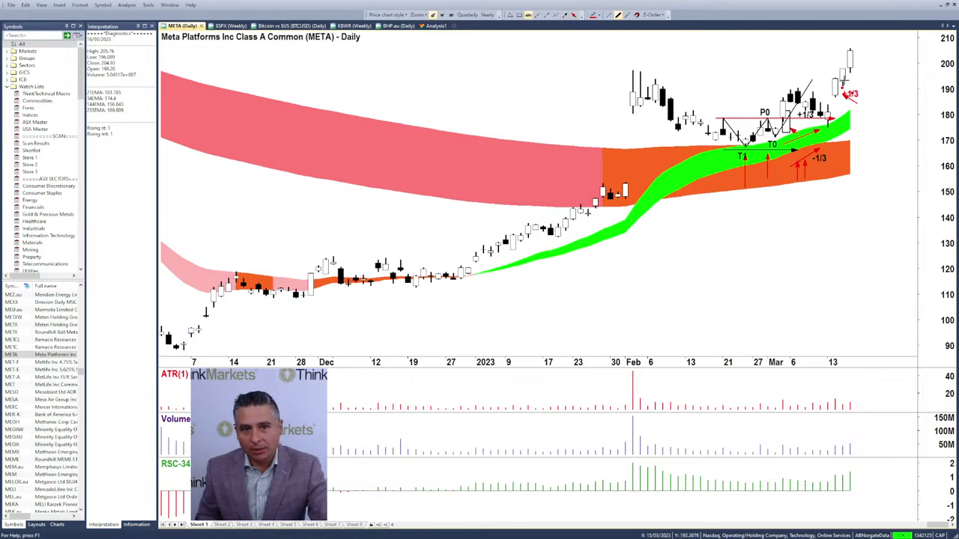
click(857, 96)
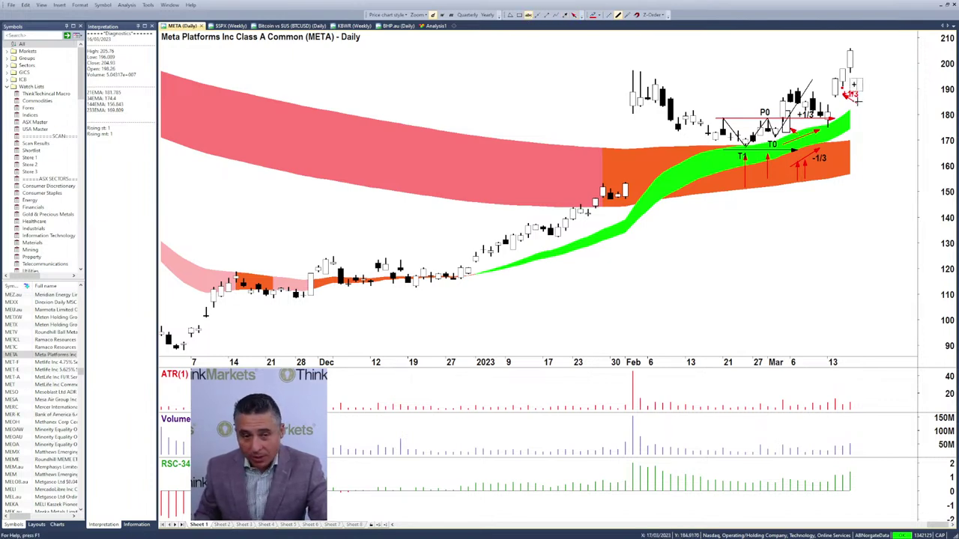
text(+1/3)
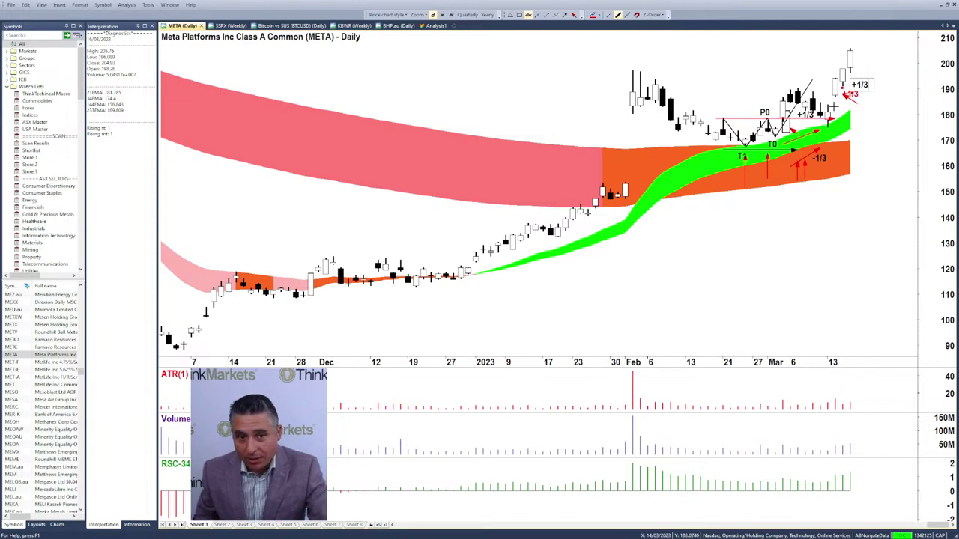
key(Return)
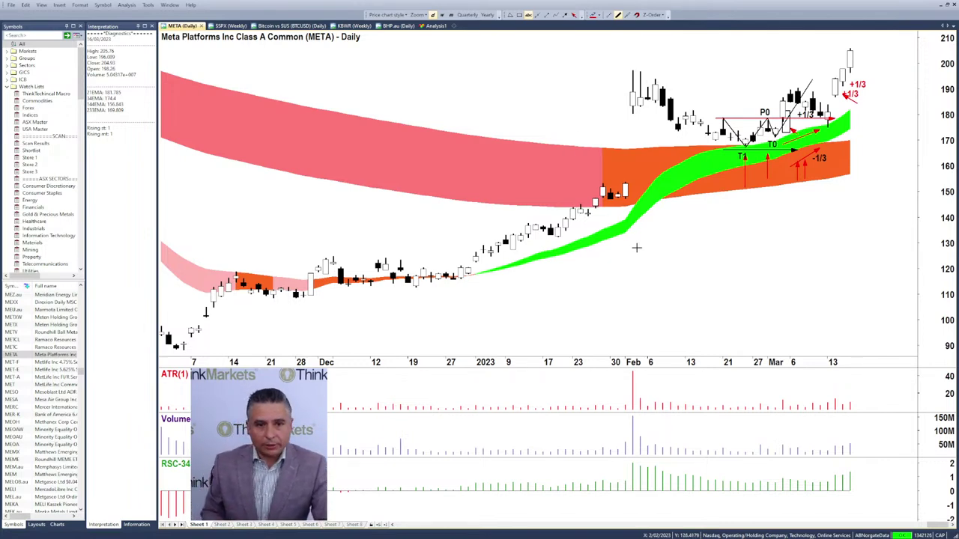
scroll(671, 275, down, 2)
scroll(670, 275, down, 1)
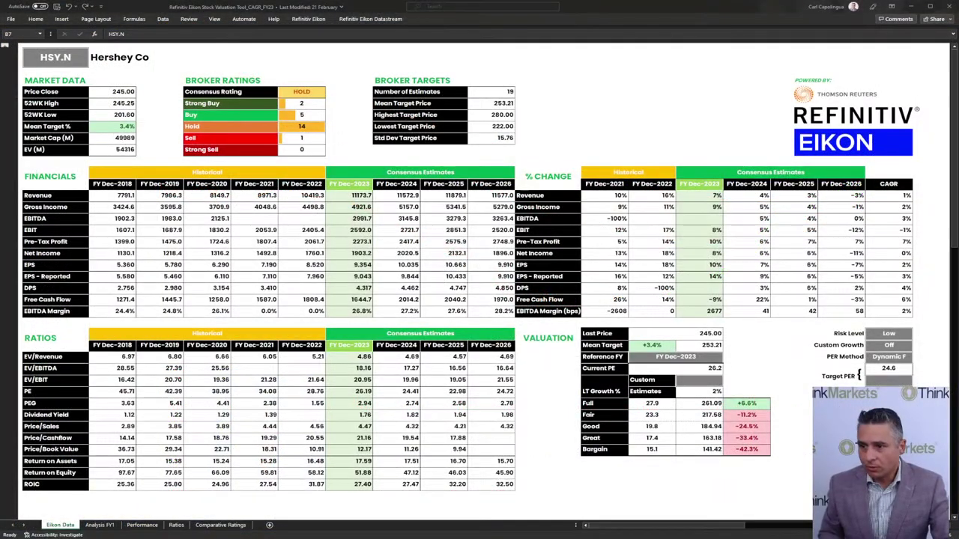
Replace the ticker in the Refinitiv Eikon workbook with ANET.N to load the data for Arista Networks.
double_click(56, 57)
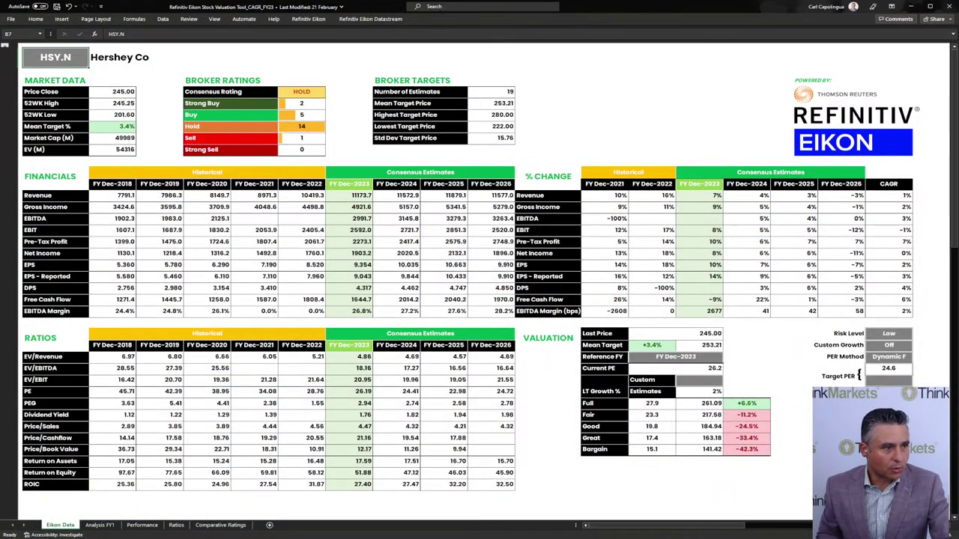
double_click(57, 57)
text(an)
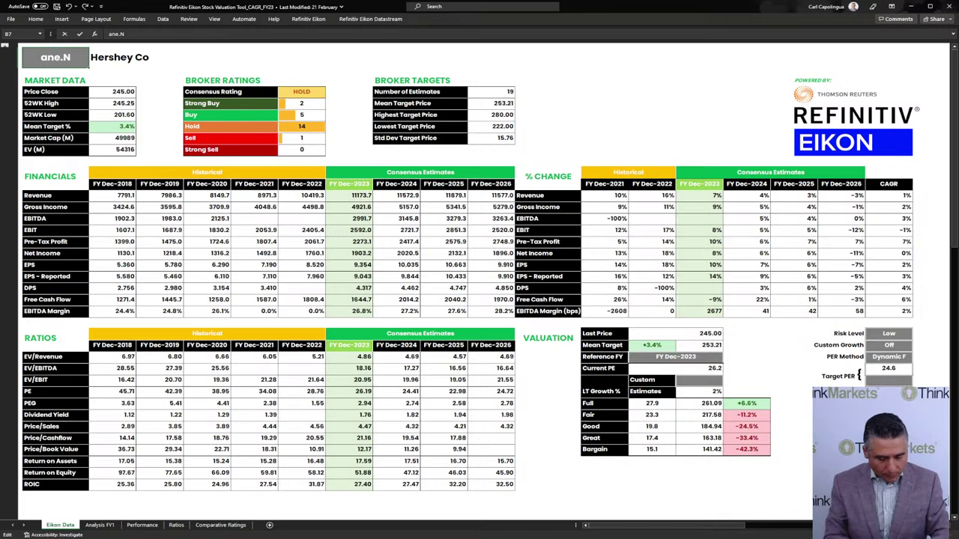
text(et)
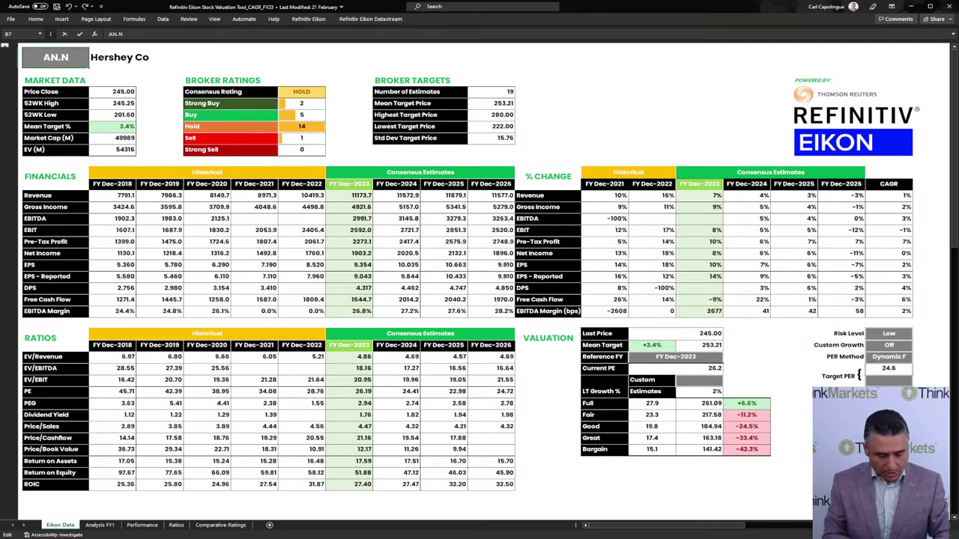
key(Return)
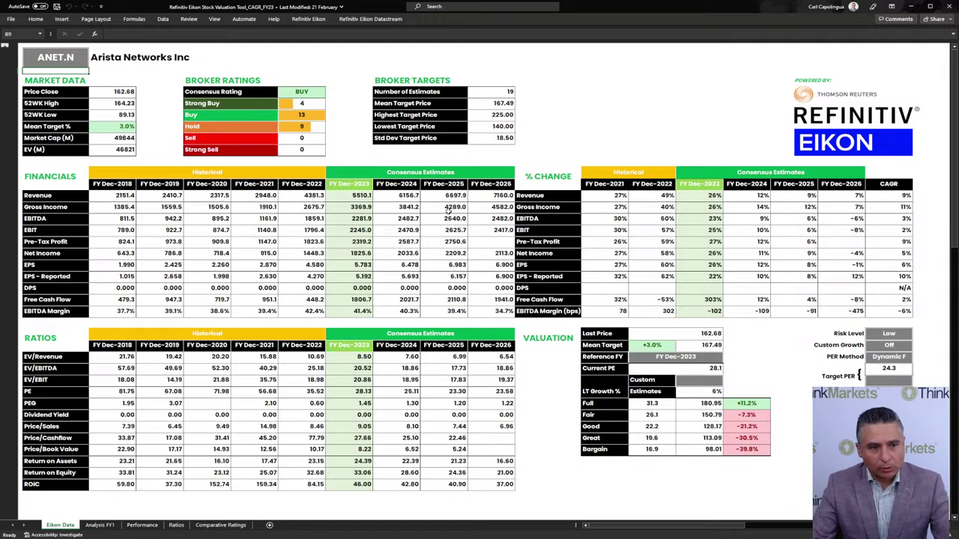
Review the number of estimates, the broker target prices, the mean target upside and the Strong Buy, Buy and Hold ratings.
click(498, 90)
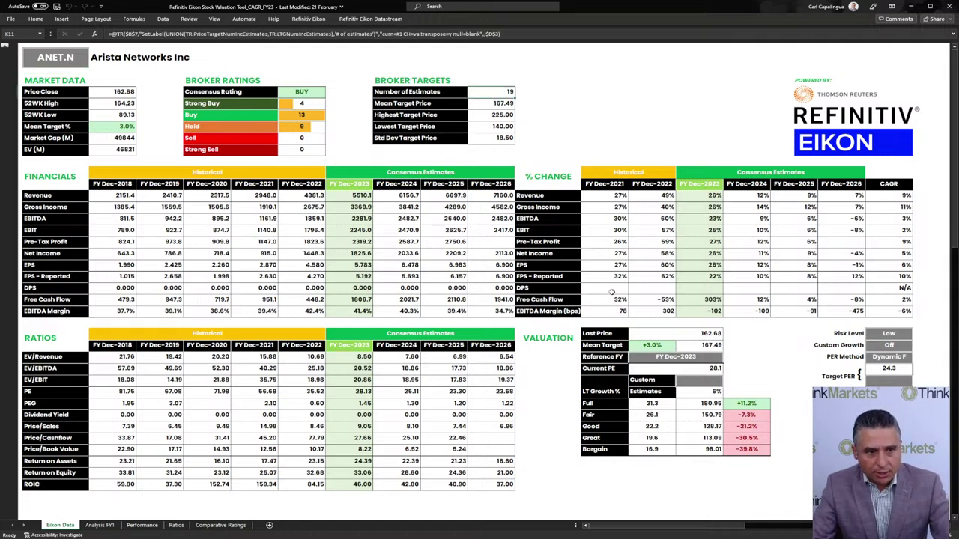
click(496, 115)
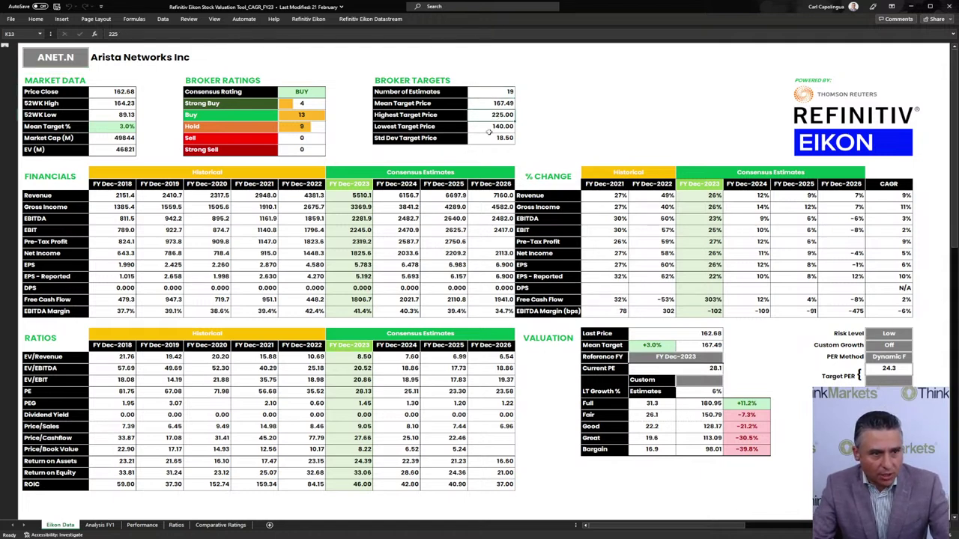
drag(659, 346, 686, 345)
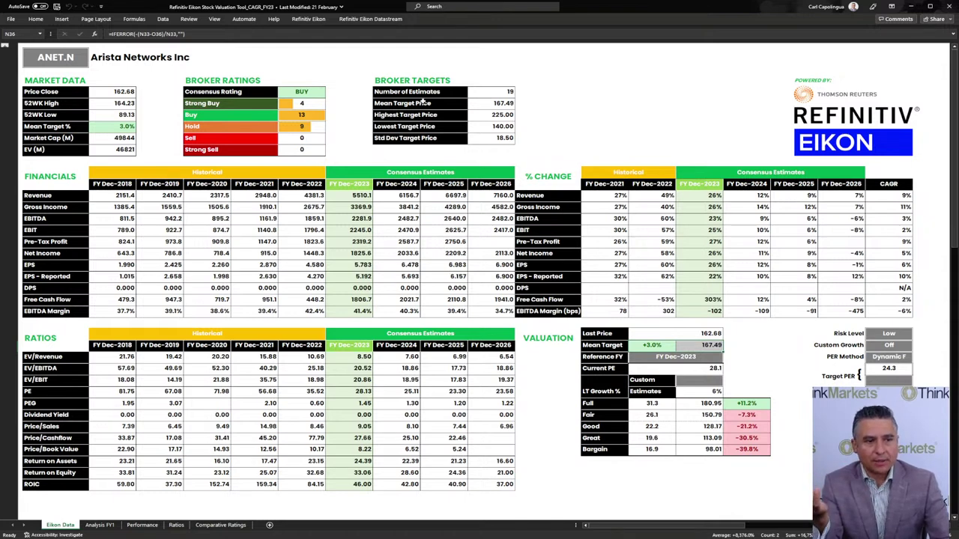
click(492, 95)
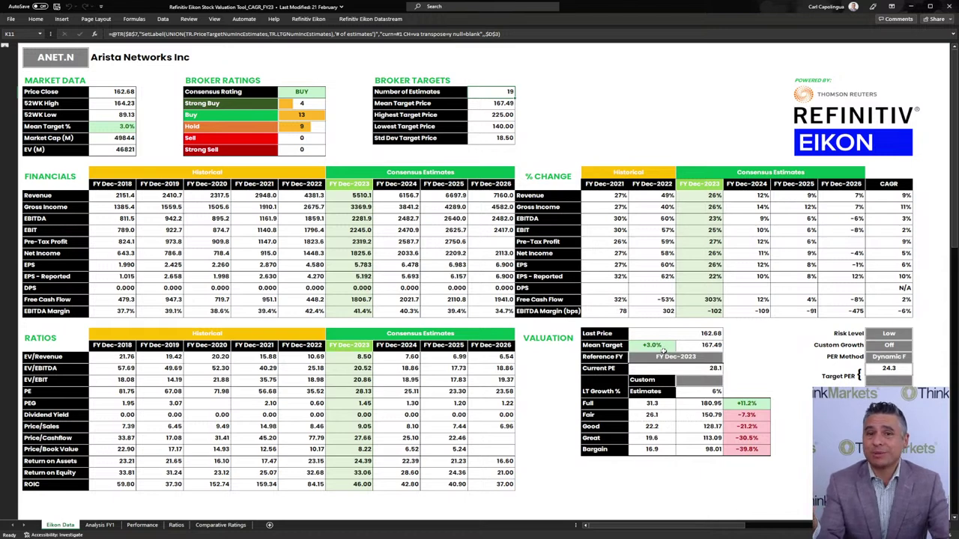
drag(495, 93, 500, 139)
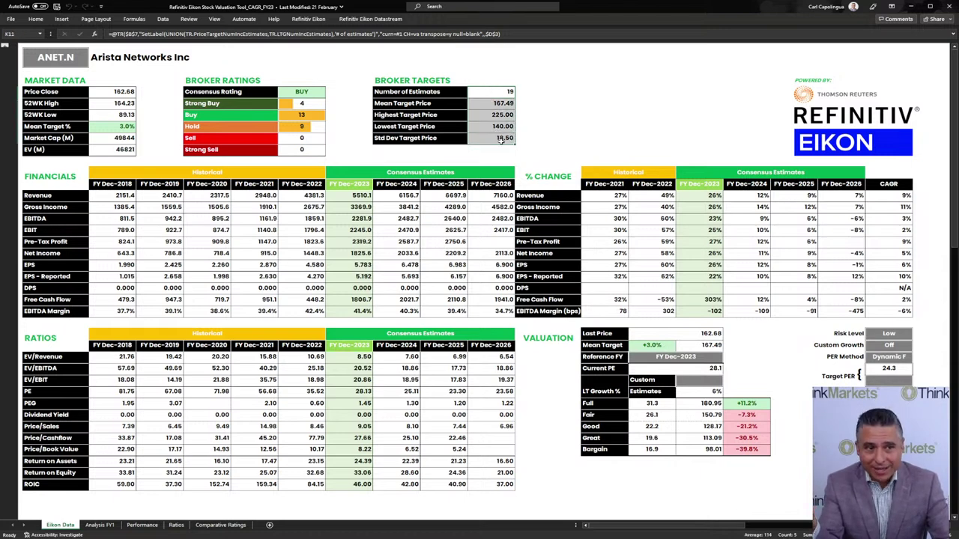
drag(496, 91, 501, 139)
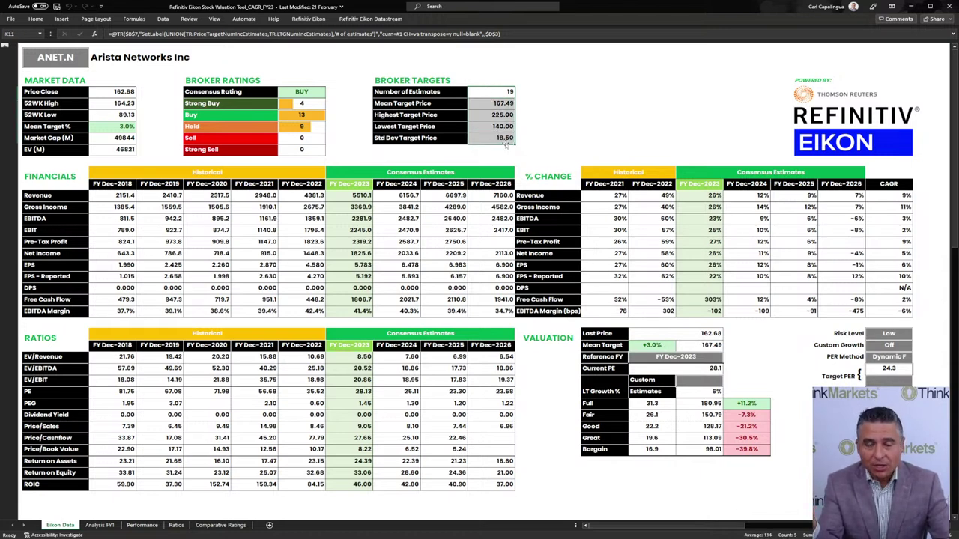
click(495, 92)
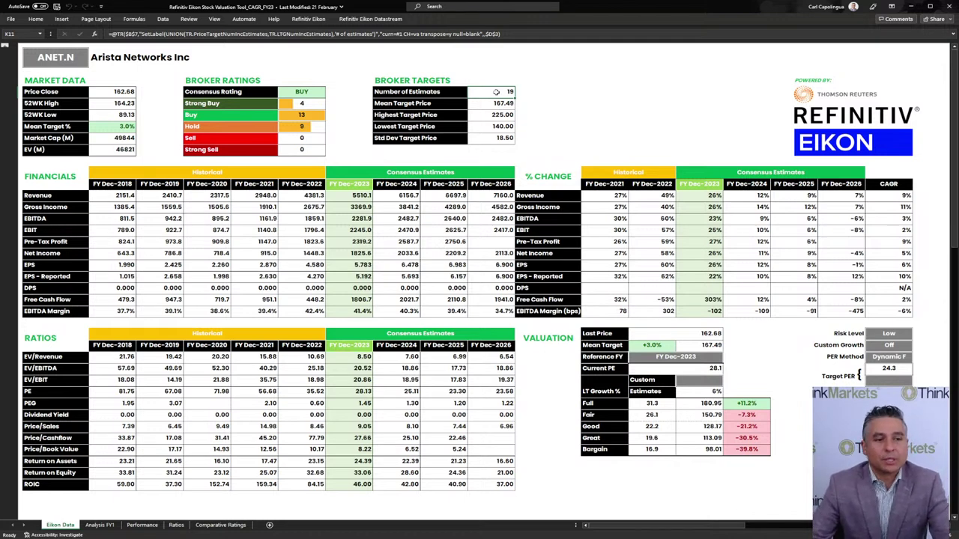
click(292, 105)
click(299, 113)
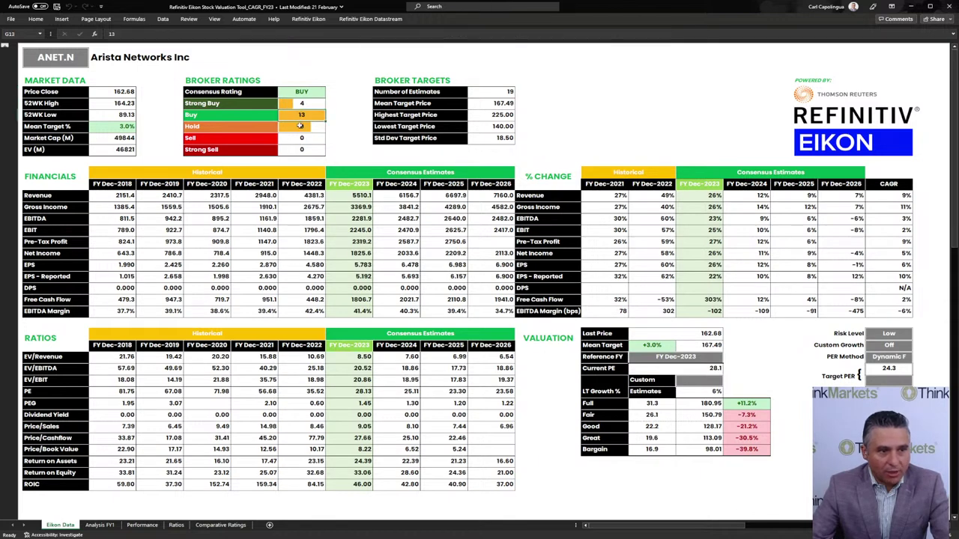
click(300, 125)
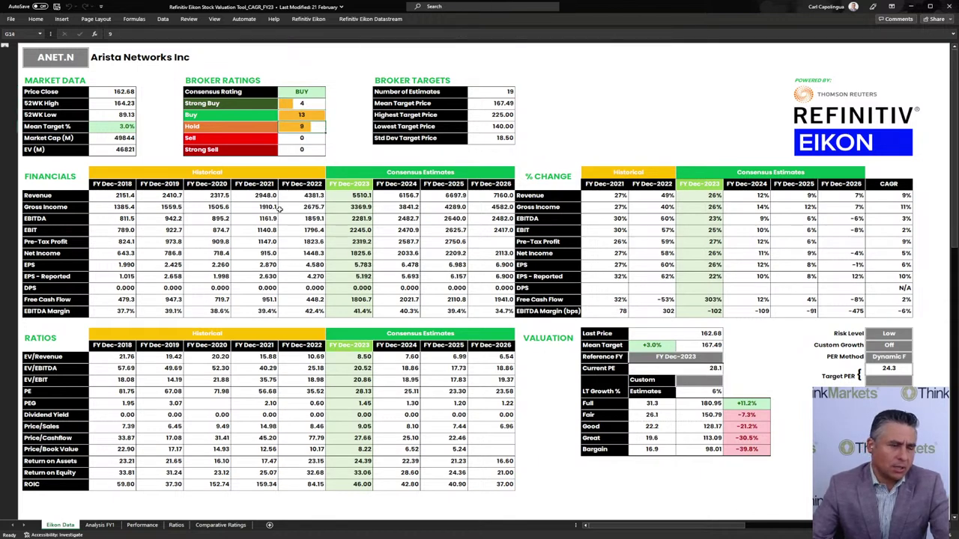
Examine the EPS row across historical and estimated years, including the FY Dec-2026 percentage change and the CAGR.
drag(127, 265, 284, 261)
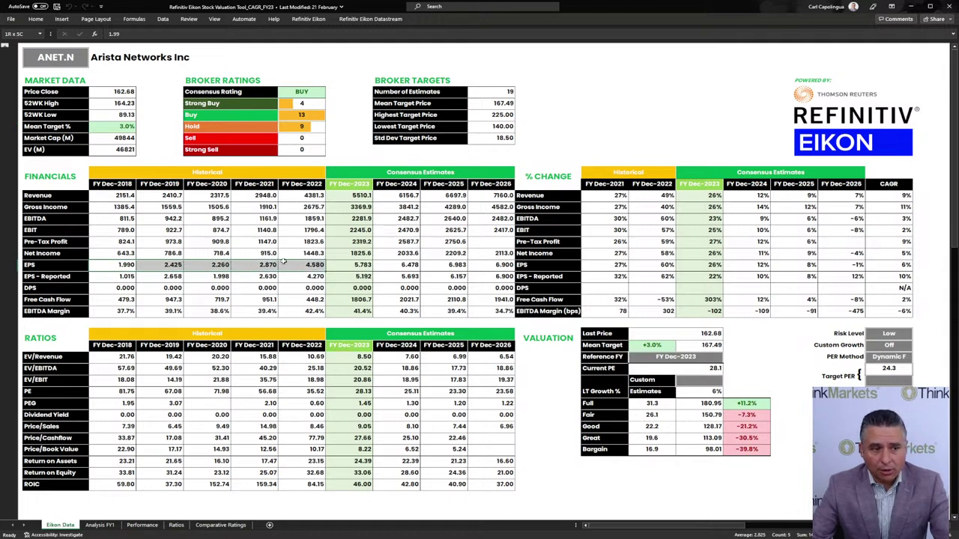
click(255, 263)
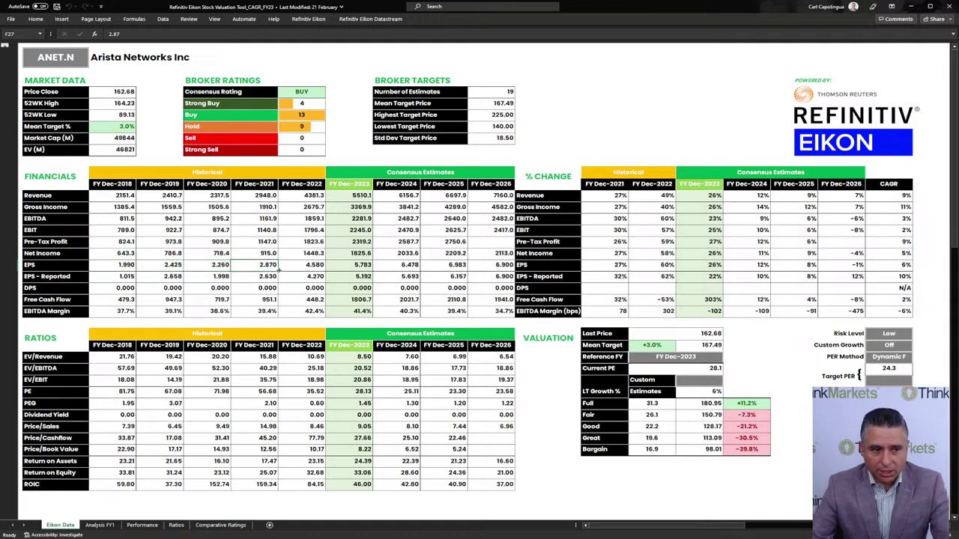
click(289, 267)
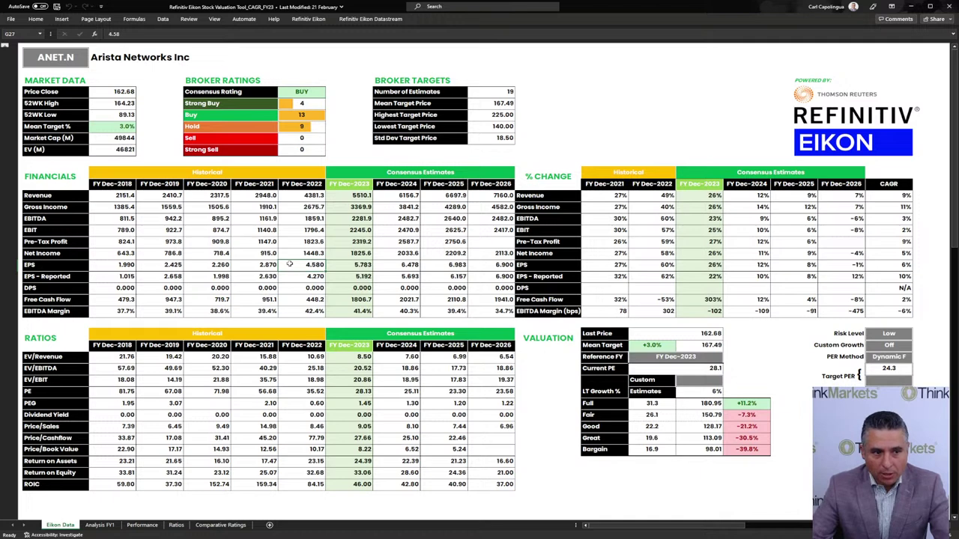
drag(346, 267, 483, 265)
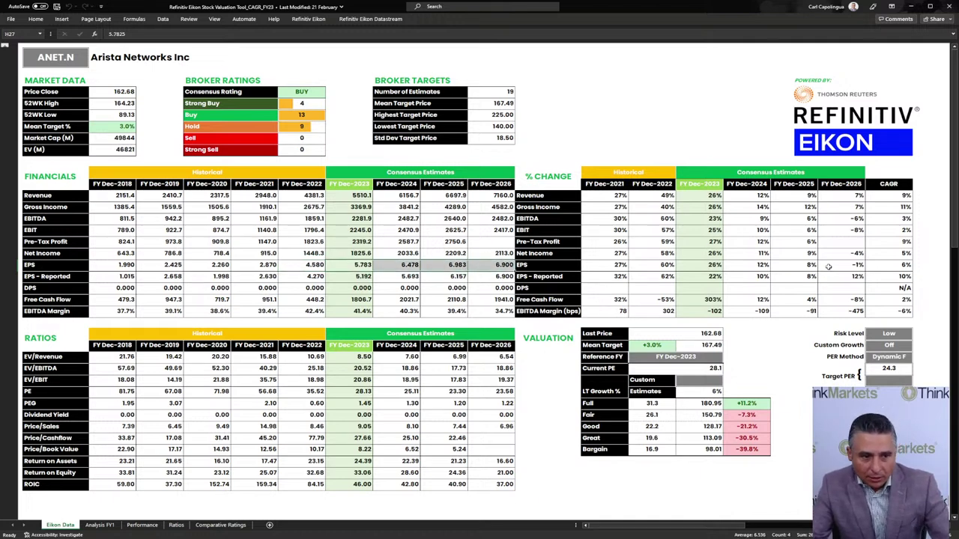
click(852, 267)
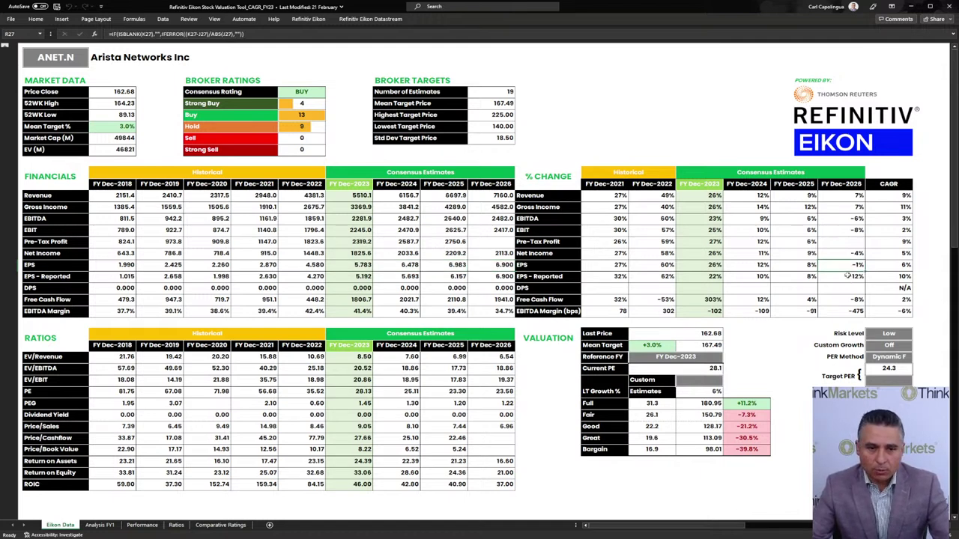
key(Right)
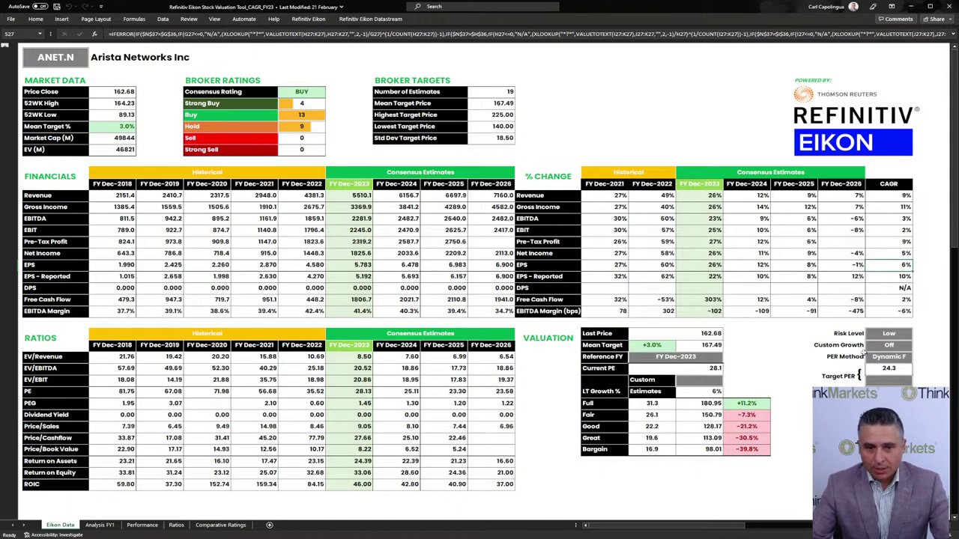
Compare the target PER and the PER method with the historical PE ratios and the FY Dec-2023 PE.
click(879, 367)
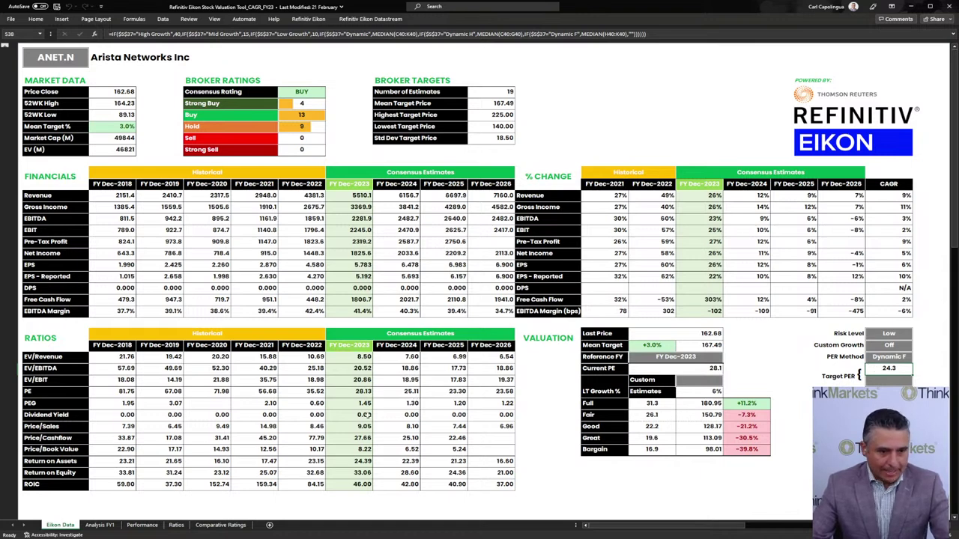
drag(113, 391, 291, 389)
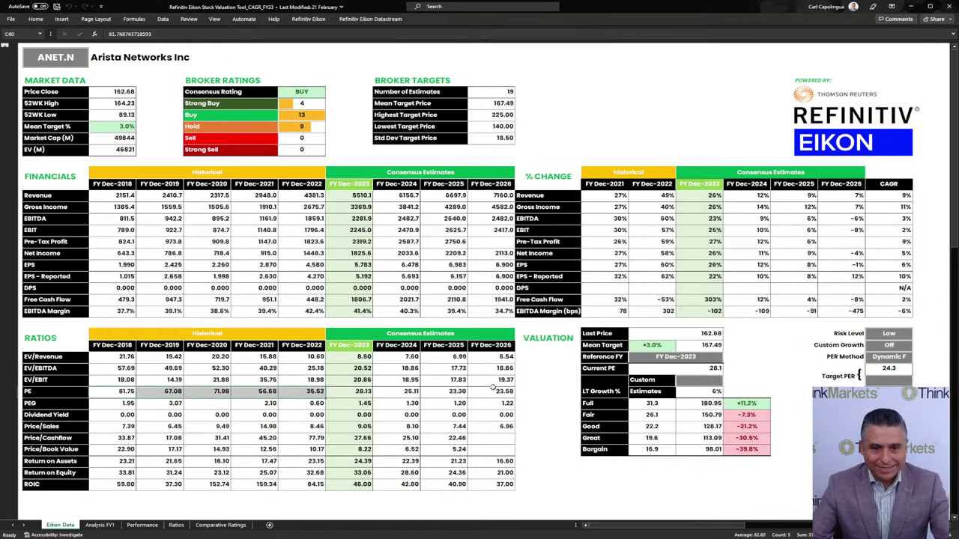
click(894, 358)
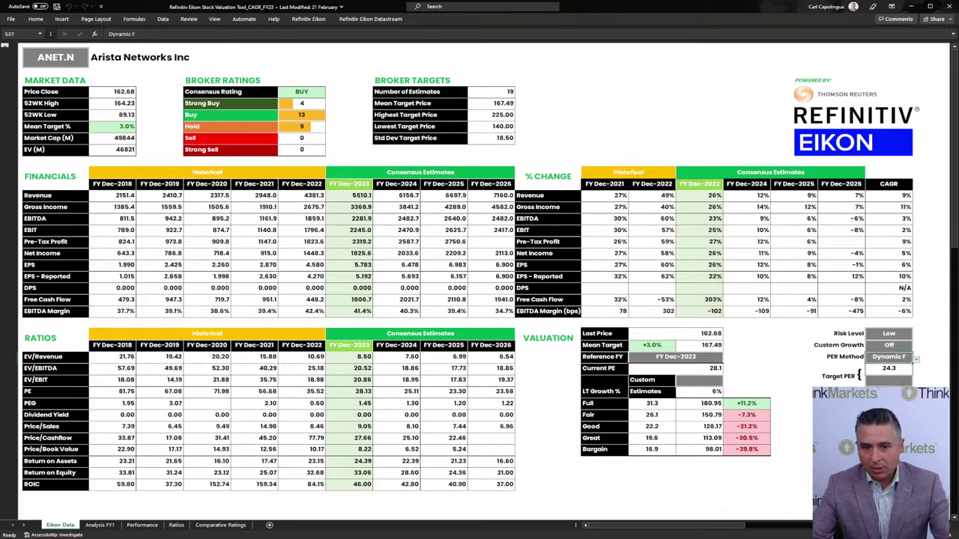
key(alt+Down)
key(Down)
key(Return)
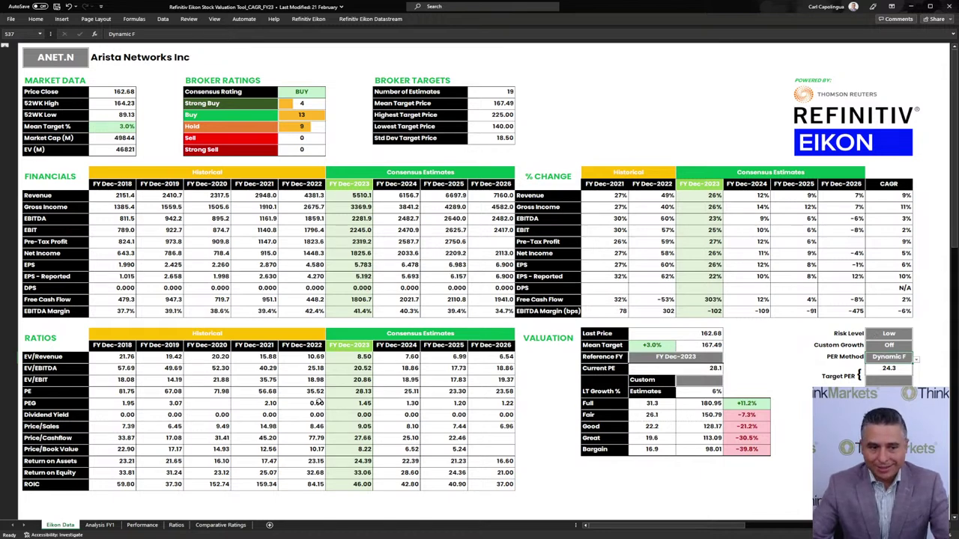
drag(123, 392, 304, 390)
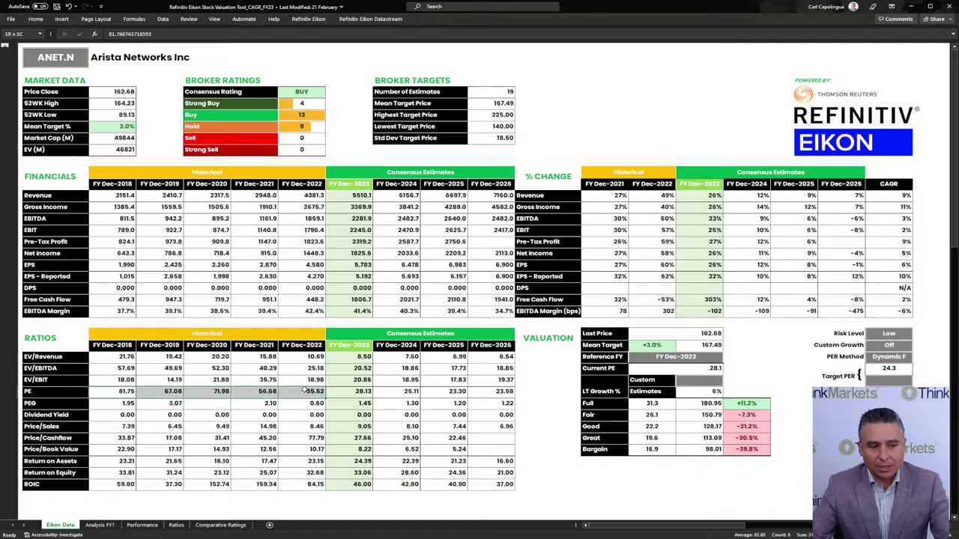
click(360, 392)
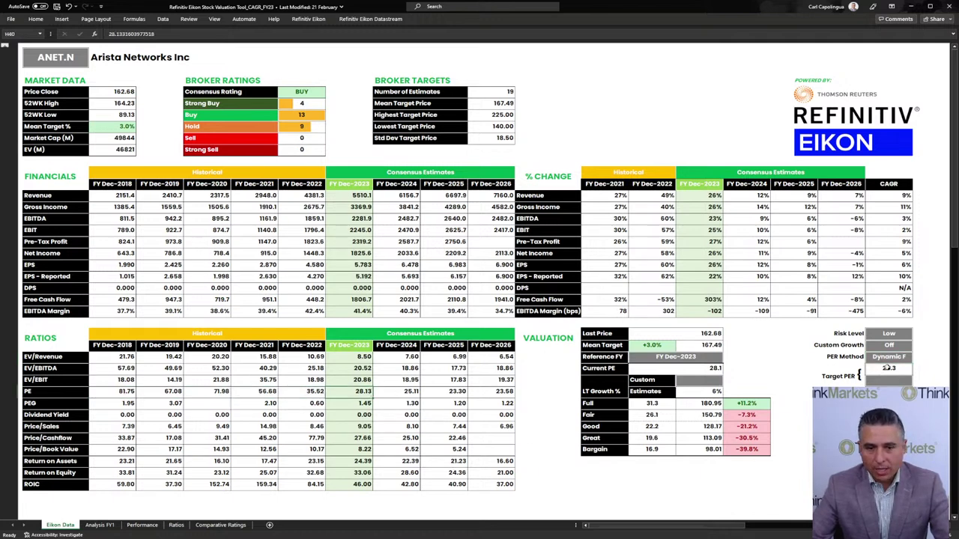
Switch the PER method to Target and enter a target PER of 28.
click(892, 356)
click(893, 356)
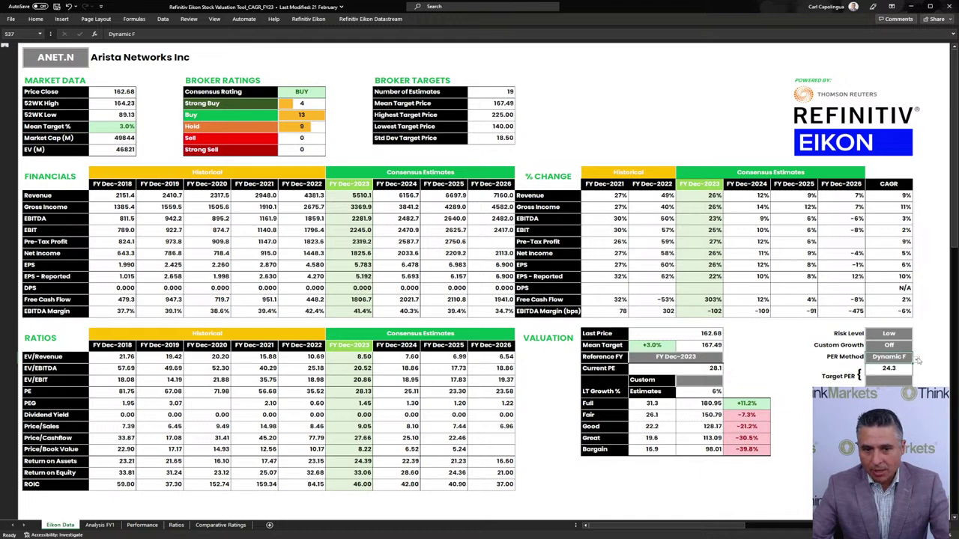
click(915, 359)
click(892, 373)
click(892, 383)
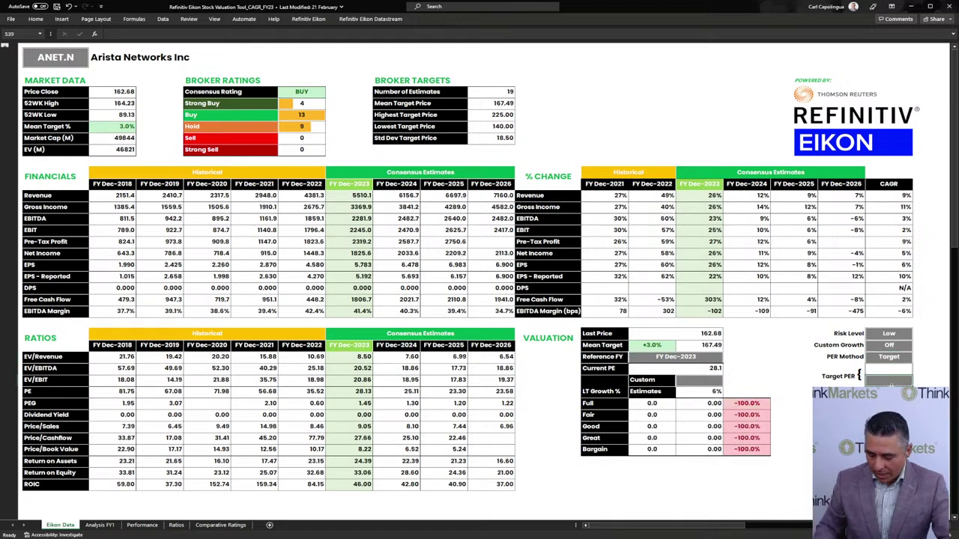
text(28)
key(Return)
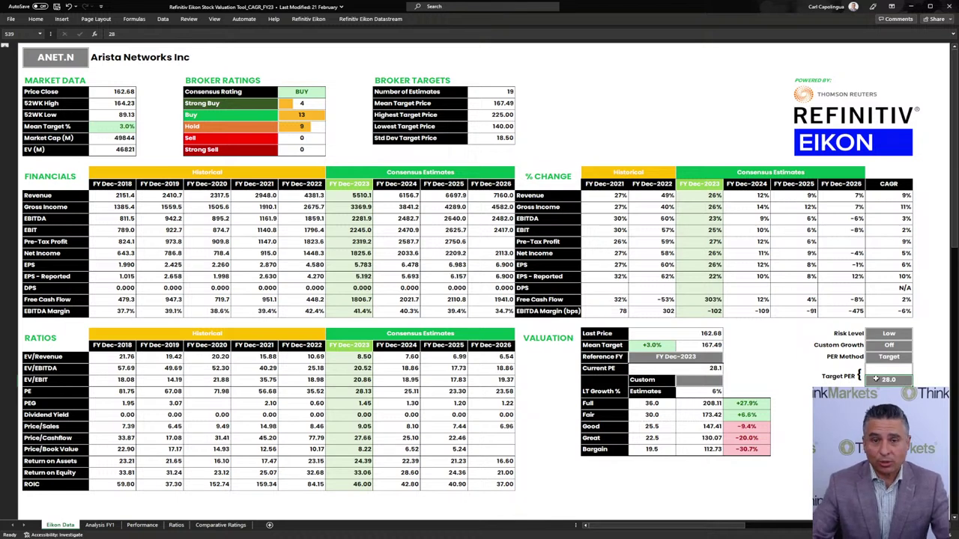
click(472, 115)
click(889, 380)
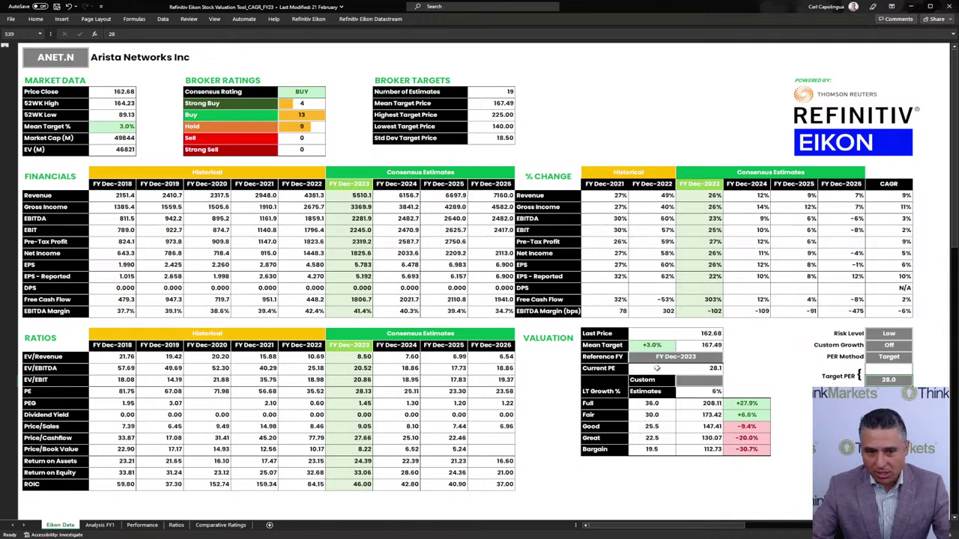
Return the PER method to Dynamic F, clear the custom target PER and select the Fair valuation price.
click(889, 358)
key(alt+Down)
key(Down)
key(Return)
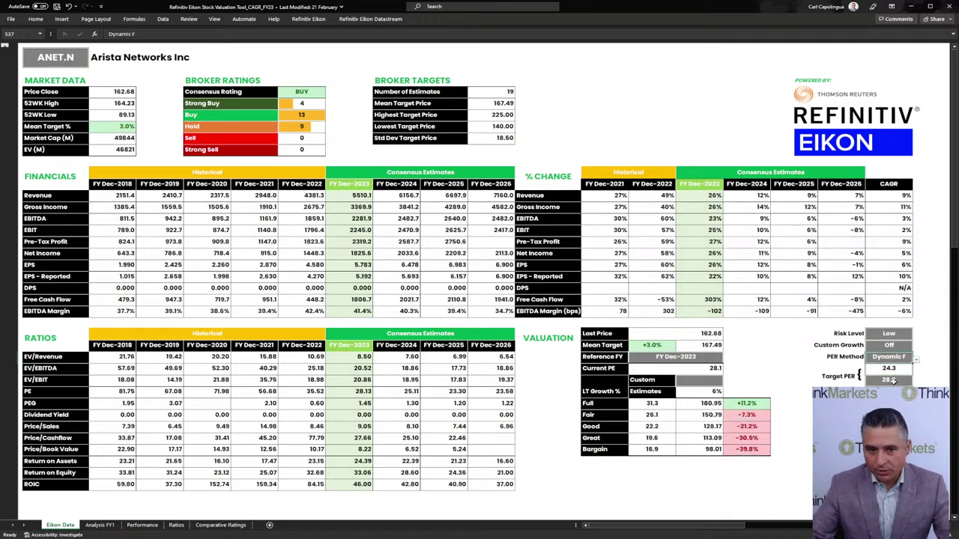
key(Return)
click(716, 415)
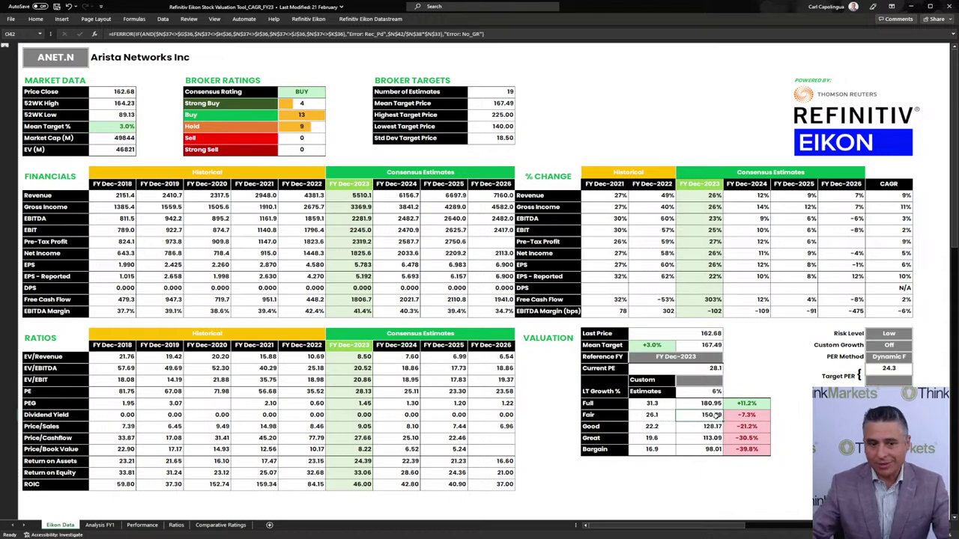
Change the workbook's ticker to ARLO.N to retrieve that company's data.
double_click(66, 59)
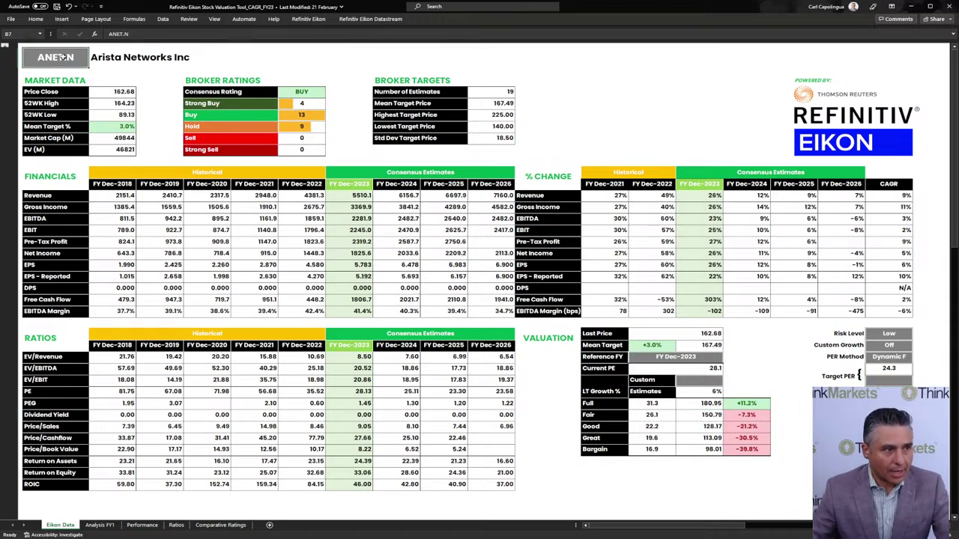
key(shift+Home)
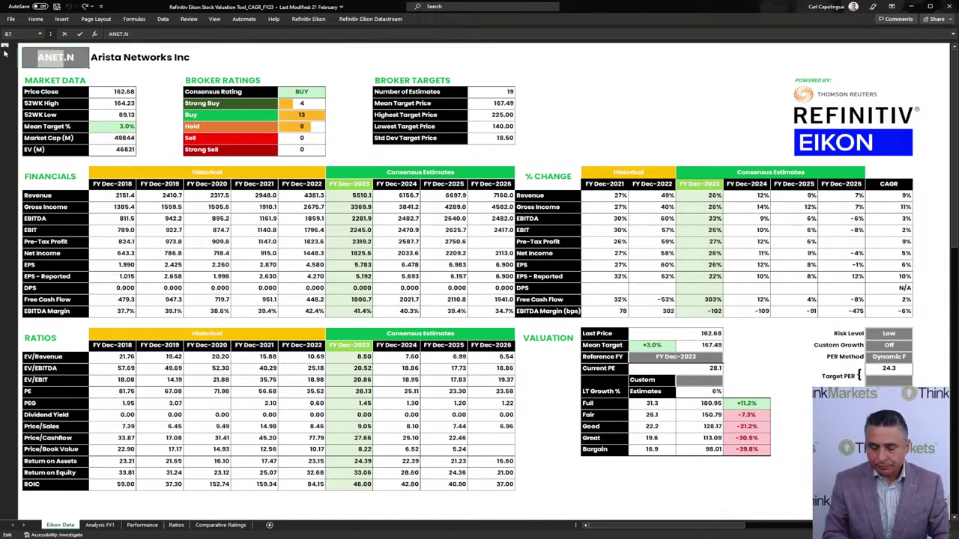
text(ARLO.N)
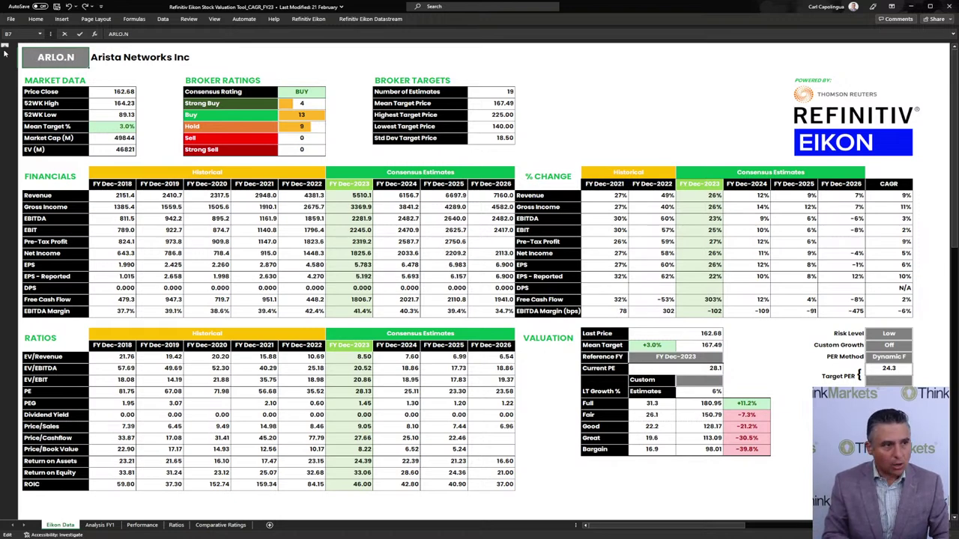
key(Return)
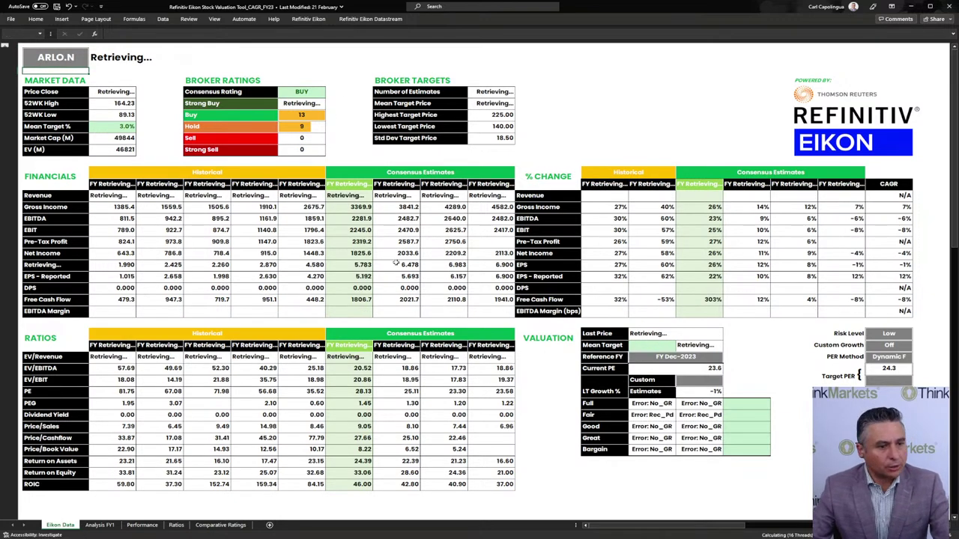
Review Arlo's number of broker estimates, highest target price, mean target upside and Buy ratings.
click(500, 92)
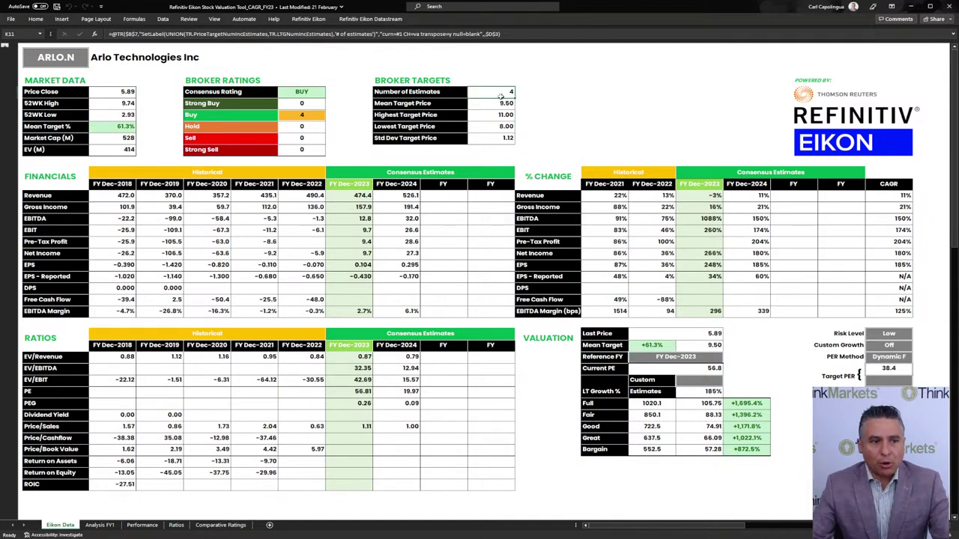
click(500, 114)
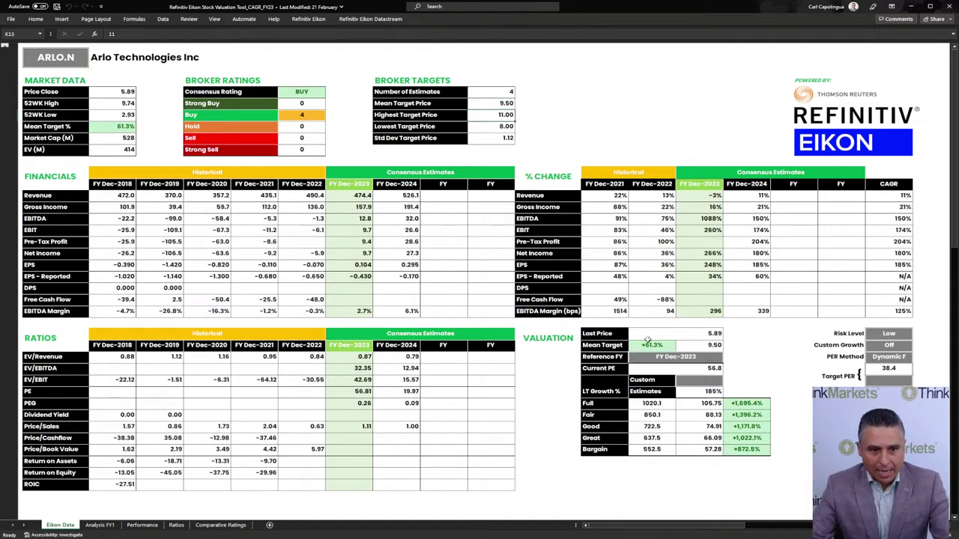
drag(692, 348, 654, 347)
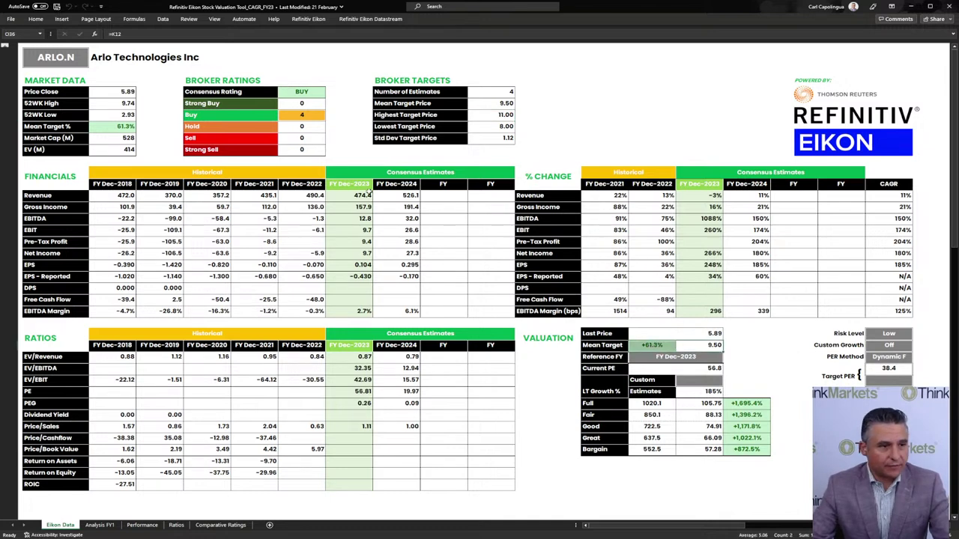
click(306, 116)
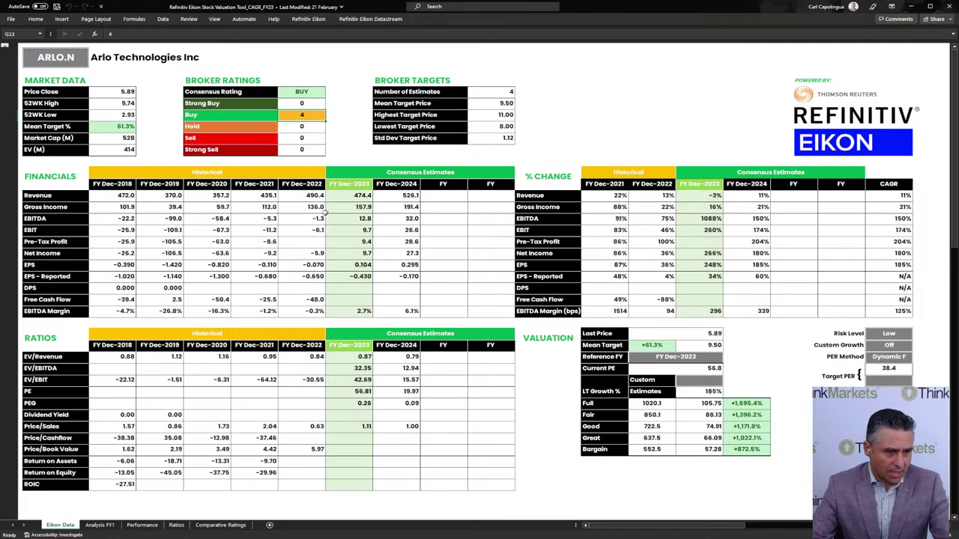
Compare Arlo's historical EPS with the FY Dec-2023 and FY Dec-2024 estimates, the EPS CAGR and the blank estimate years.
drag(111, 266, 291, 267)
click(337, 268)
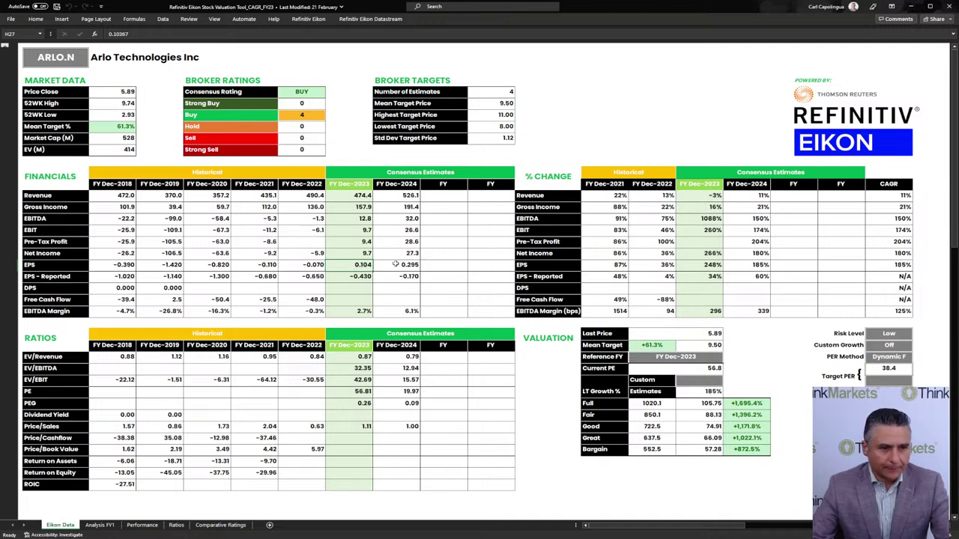
click(395, 264)
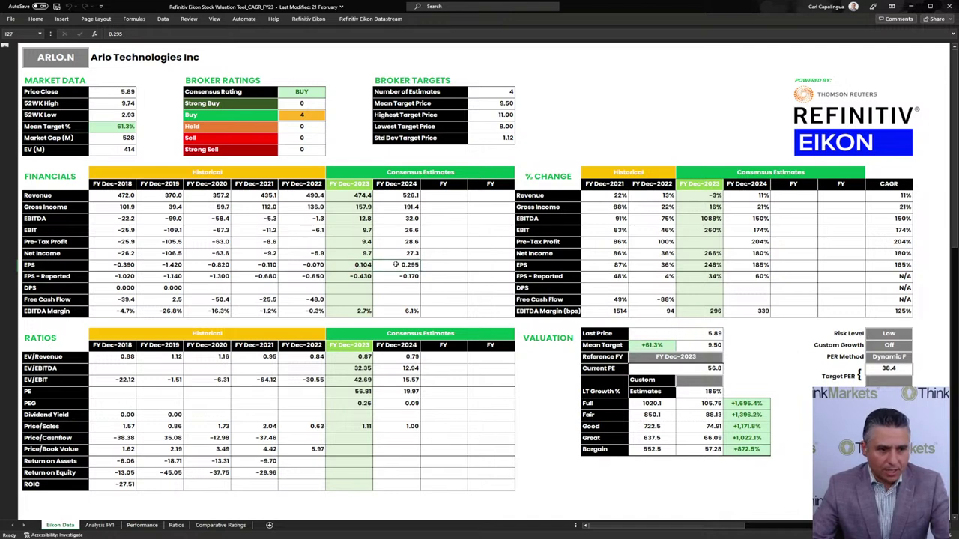
click(893, 264)
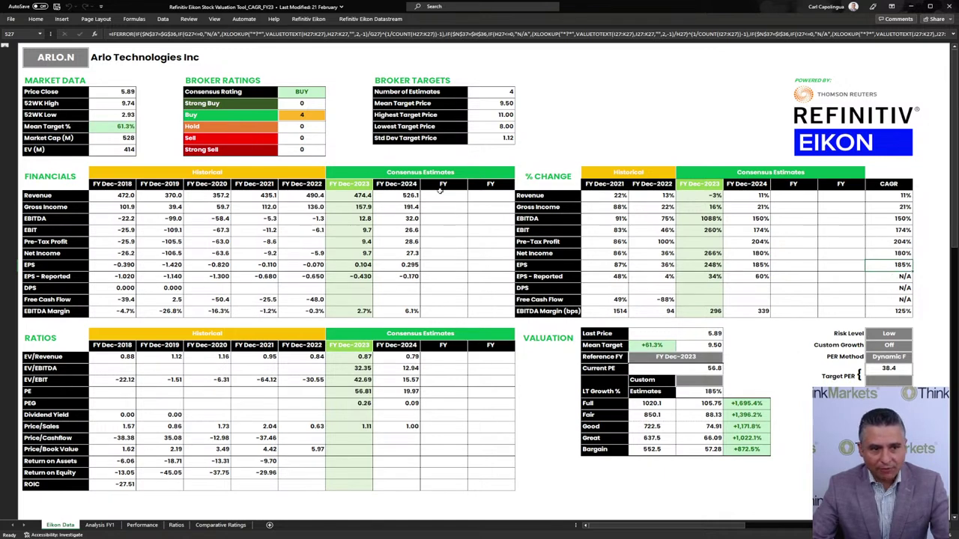
drag(442, 183, 511, 313)
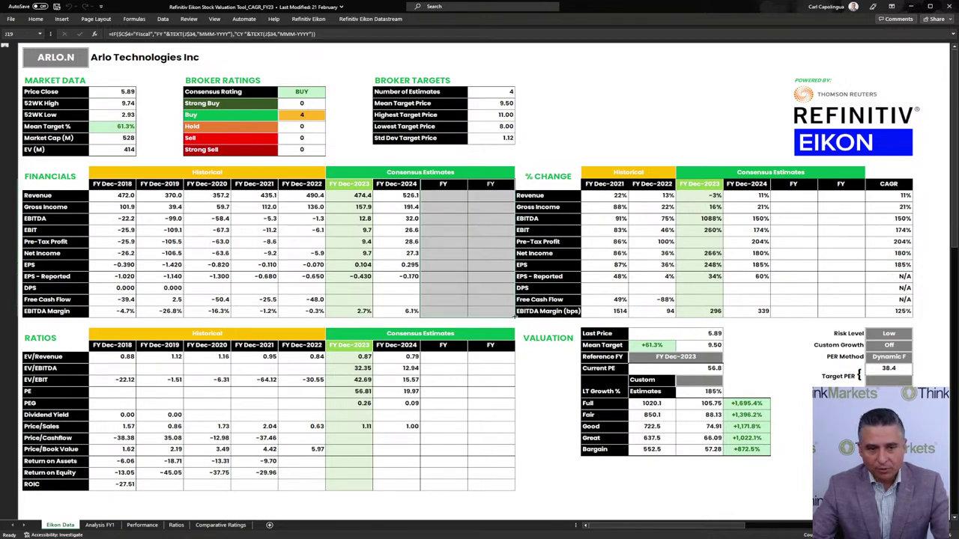
Set Arlo's valuation risk level to High and check the target PER and the mean target upside.
click(892, 336)
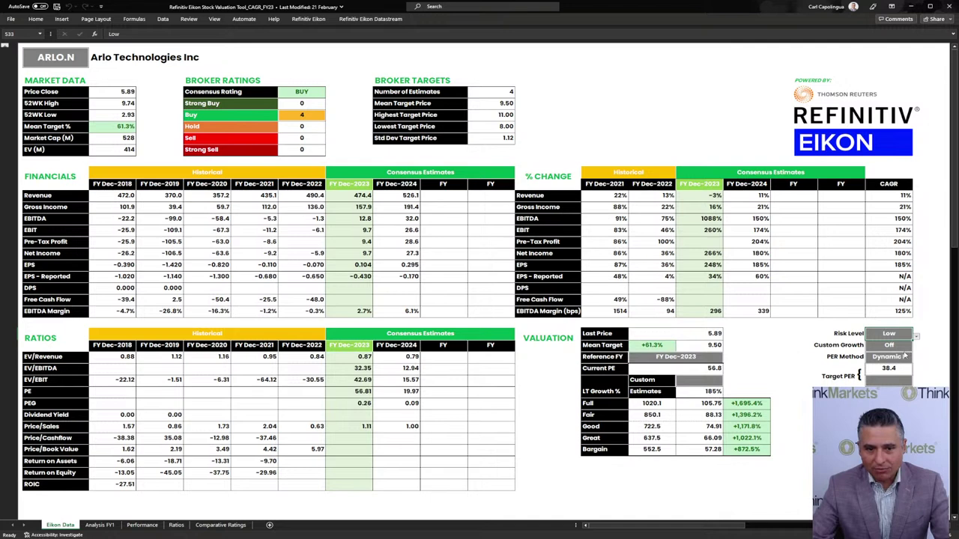
click(915, 336)
click(909, 347)
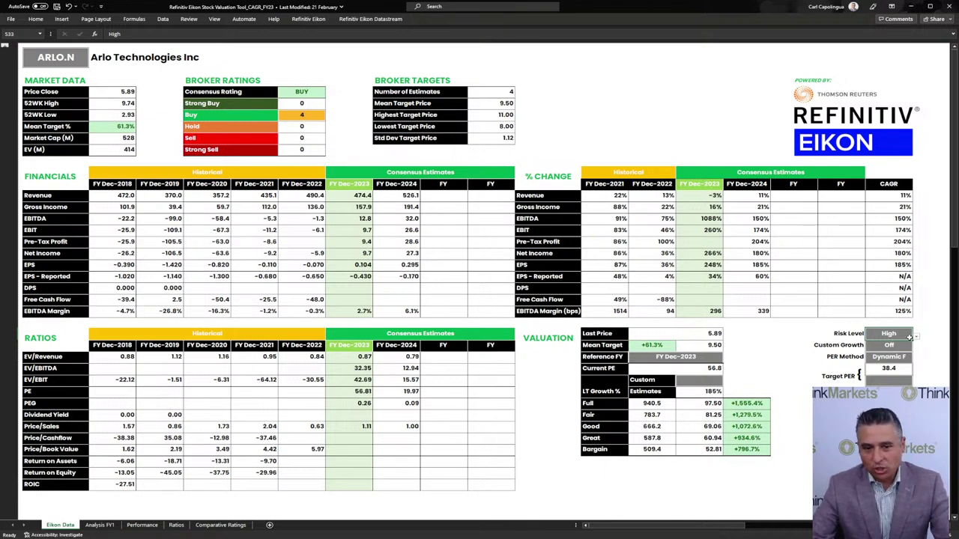
click(884, 366)
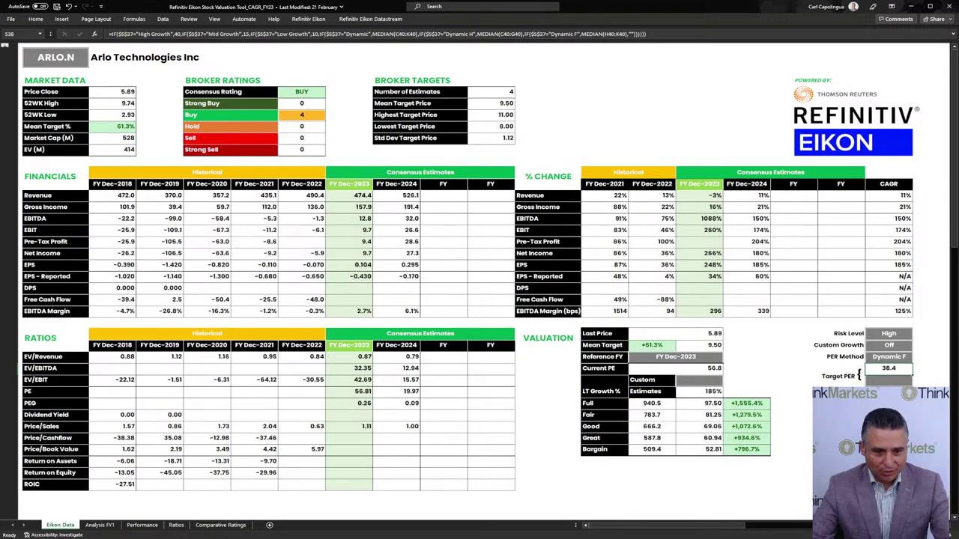
click(667, 346)
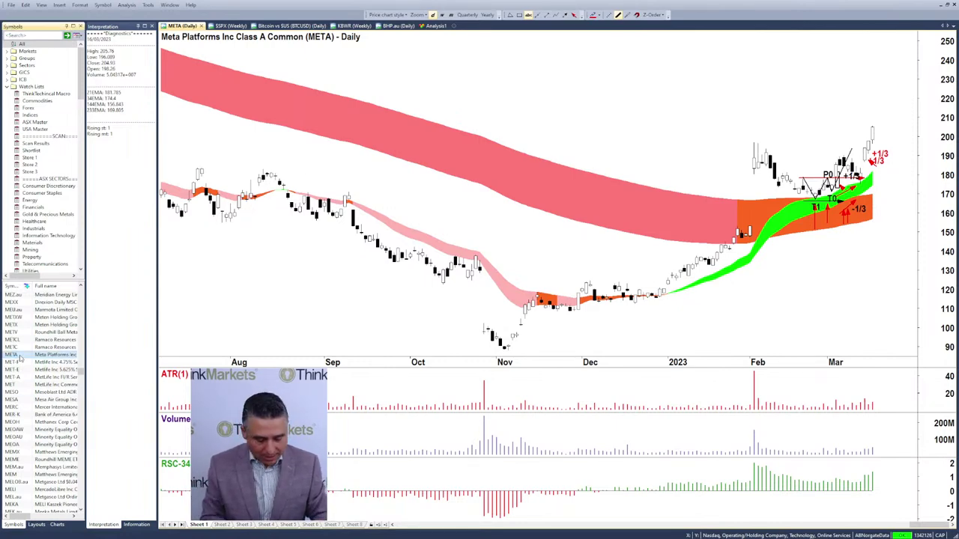
Switch to AmiBroker and open the daily chart of Tritium DCFC common stock (DCFC) to view its price history.
text(dcf)
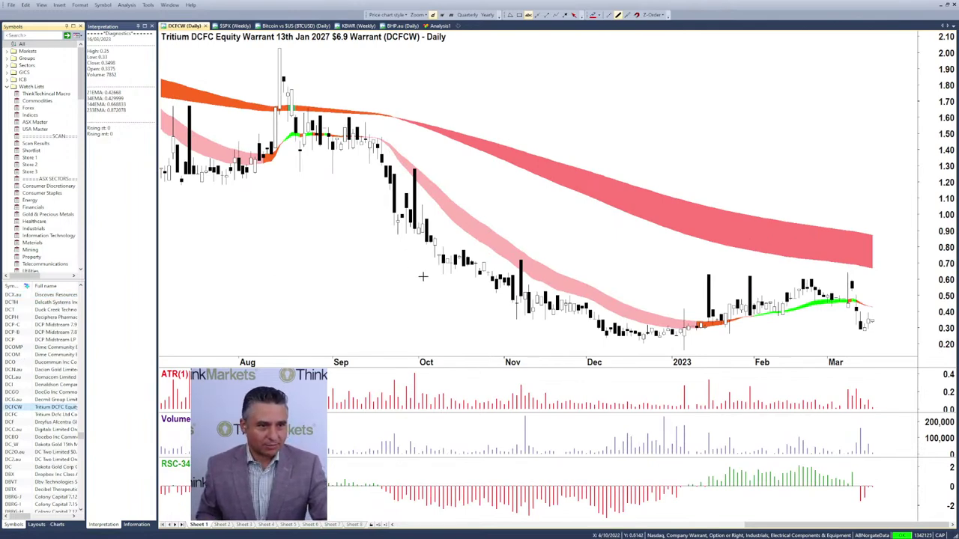
click(23, 416)
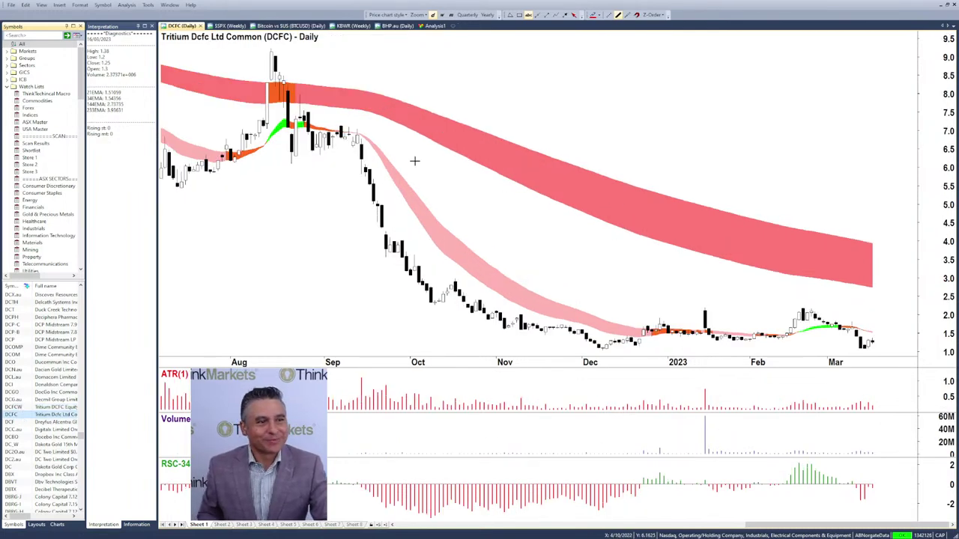
scroll(534, 211, down, 2)
scroll(533, 211, down, 3)
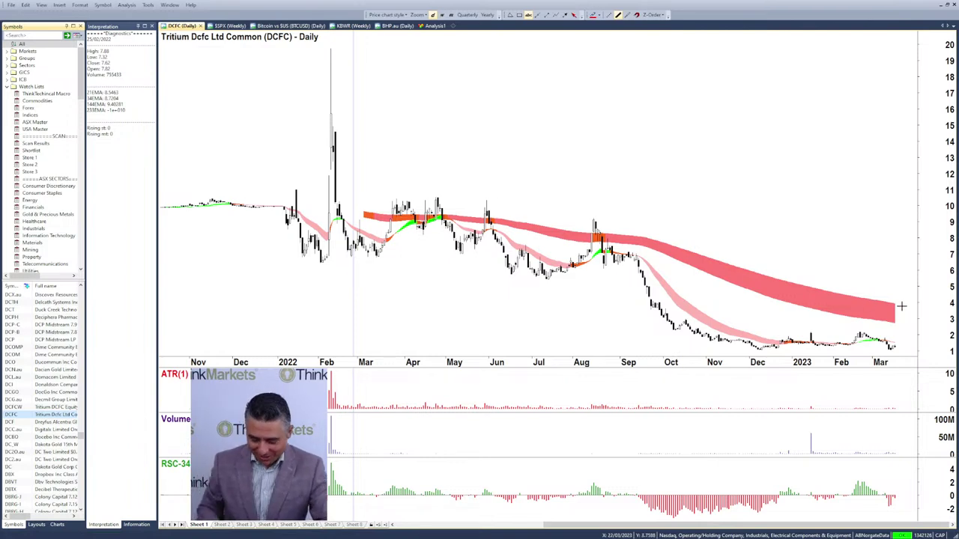
scroll(902, 306, up, 1)
scroll(901, 305, up, 2)
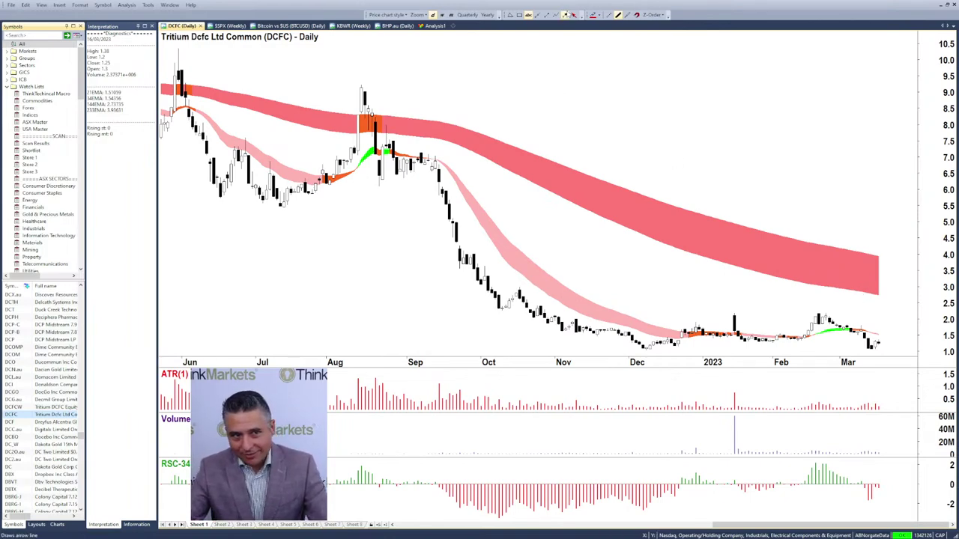
Draw two downward-sloping arrows on the DCFC chart, one at the short-term band's March end and one over the long-term band.
click(567, 16)
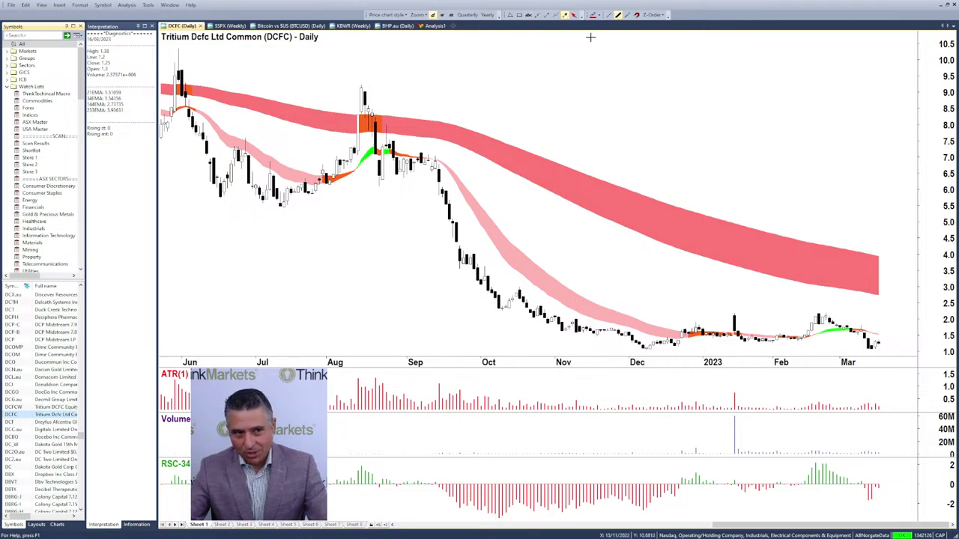
click(863, 324)
click(884, 334)
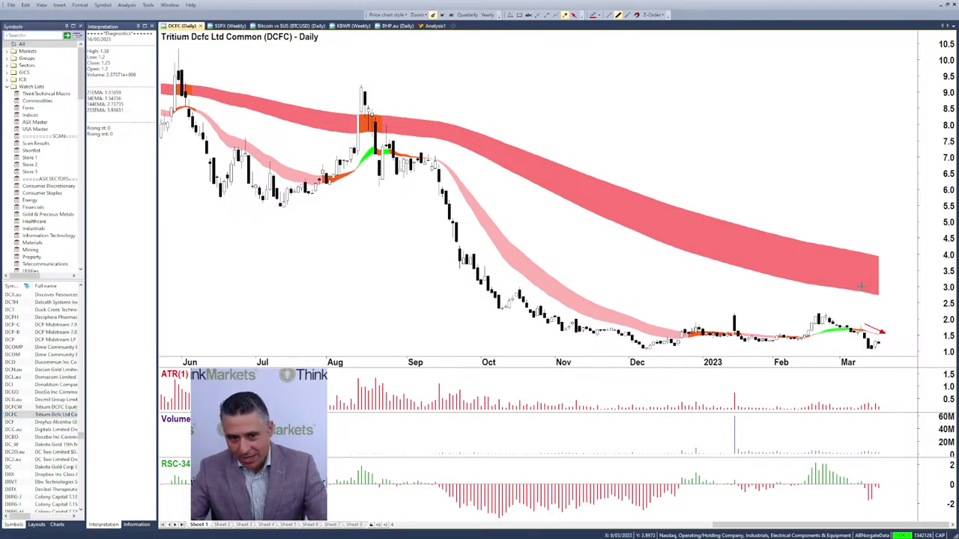
click(863, 268)
click(899, 277)
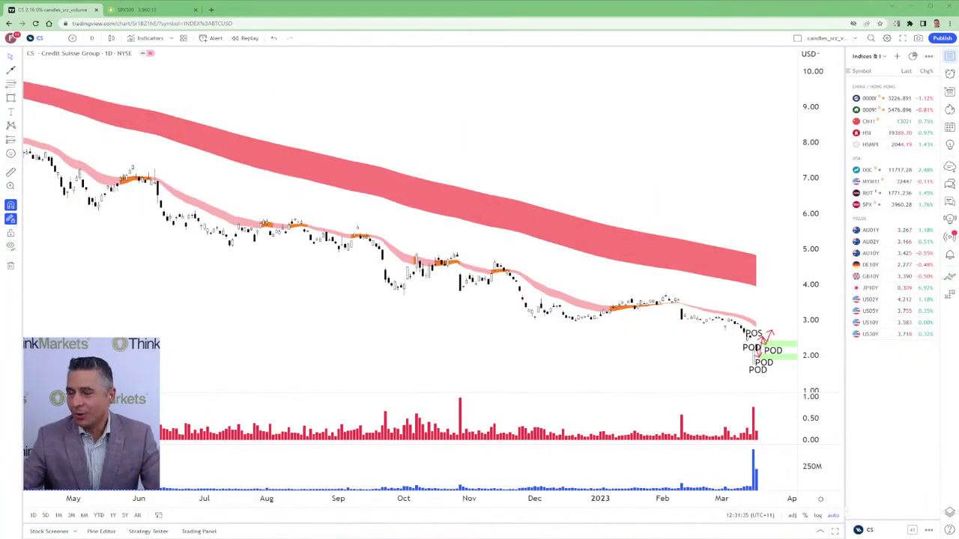
Open Twitter in a new browser tab and watch the first video in All Bookmarks at full screen.
click(210, 9)
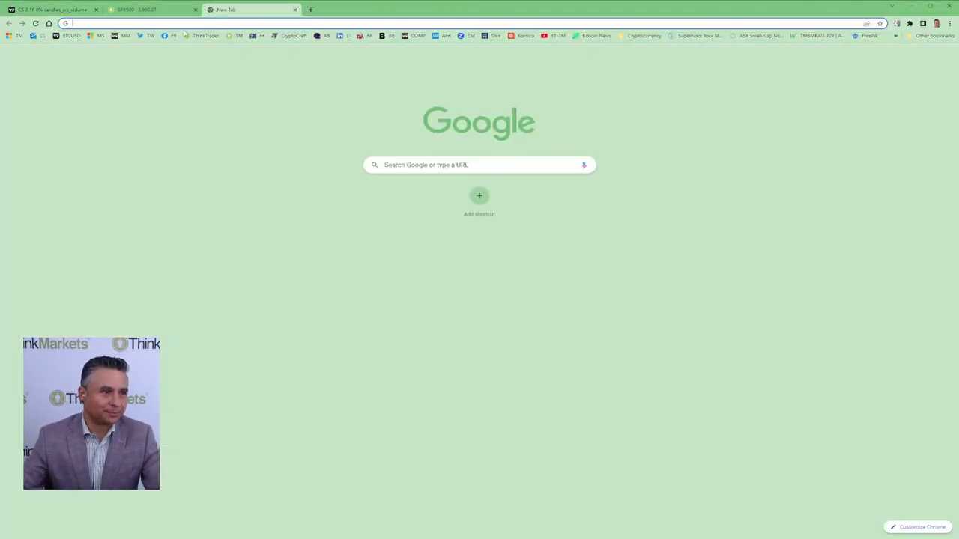
click(139, 36)
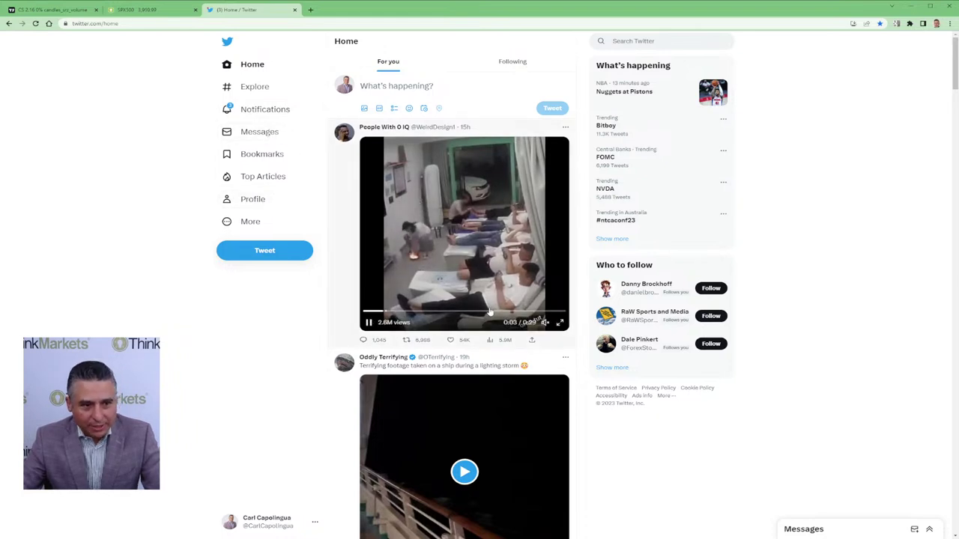
click(251, 155)
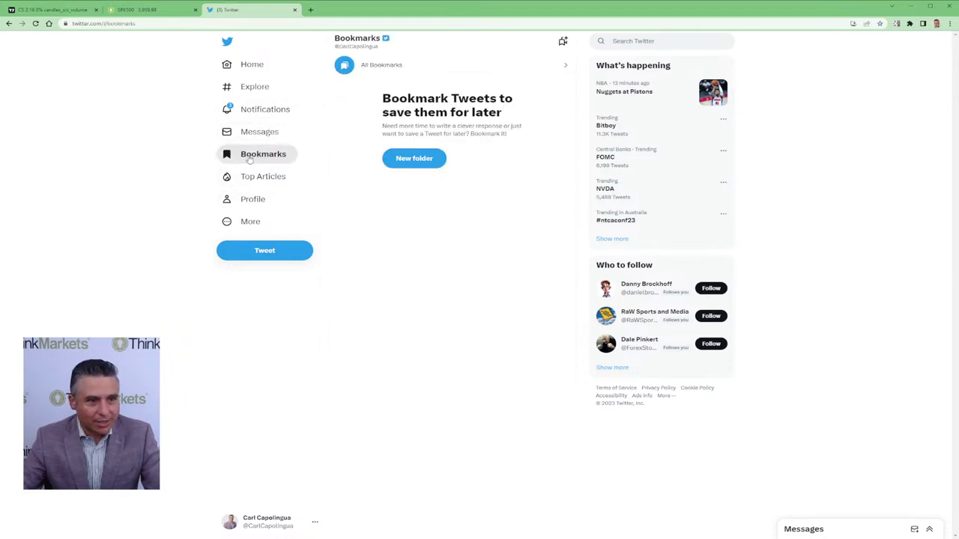
click(380, 67)
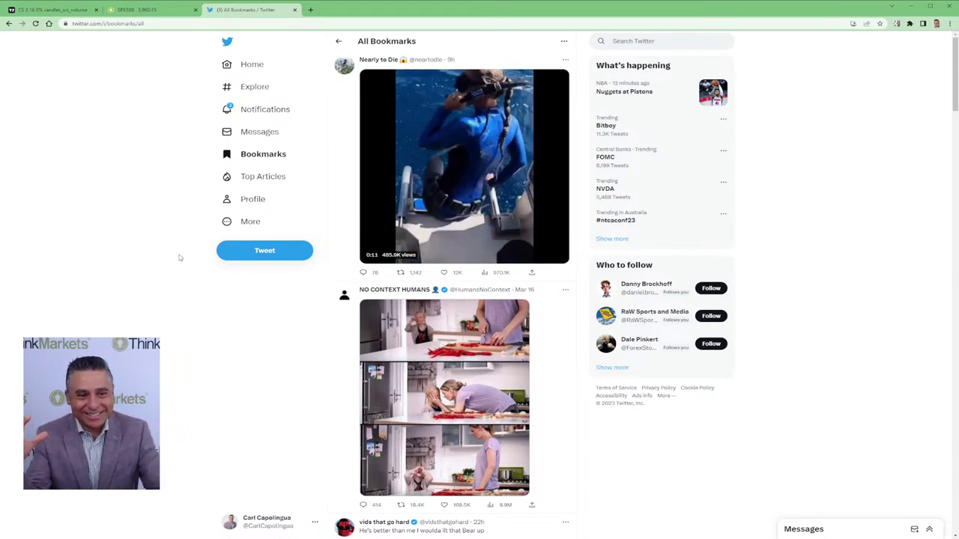
click(560, 256)
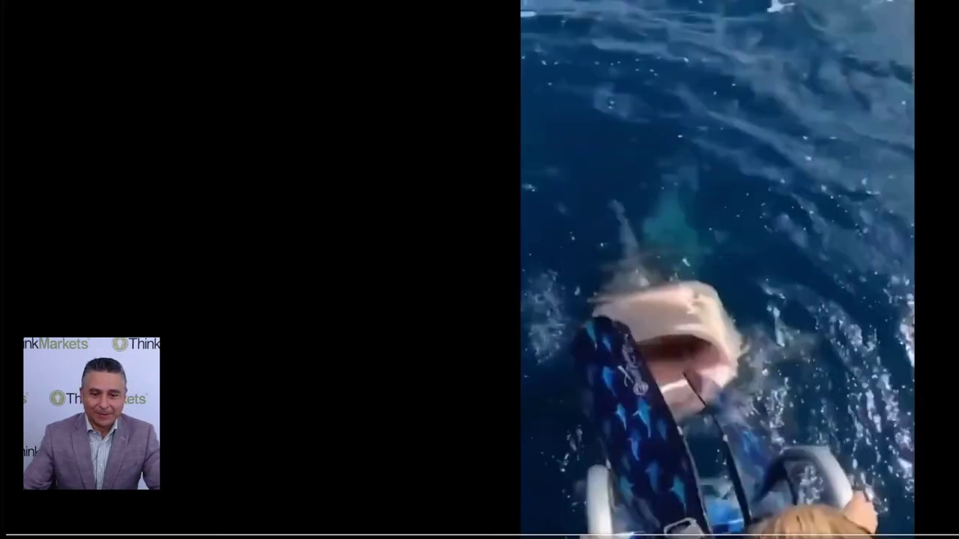
key(Escape)
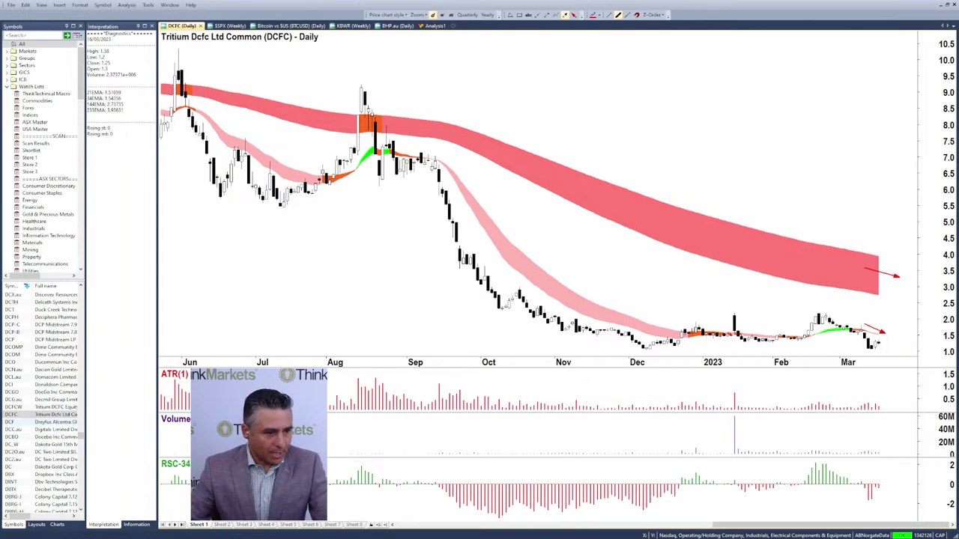
Switch back to AmiBroker and open the Amazon.com (AMZN) daily chart.
click(23, 415)
text(AMZN)
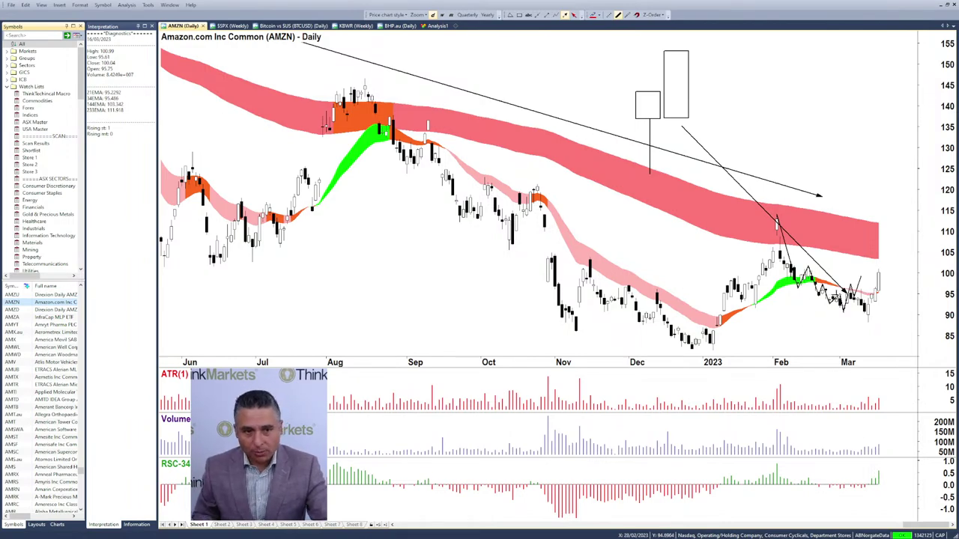
scroll(836, 295, up, 3)
scroll(850, 200, down, 4)
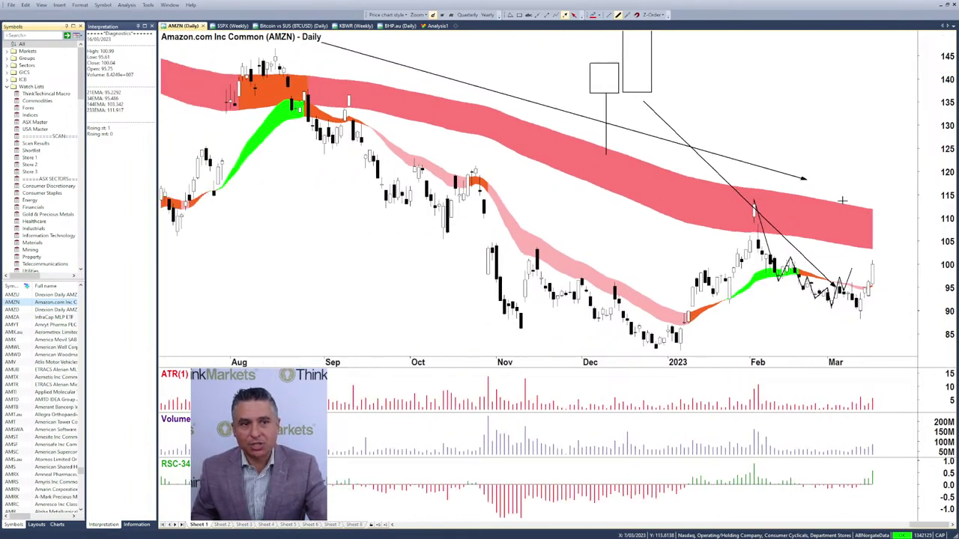
scroll(702, 198, down, 2)
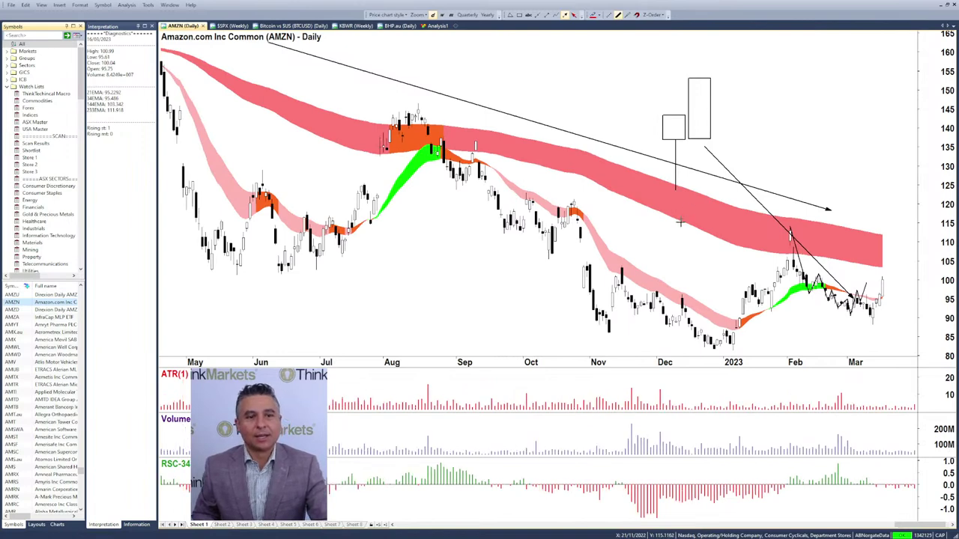
Examine Amazon's long-term downtrend and its recent price action against the trend bands over wider and closer time ranges.
scroll(678, 227, down, 2)
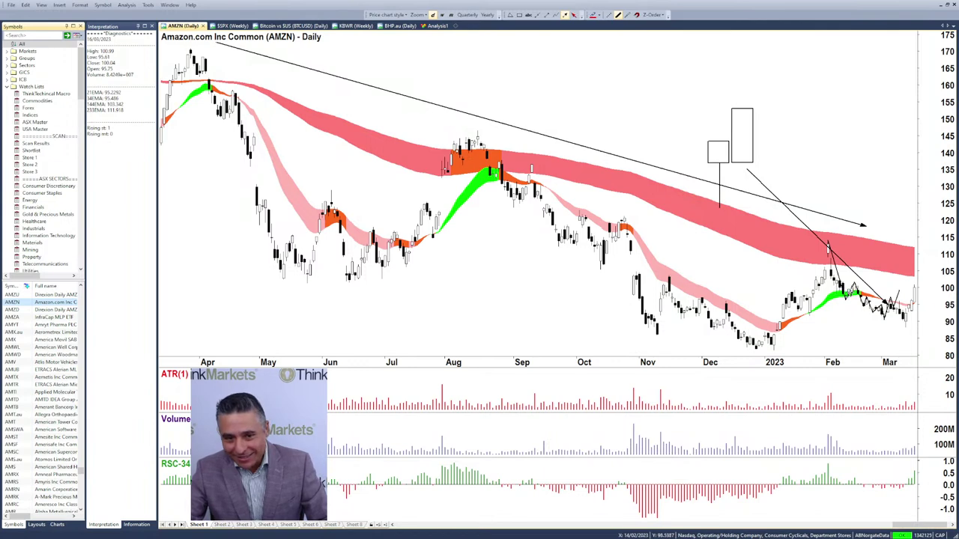
scroll(852, 301, right, 1)
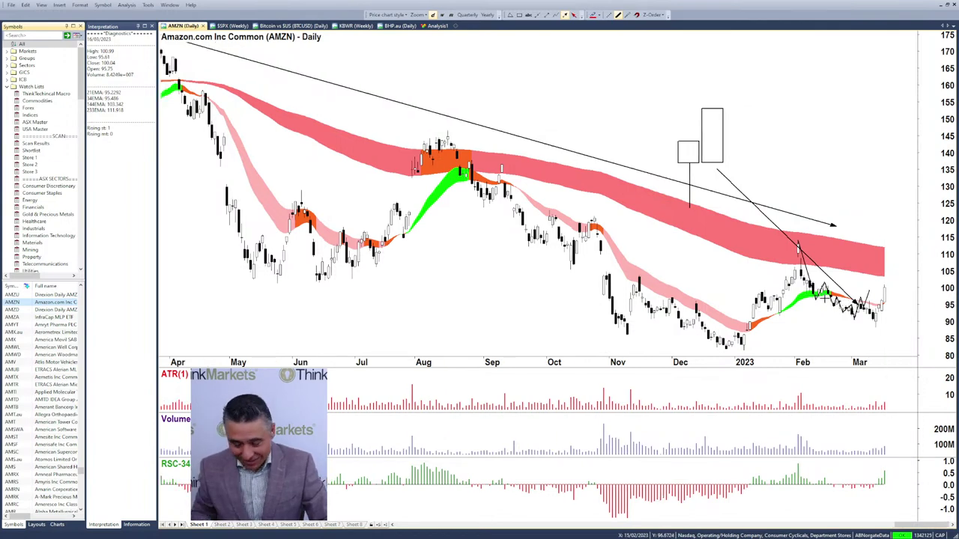
scroll(833, 294, up, 2)
scroll(830, 292, up, 2)
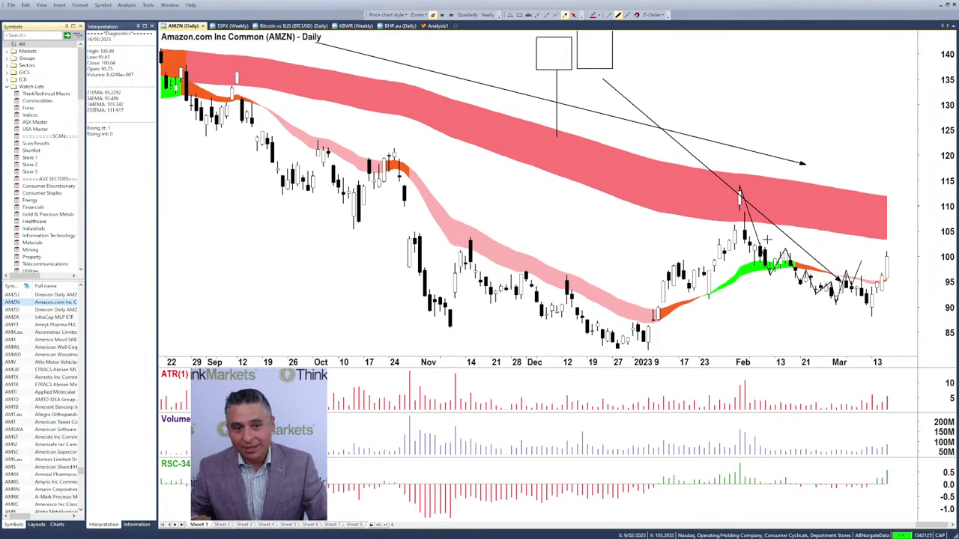
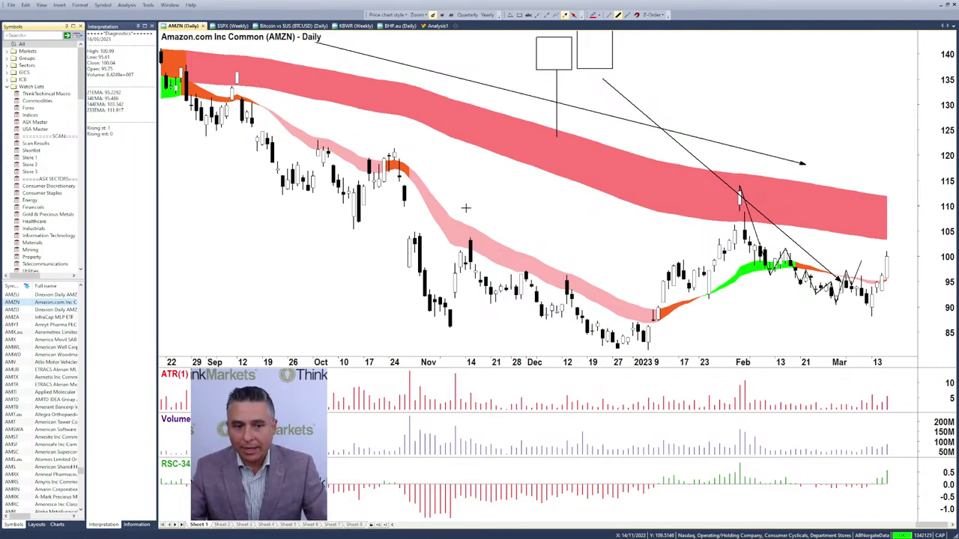
scroll(604, 210, down, 3)
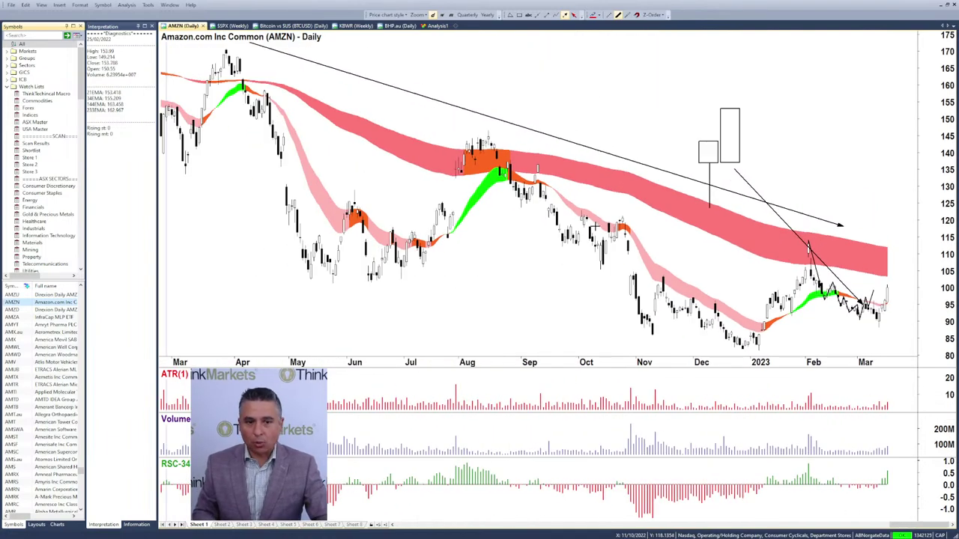
scroll(594, 227, down, 4)
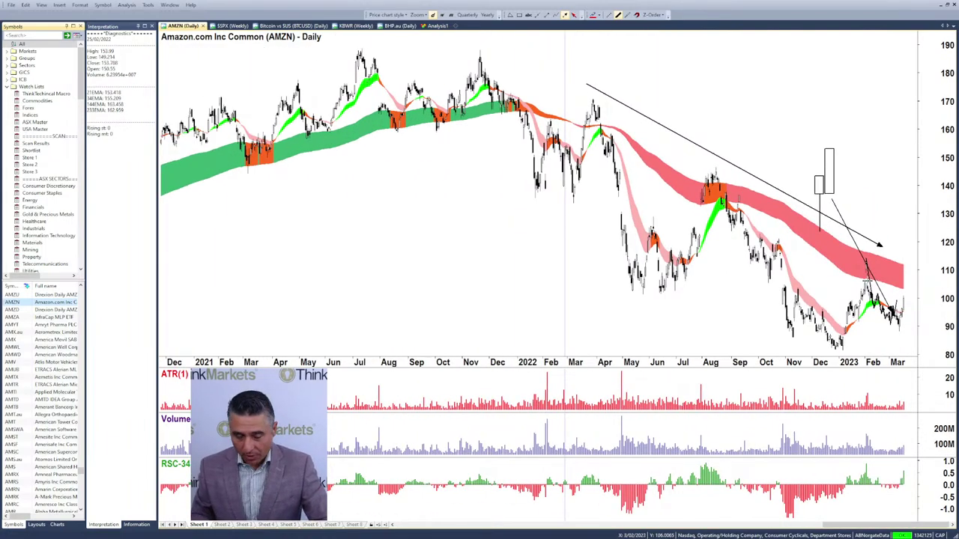
scroll(869, 283, up, 3)
scroll(874, 288, up, 5)
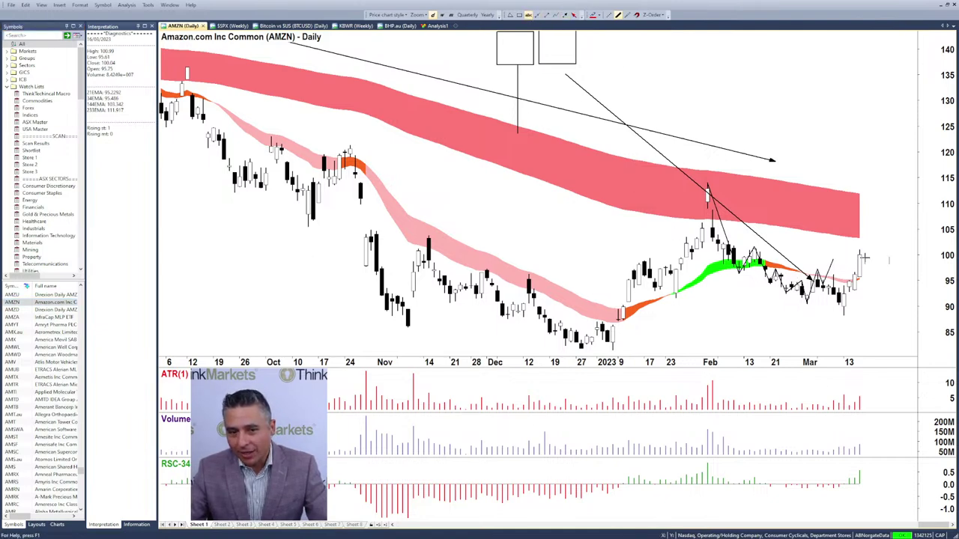
Add a "+1/3" text label beside Amazon's latest candle.
text(+1/3)
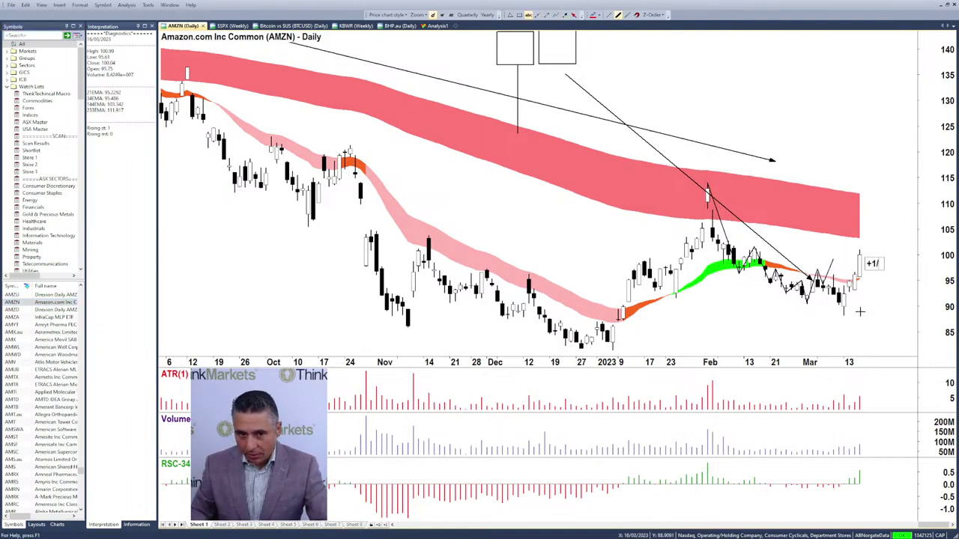
click(810, 253)
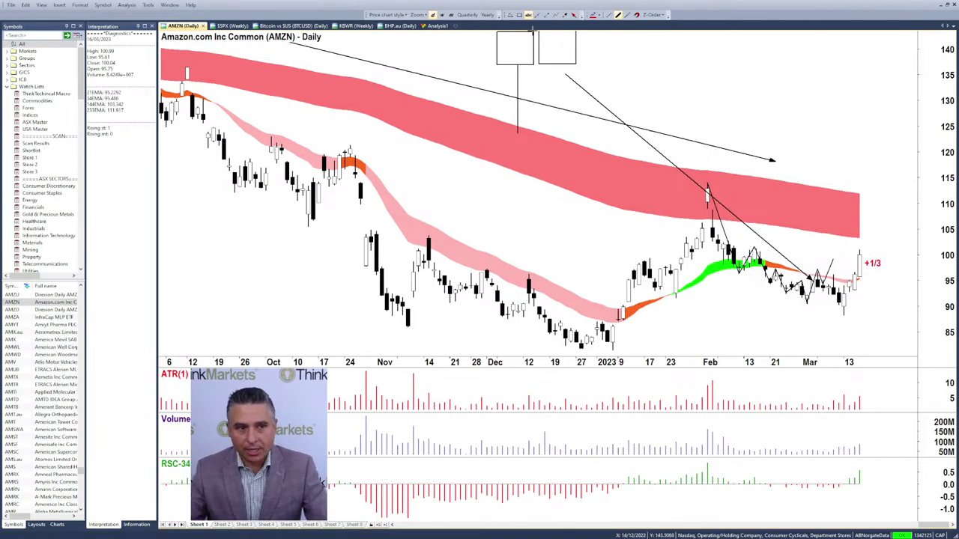
click(573, 15)
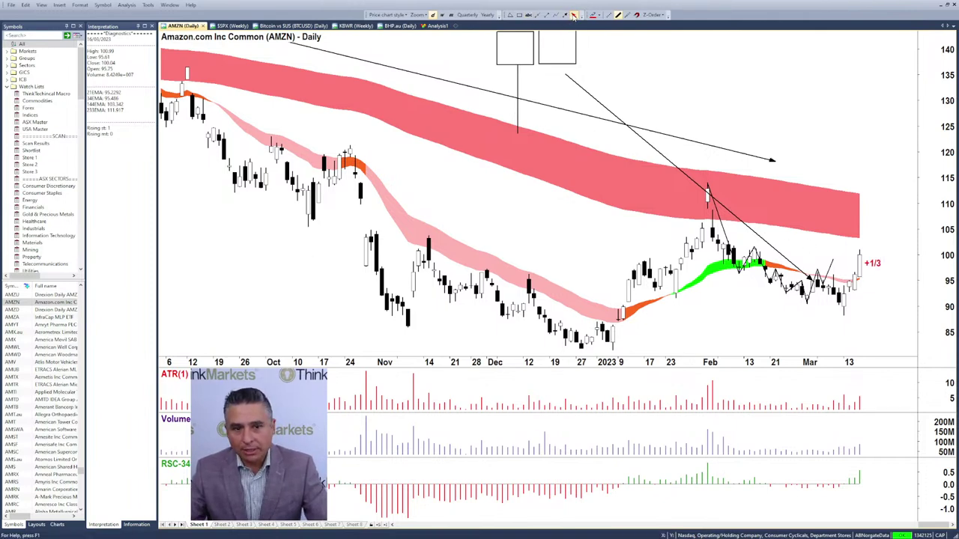
click(871, 263)
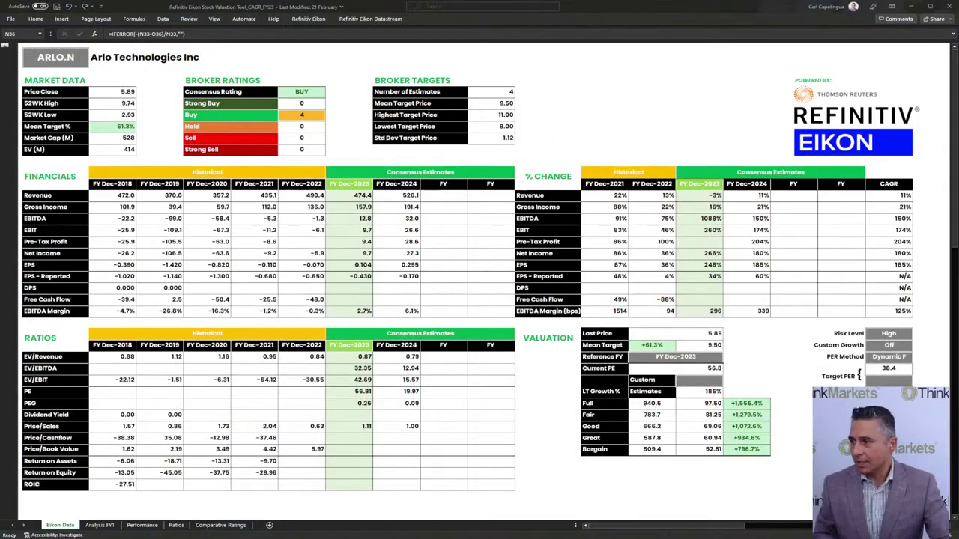
Switch to the Refinitiv Eikon workbook in Excel and set the stock code to AMZN.N.
click(56, 57)
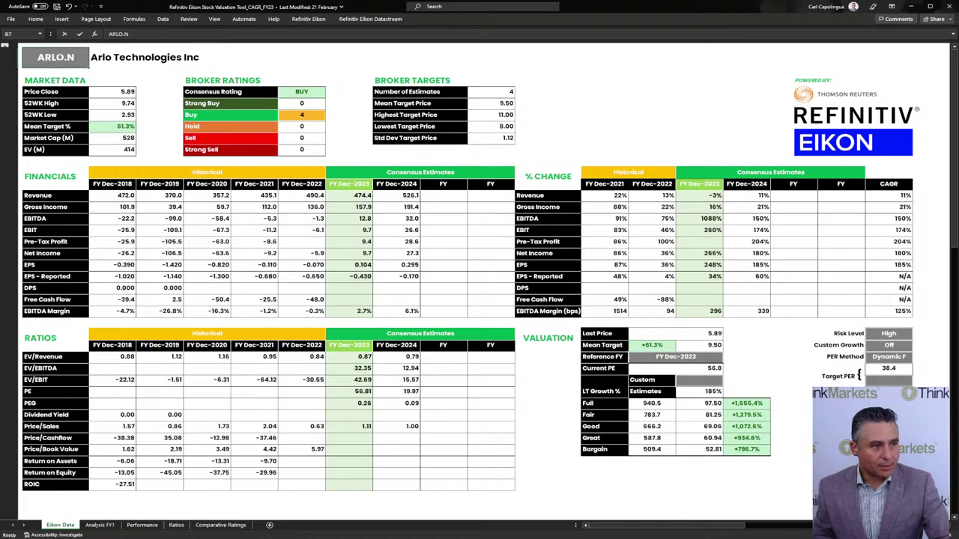
key(F2)
key(shift+Home)
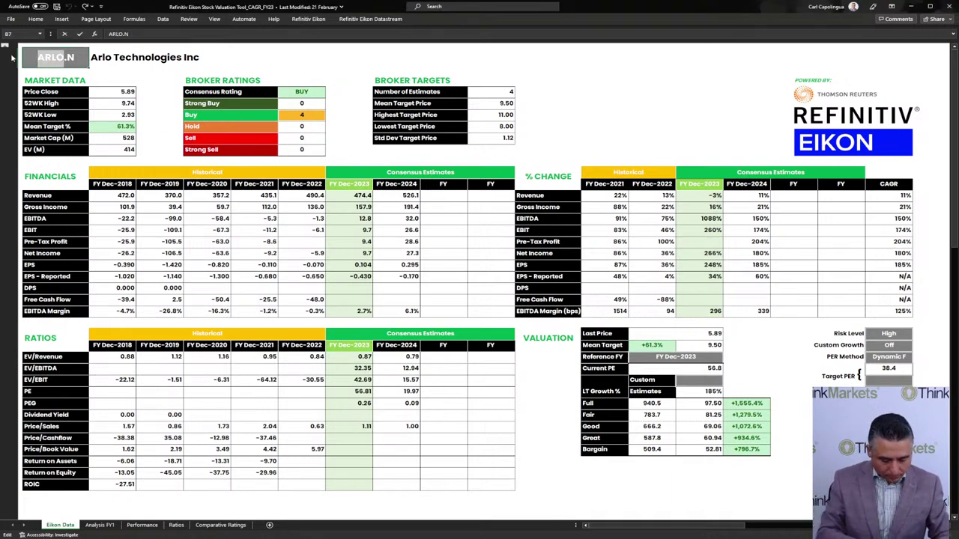
text(AMZN.N)
key(Return)
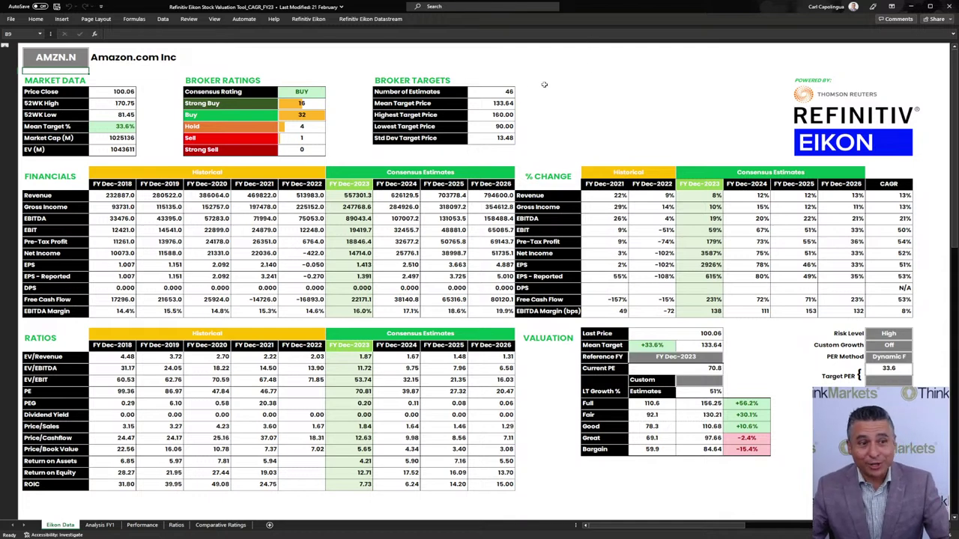
Review Amazon's broker target prices, the mean target in the valuation block and the spread of broker ratings.
click(495, 91)
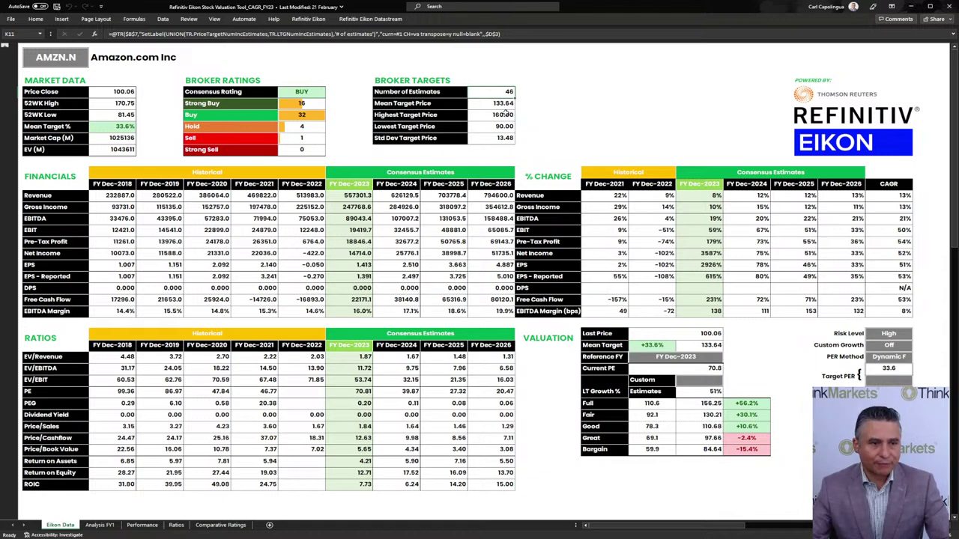
click(495, 115)
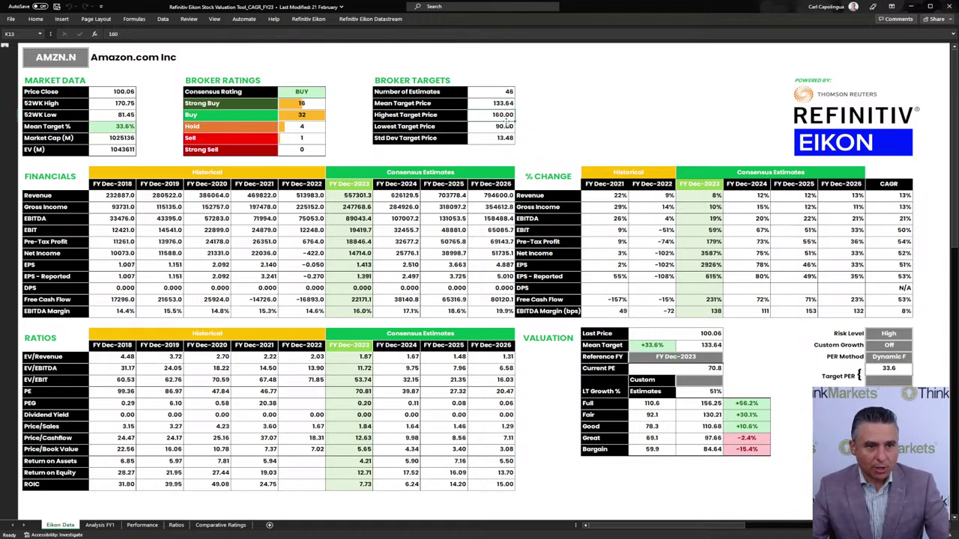
click(494, 129)
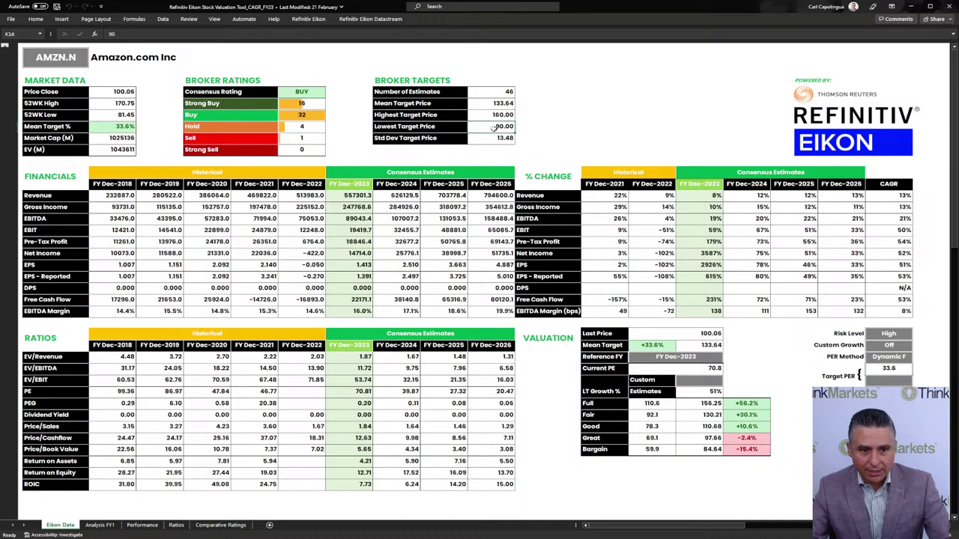
drag(703, 345, 642, 347)
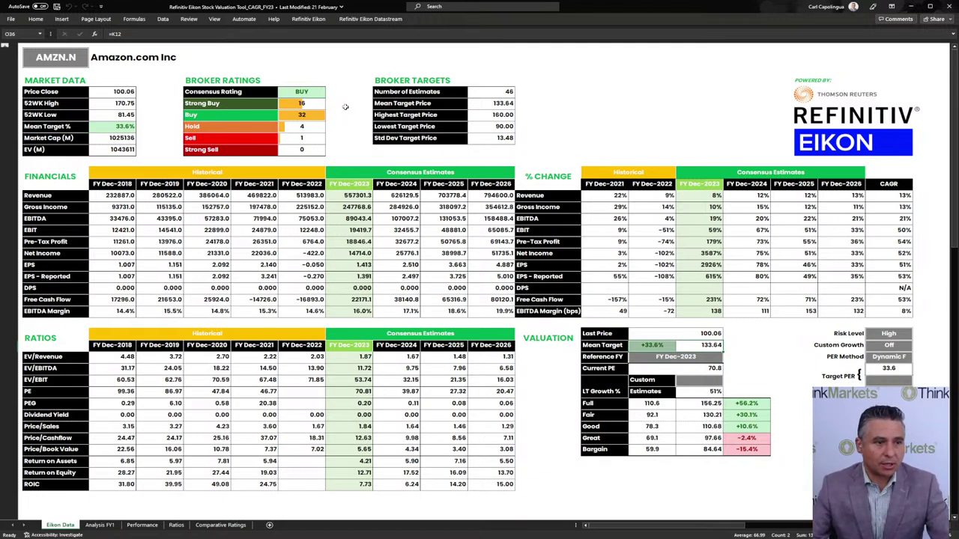
click(302, 104)
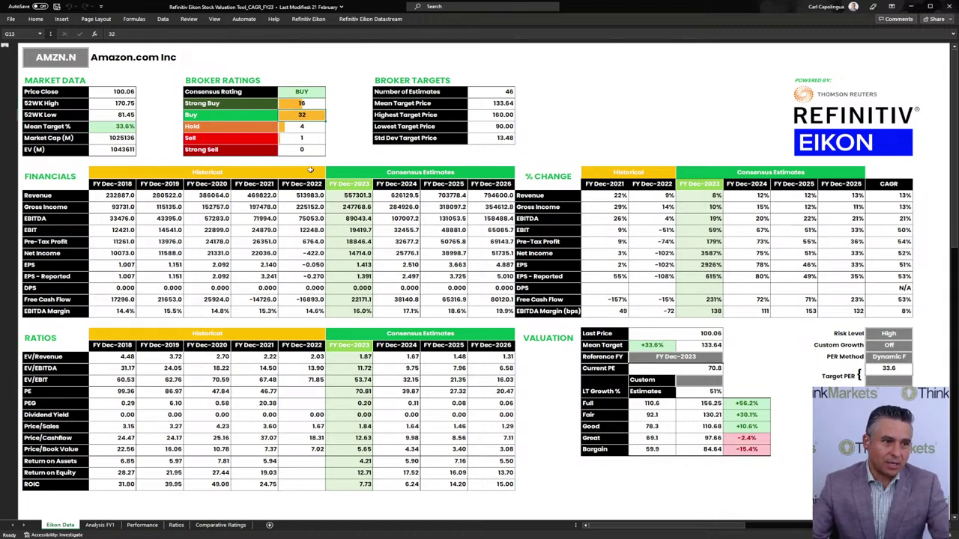
click(299, 127)
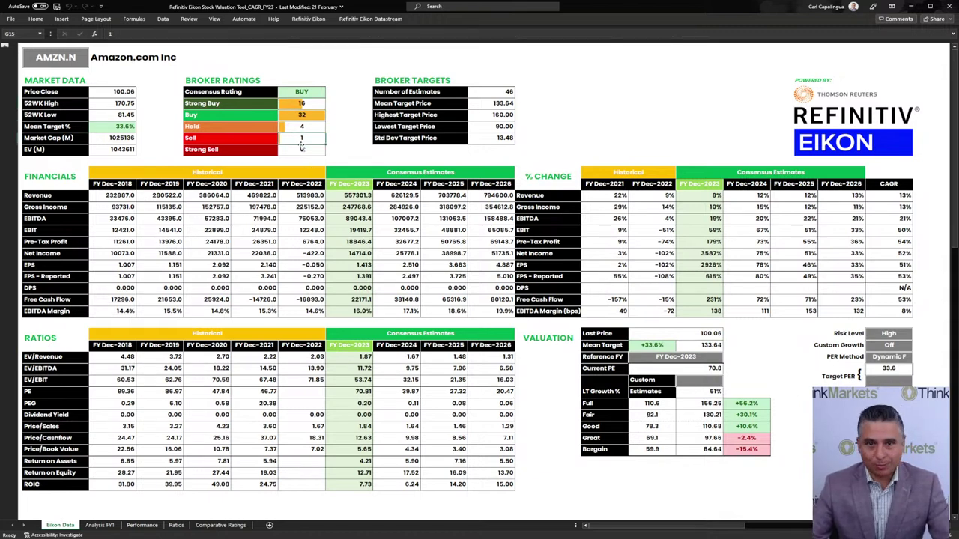
click(490, 93)
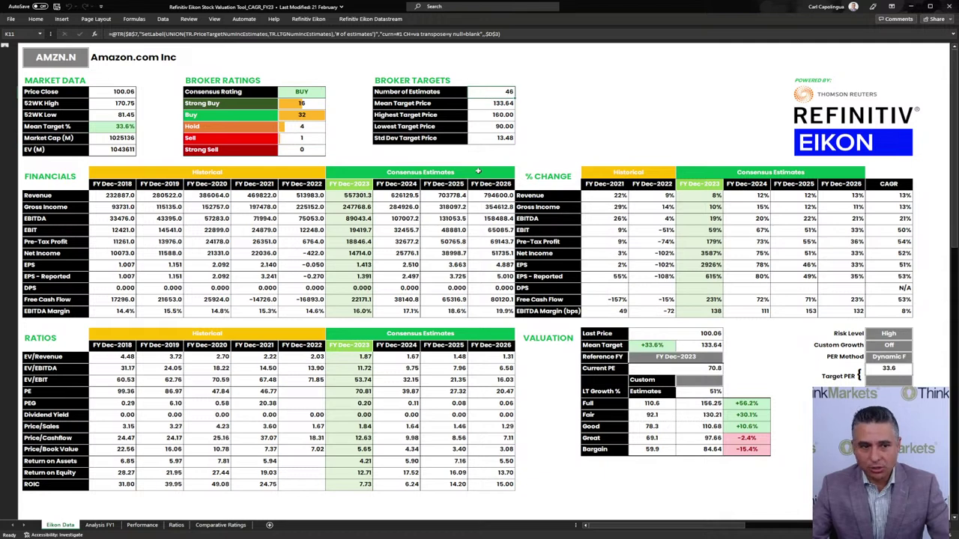
click(290, 140)
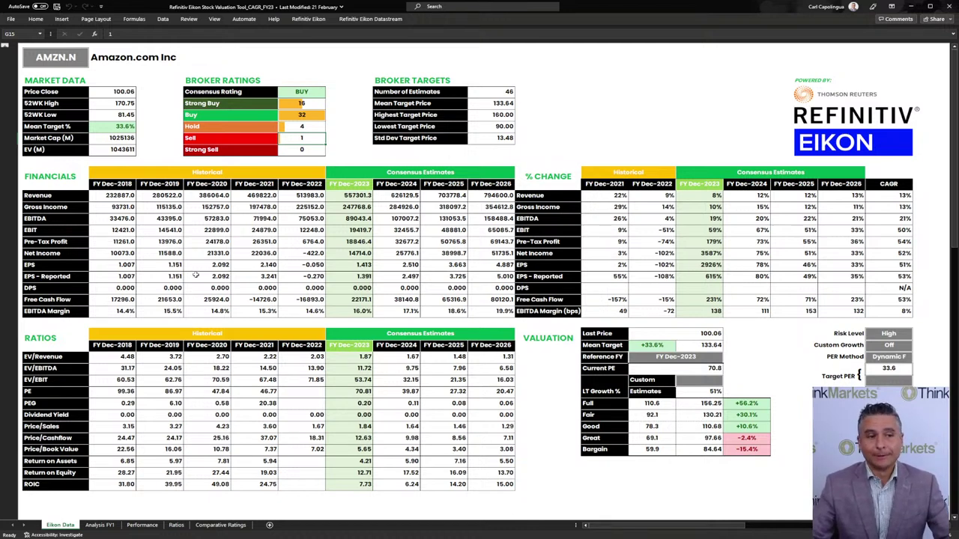
drag(298, 103, 298, 140)
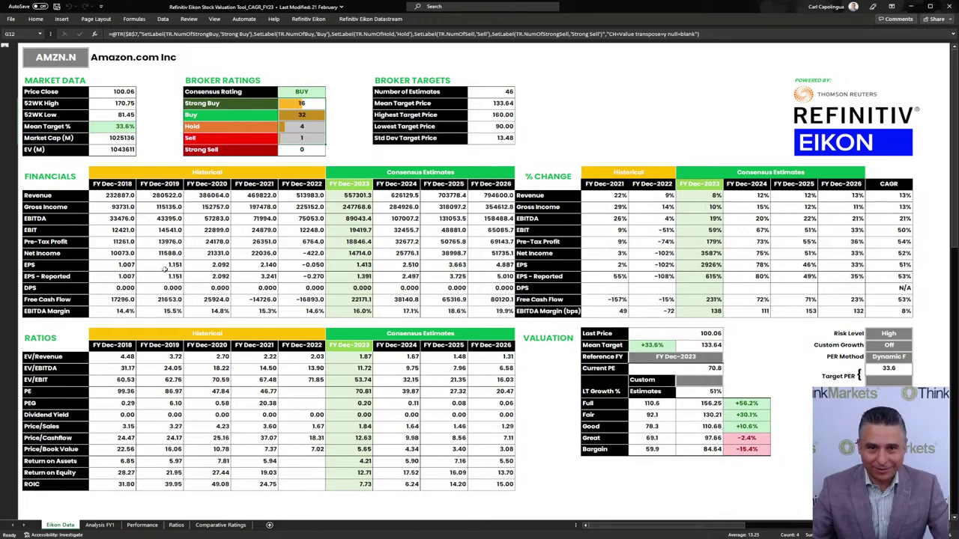
Examine Amazon's historical EPS year by year from FY Dec-2018 to FY Dec-2022.
drag(125, 266, 288, 268)
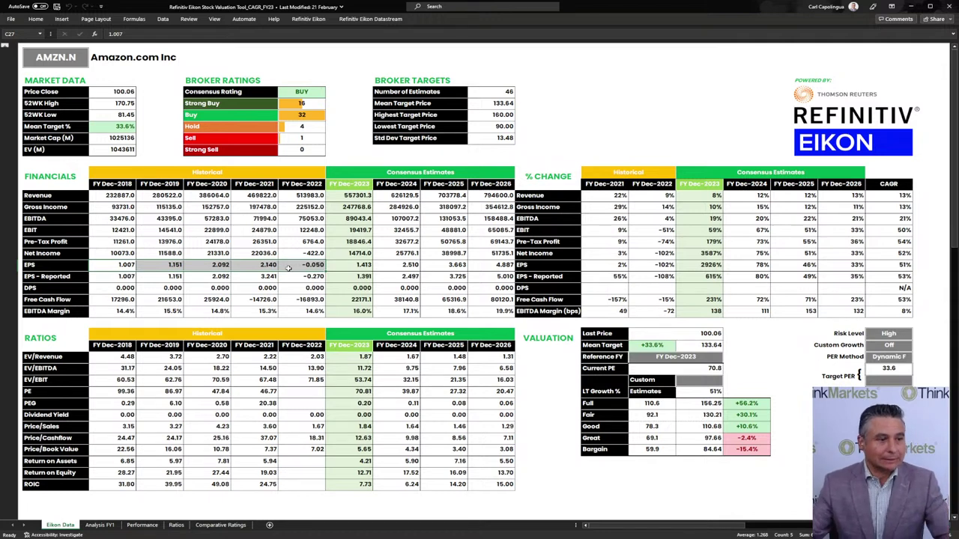
click(128, 266)
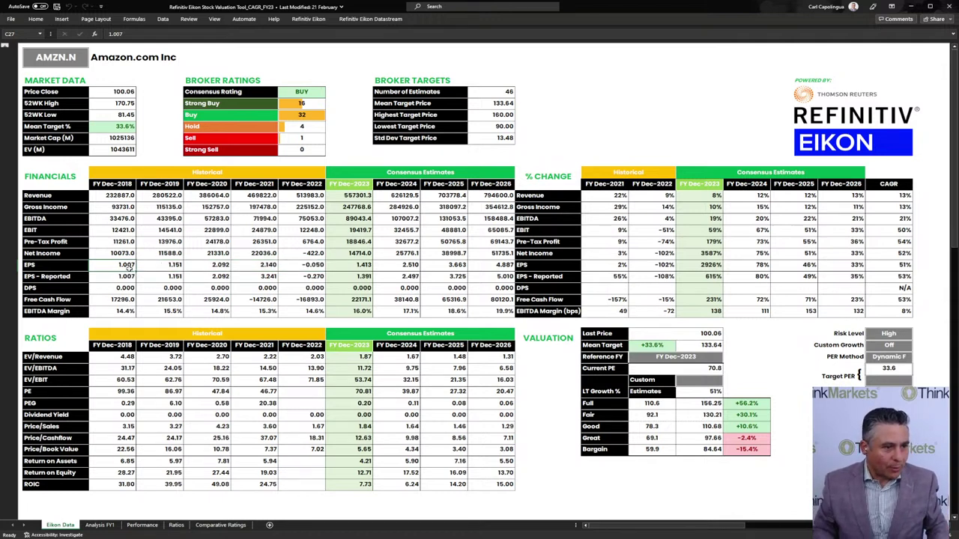
drag(128, 267, 315, 266)
key(Right)
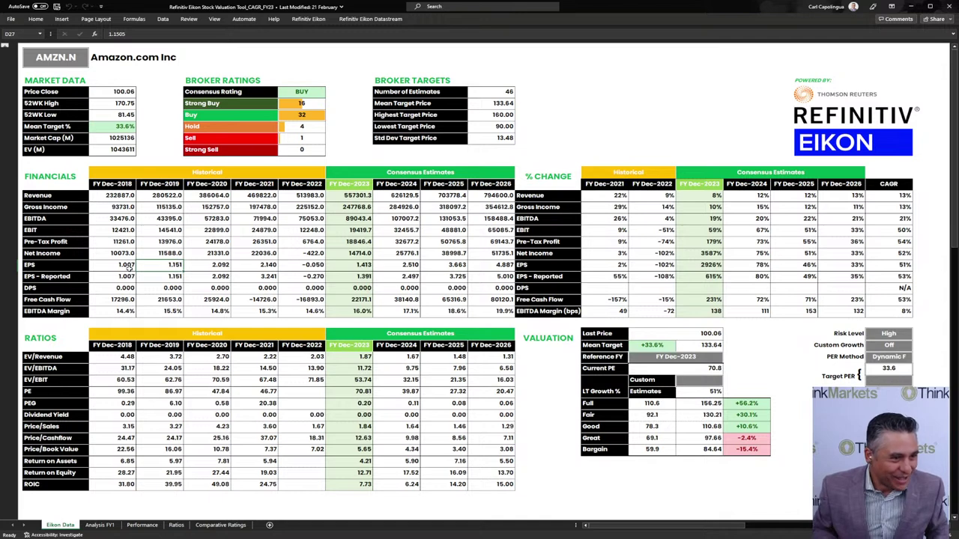
key(Right)
key(Right)
key(Right)
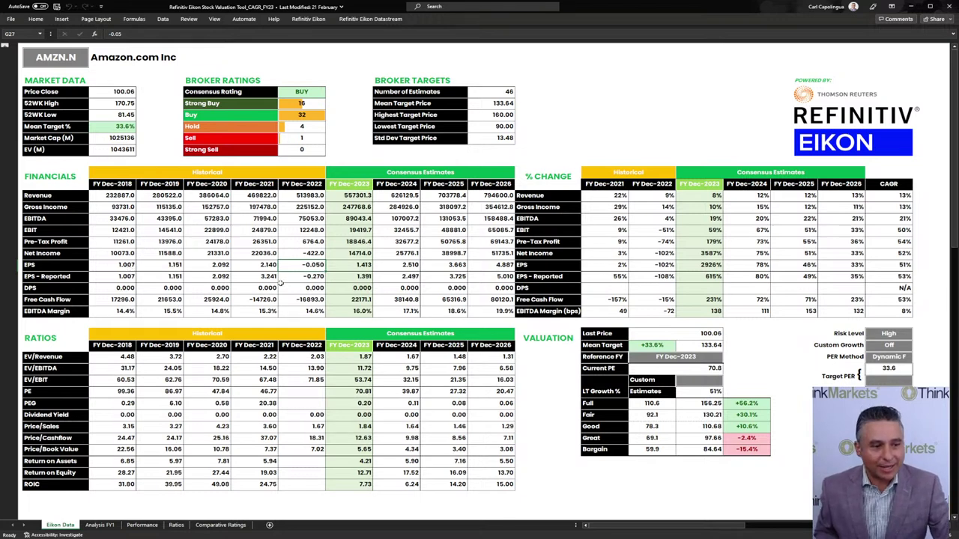
drag(117, 264, 273, 266)
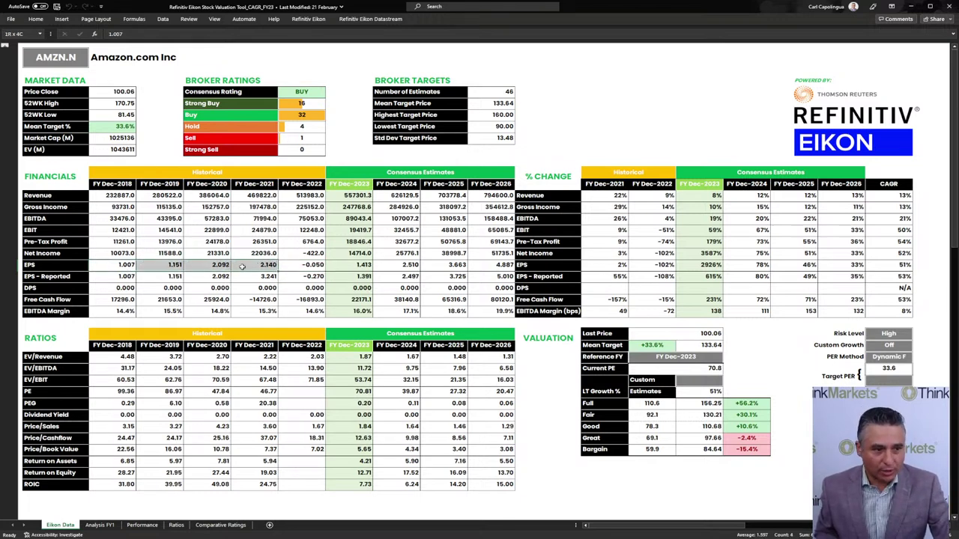
click(297, 266)
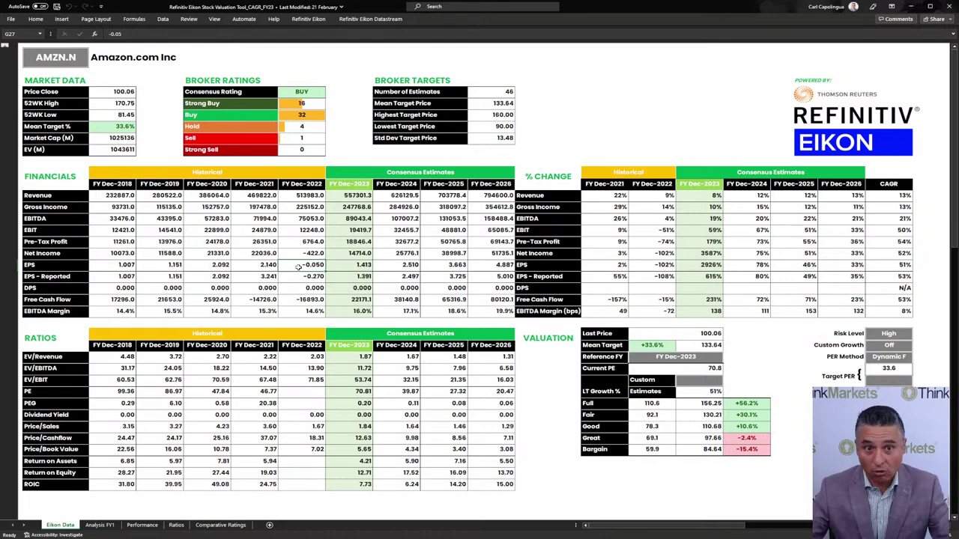
Examine Amazon's consensus EPS estimates for FY Dec-2023 to FY Dec-2026 and the matching EPS growth rates and CAGR.
click(361, 265)
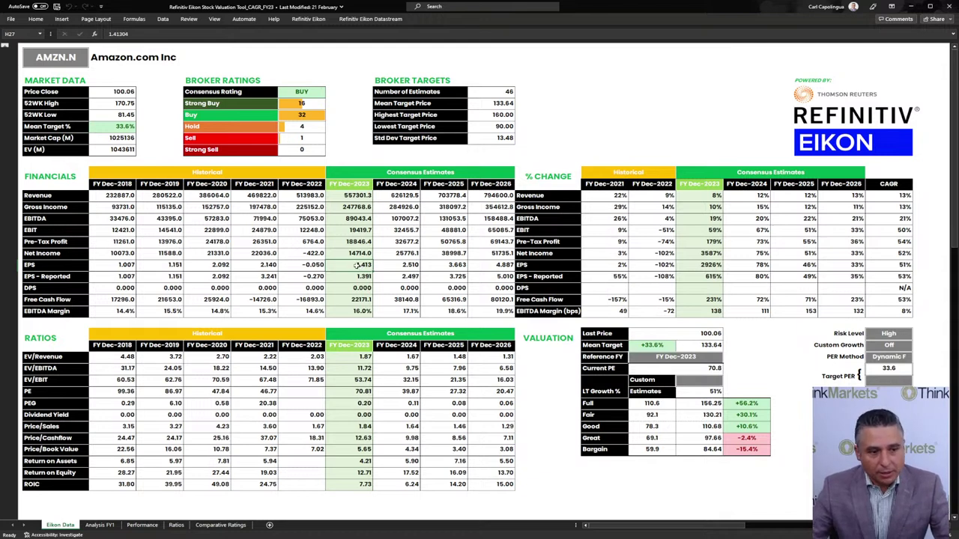
drag(361, 265, 487, 267)
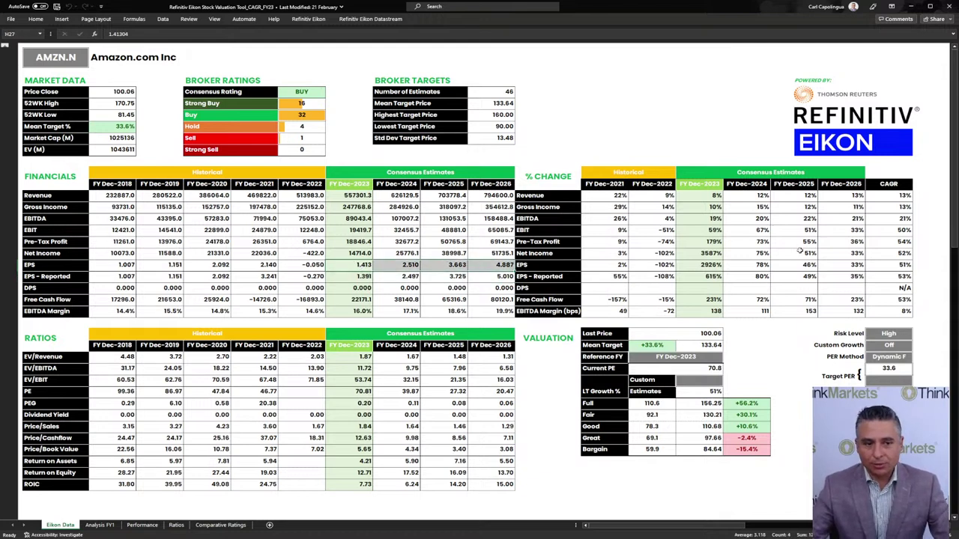
drag(743, 267, 905, 266)
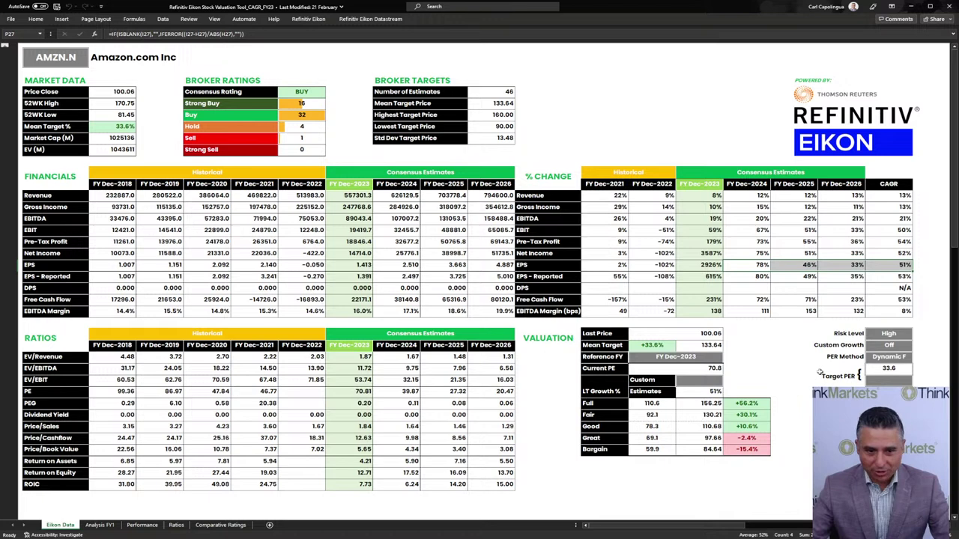
Set the risk level in Amazon's valuation to Low.
click(902, 334)
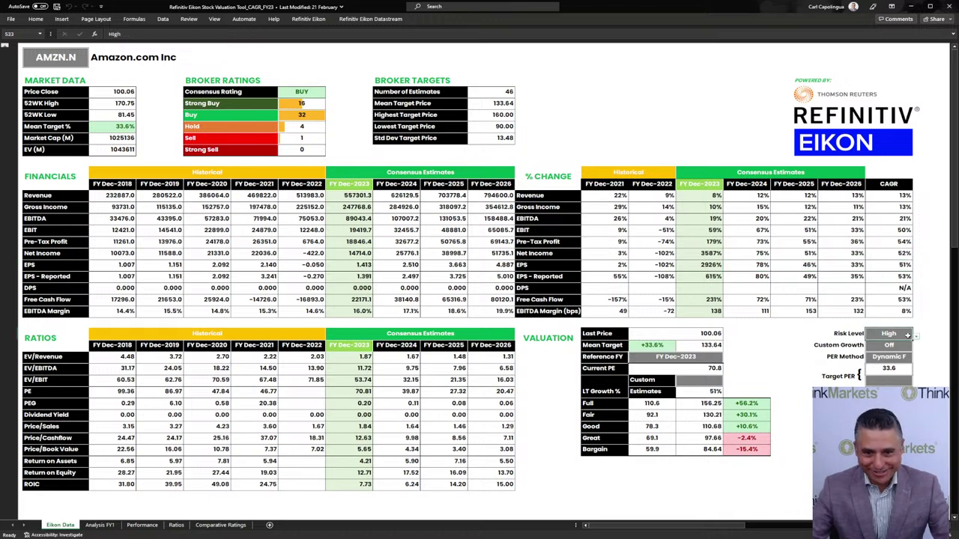
click(915, 336)
click(896, 360)
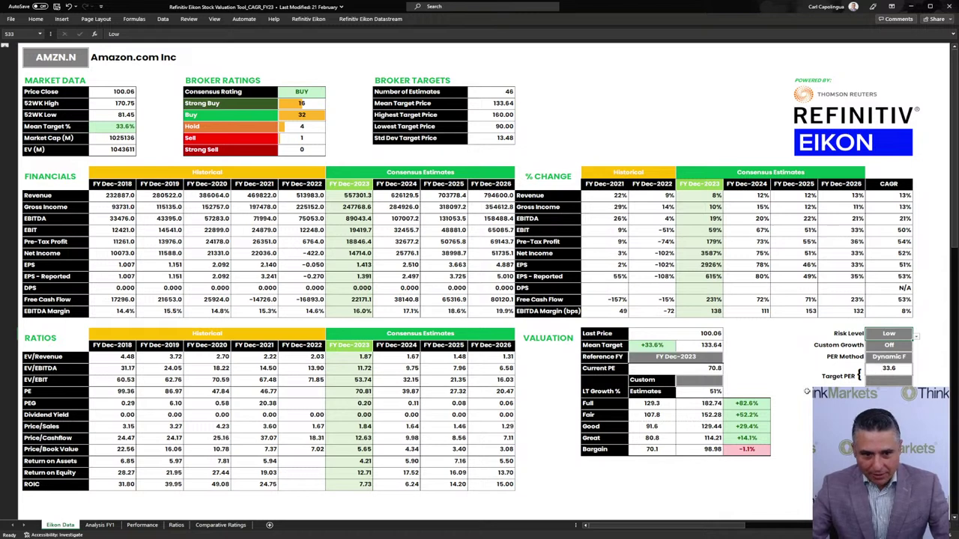
Check the target PER against the historical PE ratios and EPS CAGR, and compare the Fair valuation with the mean broker target.
click(892, 370)
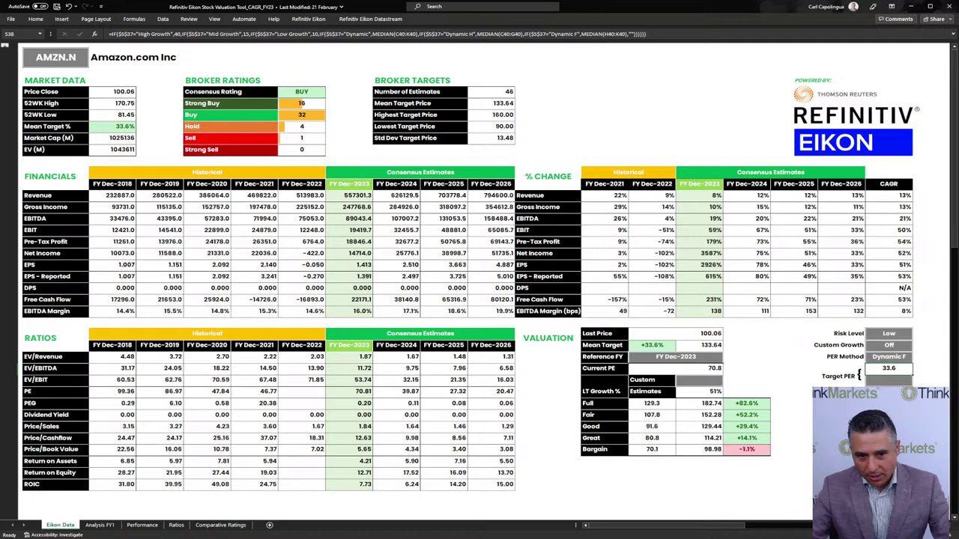
drag(124, 391, 266, 391)
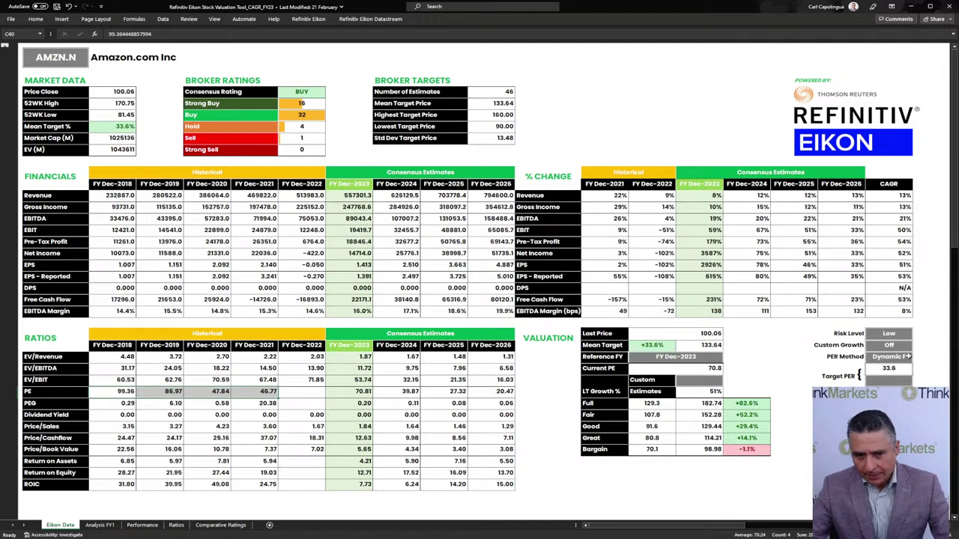
click(896, 265)
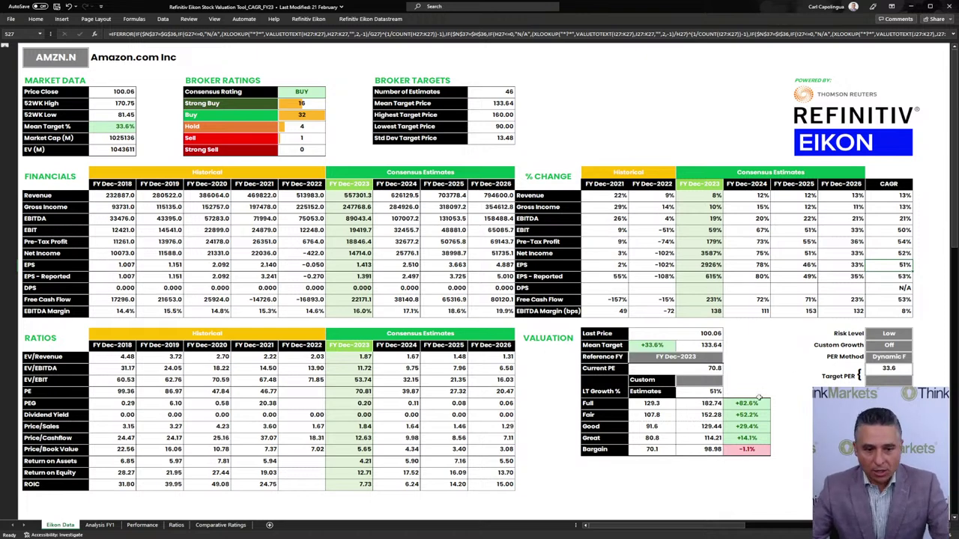
drag(744, 415, 714, 414)
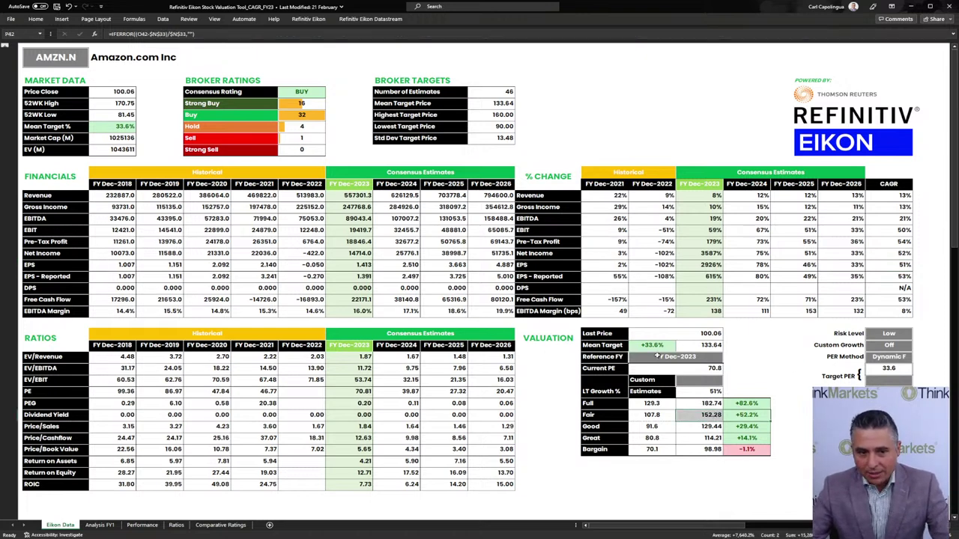
click(657, 345)
Try Amazon's valuation at Moderate risk, return the risk level to High and check the mean target price.
click(887, 334)
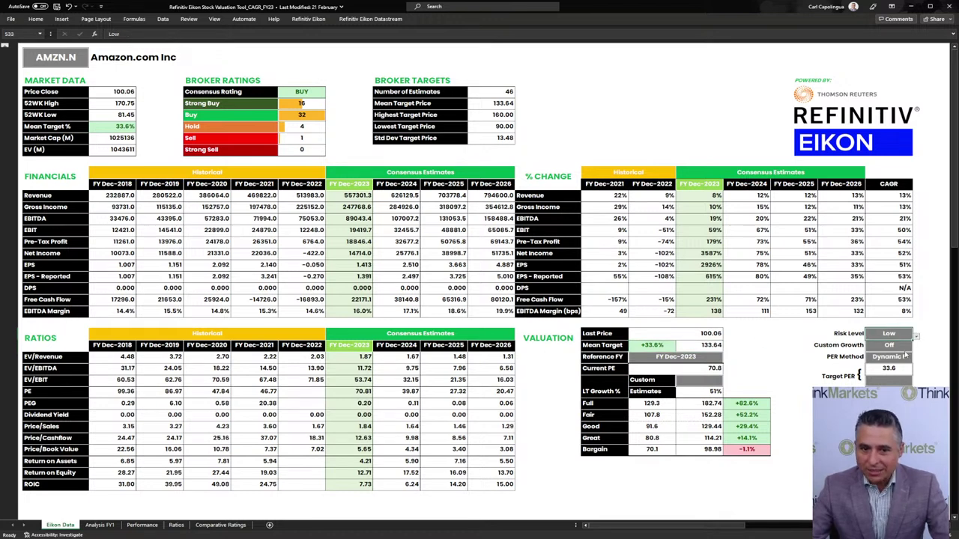
click(905, 357)
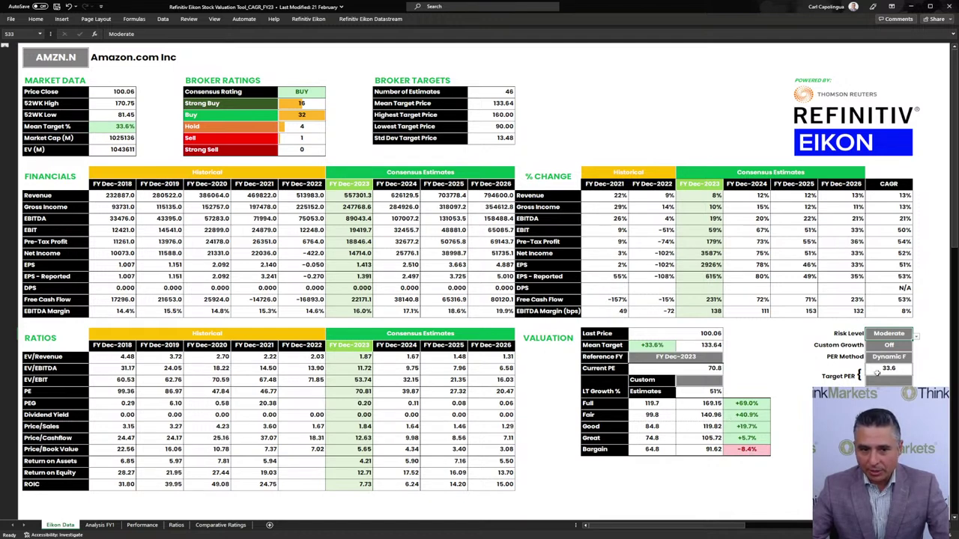
click(899, 349)
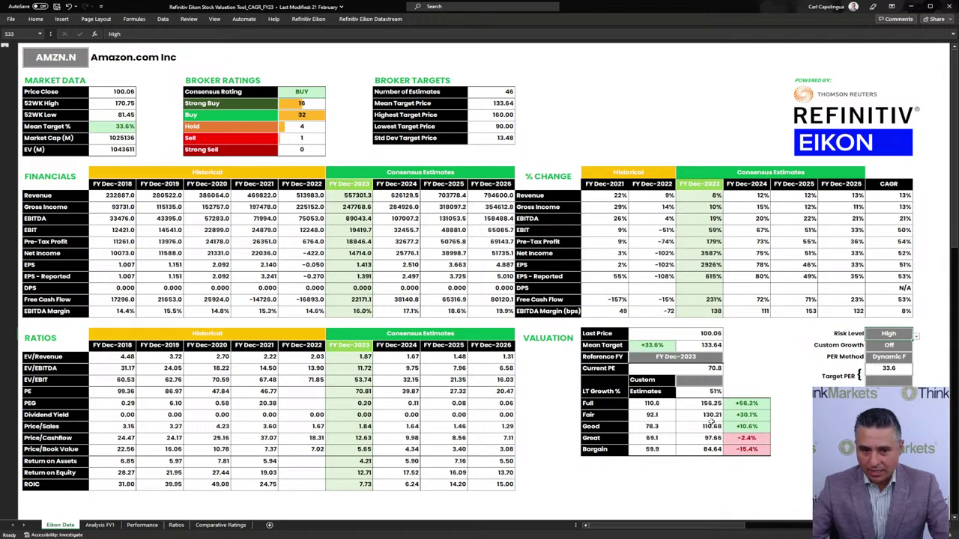
click(696, 344)
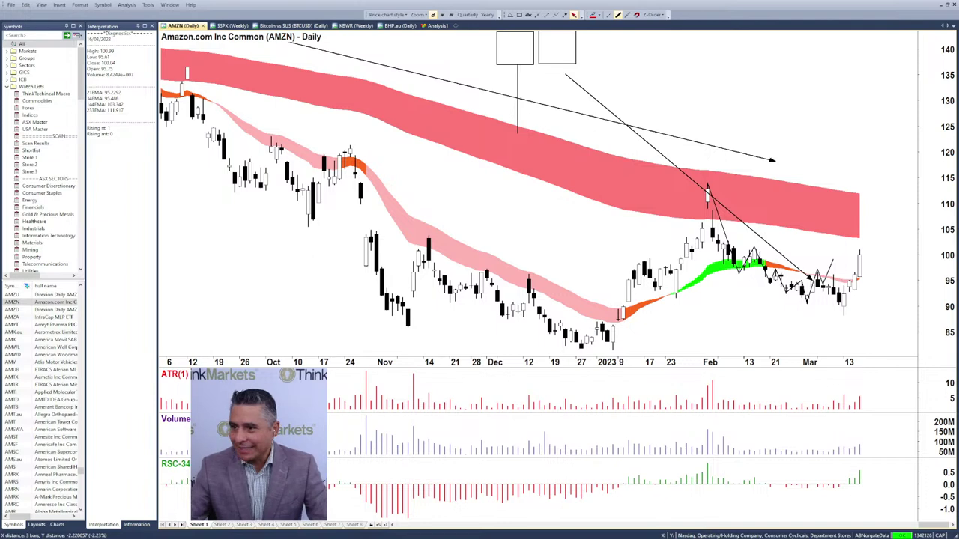
Bring up the daily chart of Advanced Micro Devices (AMD).
click(15, 304)
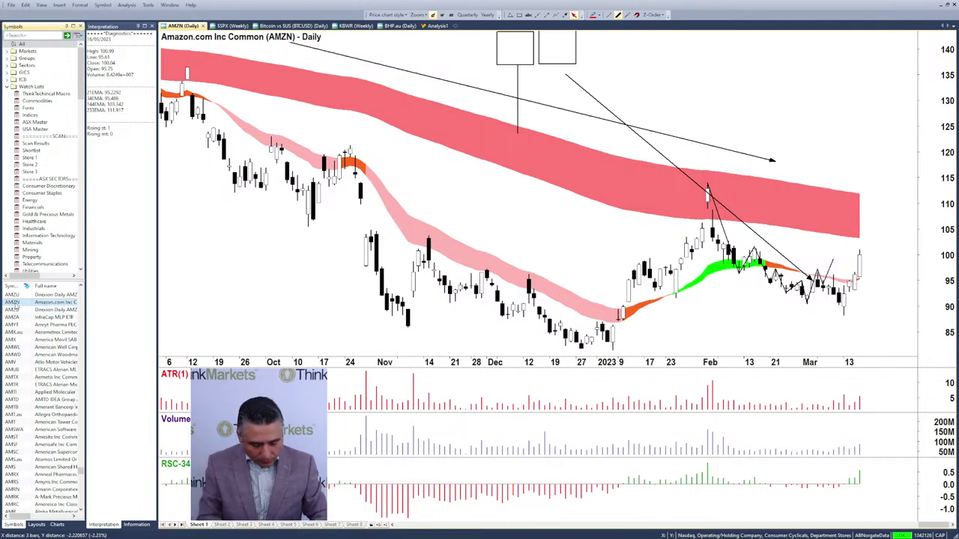
text(AMD)
click(15, 303)
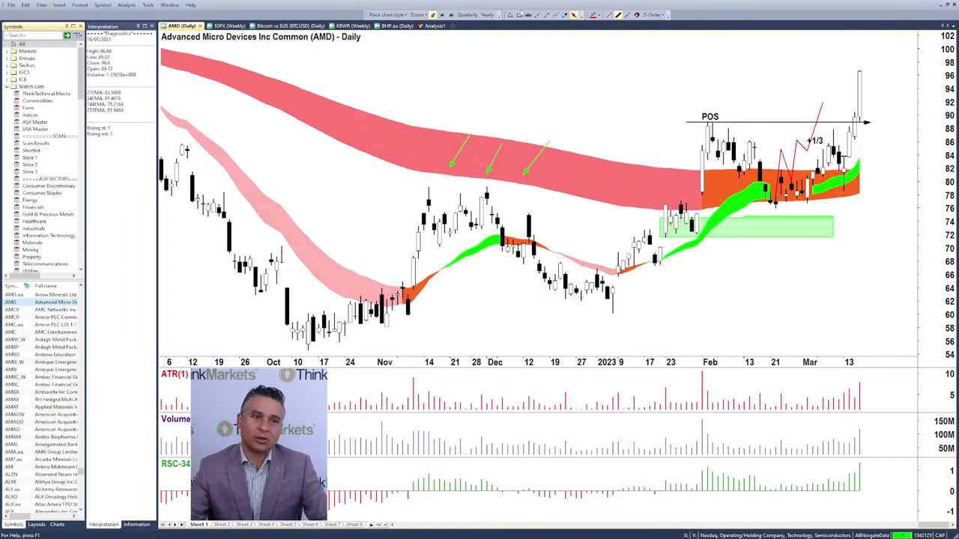
Add three "+1/3" text labels beside AMD's latest candles: two below the POS line and one above it.
click(529, 15)
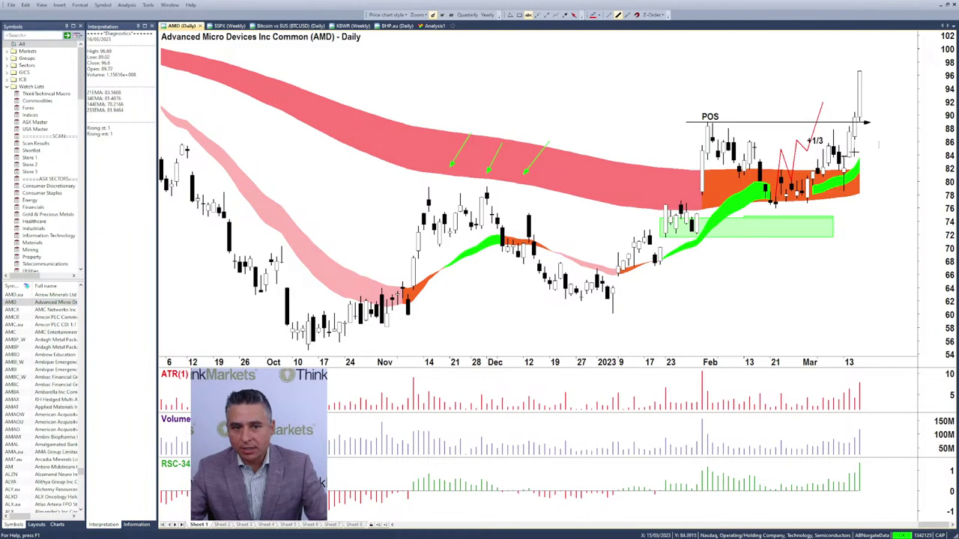
click(855, 147)
text(+1/3)
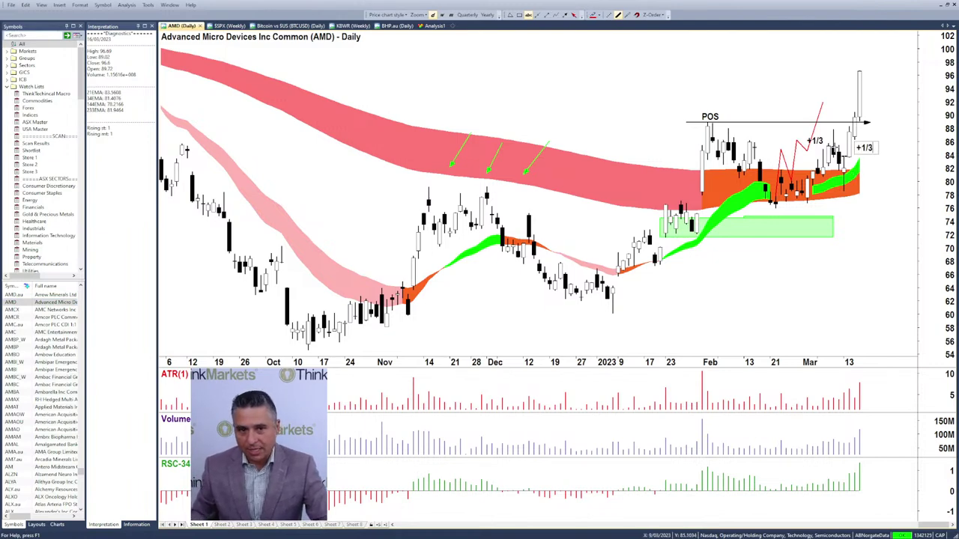
click(860, 132)
text(+1/)
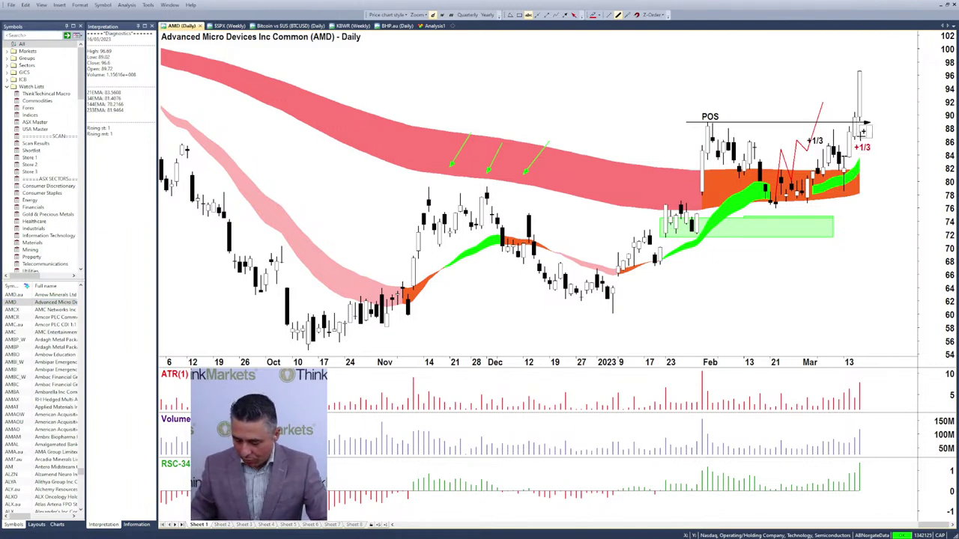
text(3)
click(863, 95)
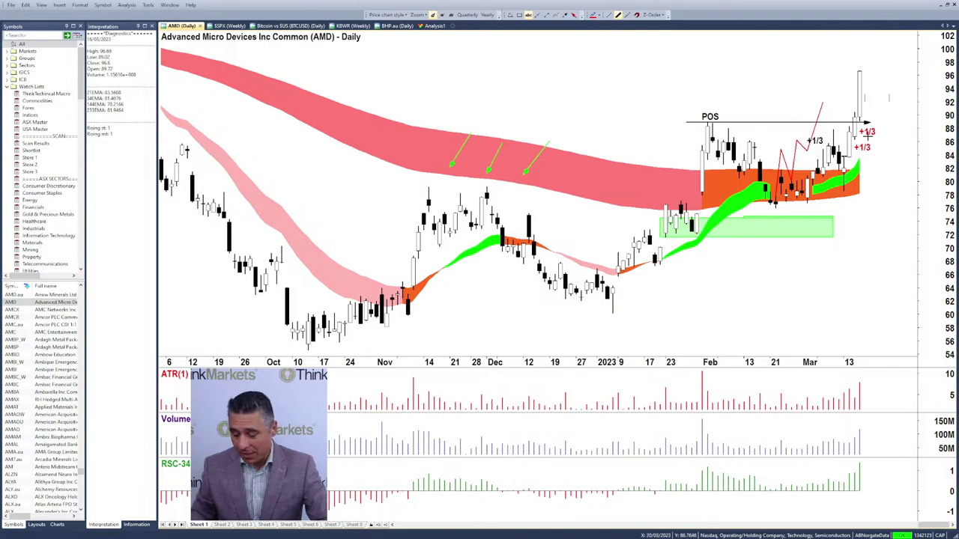
text(+1/)
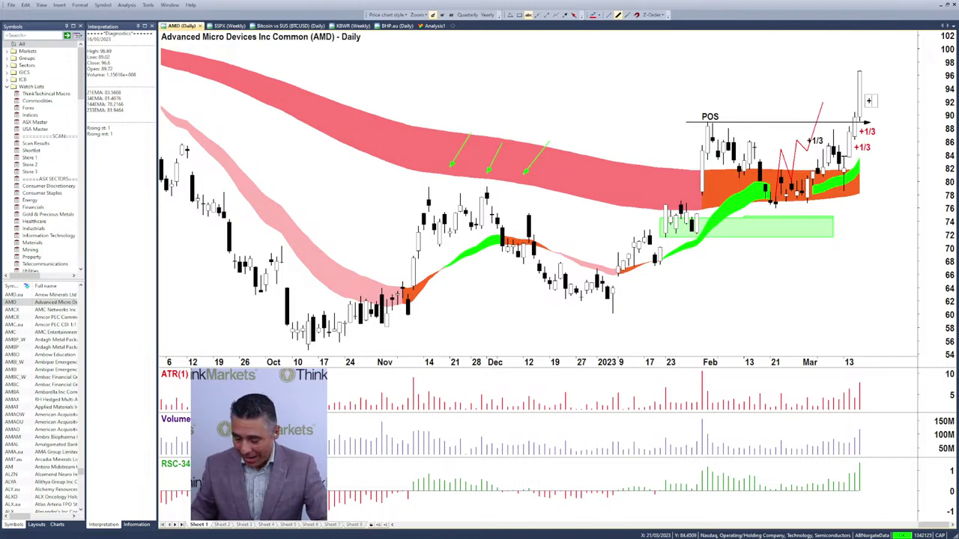
text(3)
key(Return)
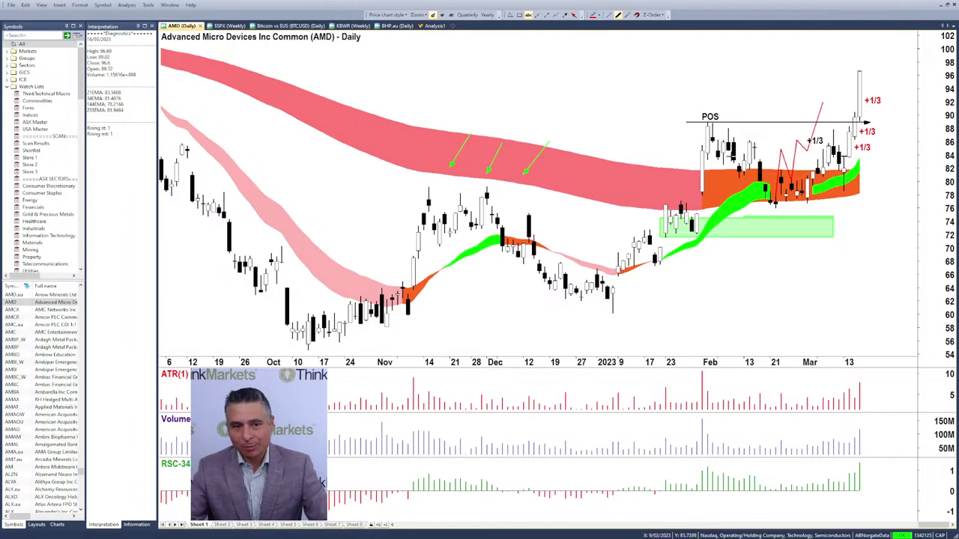
Cross out the uppermost "+1/3" label on the AMD chart with two intersecting red trendlines.
scroll(677, 160, down, 3)
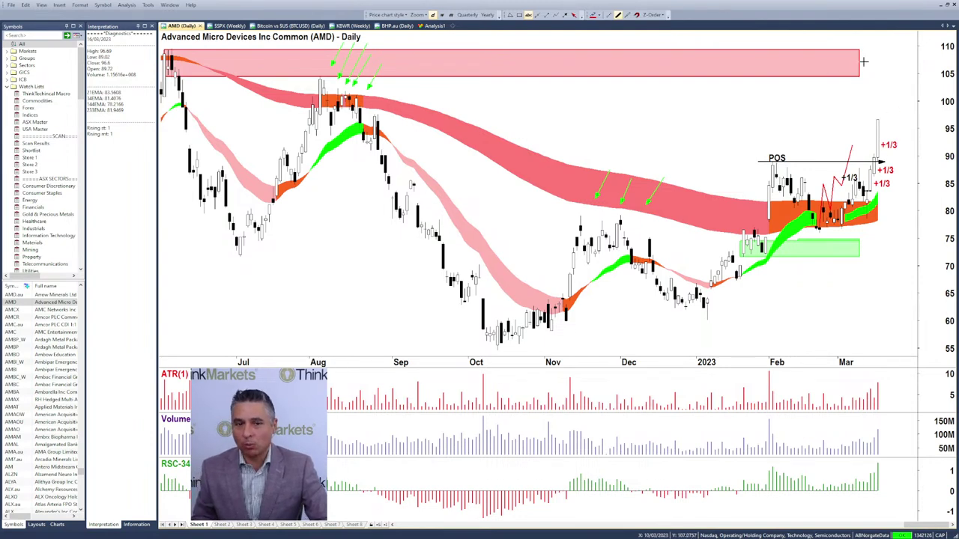
click(545, 16)
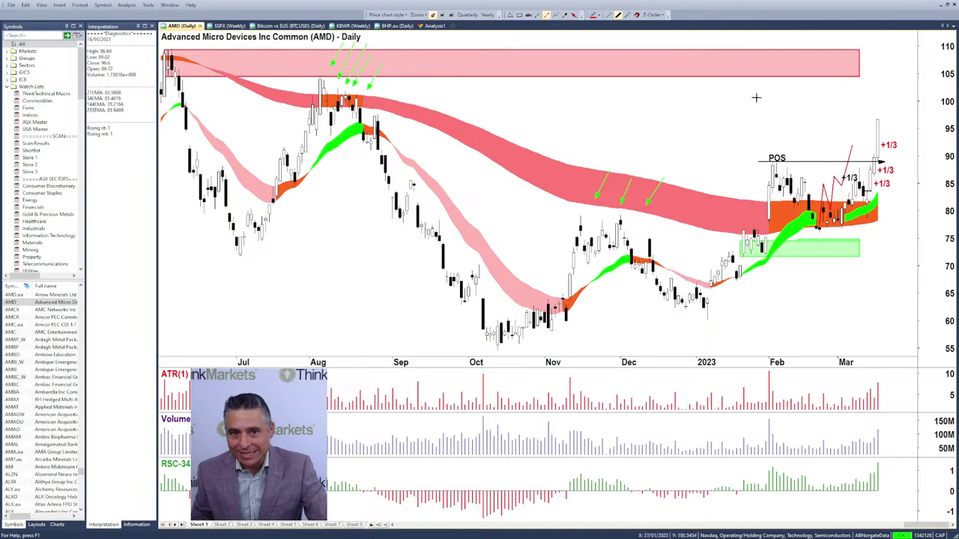
click(881, 149)
click(896, 140)
click(881, 138)
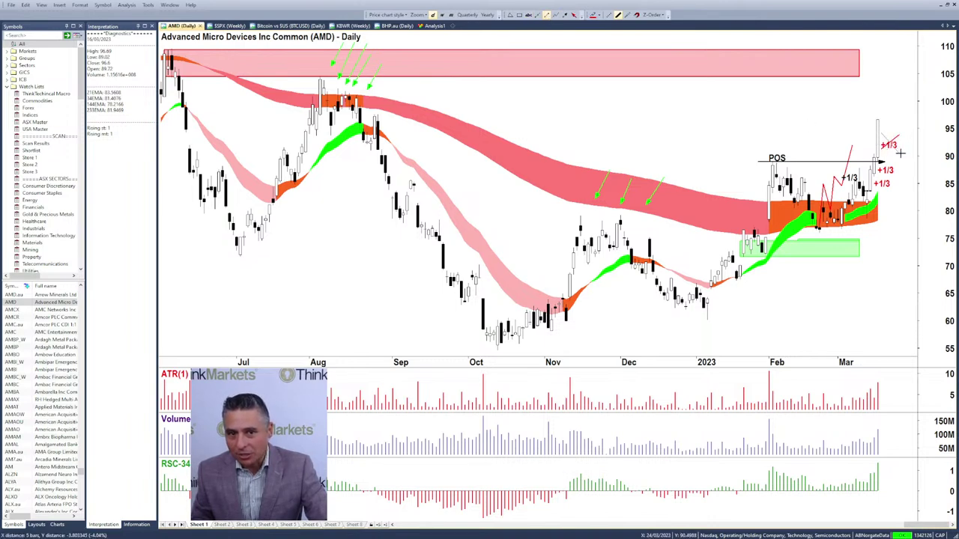
click(903, 153)
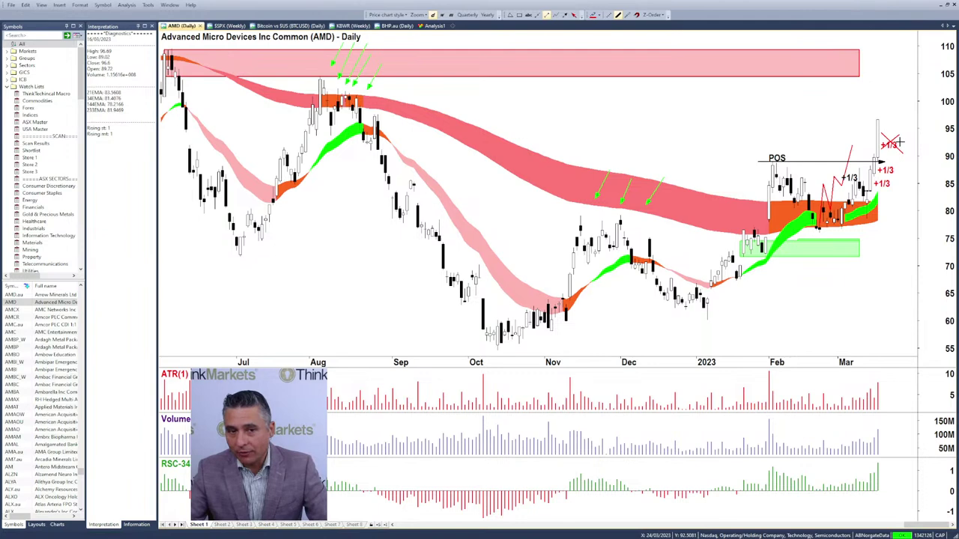
Draw a red arrow from AMD's latest high at about 96 back to late December at about 97.
click(573, 15)
mouse_move(869, 117)
mouse_down()
mouse_move(710, 117)
mouse_move(571, 85)
mouse_move(707, 118)
mouse_up()
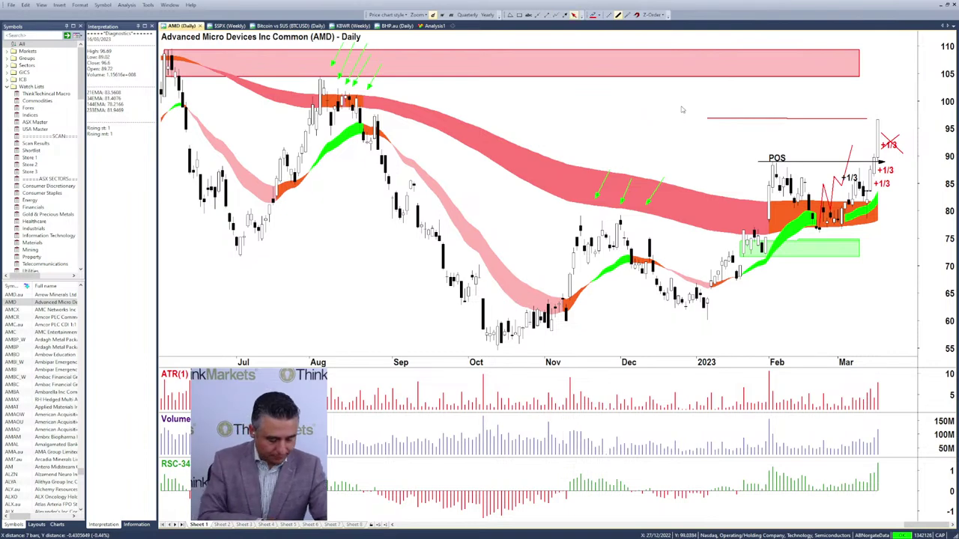
key(ctrl+z)
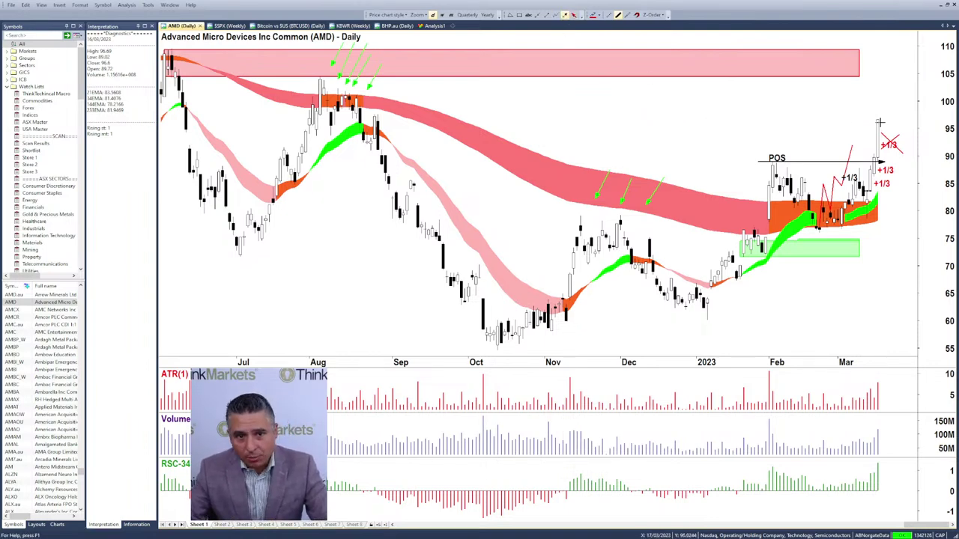
mouse_move(879, 122)
mouse_down()
mouse_move(664, 120)
mouse_move(683, 116)
mouse_up()
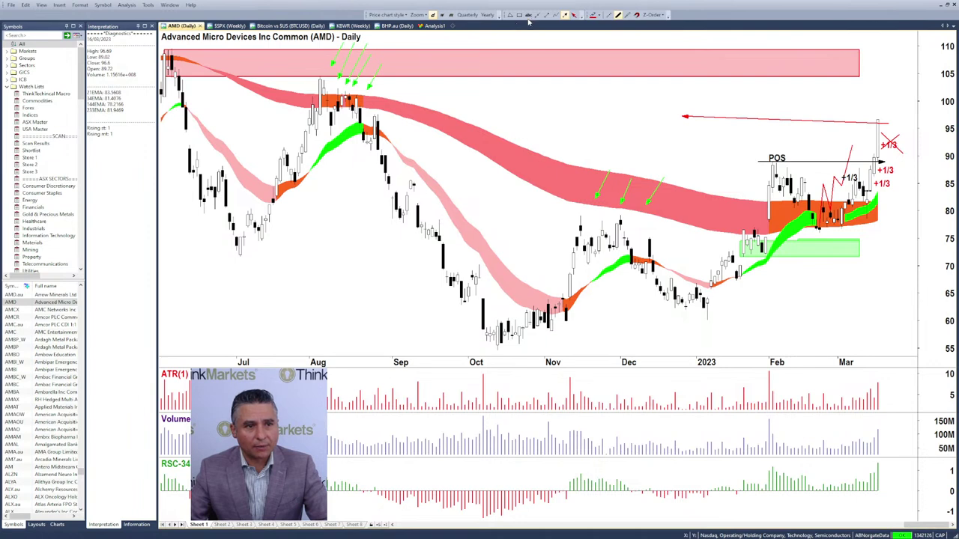
Sketch a red zigzag from about 88 to 98 above AMD's December candles, with one green rectangle below it and one above.
click(555, 15)
mouse_move(619, 166)
mouse_down()
mouse_move(620, 121)
mouse_move(630, 110)
mouse_move(640, 139)
mouse_move(646, 109)
mouse_up()
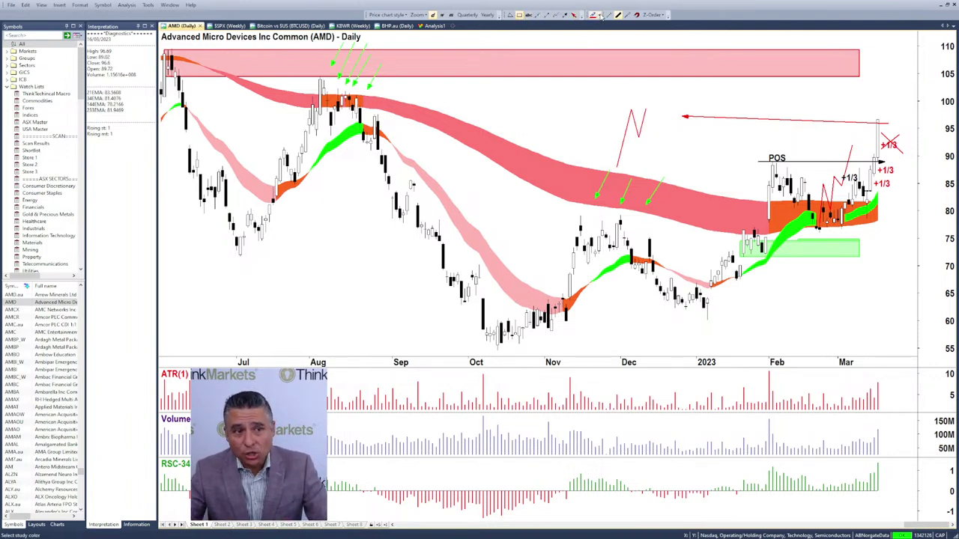
click(593, 15)
drag(627, 142, 657, 149)
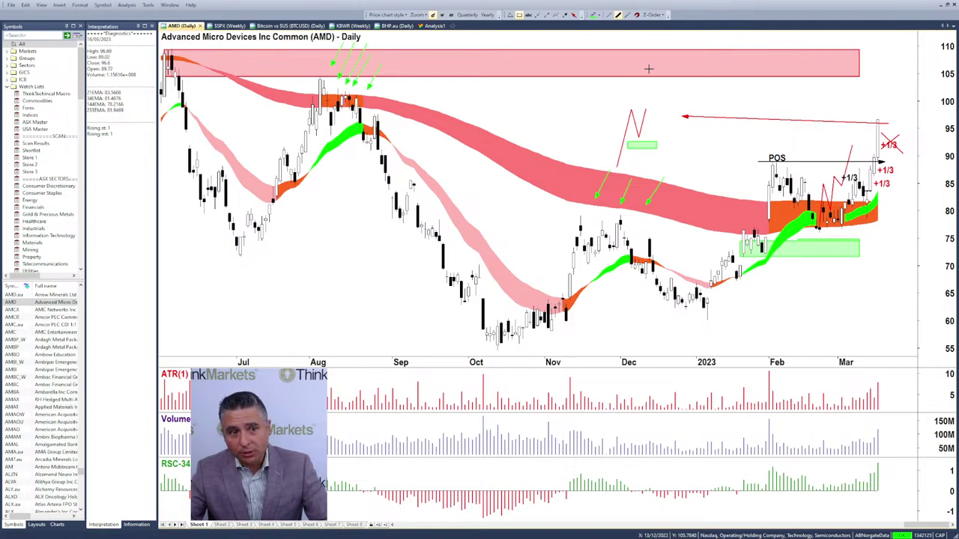
drag(649, 63, 657, 105)
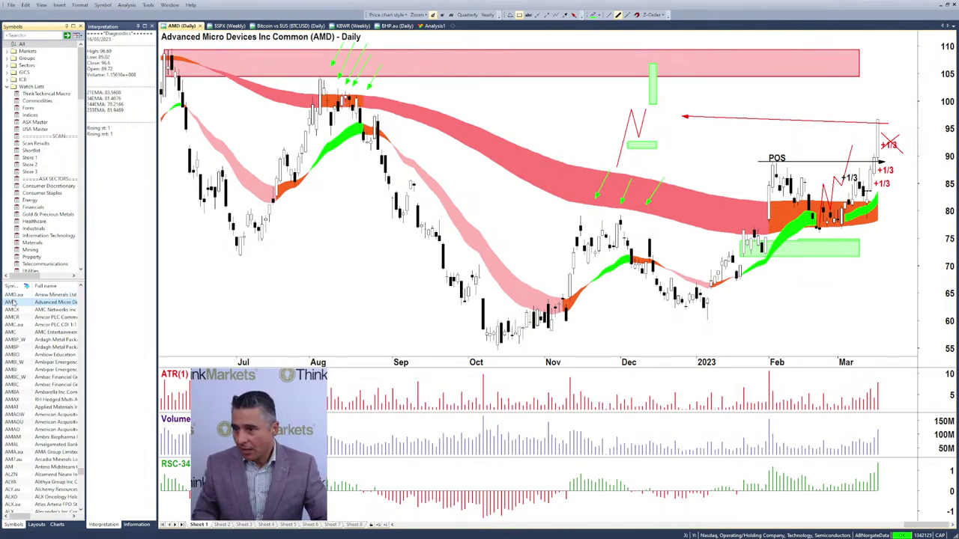
Open the NVIDIA (NVDA) daily chart, mark a red supply zone at about 280 to 290 and label the latest candle "+1/3".
text(NVDA)
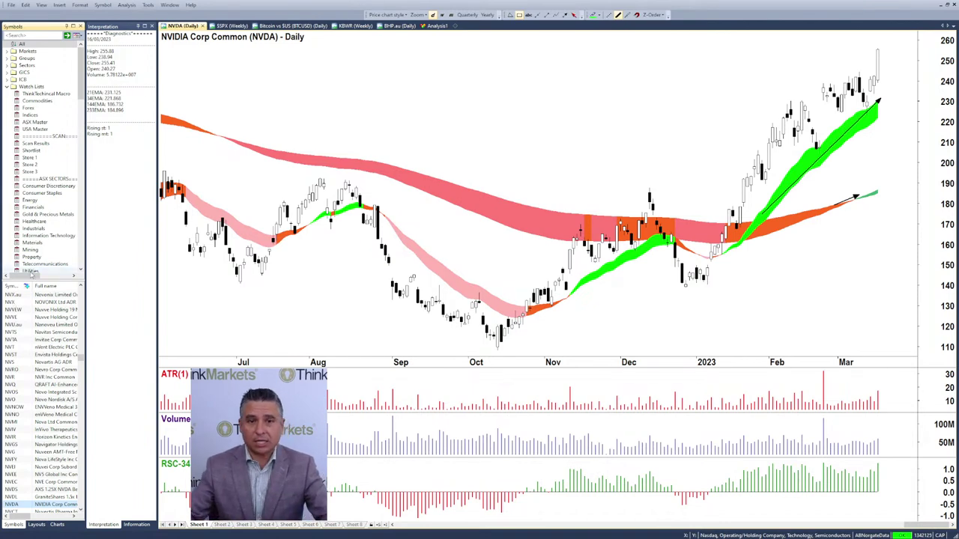
scroll(758, 140, down, 2)
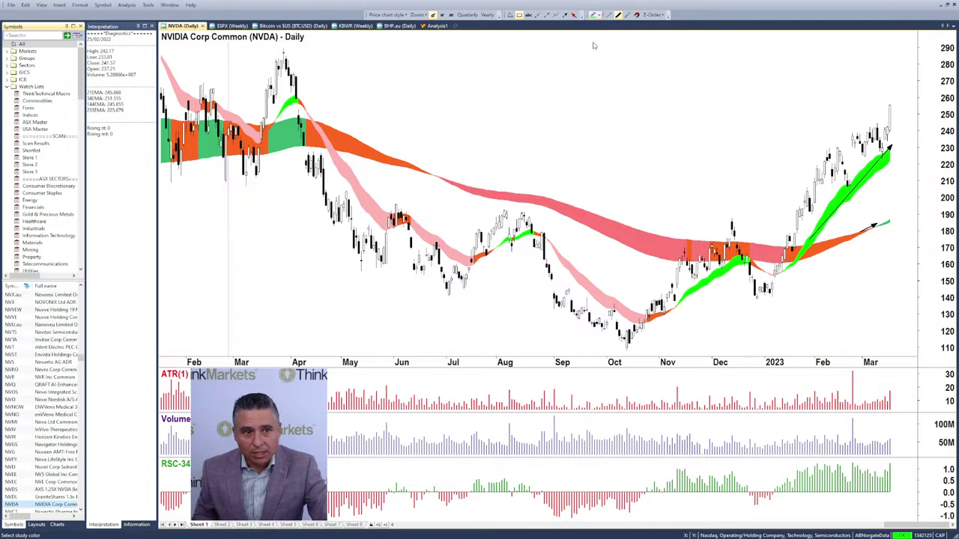
drag(280, 46, 950, 66)
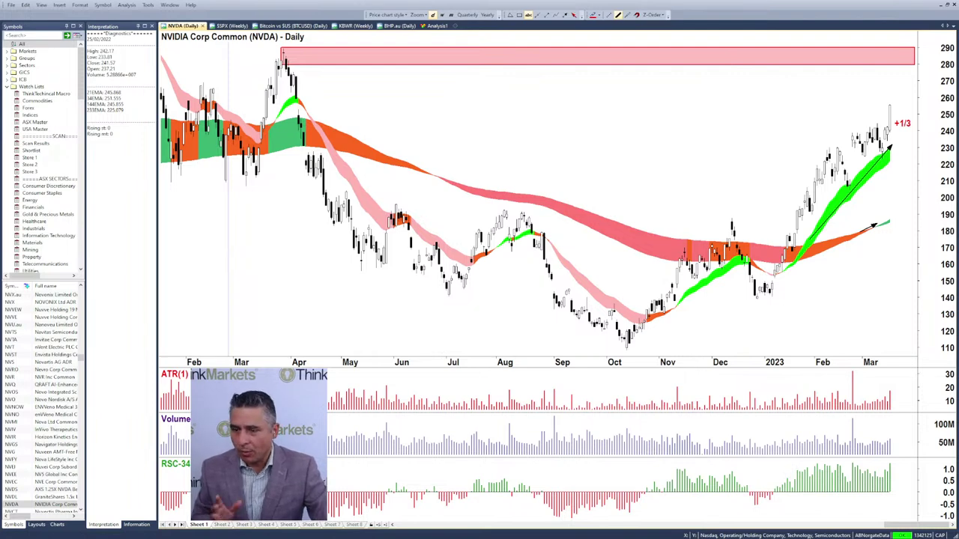
Open the Starbucks (SBUX) daily chart and examine its annotated price action from December to March.
scroll(14, 358, down, 6)
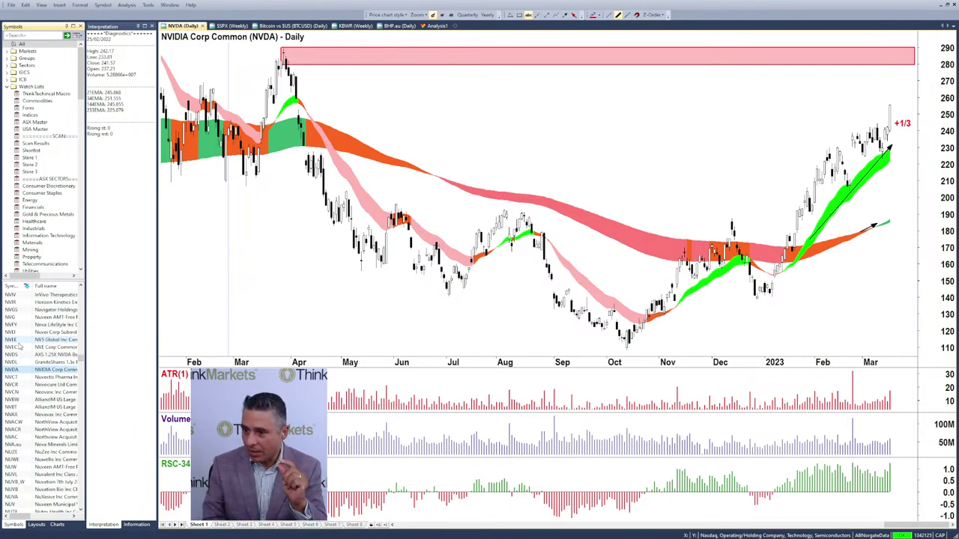
text(sbux)
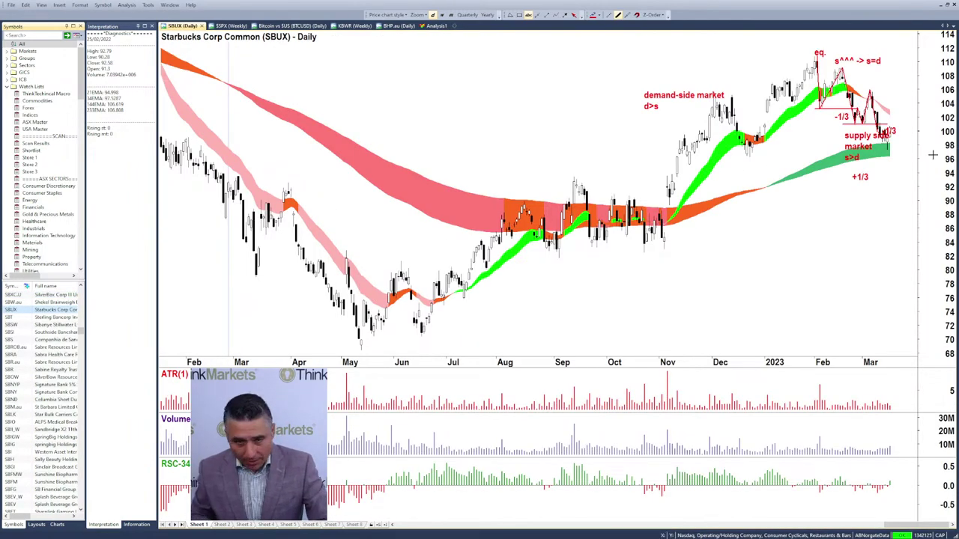
scroll(779, 196, up, 3)
scroll(740, 257, up, 2)
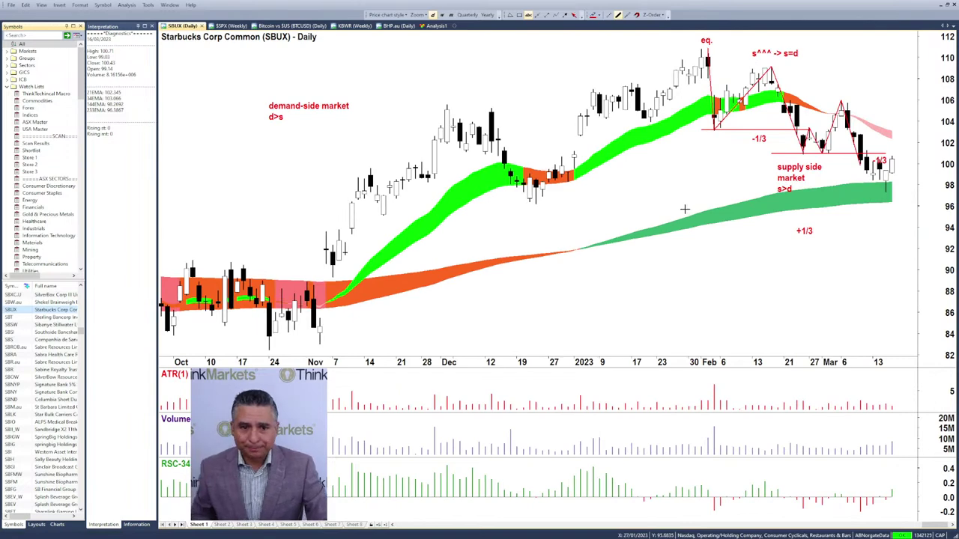
scroll(738, 253, up, 2)
scroll(738, 253, down, 2)
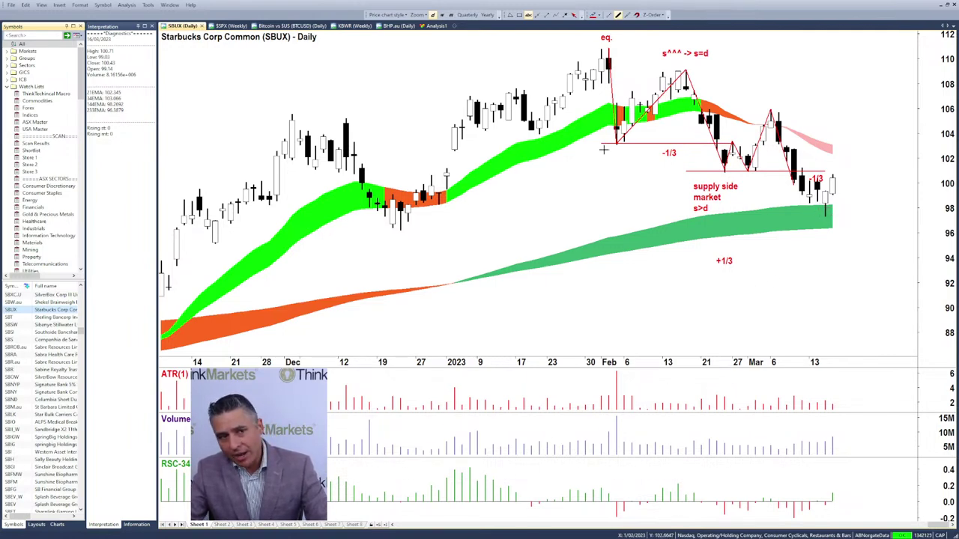
Draw two red arrows pointing to the two latest Starbucks candles just above the green long-term band.
click(565, 14)
mouse_move(837, 204)
mouse_down()
mouse_move(869, 218)
mouse_move(835, 203)
mouse_up()
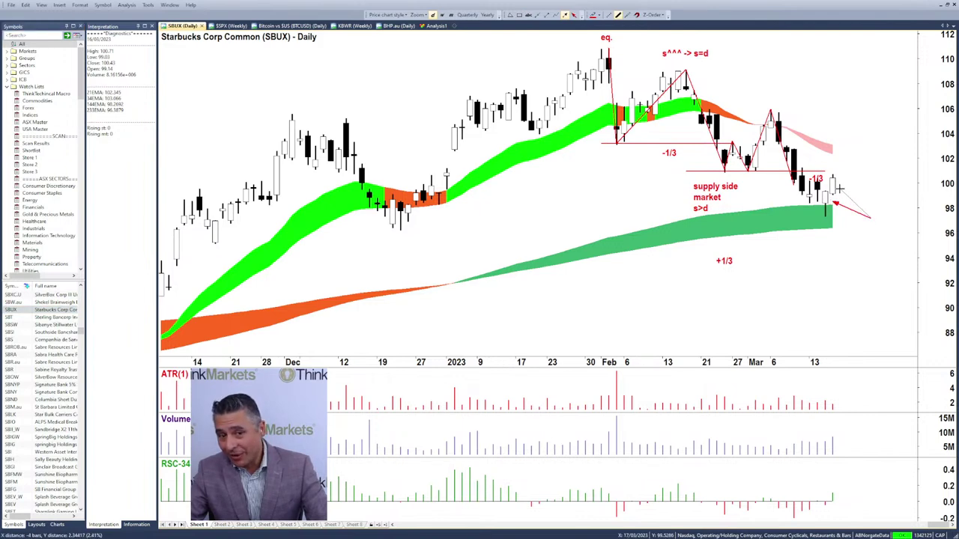
click(840, 189)
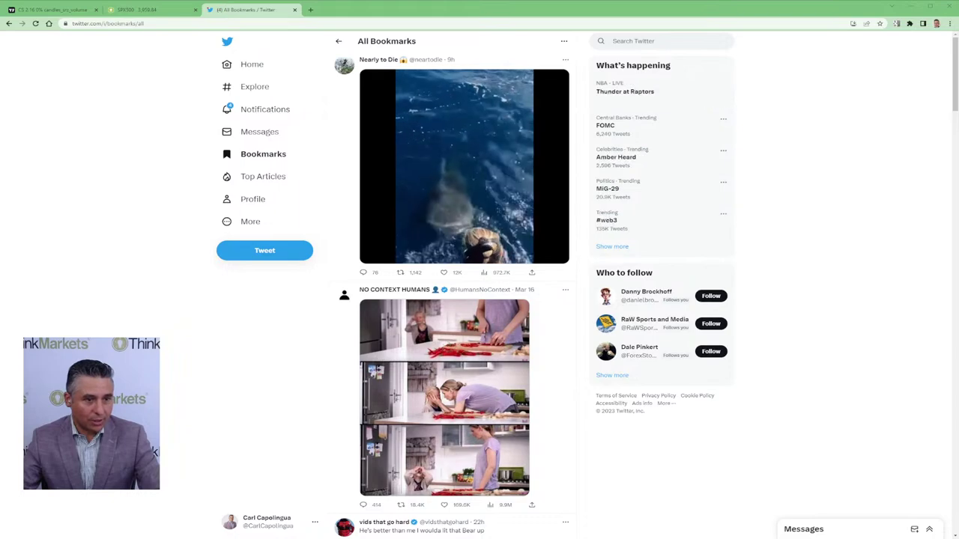
click(560, 256)
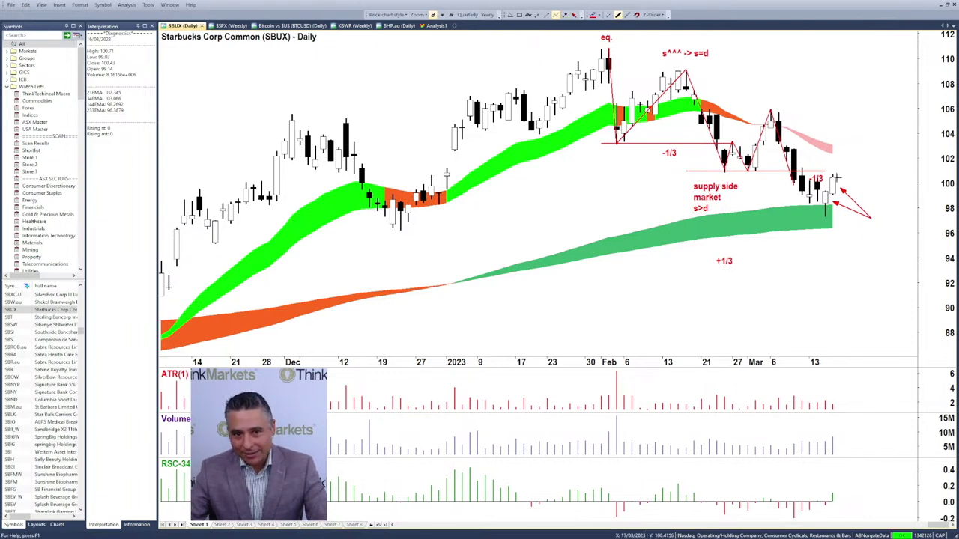
Draw a rising red zigzag from Starbucks' latest candle at about 100 to about 104 and label it "+1/3".
mouse_move(833, 178)
mouse_down()
mouse_move(841, 155)
mouse_move(851, 181)
mouse_move(856, 136)
mouse_up()
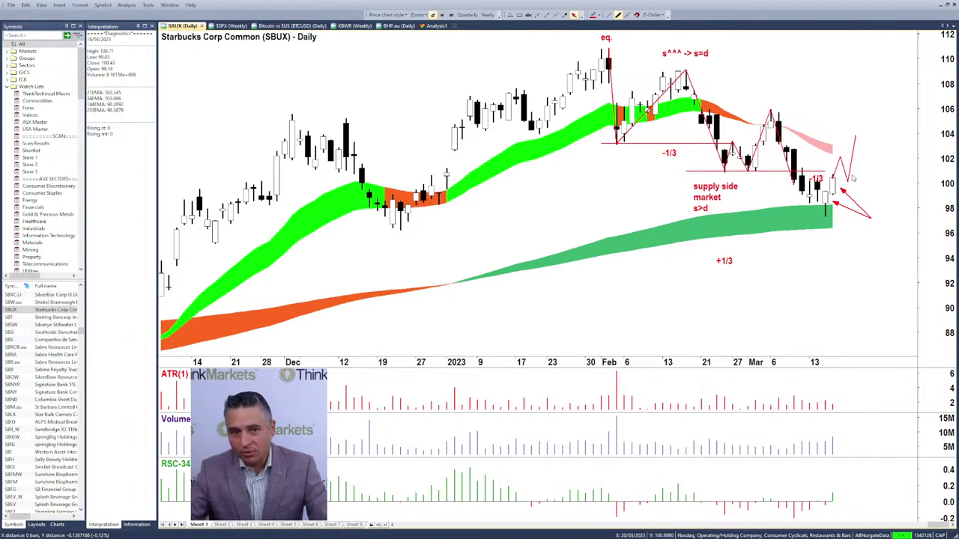
key(Escape)
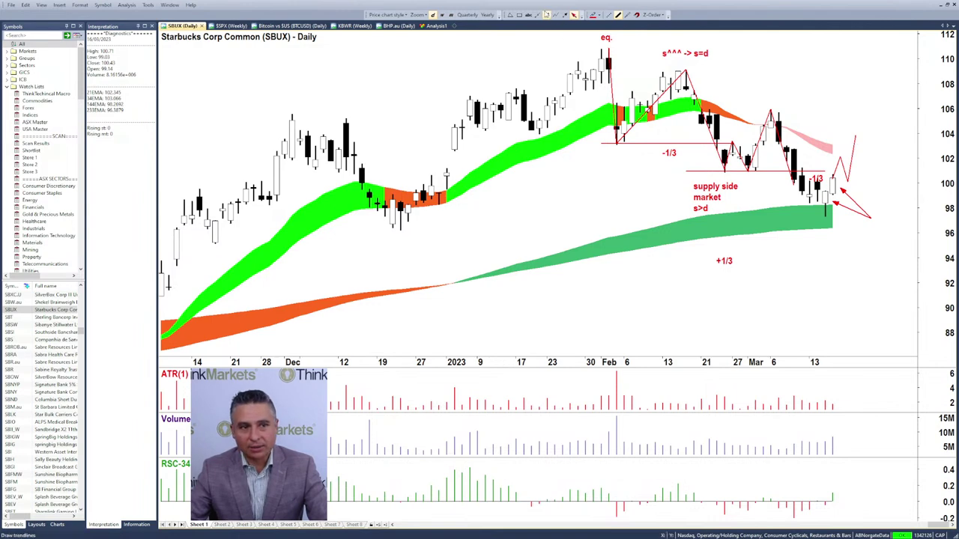
click(853, 159)
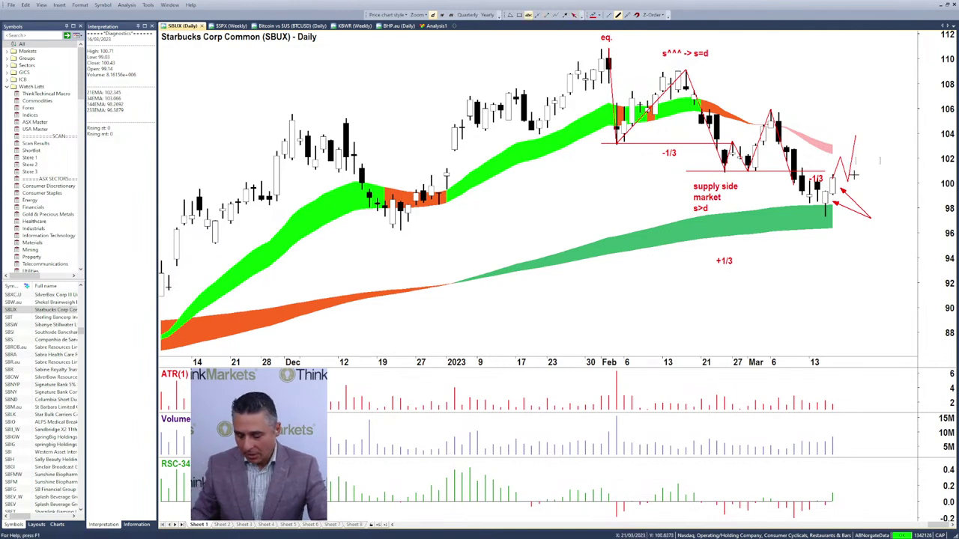
text(+1/3)
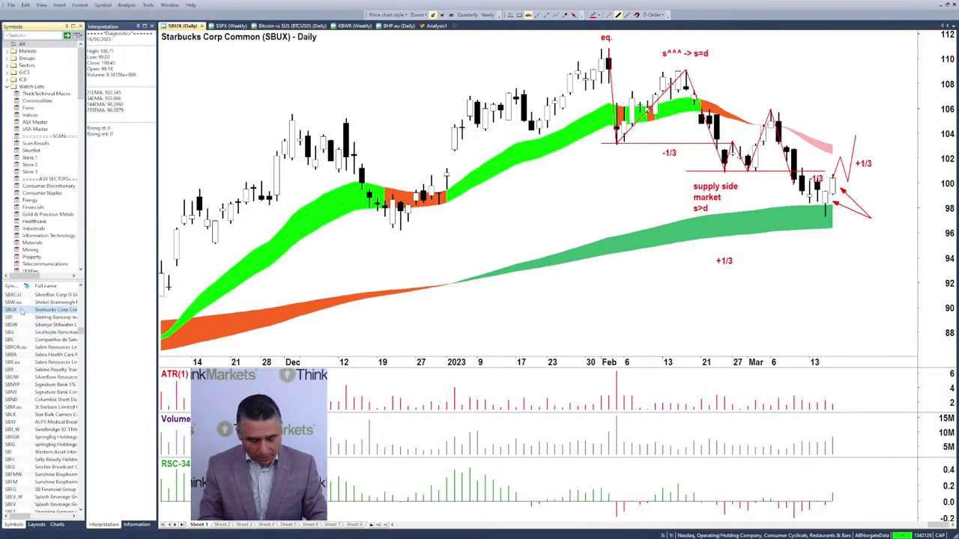
Open the Skywater Technology (SKYT) daily chart and review its price history back to mid-2022.
text(skyt)
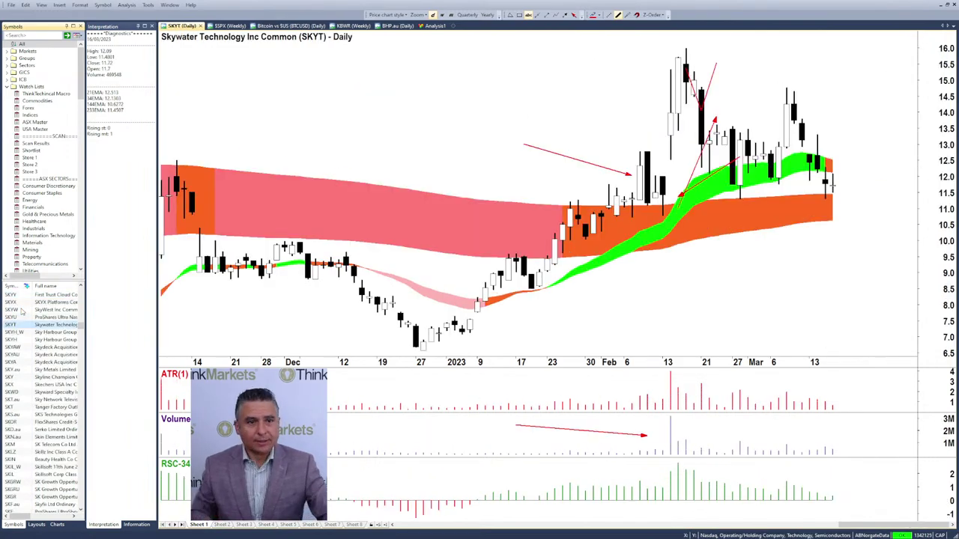
scroll(591, 224, down, 3)
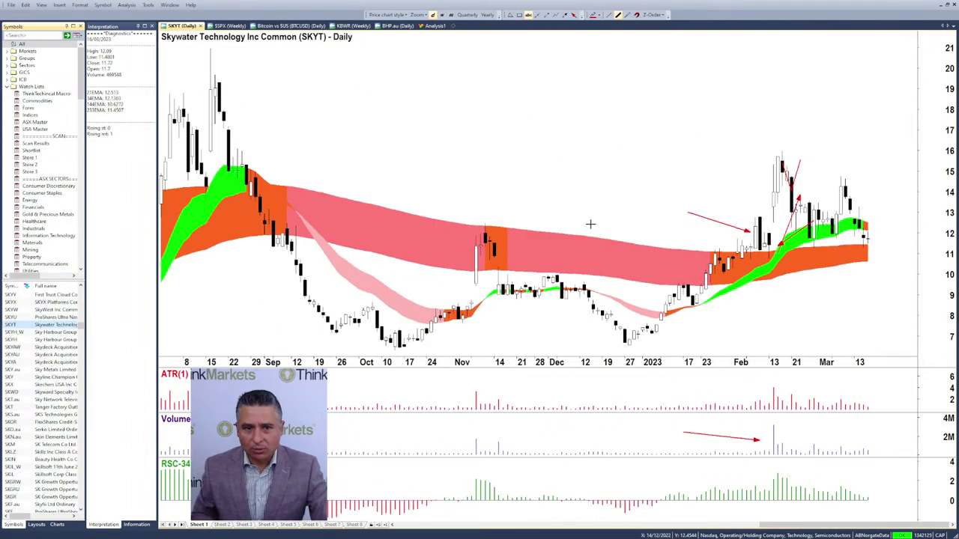
scroll(591, 224, up, 3)
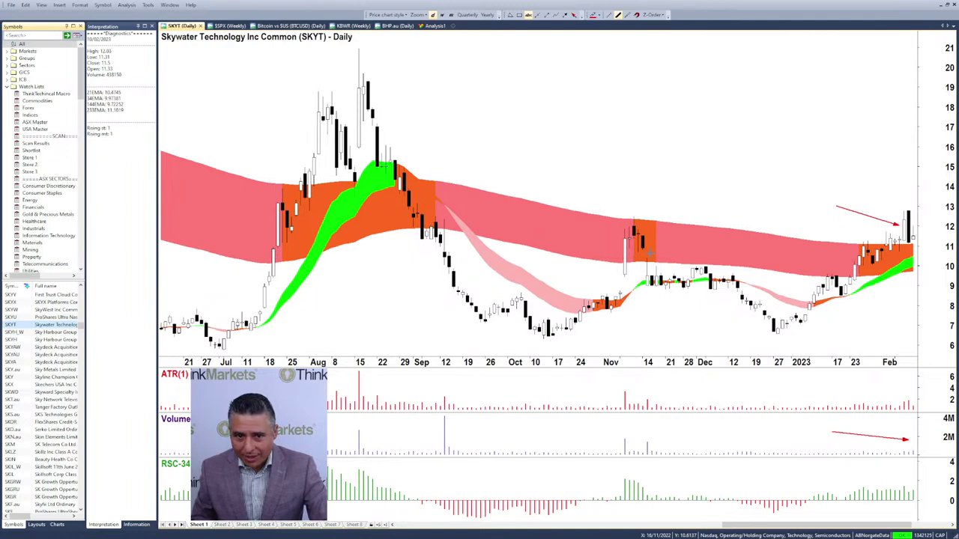
Review Skywater's price action to mid-March and highlight the closing price of the 28 February candle in the data readout.
scroll(650, 254, down, 3)
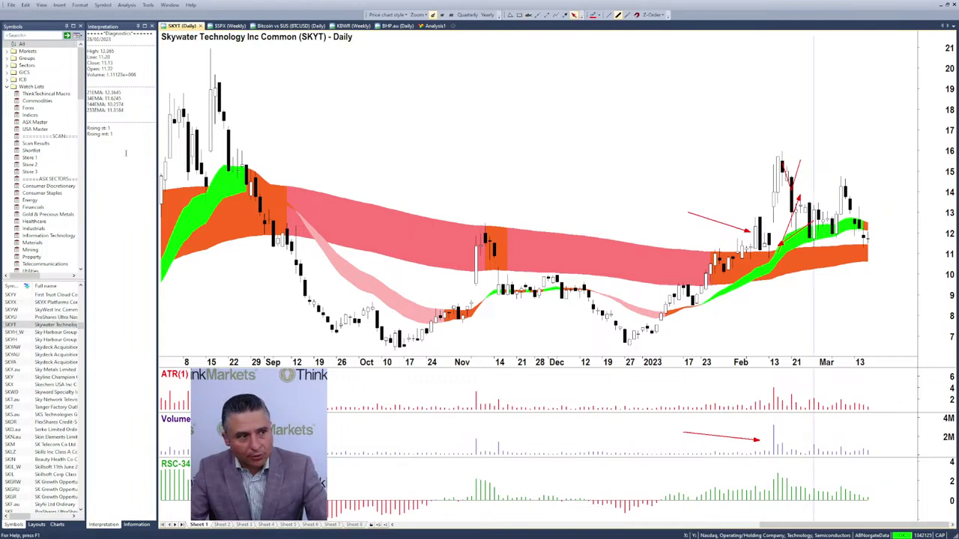
double_click(107, 62)
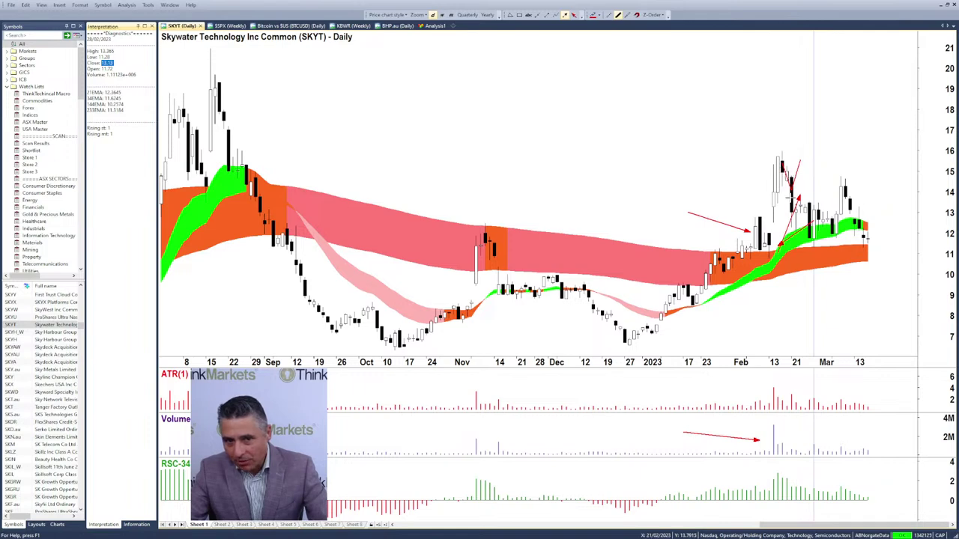
scroll(790, 200, up, 2)
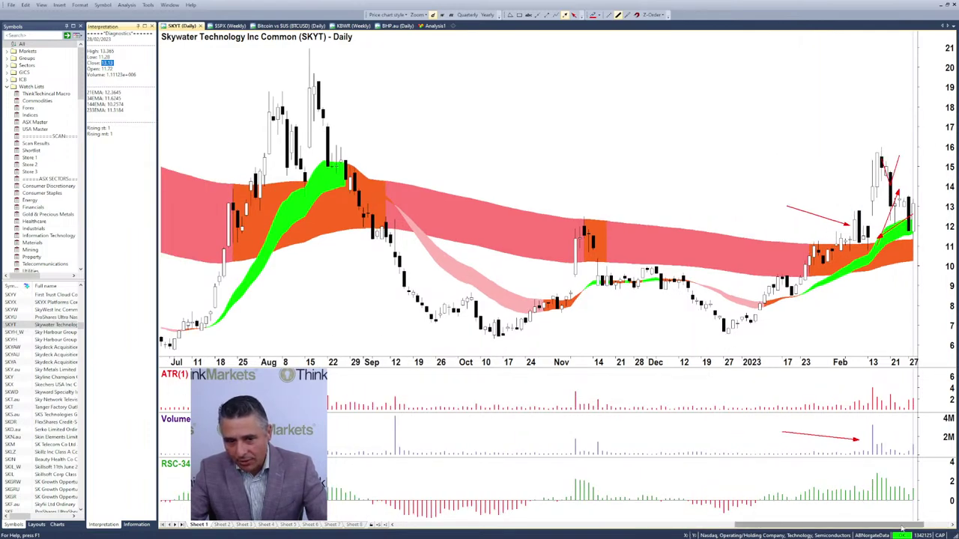
Draw a red arrow pointing down to the tall black candle at about 14 that follows Skywater's February peak.
mouse_move(903, 529)
mouse_down()
mouse_move(893, 529)
mouse_move(909, 528)
mouse_up()
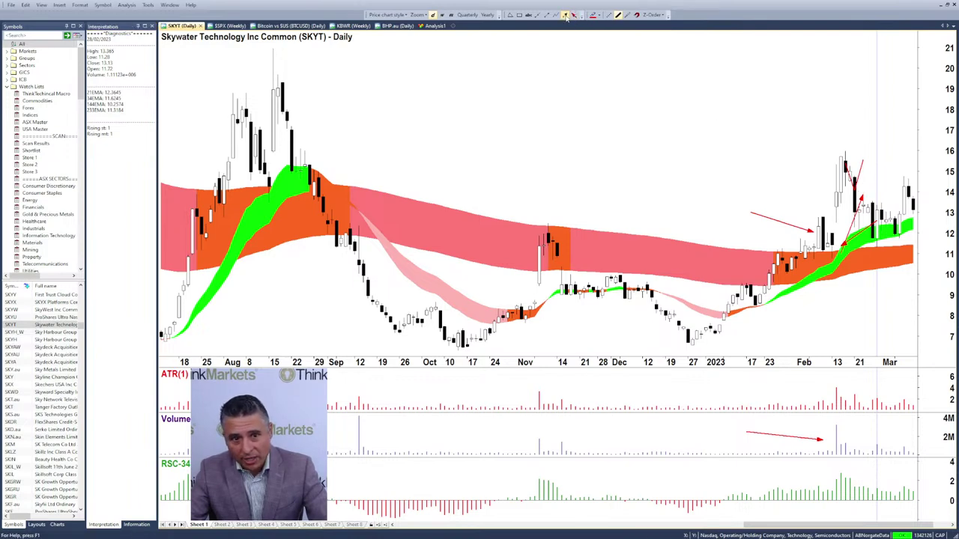
drag(876, 179, 858, 192)
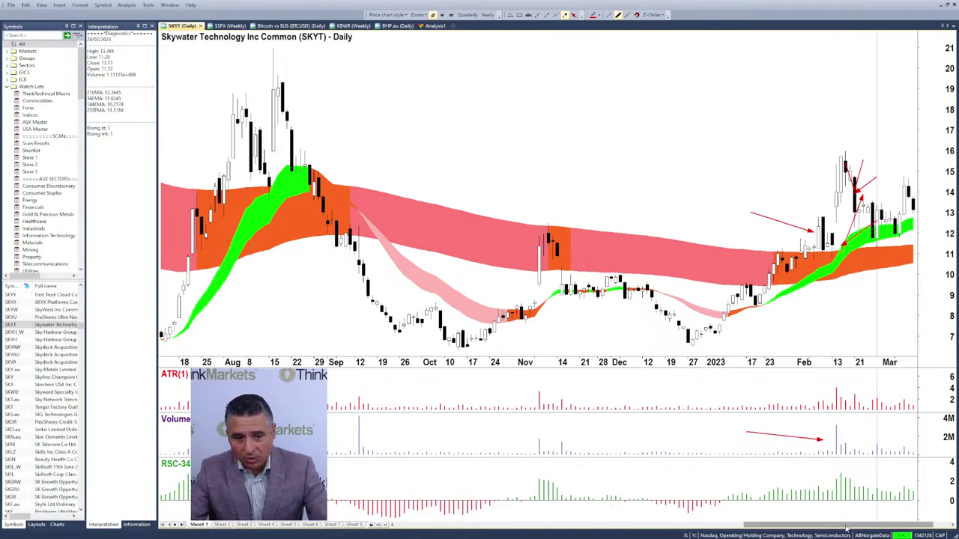
drag(847, 529, 855, 529)
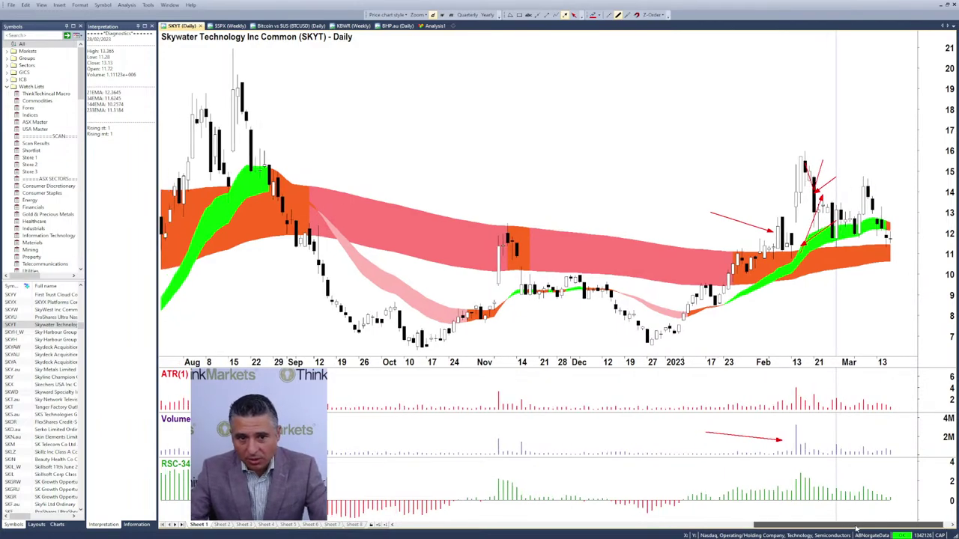
scroll(813, 251, down, 2)
scroll(813, 251, up, 4)
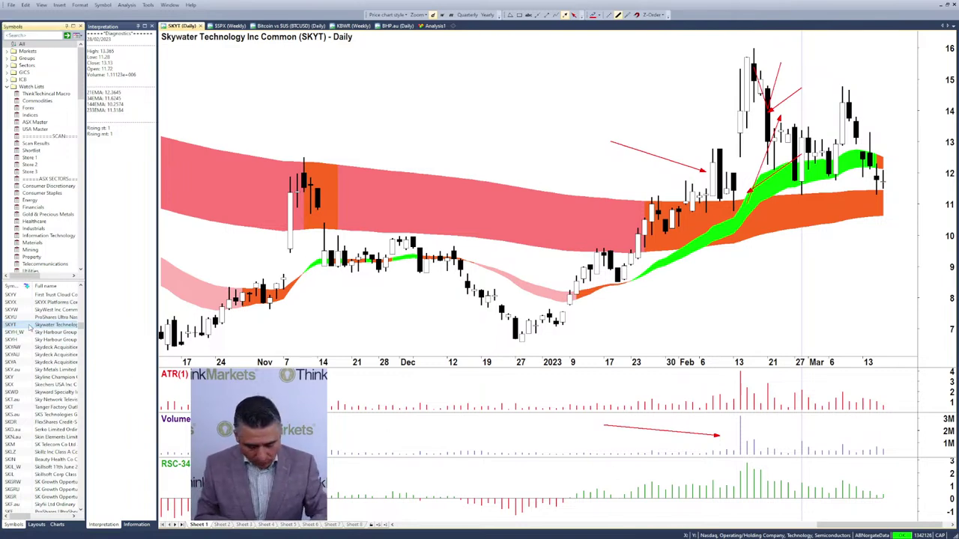
Open the Microsoft (MSFT) daily chart and review its price history back to mid-2021.
text(MSFT)
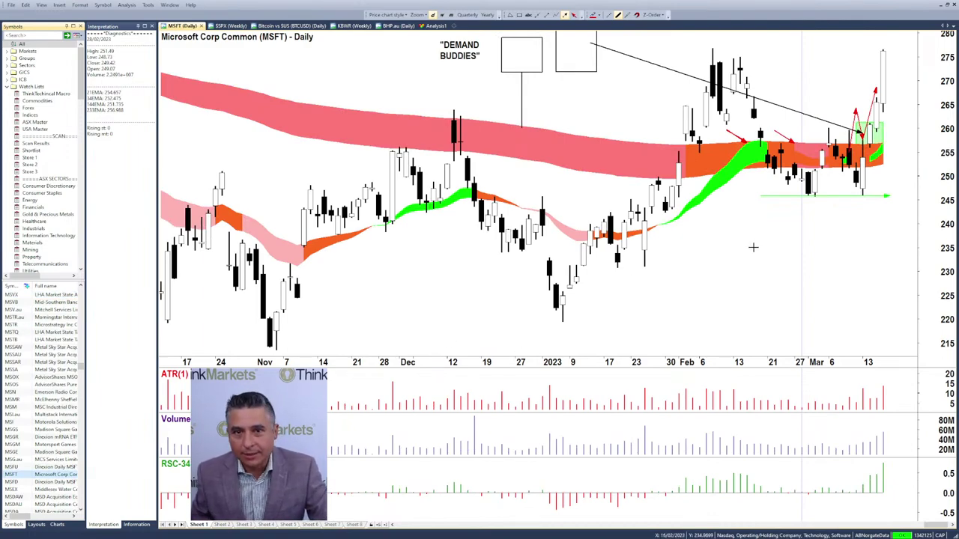
scroll(757, 260, down, 1)
scroll(757, 260, down, 4)
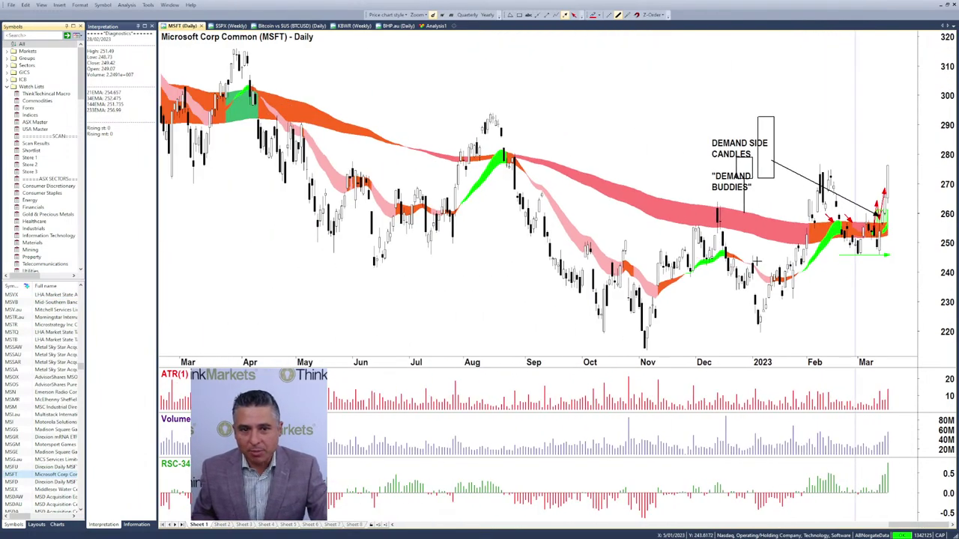
scroll(757, 270, down, 2)
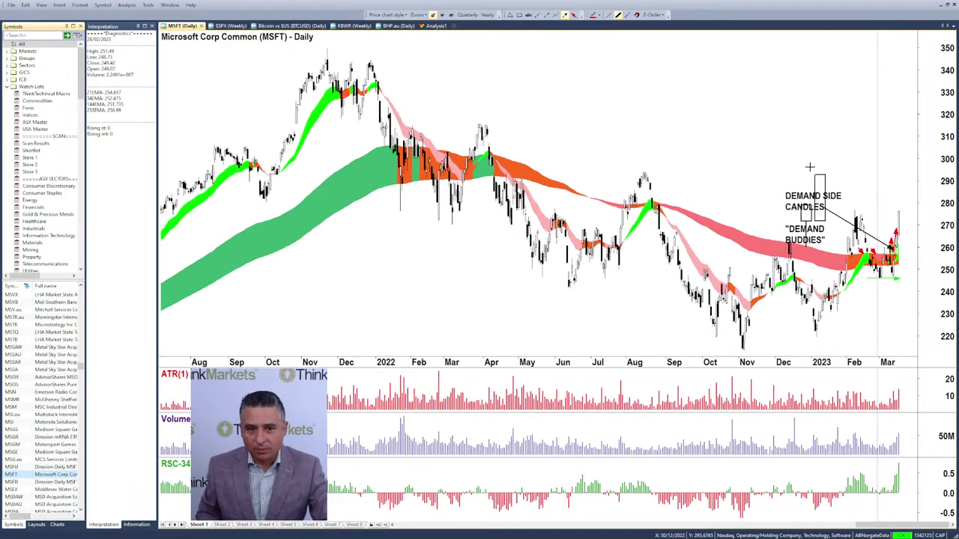
scroll(839, 307, up, 5)
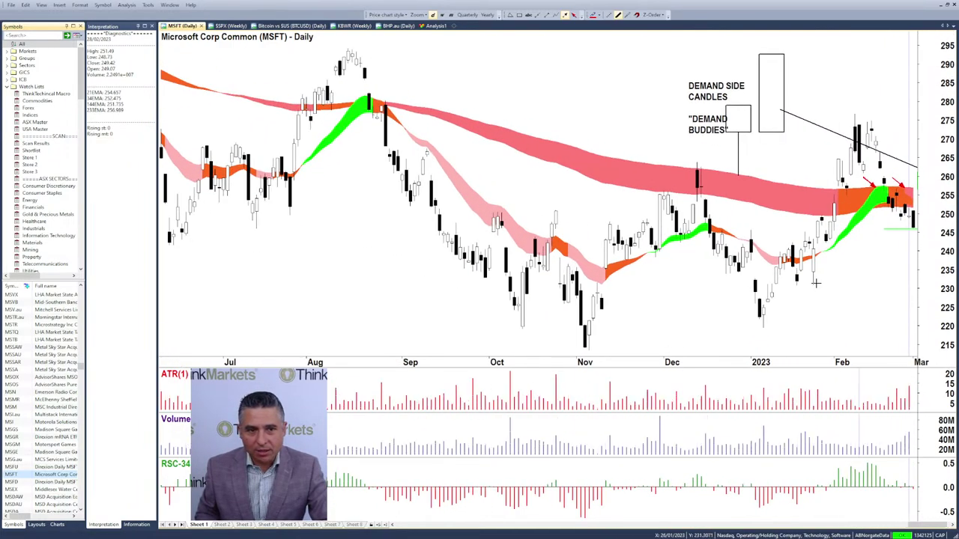
Add three red "+1/3" labels beside Microsoft's latest candles, at about 258, 262 and 270.
scroll(807, 290, up, 4)
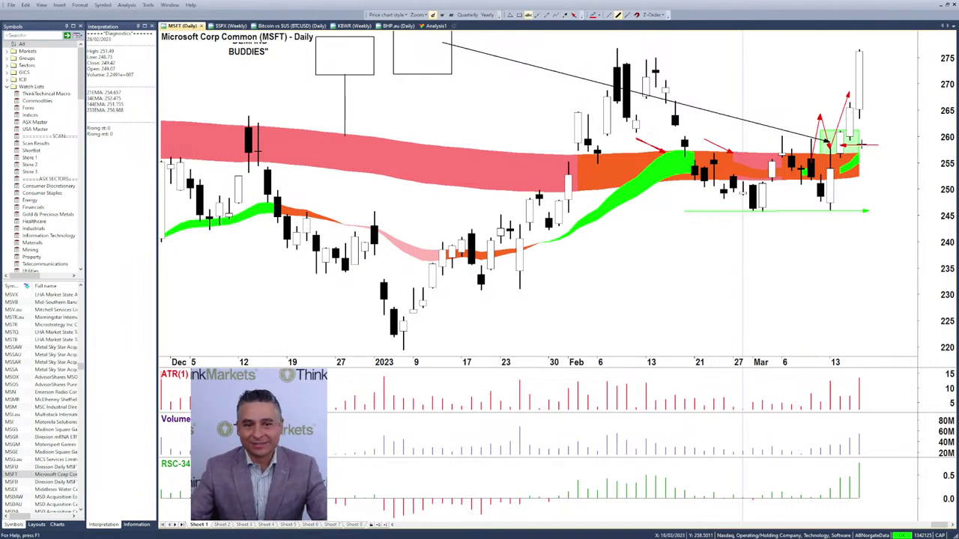
mouse_move(860, 150)
mouse_down()
mouse_move(883, 144)
mouse_move(861, 126)
mouse_move(879, 129)
mouse_up()
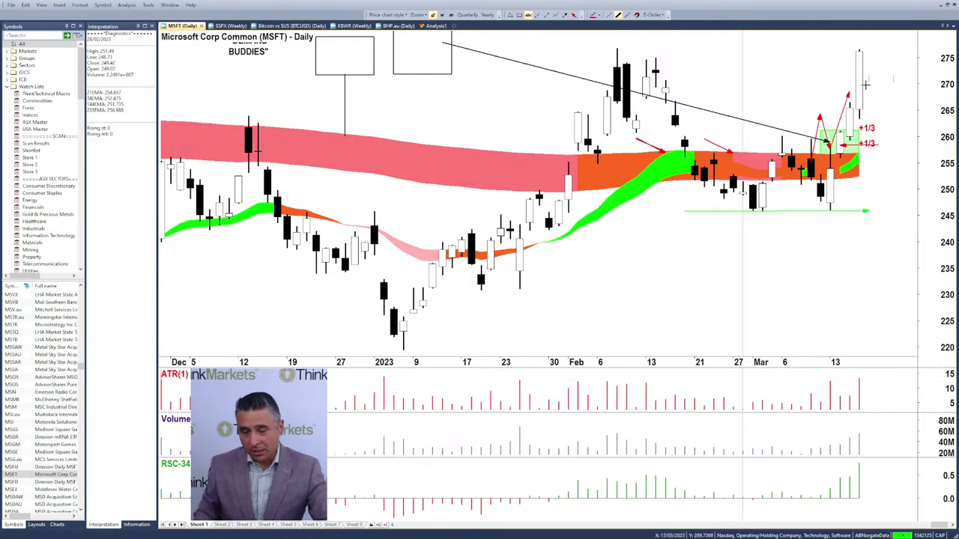
drag(865, 87, 891, 82)
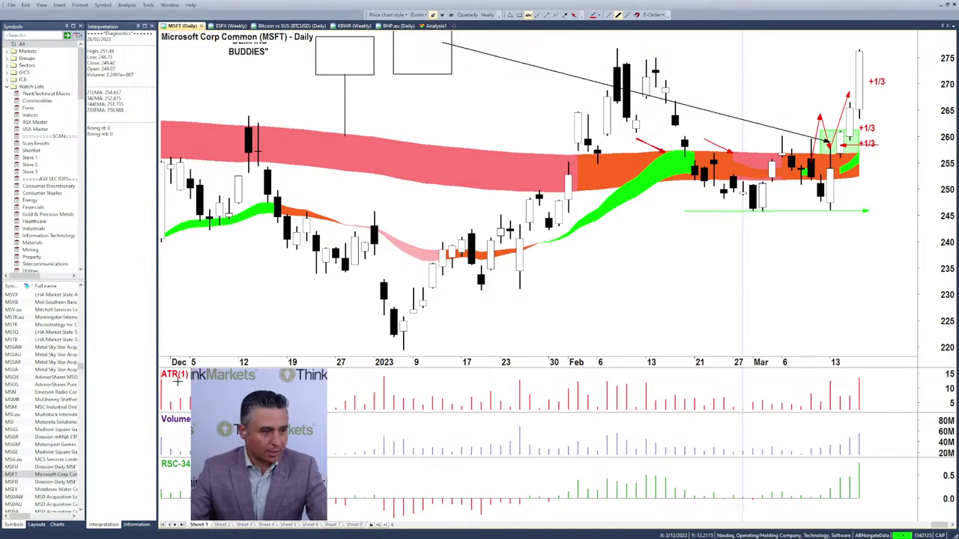
Open the Nike (NKE) daily chart and review its price history back to May 2022.
scroll(24, 387, down, 4)
scroll(24, 387, down, 2)
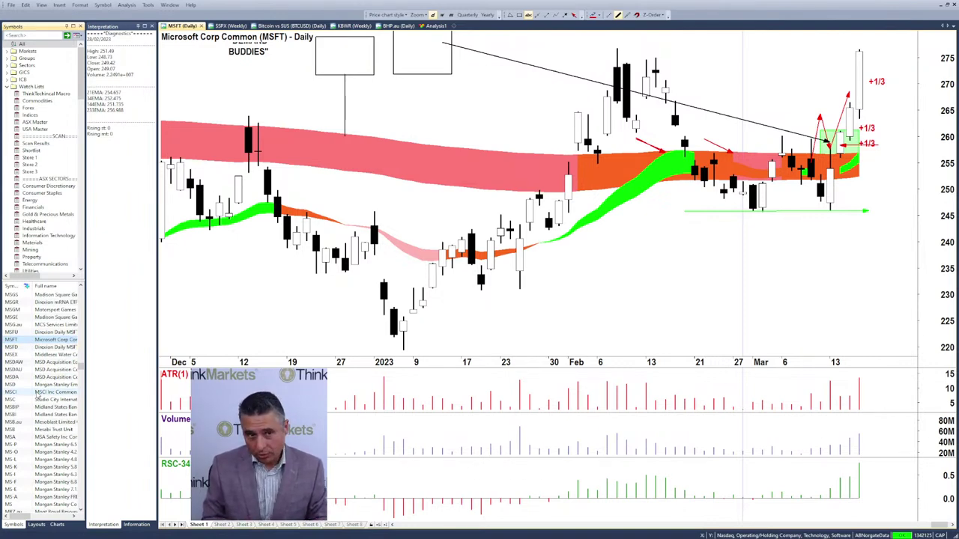
text(nke)
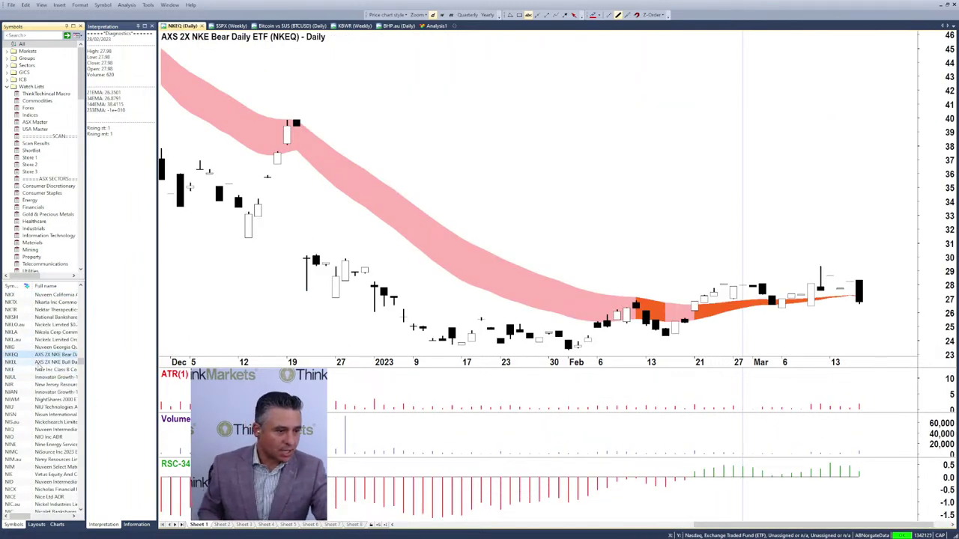
click(52, 370)
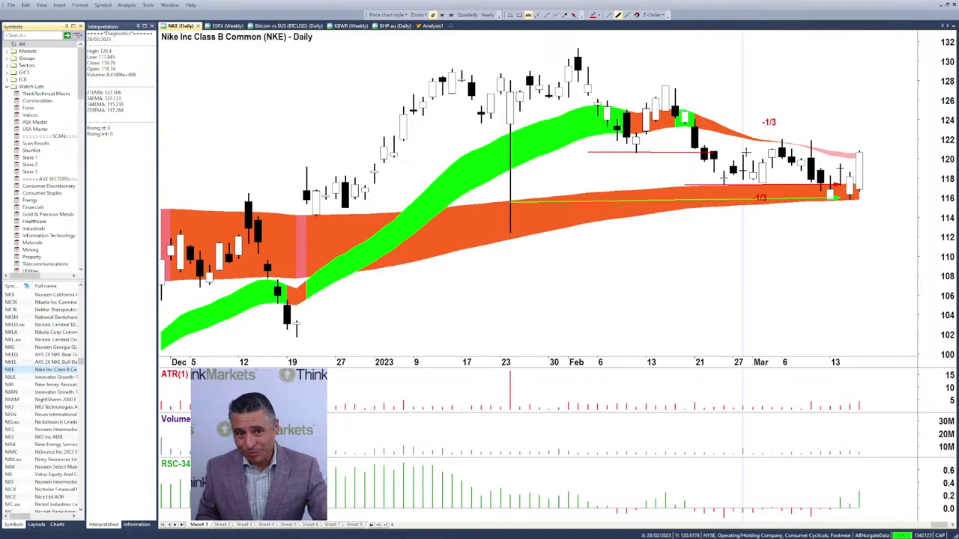
scroll(793, 281, down, 1)
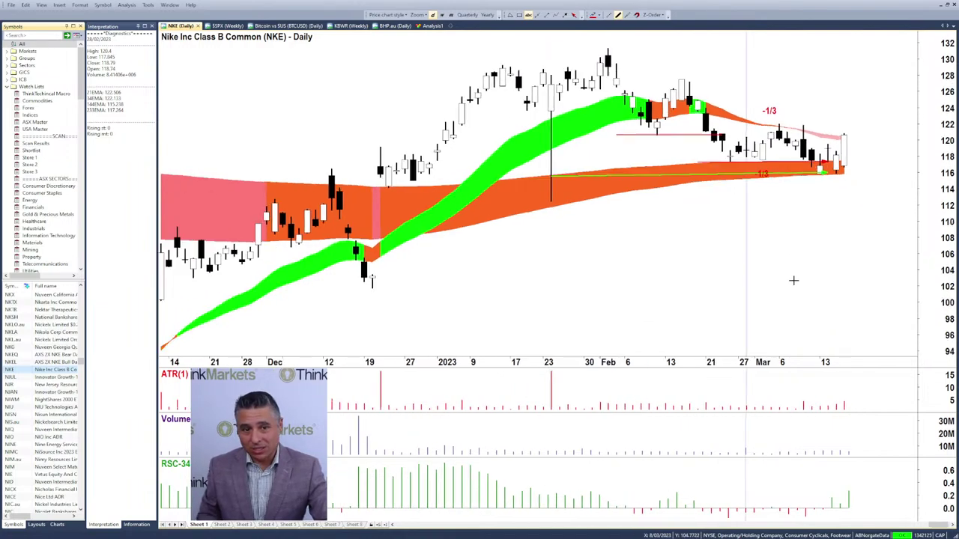
scroll(793, 280, down, 5)
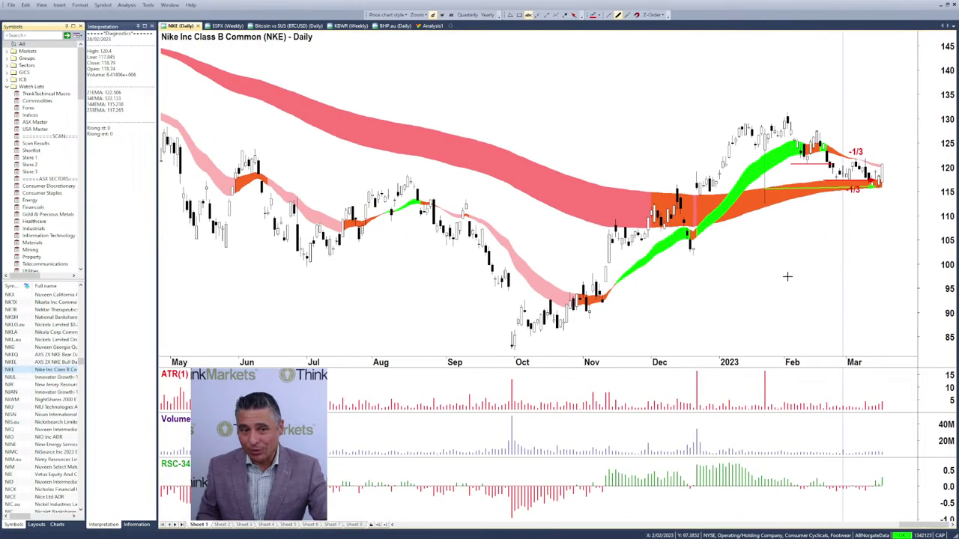
scroll(893, 251, up, 1)
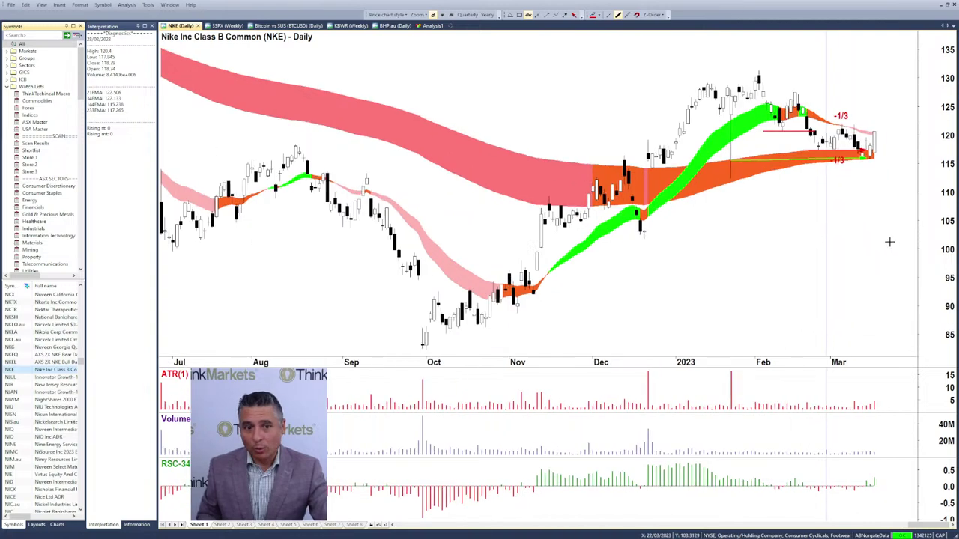
Draw a red horizontal line at about 116 under Nike's latest candles, with a downward arrow labelled "-1/3".
scroll(776, 262, up, 4)
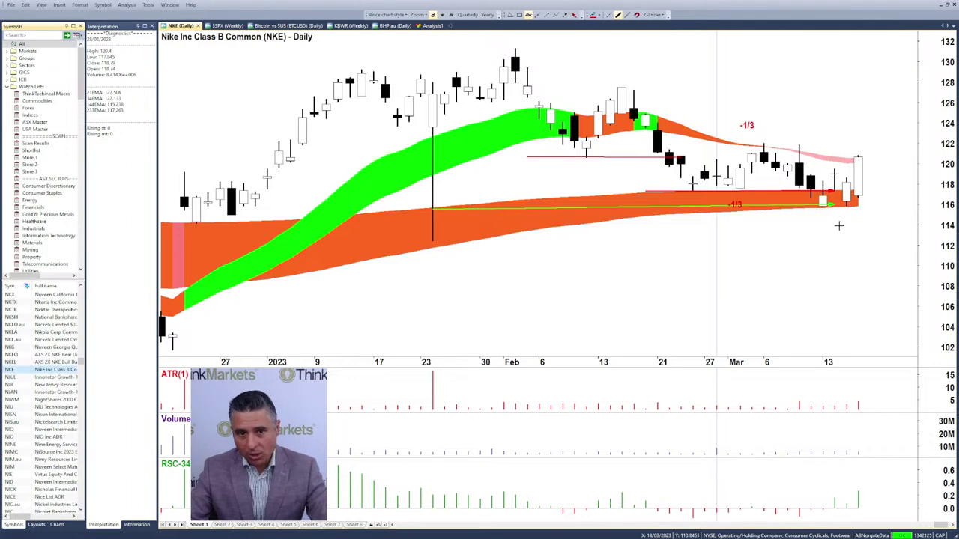
drag(857, 206, 905, 206)
click(565, 15)
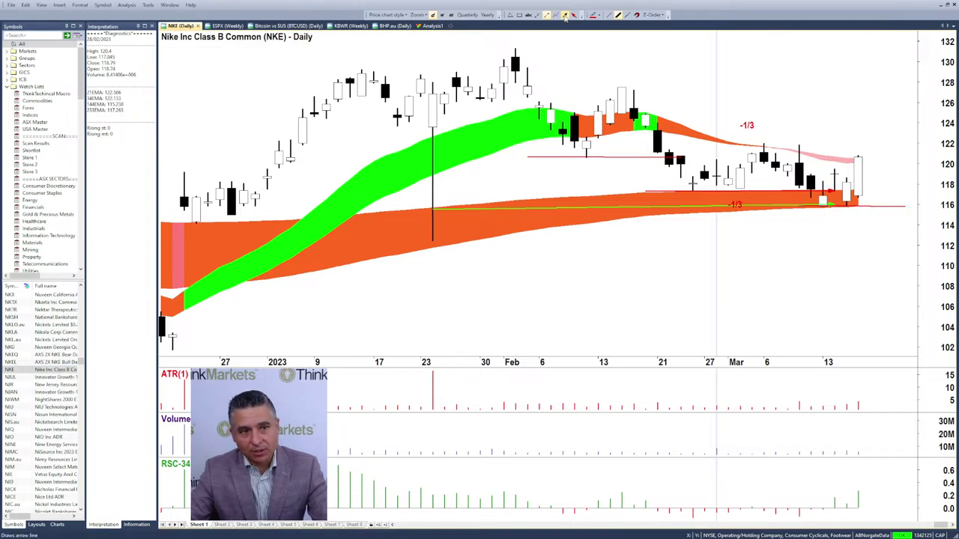
drag(869, 206, 870, 237)
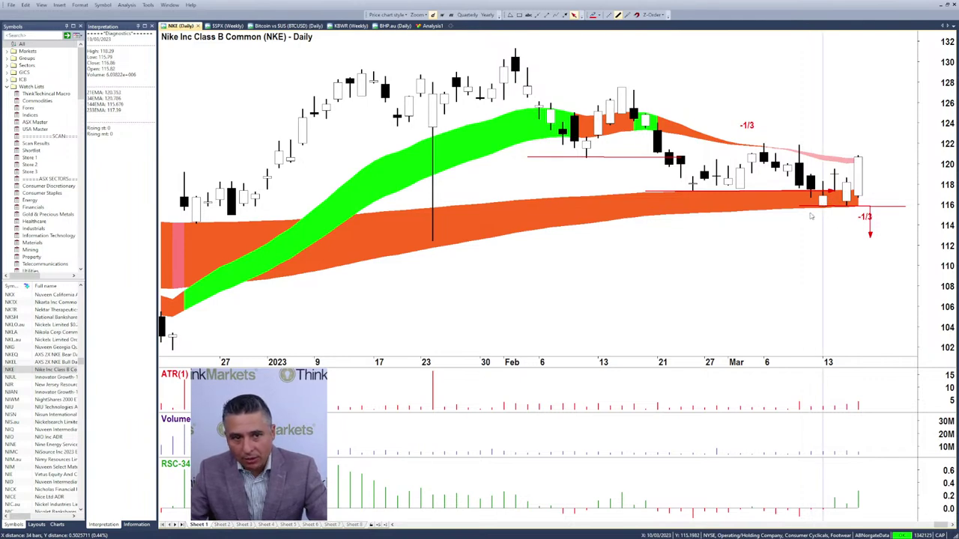
double_click(99, 59)
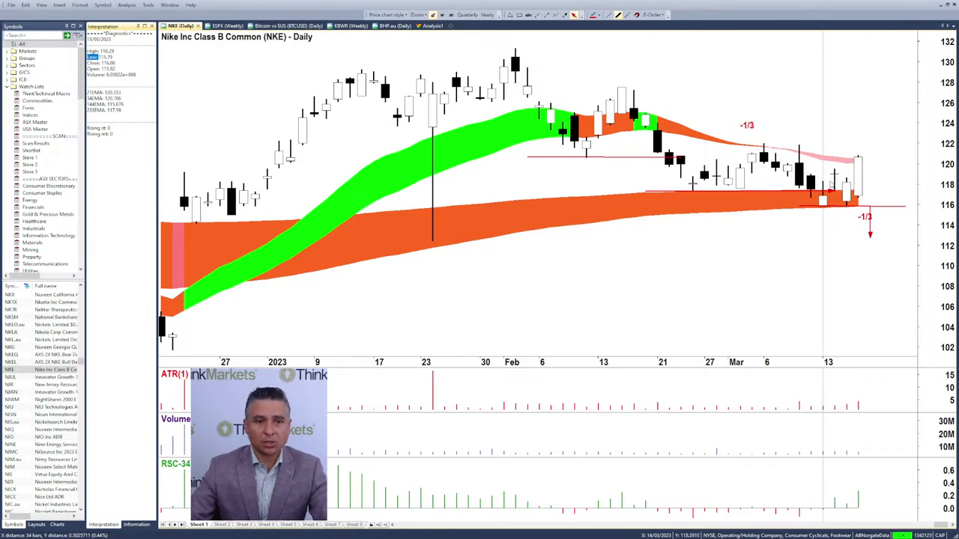
Draw a red zigzag from Nike's latest candle up to about 123 labelled "+1/3", and move the upper "-1/3" label below the early-February support line.
click(556, 15)
drag(860, 158, 885, 133)
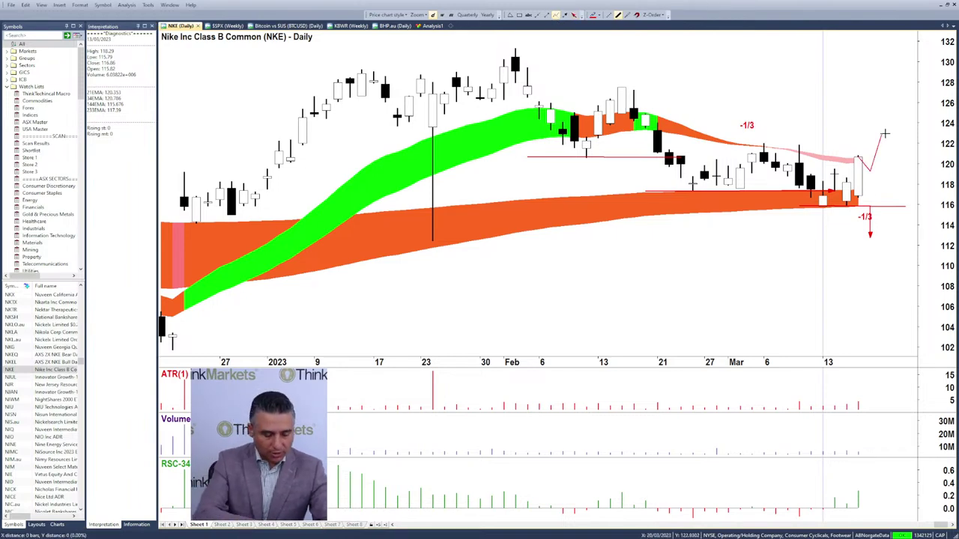
click(642, 162)
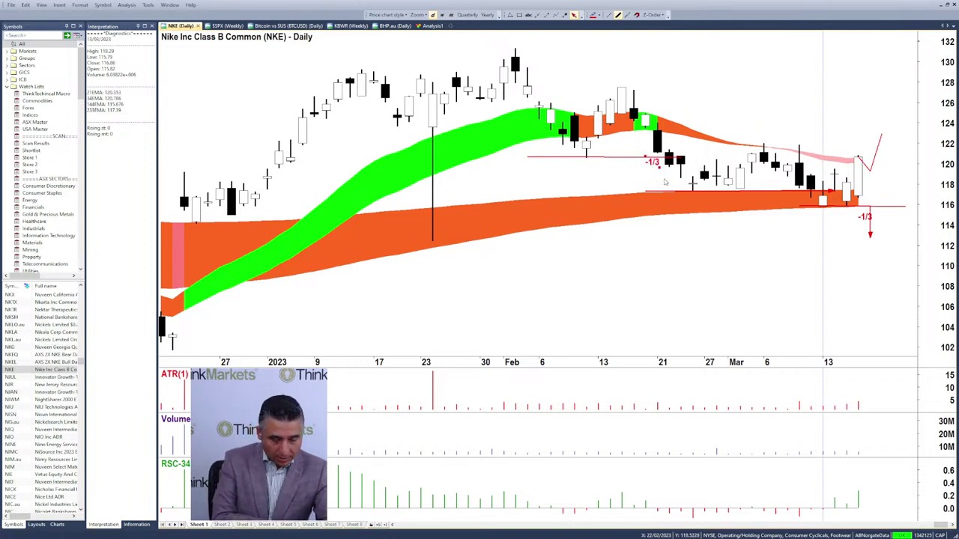
click(889, 148)
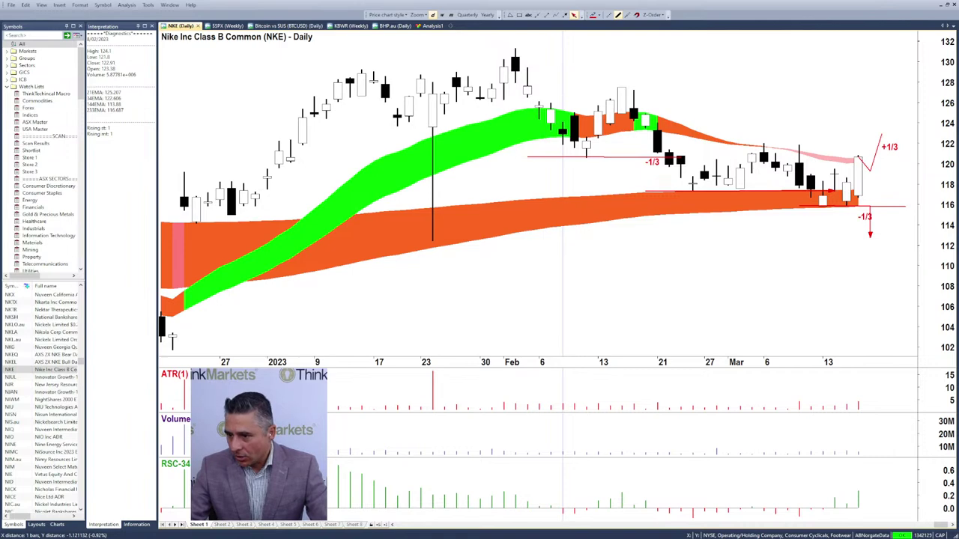
Open the Insight Enterprises (NSIT) daily chart and review its price history back to April 2022.
click(12, 371)
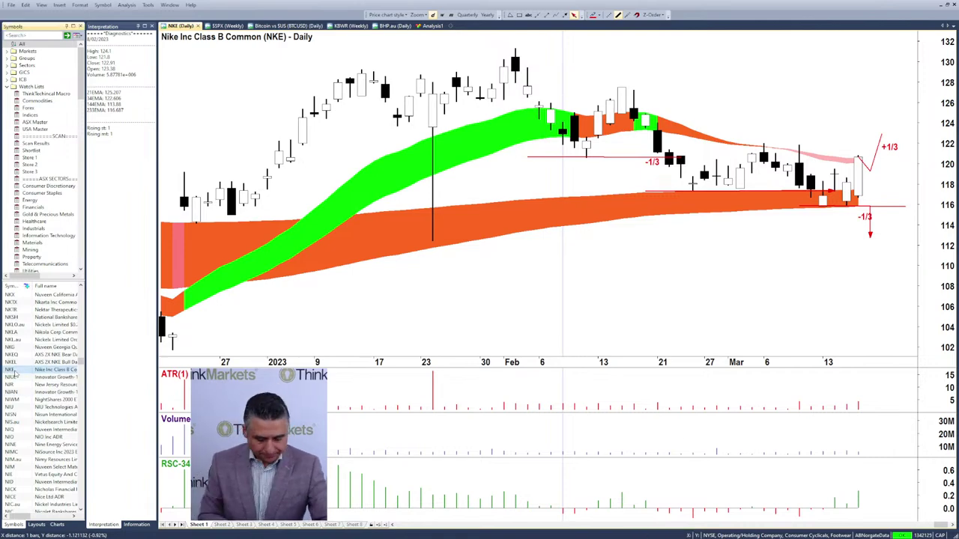
key(Down)
key(Down)
key(Down)
key(Down)
key(Down)
key(Down)
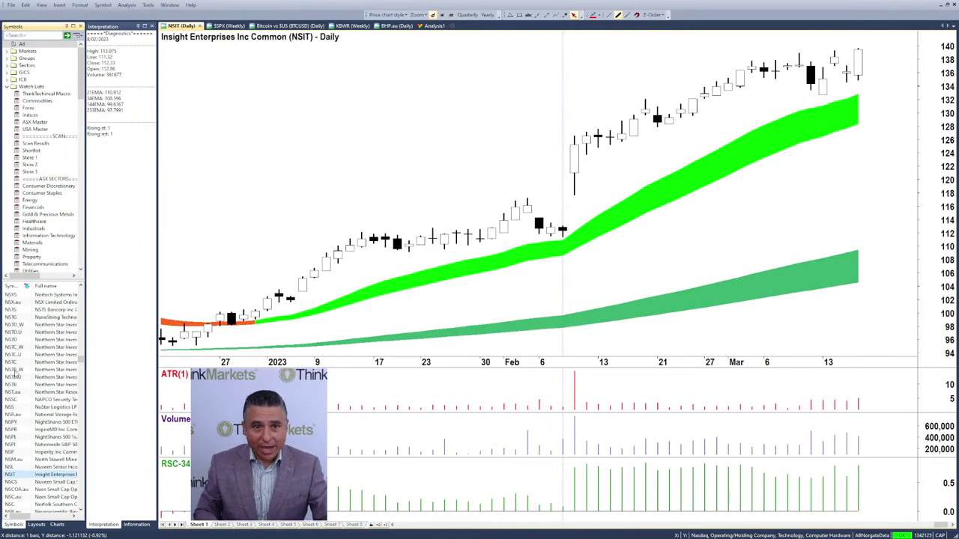
scroll(368, 182, down, 5)
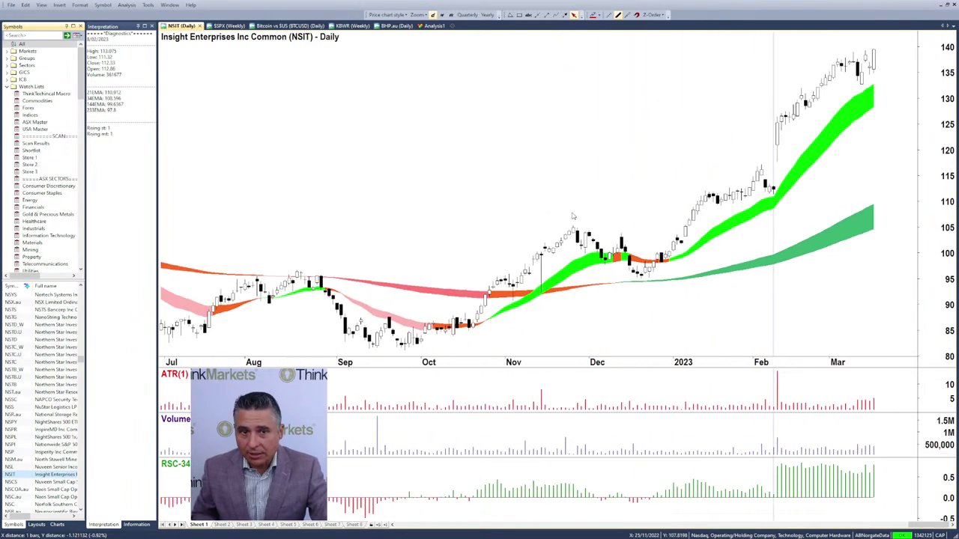
scroll(572, 216, down, 2)
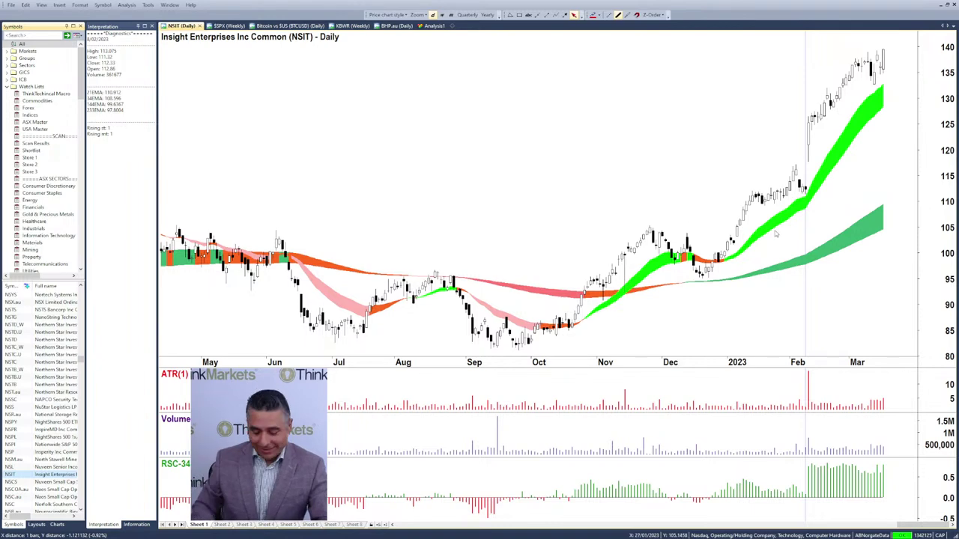
scroll(768, 249, down, 3)
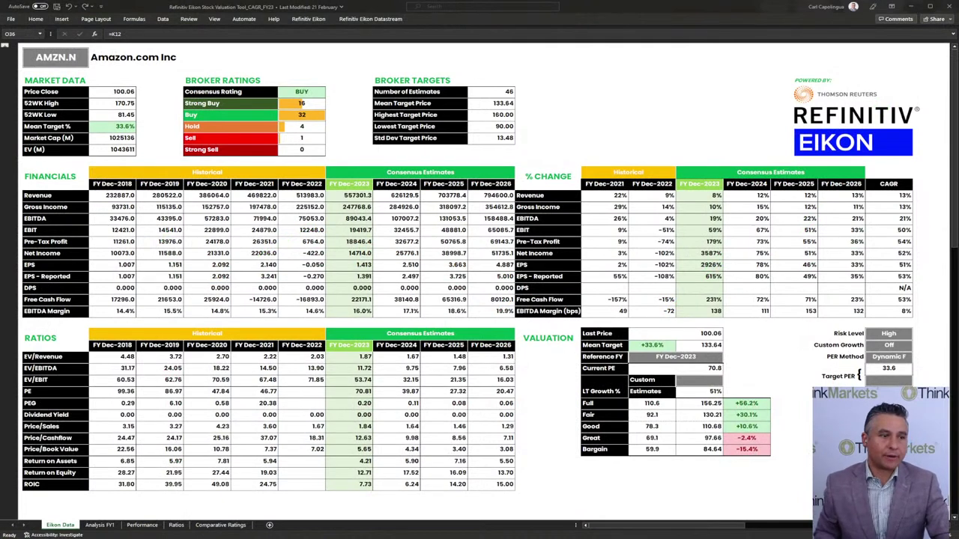
Switch to the Refinitiv Eikon valuation workbook in Excel, set the stock code to NSIT.N and select the number of broker estimates.
double_click(55, 57)
double_click(55, 57)
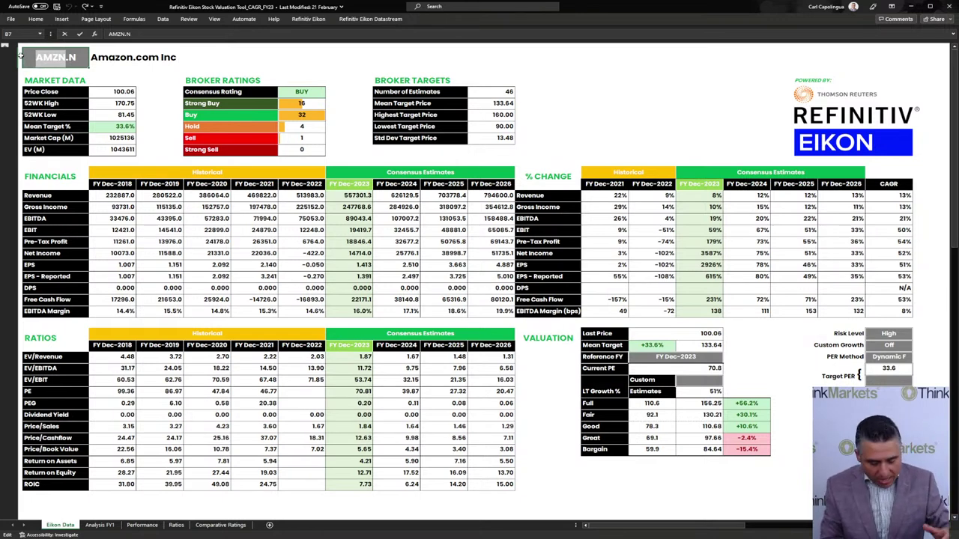
text(NSIT.N)
key(Return)
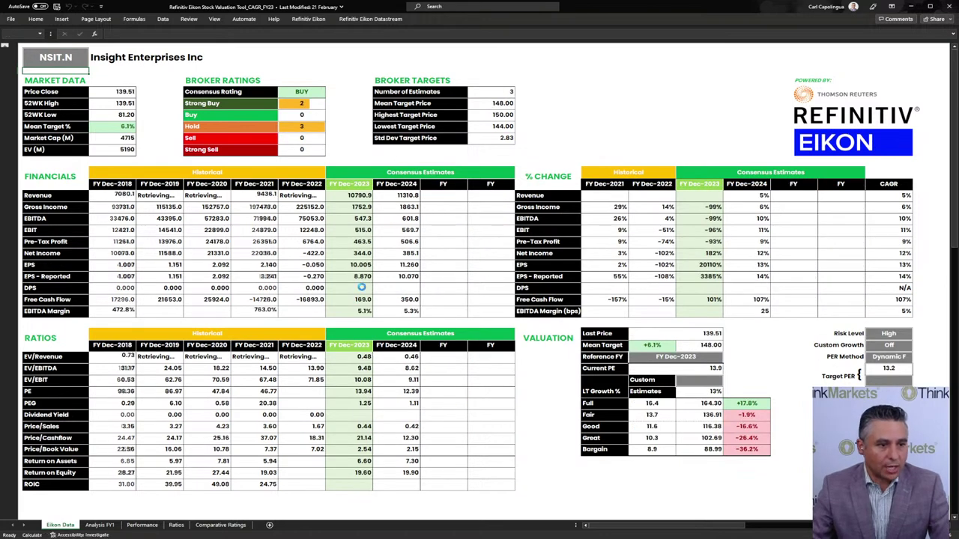
click(498, 90)
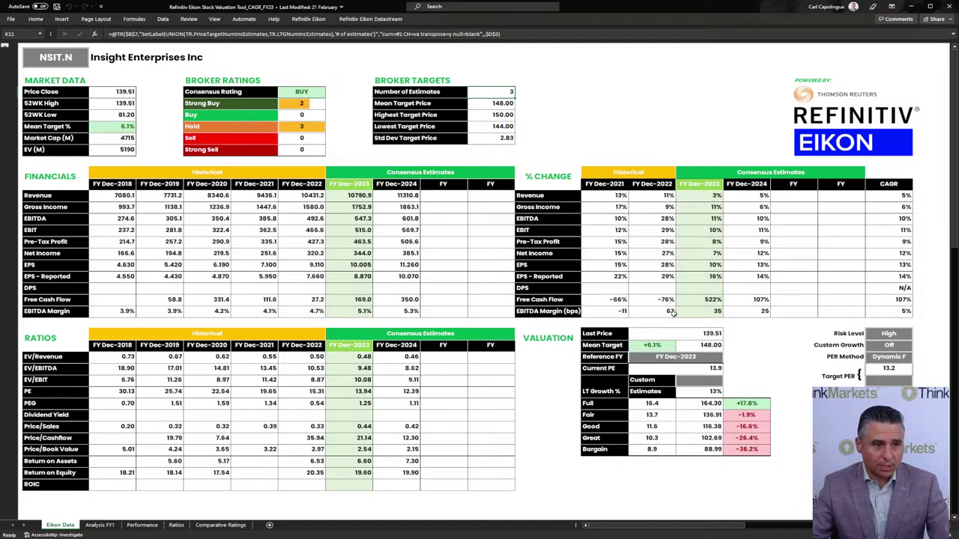
Examine NSIT's blank forward-estimate columns, the Risk Level, Target PER and Reference FY inputs, the Hold ratings and the mean target percentage.
drag(443, 184, 432, 323)
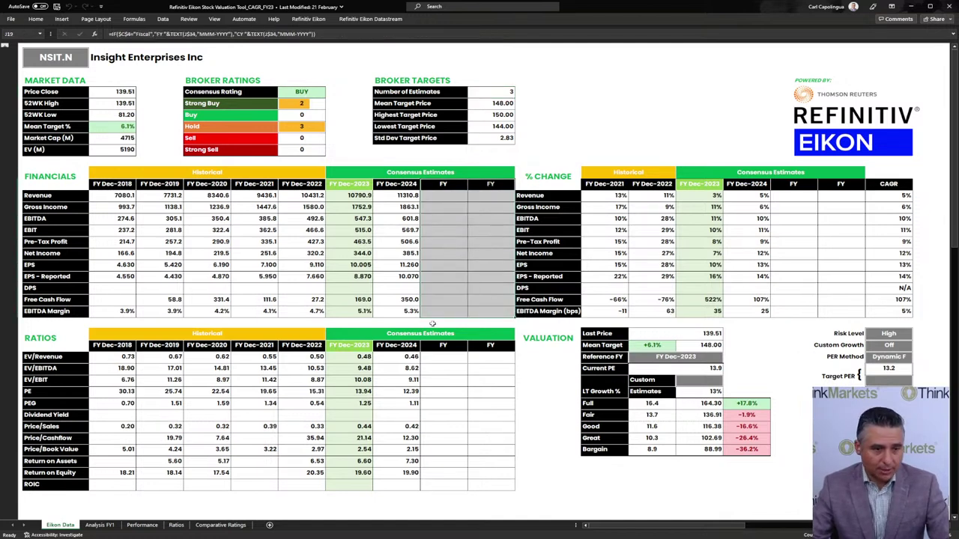
click(888, 335)
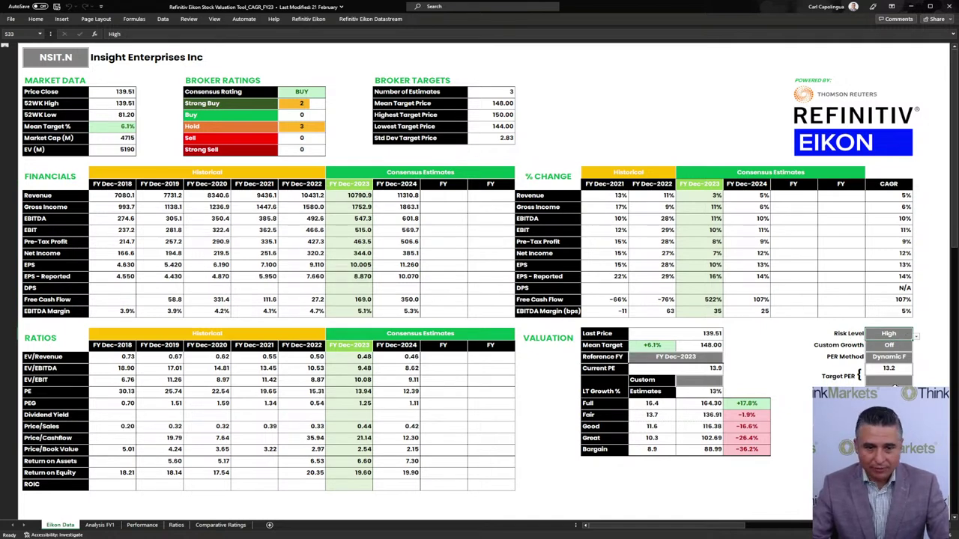
click(890, 368)
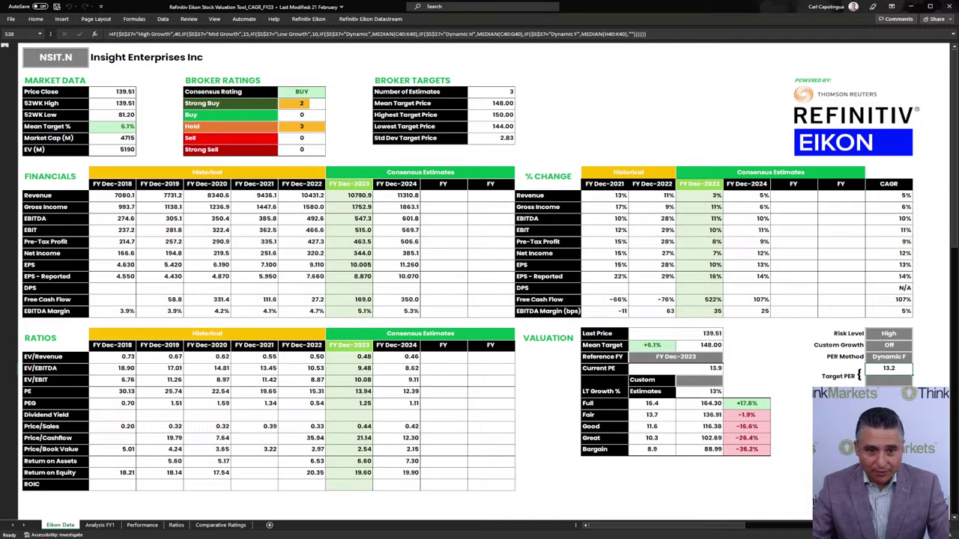
click(692, 360)
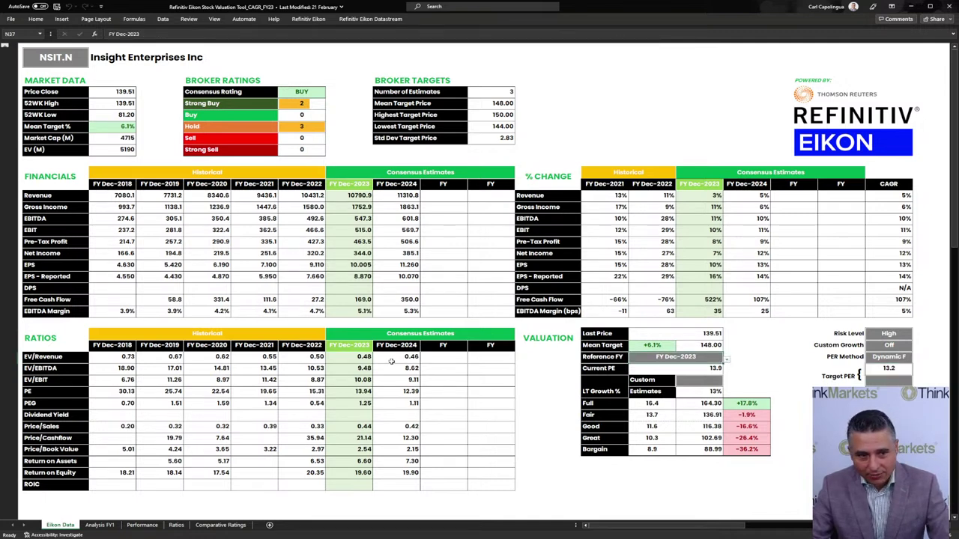
click(342, 347)
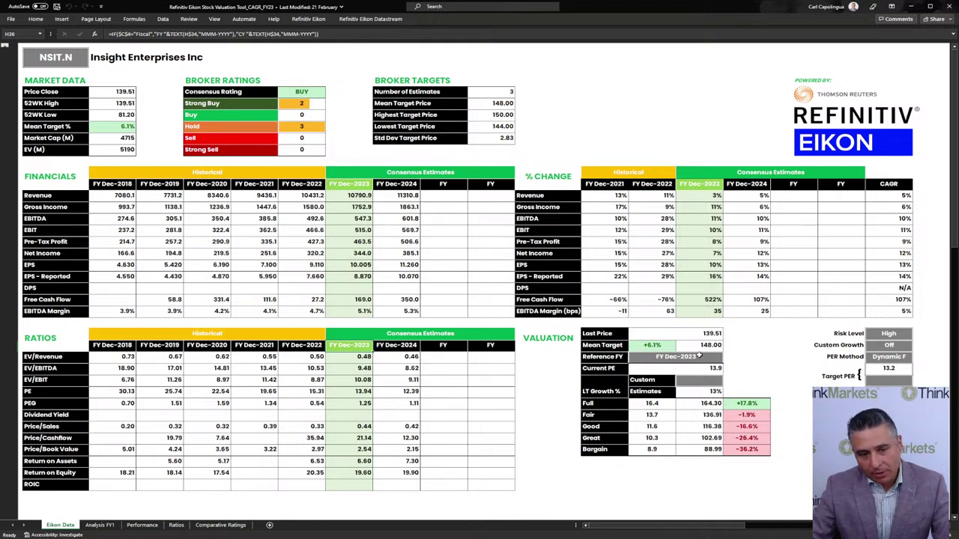
click(697, 357)
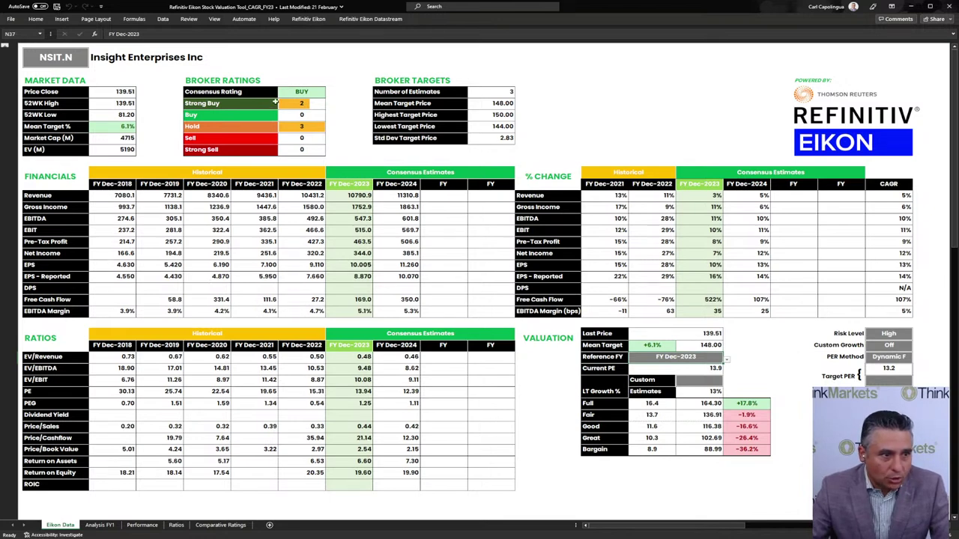
click(302, 126)
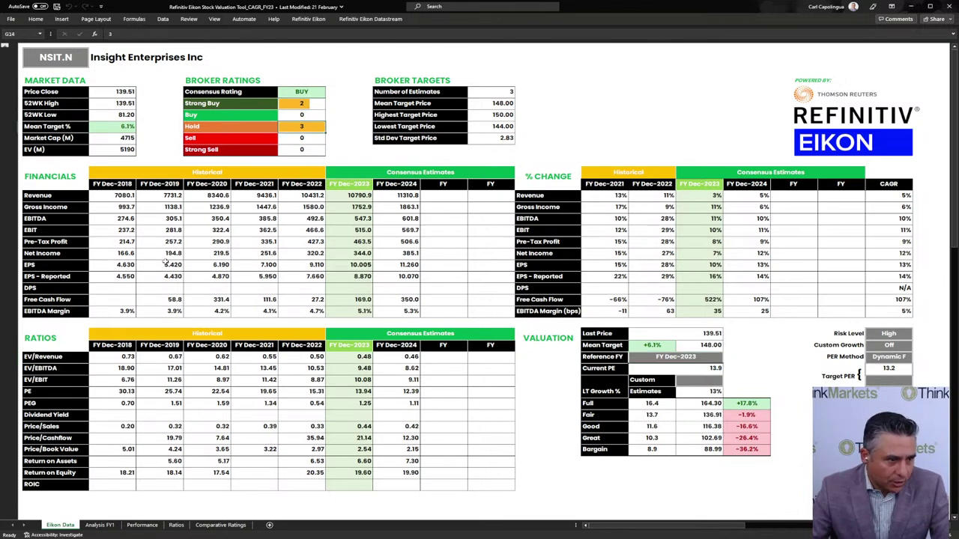
click(654, 346)
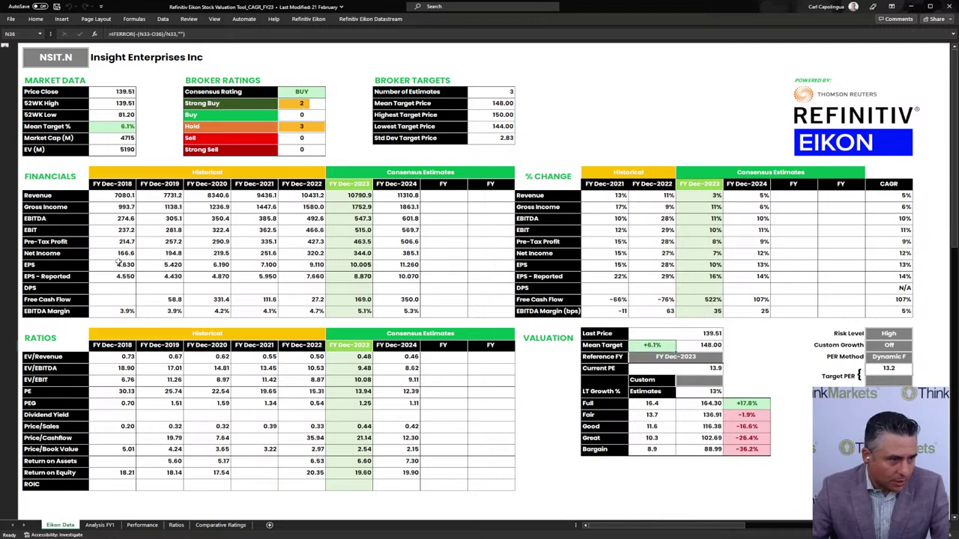
Compare NSIT's EPS row and EPS CAGR with the Target PER, the historical PE ratios and the Fair valuation.
drag(118, 264, 298, 266)
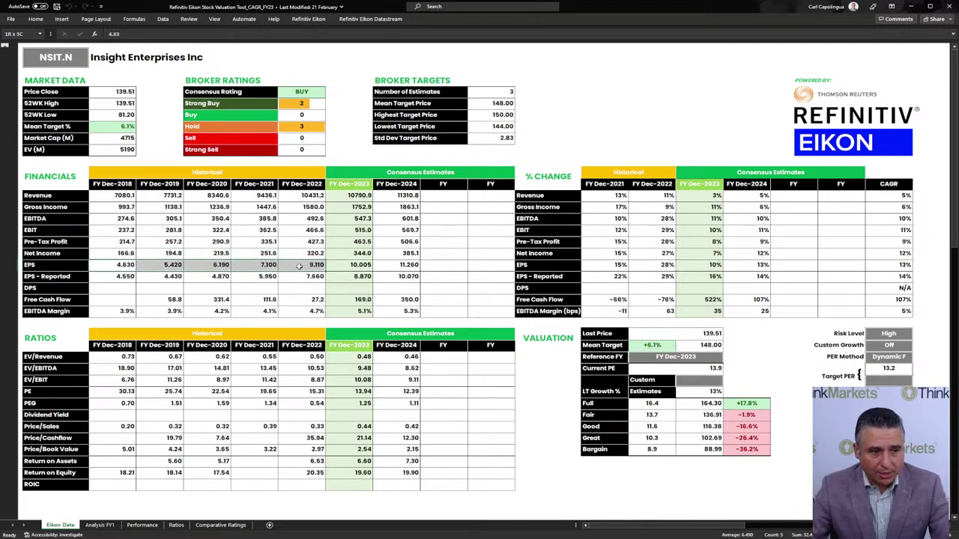
drag(298, 265, 339, 266)
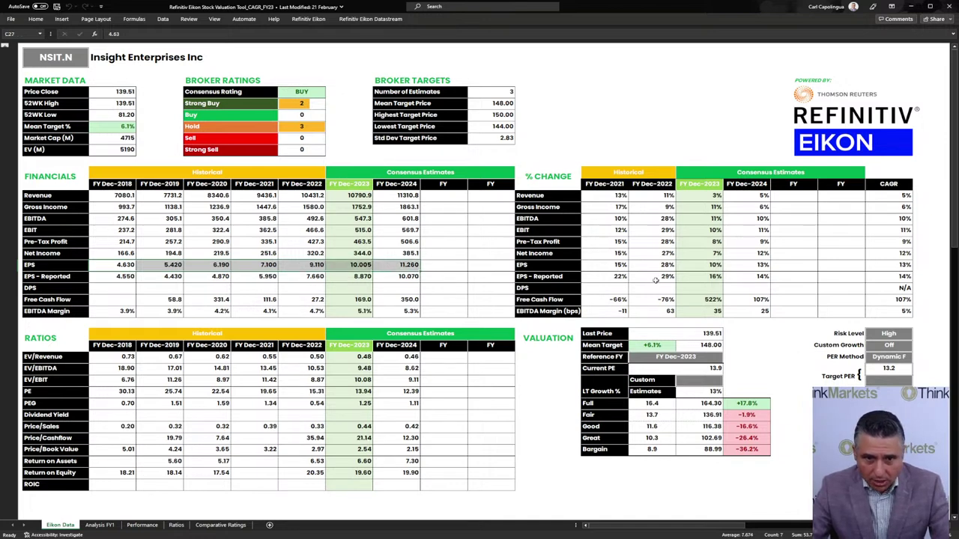
click(890, 265)
click(889, 371)
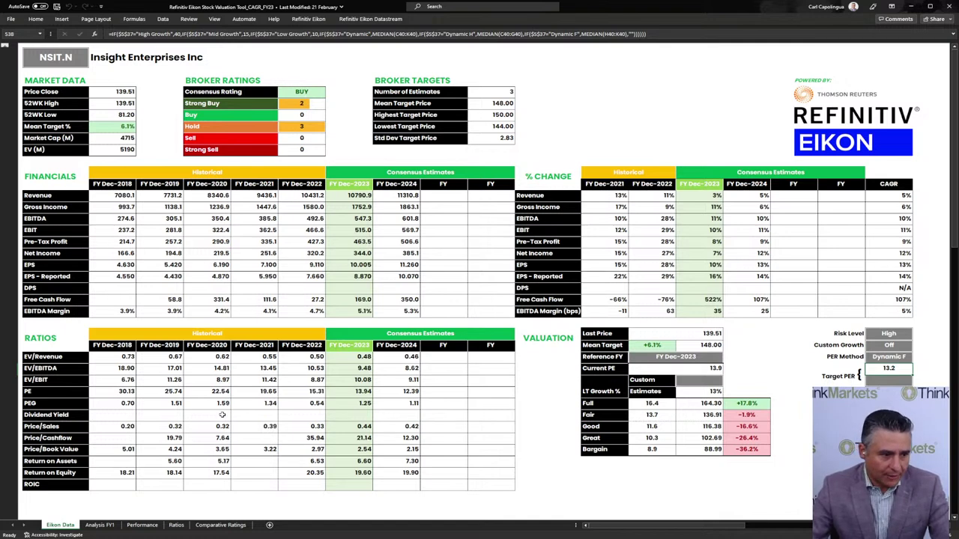
drag(112, 393, 299, 391)
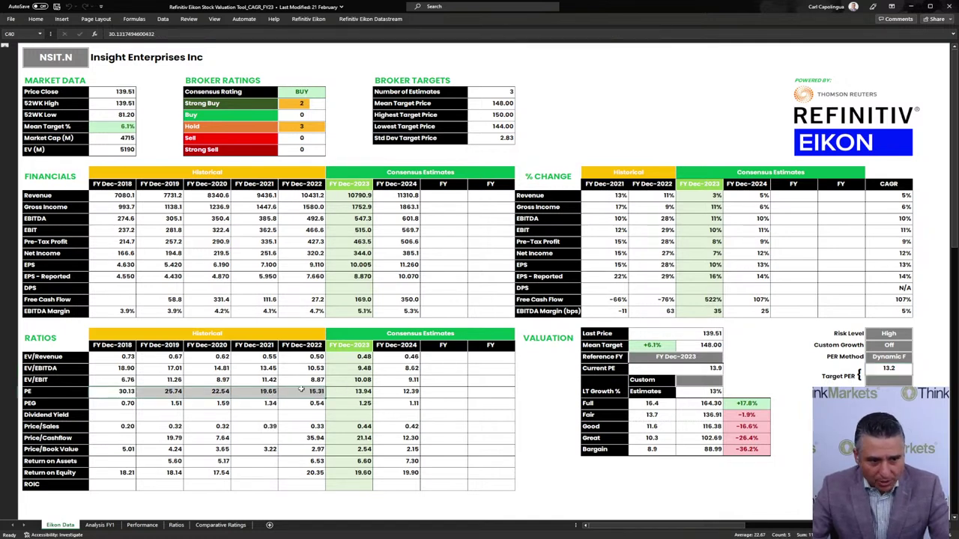
click(745, 415)
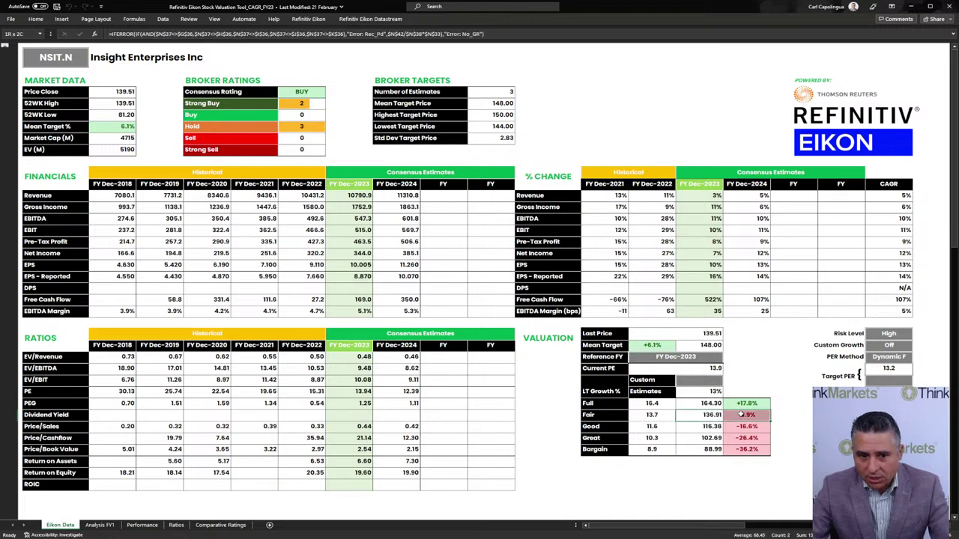
Set the valuation's Risk Level to Low and select the Fair valuation price.
click(891, 335)
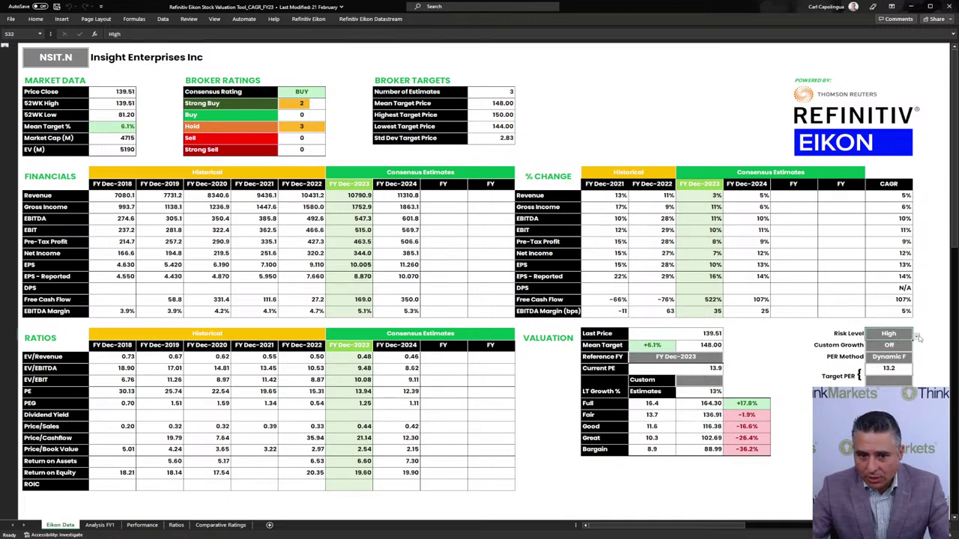
click(890, 360)
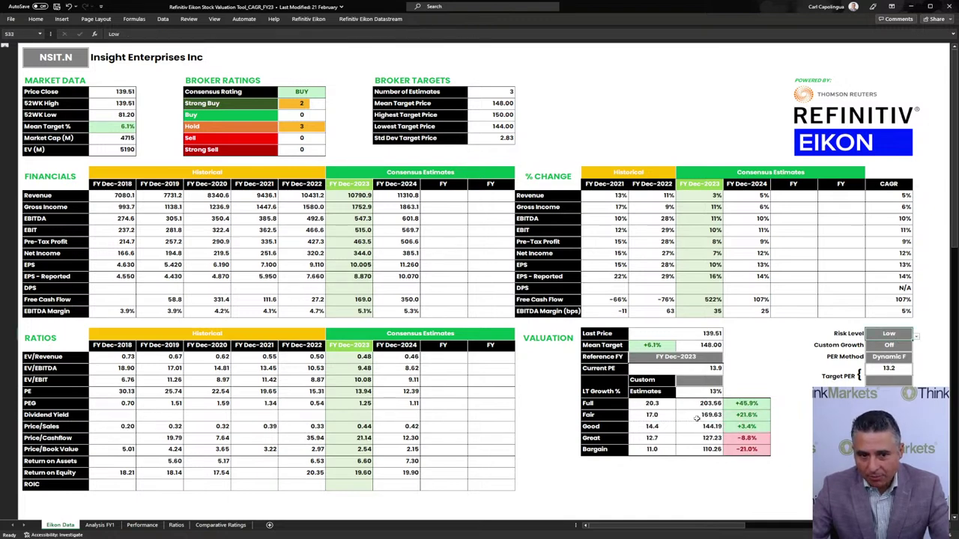
click(896, 350)
click(702, 418)
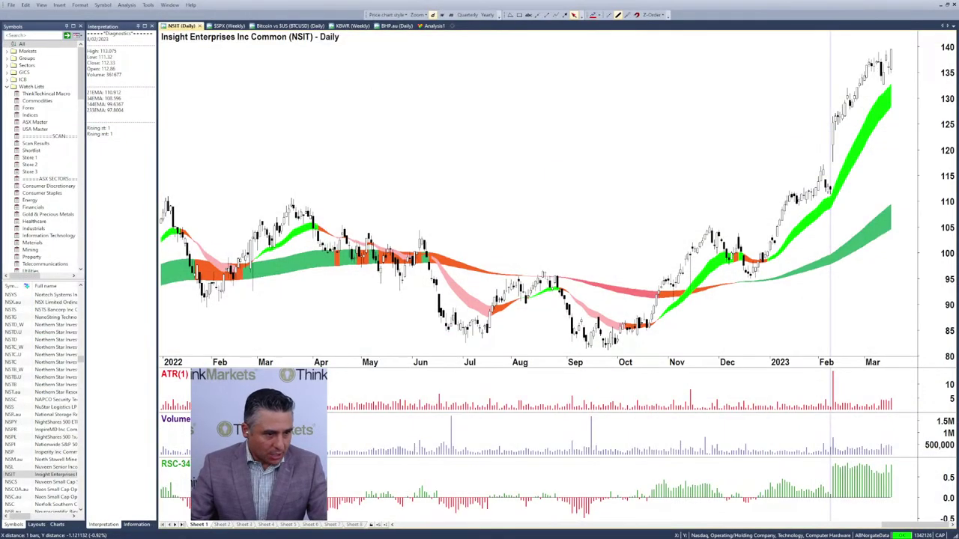
Switch to AmiBroker and open the Alphabet (GOOGL) daily chart, zoomed in on October 2022 to March 2023.
text(GYRO)
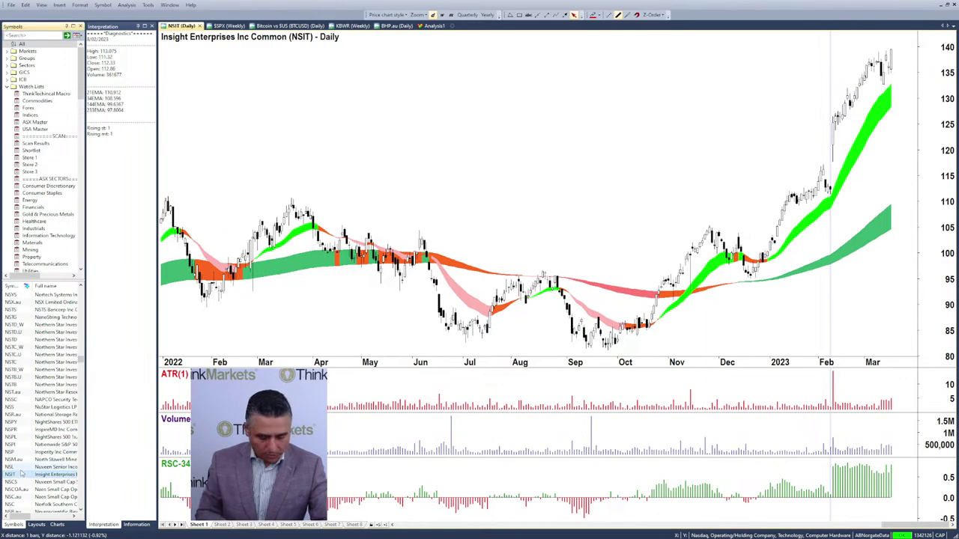
text(GOOGL)
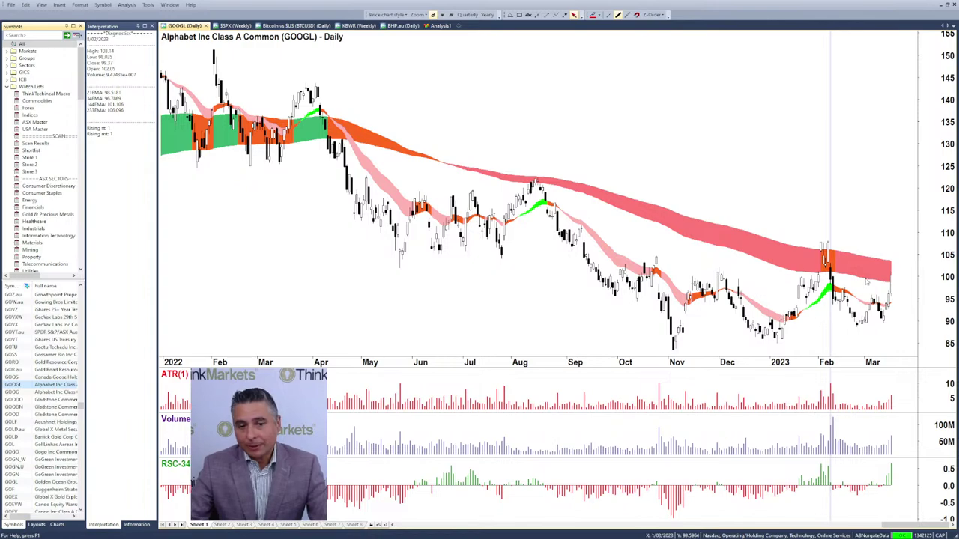
scroll(863, 288, up, 3)
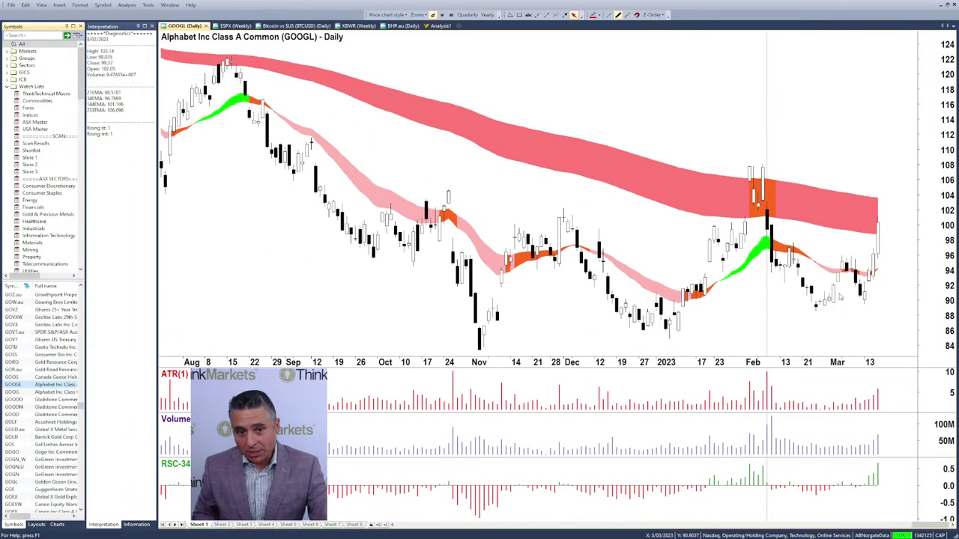
scroll(822, 298, up, 1)
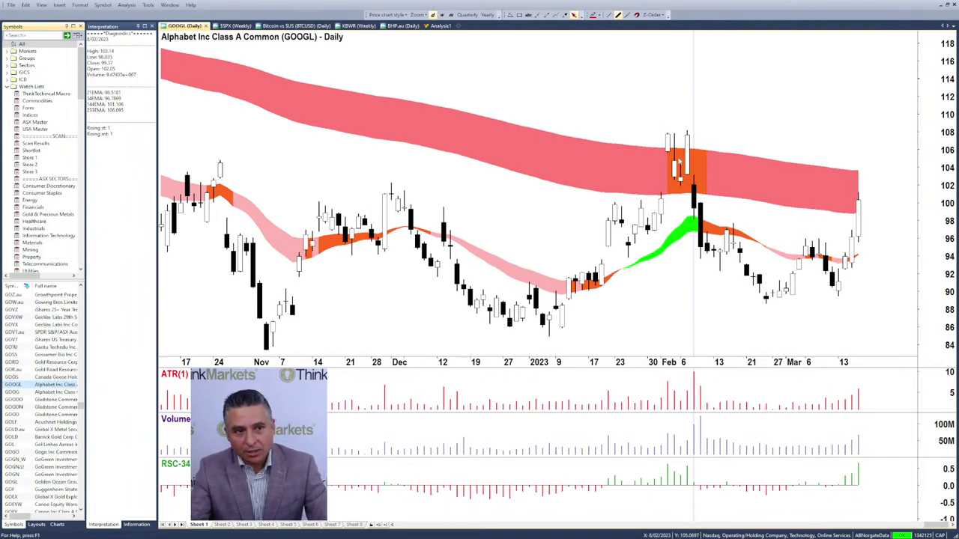
Draw three red arrows down to Alphabet's early-February highs near 109 and one up towards the latest candle at about 100.
click(565, 14)
drag(629, 83, 679, 126)
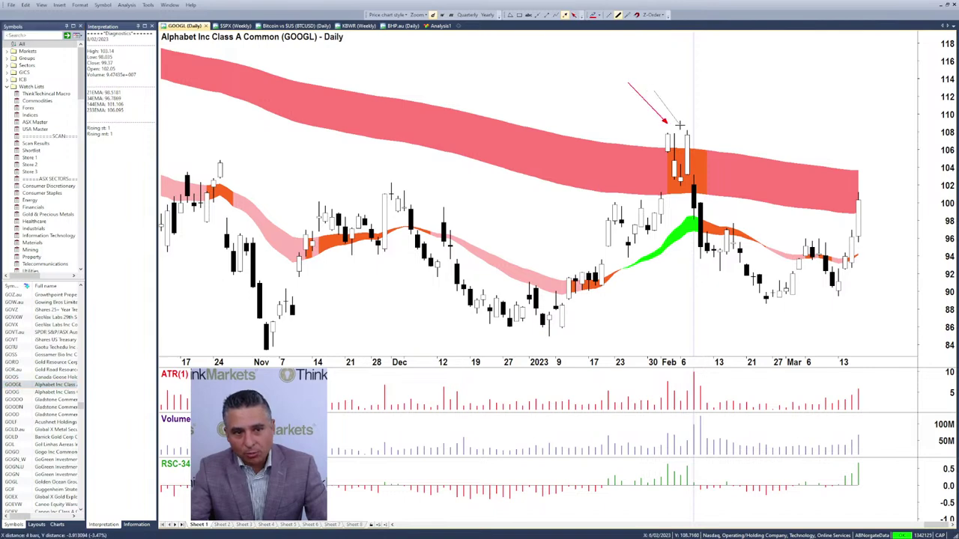
drag(700, 88, 688, 133)
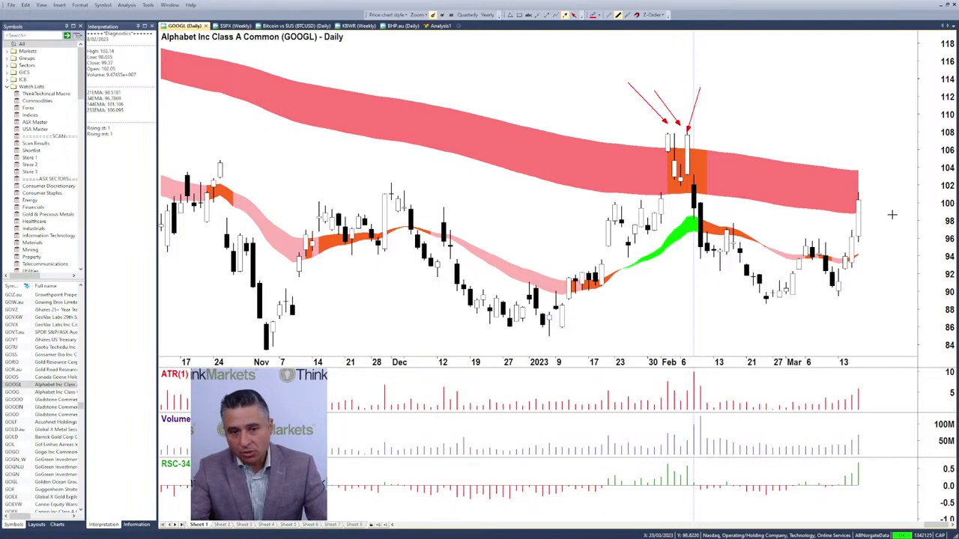
drag(792, 237, 837, 208)
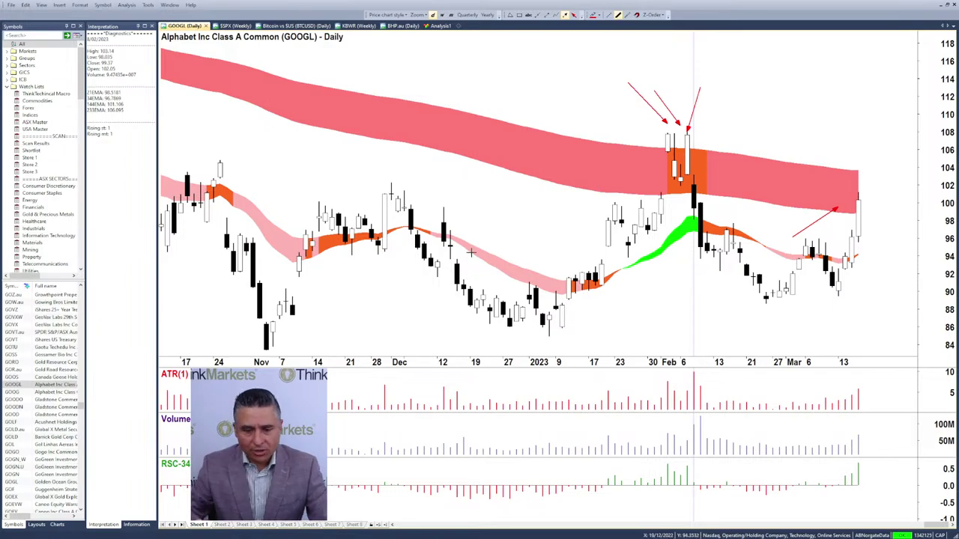
Review Alphabet's daily price history and moving-average bands back to 2013, then return to the latest March 2023 candles.
scroll(514, 228, down, 5)
scroll(514, 228, down, 3)
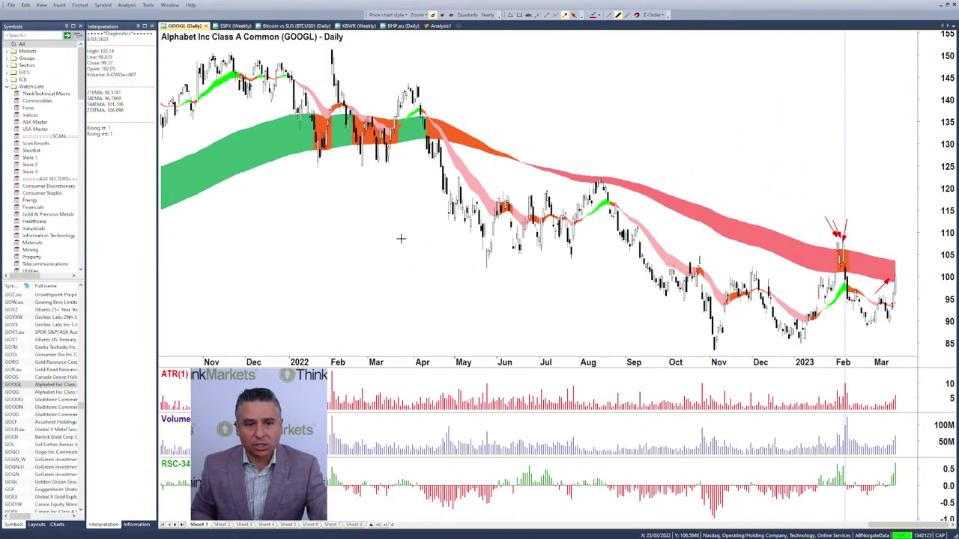
scroll(402, 235, left, 10)
scroll(457, 233, left, 15)
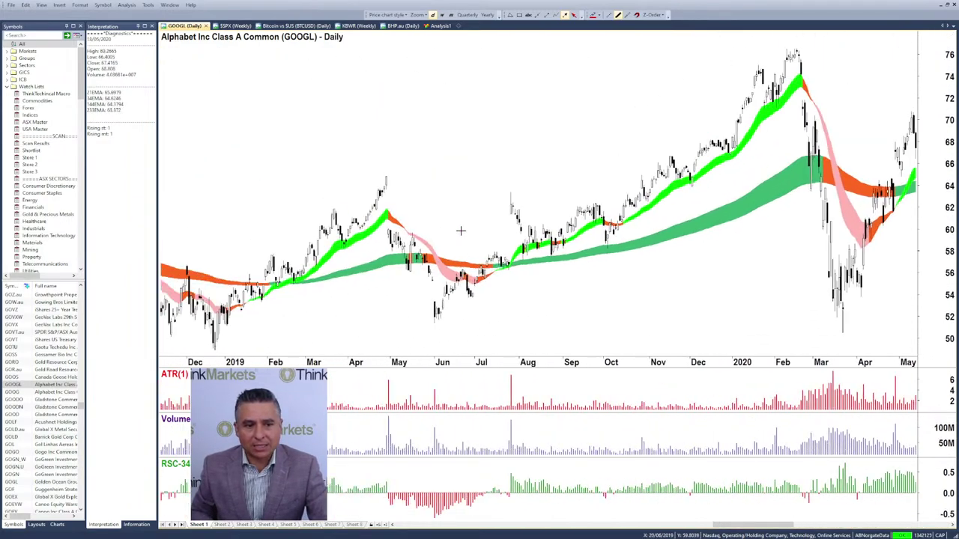
scroll(494, 229, right, 5)
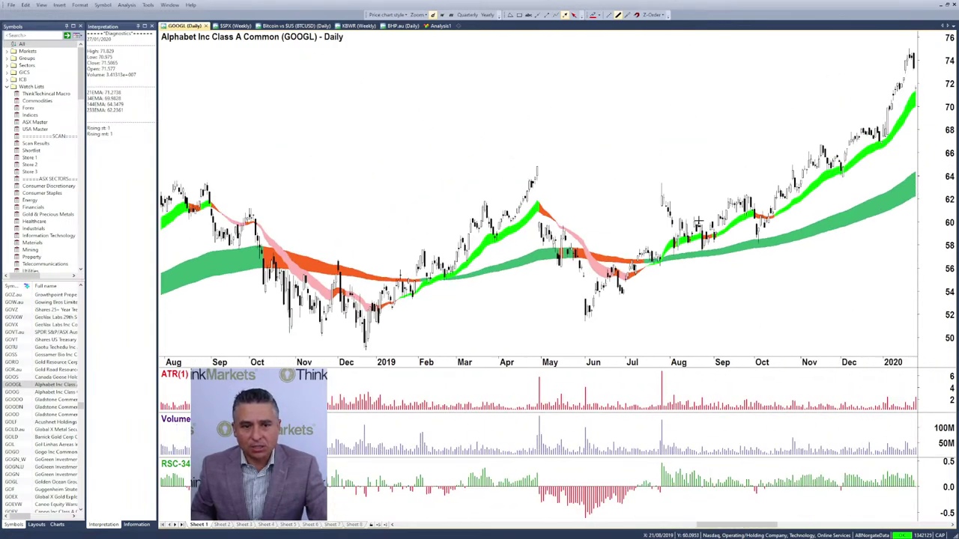
scroll(621, 239, left, 6)
scroll(621, 239, left, 15)
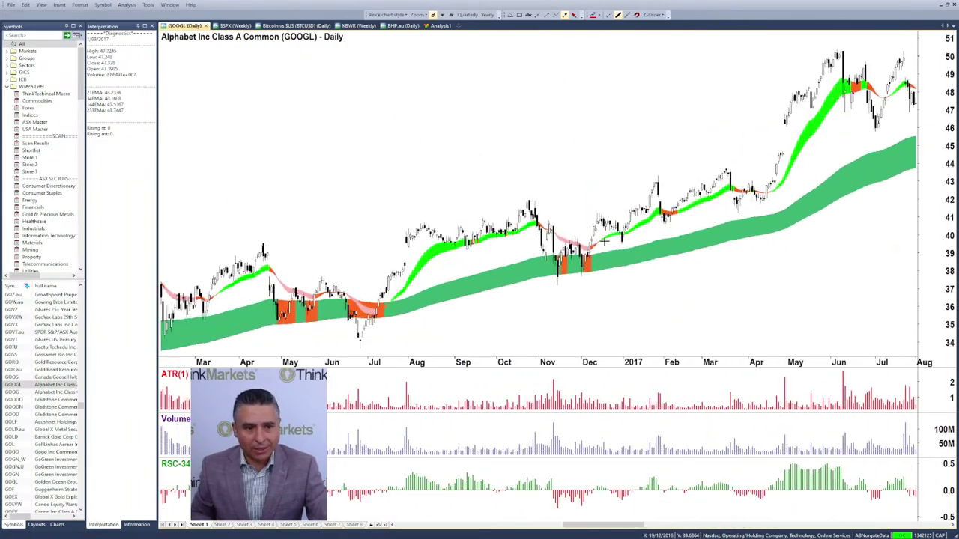
scroll(598, 241, left, 15)
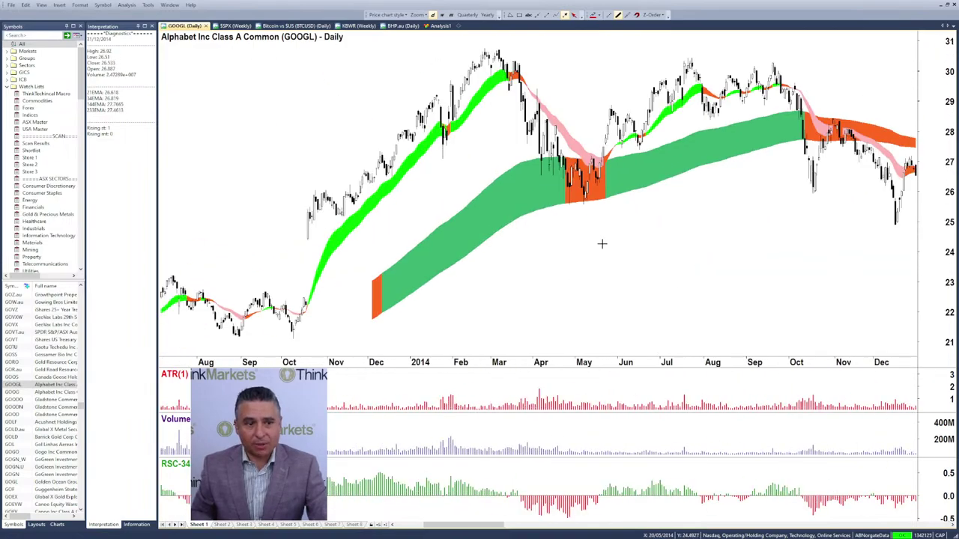
scroll(535, 290, right, 15)
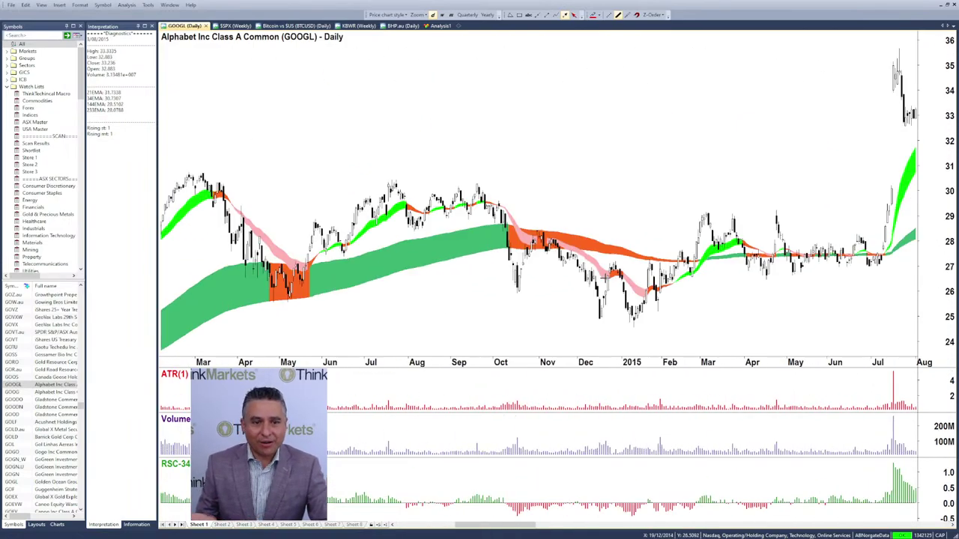
scroll(541, 255, right, 15)
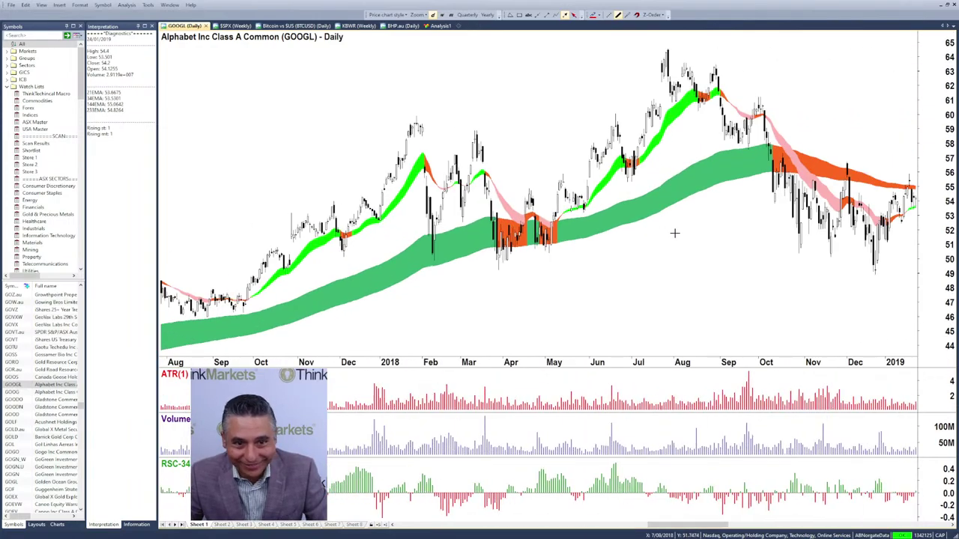
scroll(671, 251, right, 15)
scroll(671, 253, right, 10)
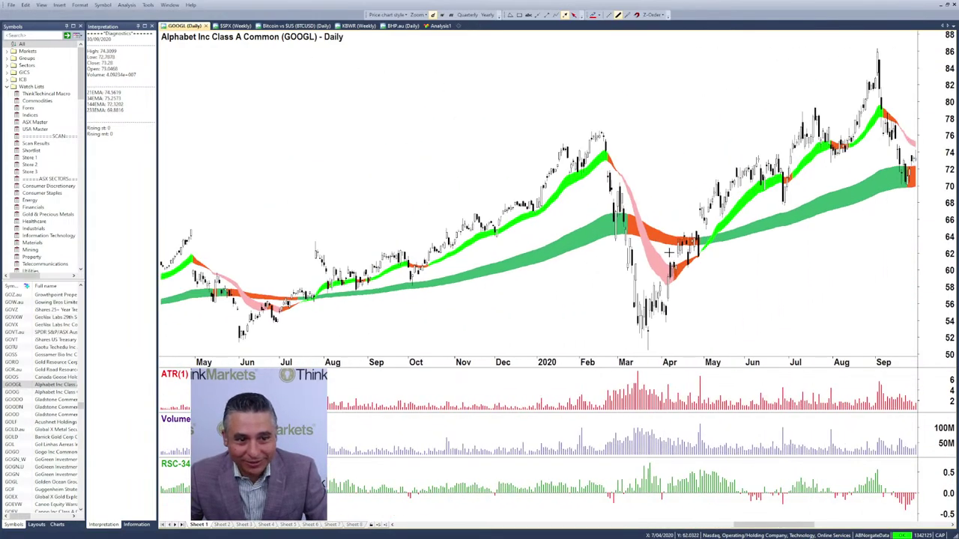
scroll(517, 277, right, 3)
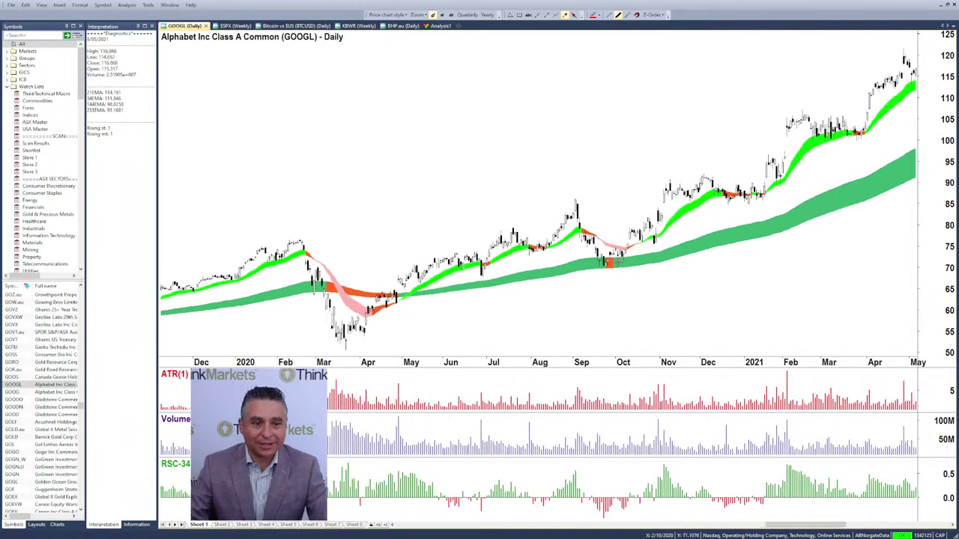
scroll(524, 293, left, 10)
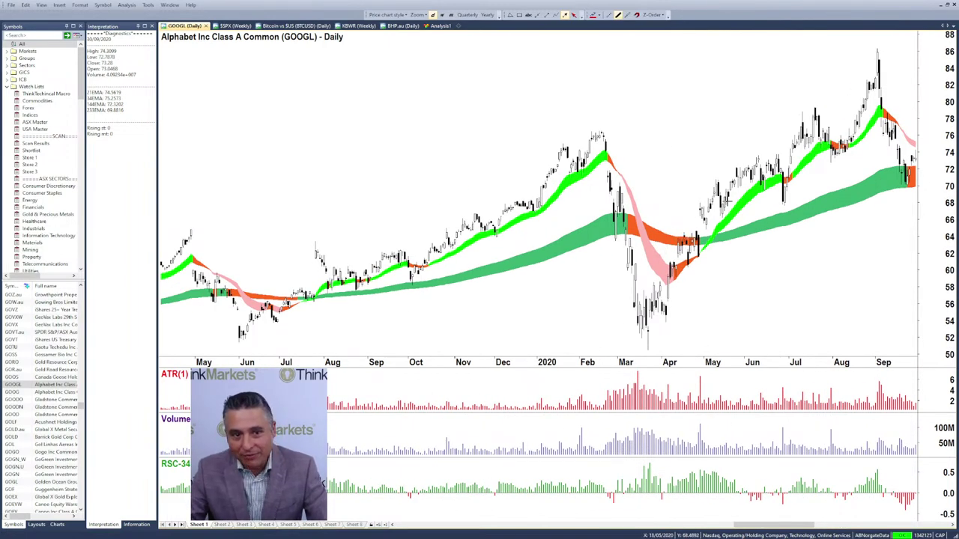
scroll(789, 210, right, 20)
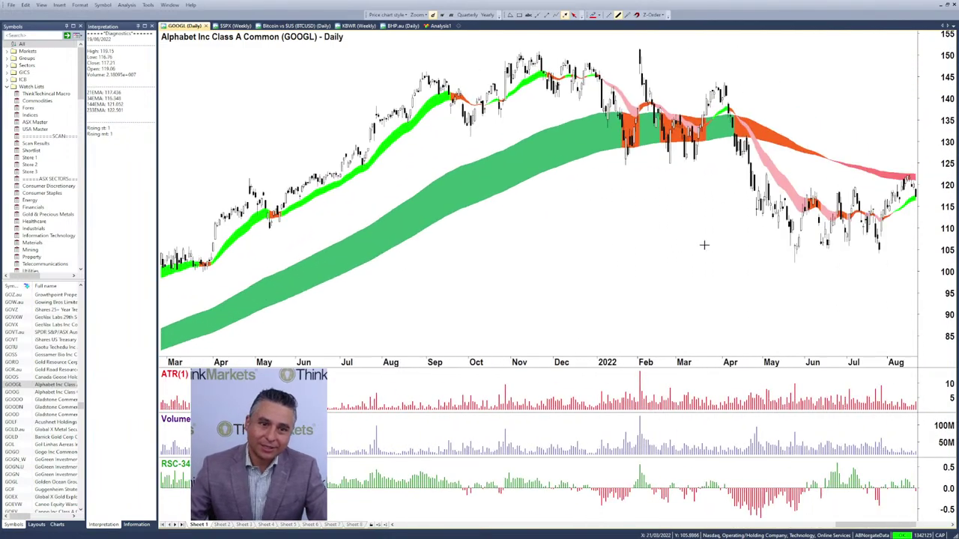
scroll(684, 226, right, 1)
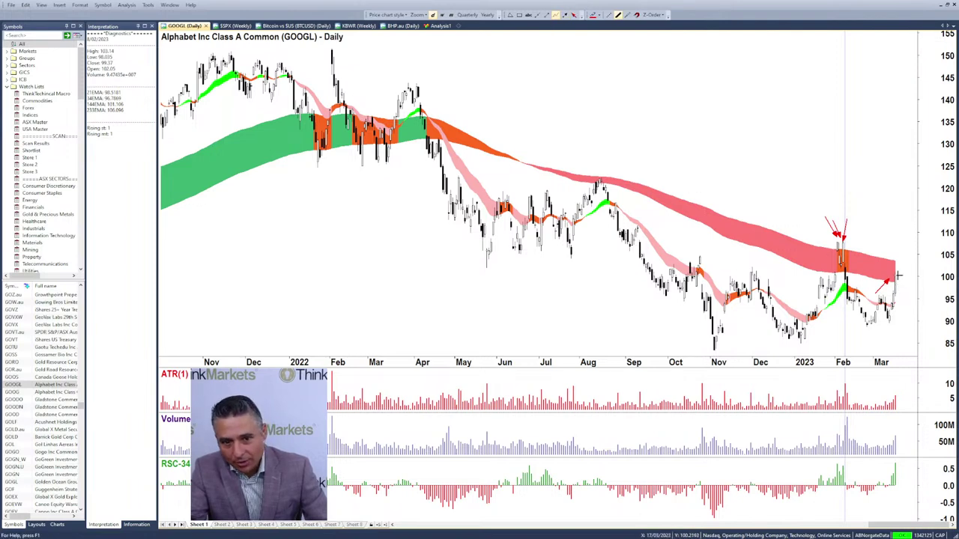
Draw a red dip-and-rebound line after Alphabet's latest candle near 100 and place a "+1/3" text label beside that candle.
drag(898, 287, 907, 268)
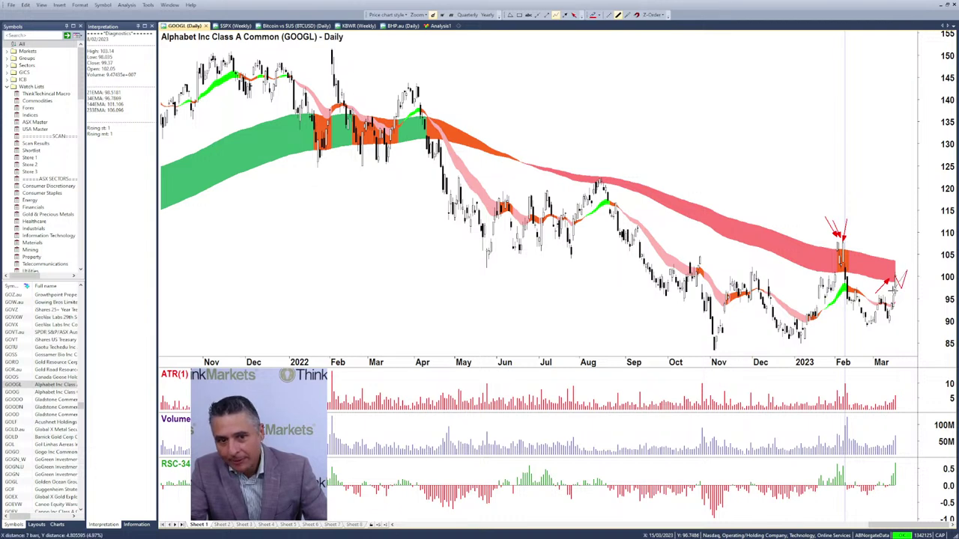
key(Escape)
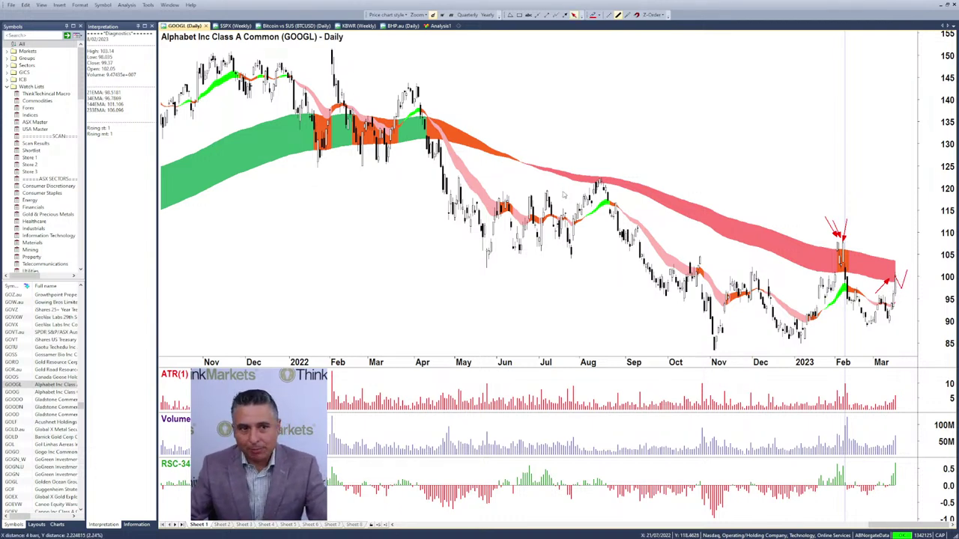
click(528, 15)
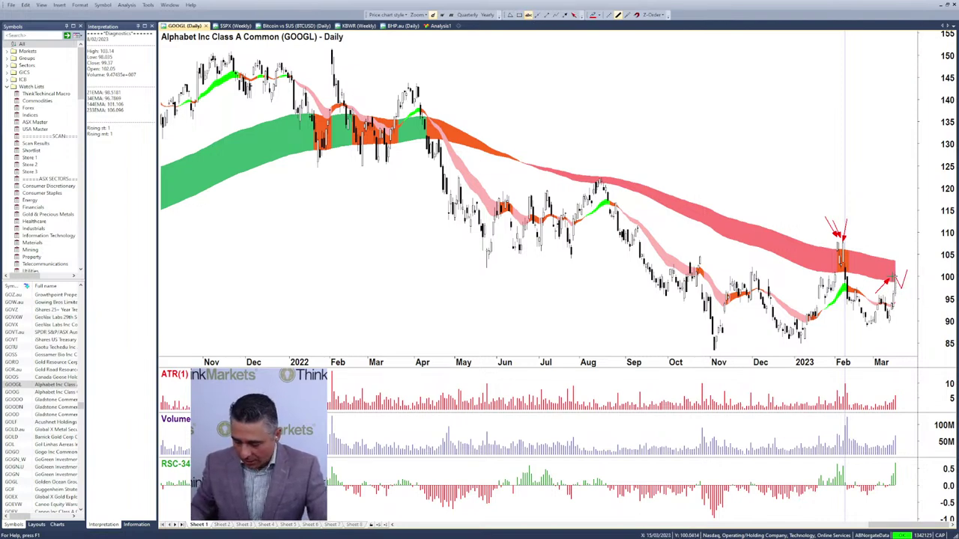
click(854, 263)
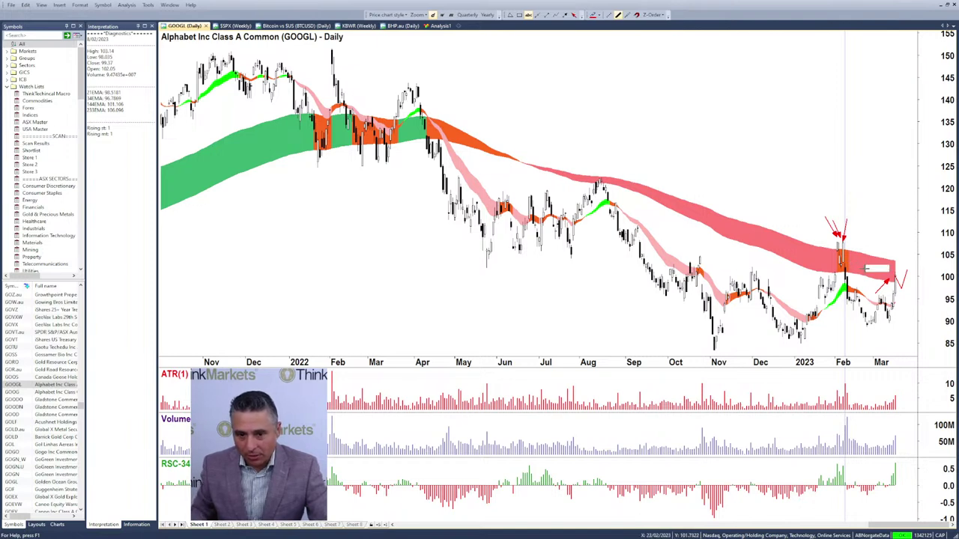
text(+1/3)
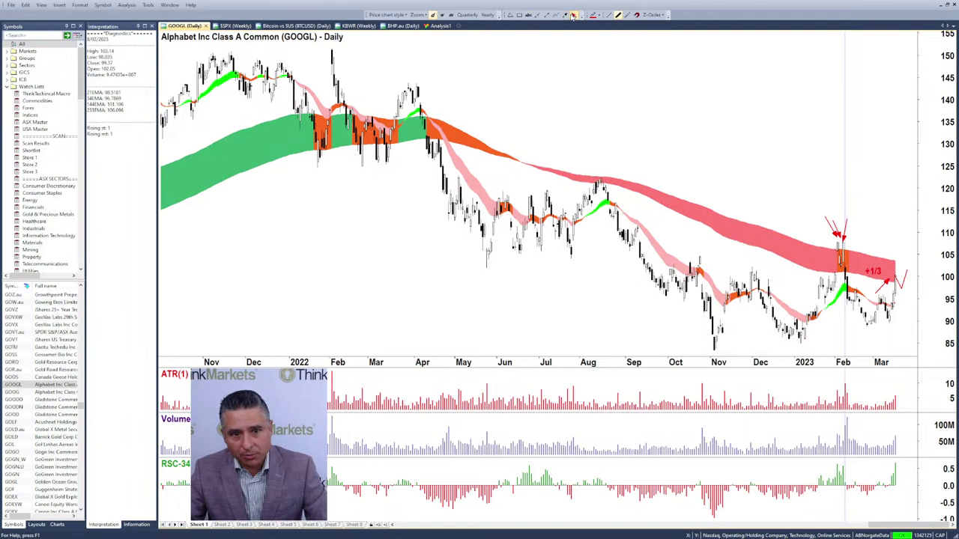
drag(873, 271, 906, 277)
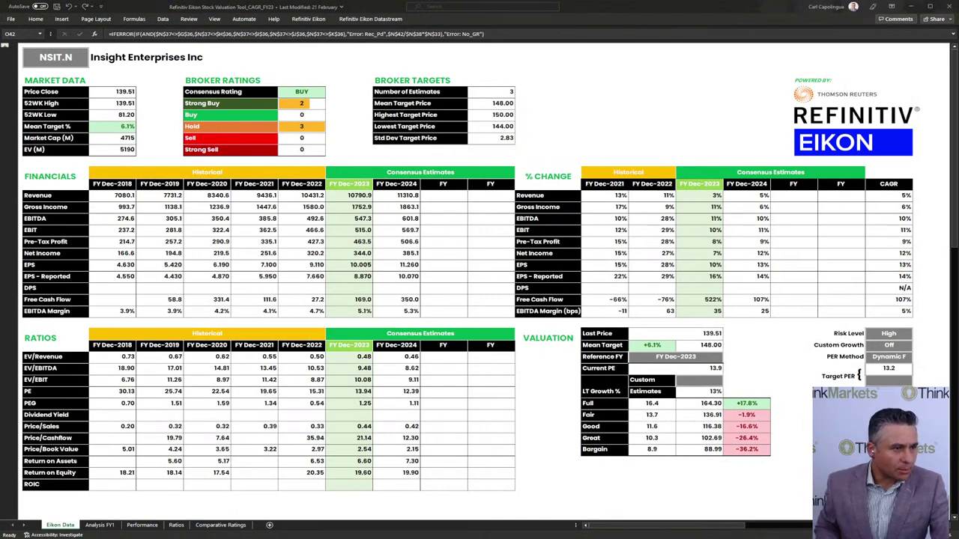
Switch to the Refinitiv Eikon valuation workbook and load Alphabet with the ticker GOOG.N.
click(63, 58)
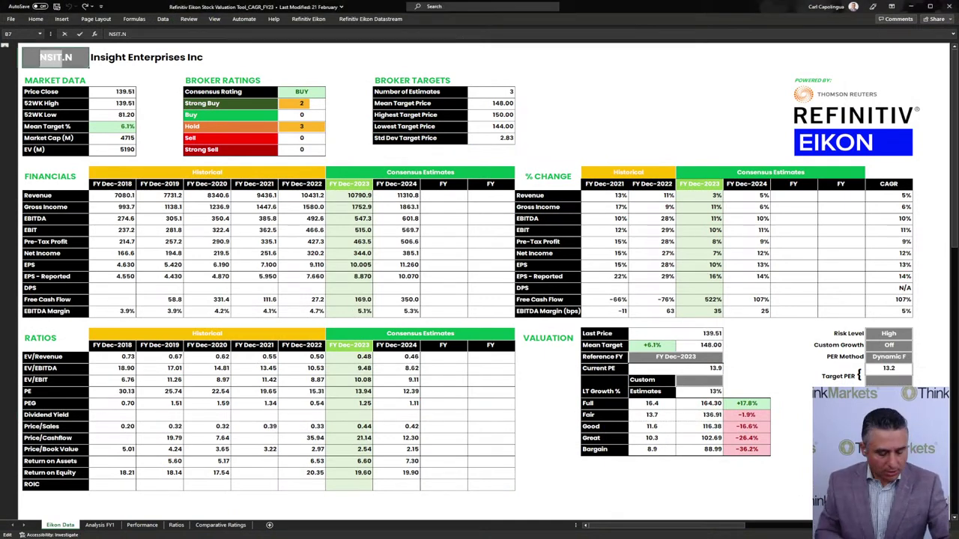
text(GOG.N)
key(BackSpace)
key(BackSpace)
key(BackSpace)
text(OG.N)
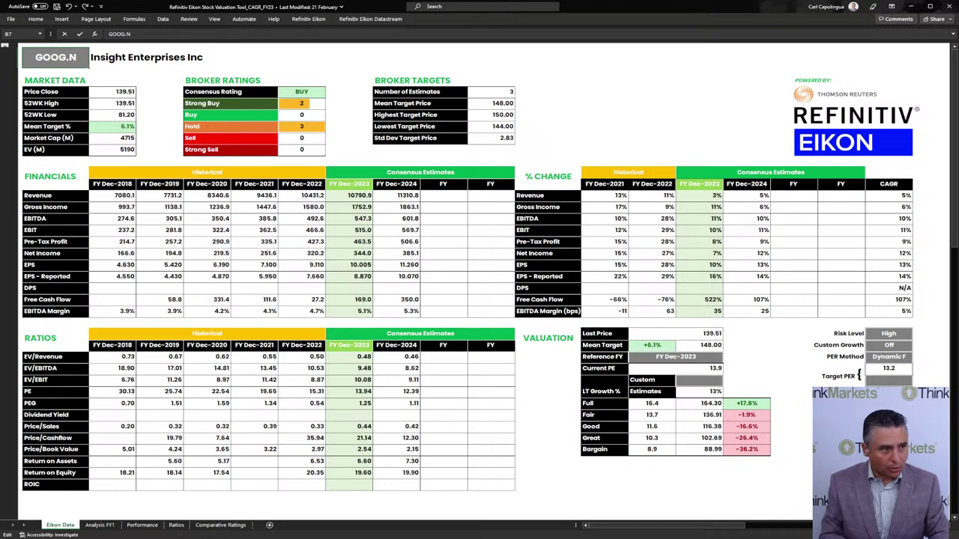
key(Return)
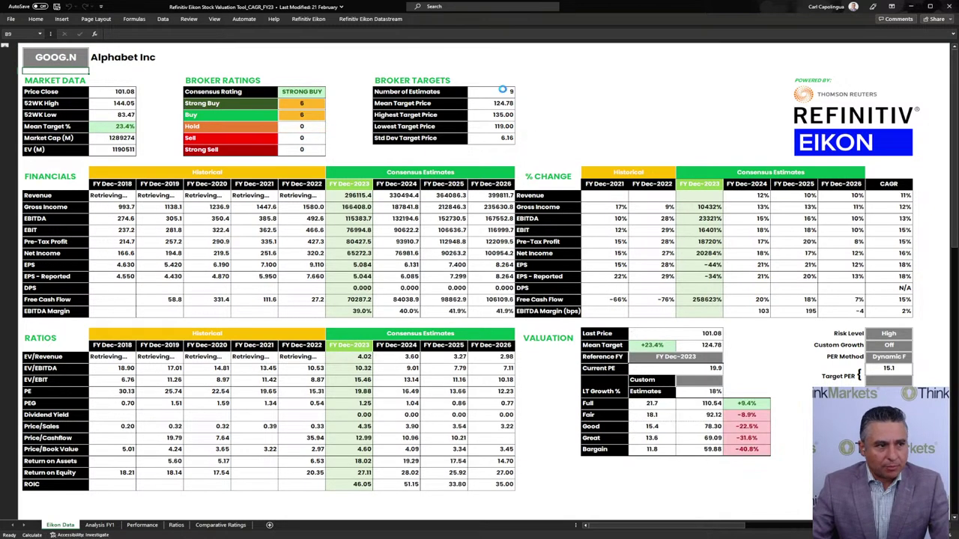
Examine Alphabet's broker targets, Strong Buy and Buy ratings, historical and forecast EPS, and the EPS CAGR.
click(504, 91)
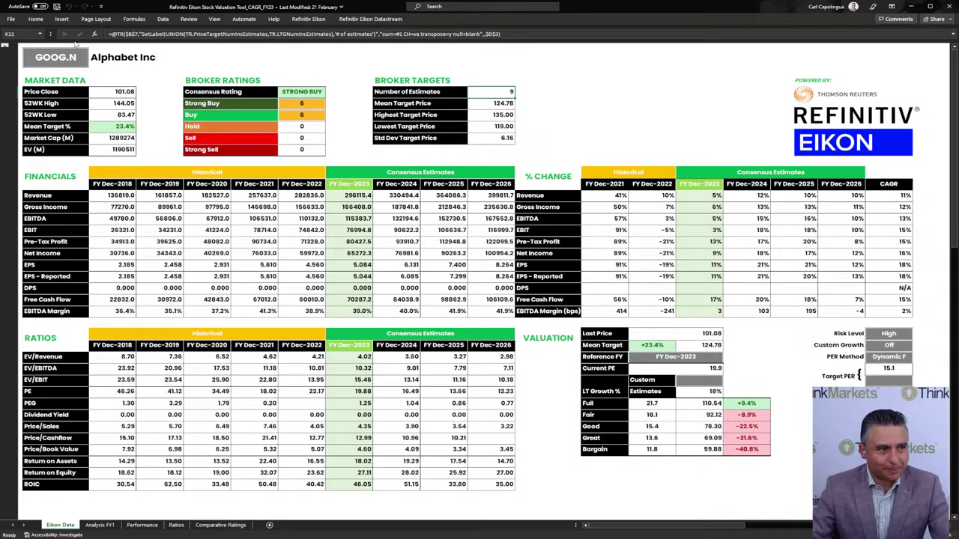
click(495, 115)
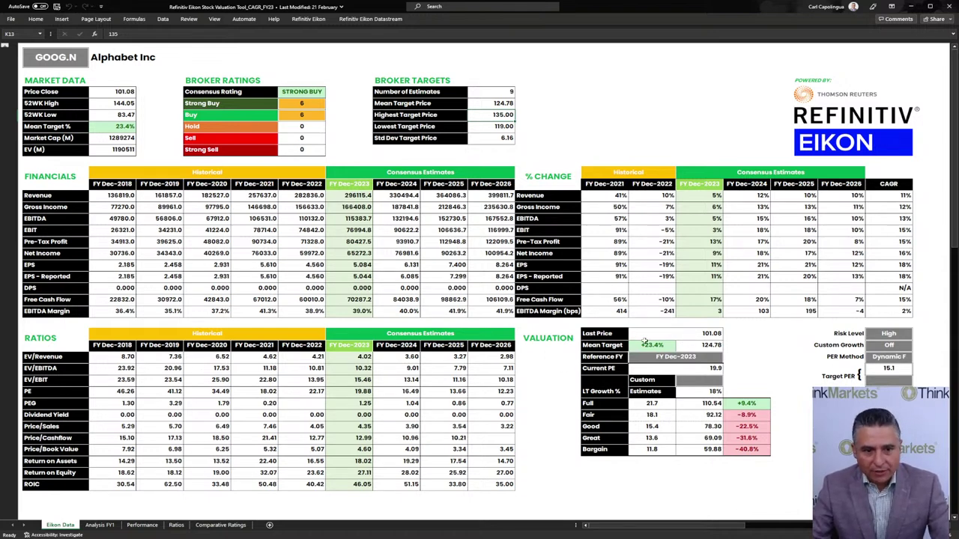
drag(646, 344, 704, 345)
click(485, 114)
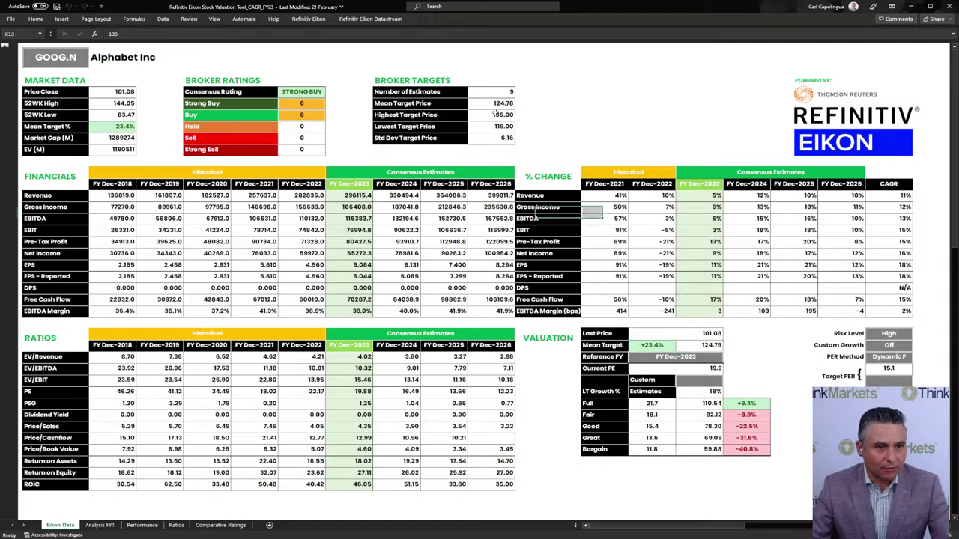
click(492, 126)
drag(299, 101, 301, 115)
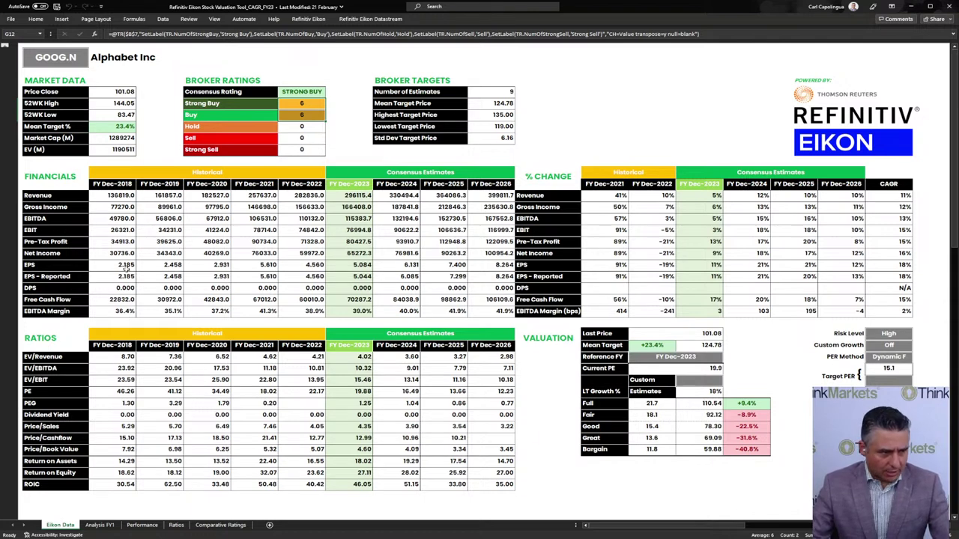
drag(126, 266, 292, 264)
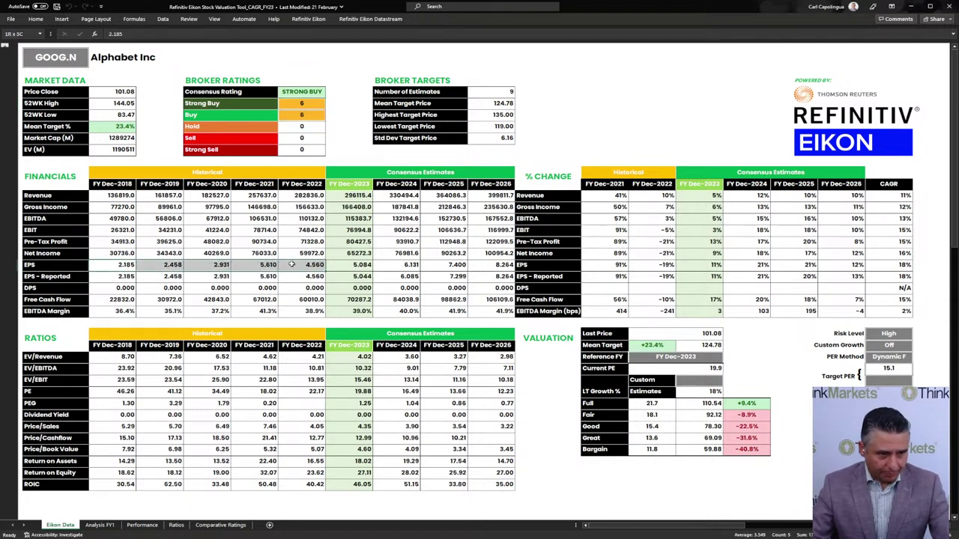
click(299, 266)
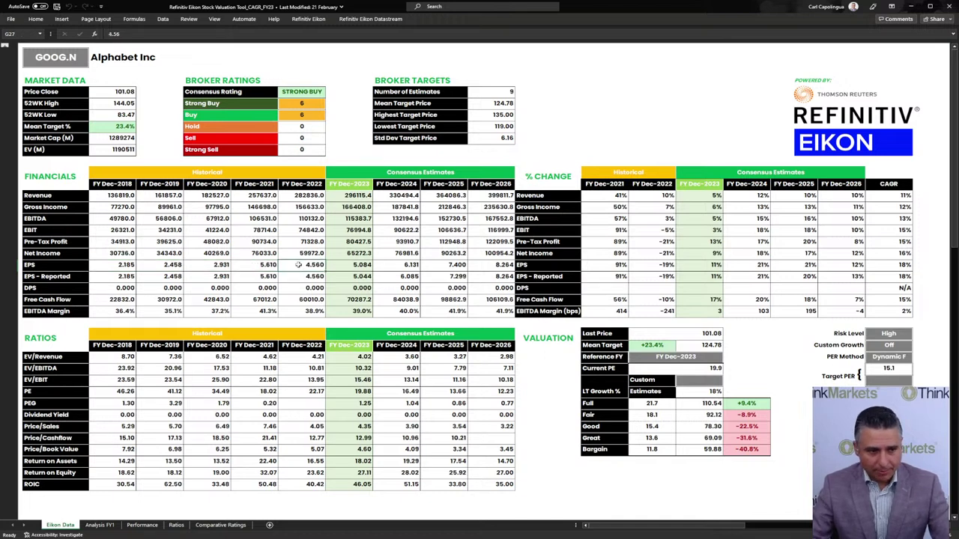
drag(324, 265, 492, 266)
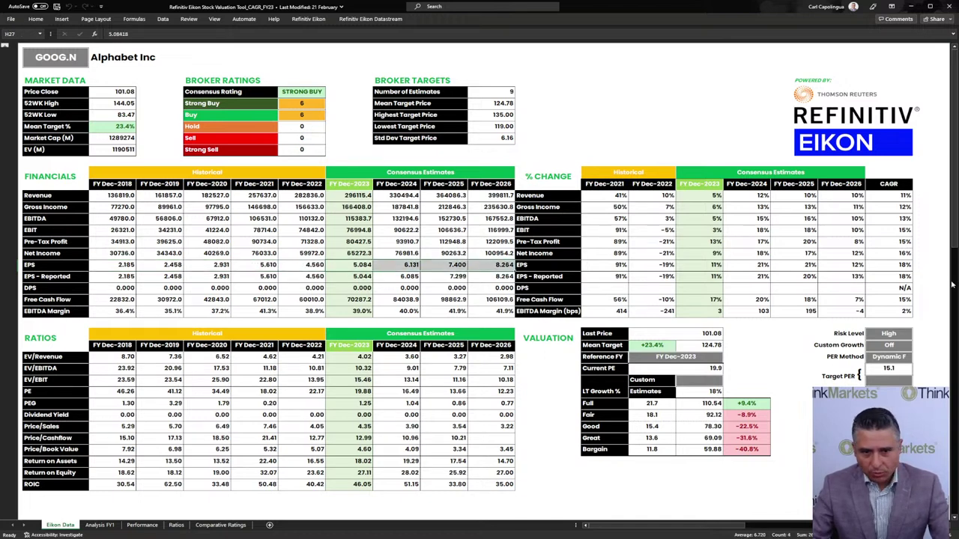
click(897, 265)
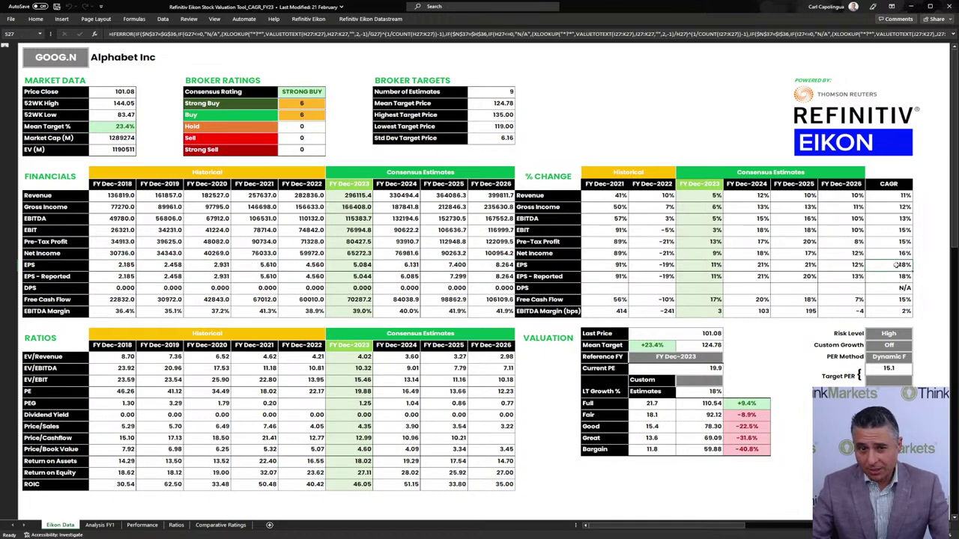
Set the valuation's Risk Level to Low, then check Alphabet's historical and forecast PE ratios and the Fair valuation.
click(895, 332)
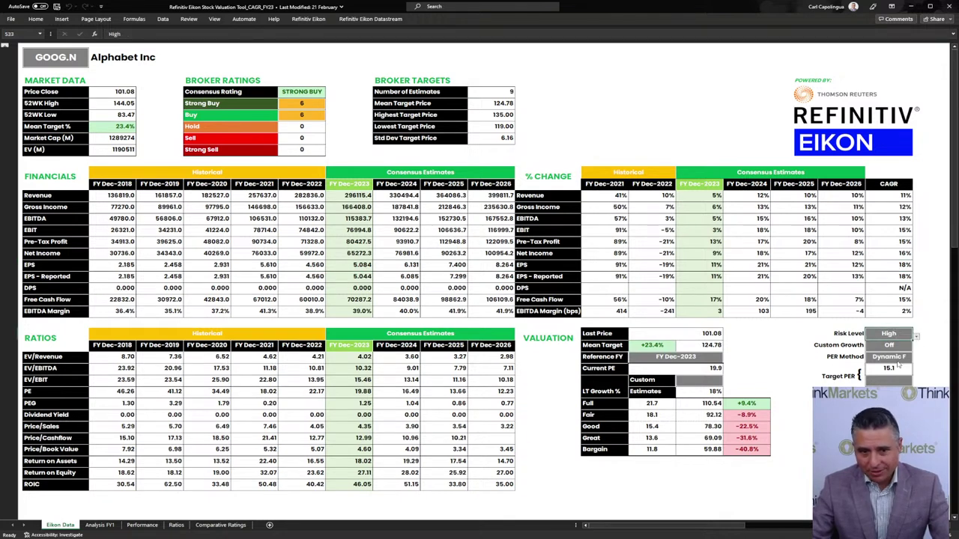
click(915, 336)
click(892, 361)
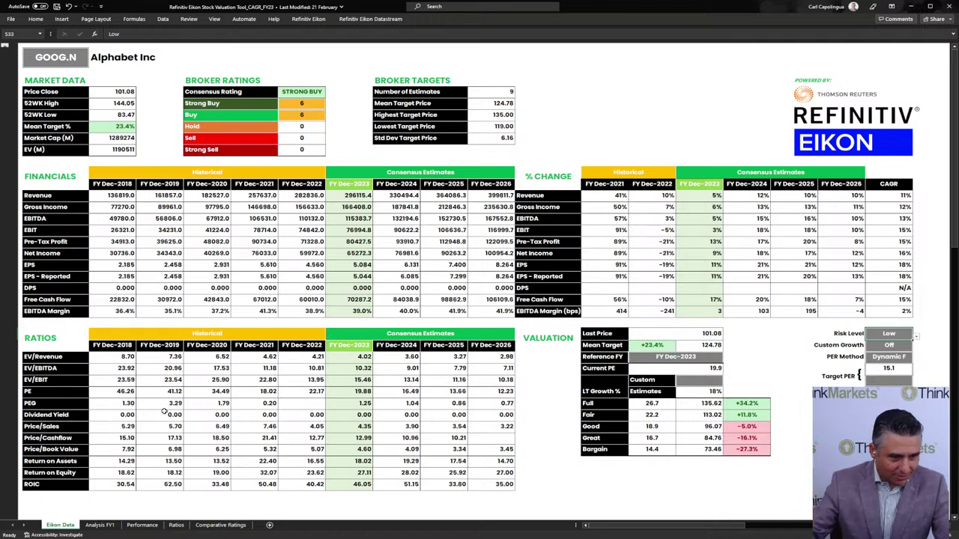
drag(129, 394, 281, 392)
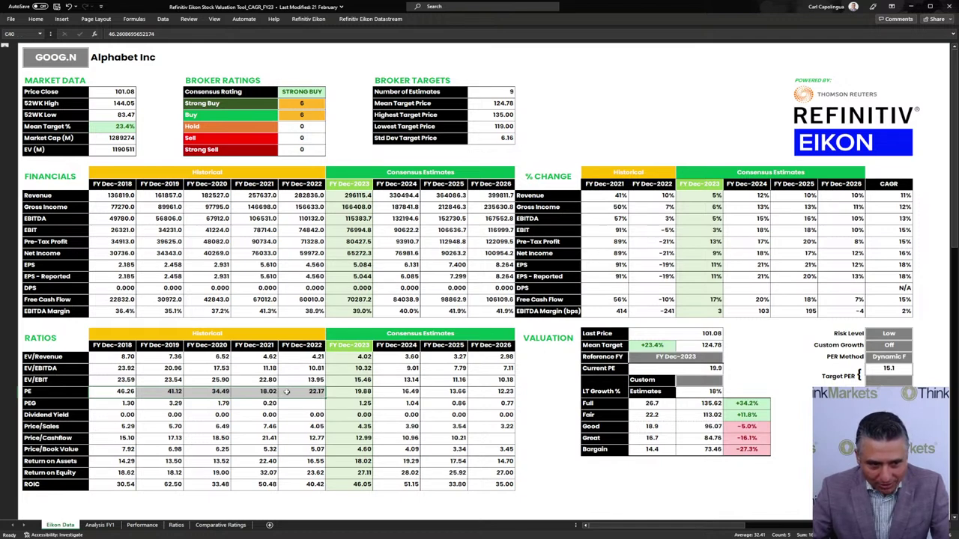
drag(379, 392, 503, 392)
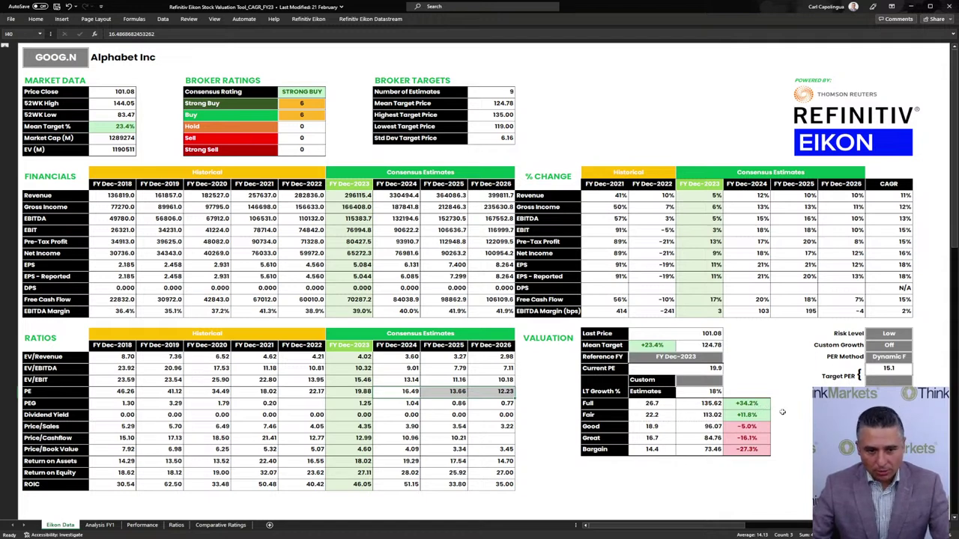
drag(711, 415, 736, 415)
click(720, 414)
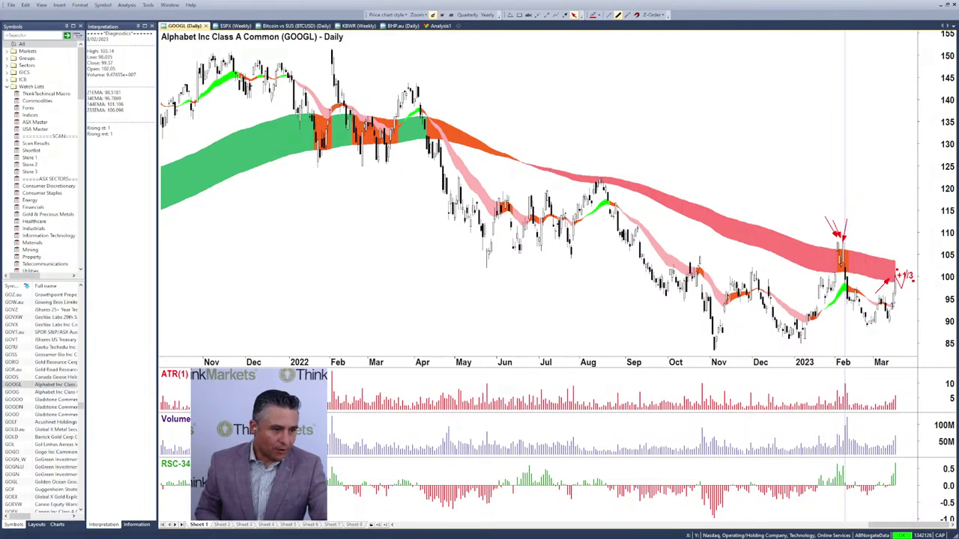
Switch to AmiBroker, open the Skyworks Solutions (SWKS) daily chart and zoom in on the latest months.
click(12, 384)
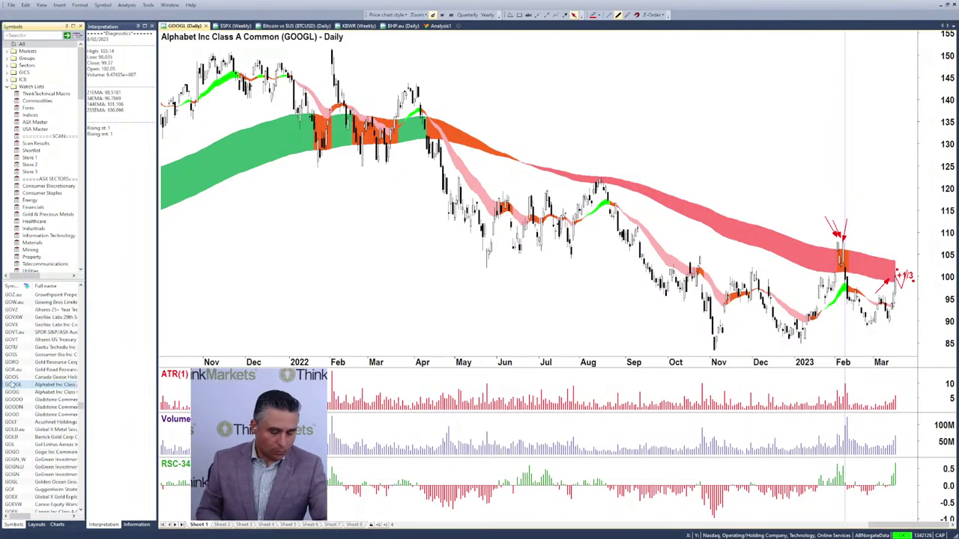
text(swks)
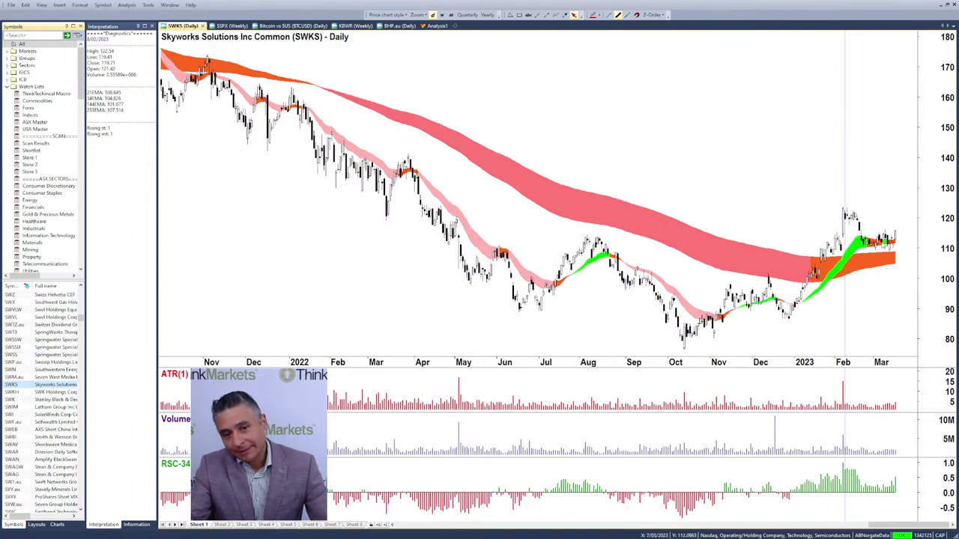
scroll(884, 288, up, 5)
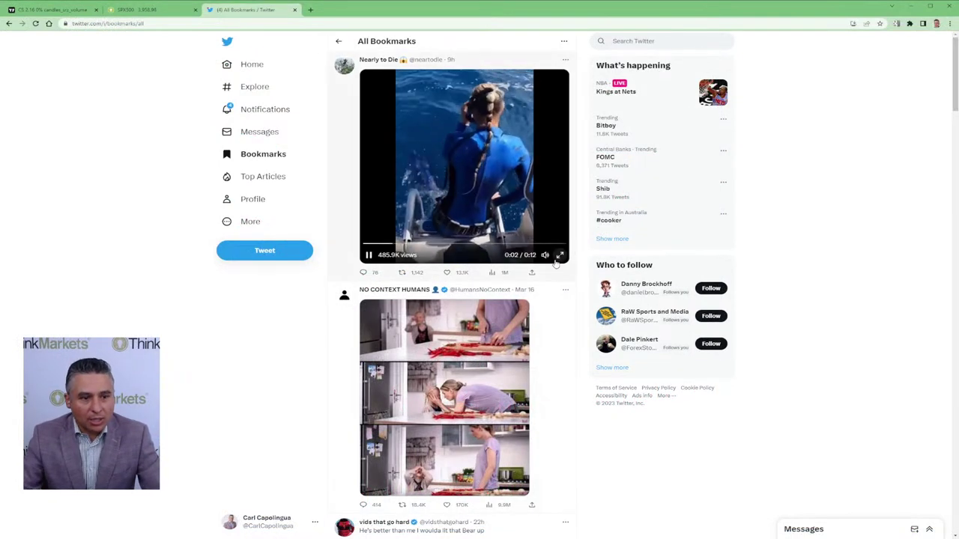
Watch the first bookmarked Twitter video in full screen, then leave full screen.
click(559, 256)
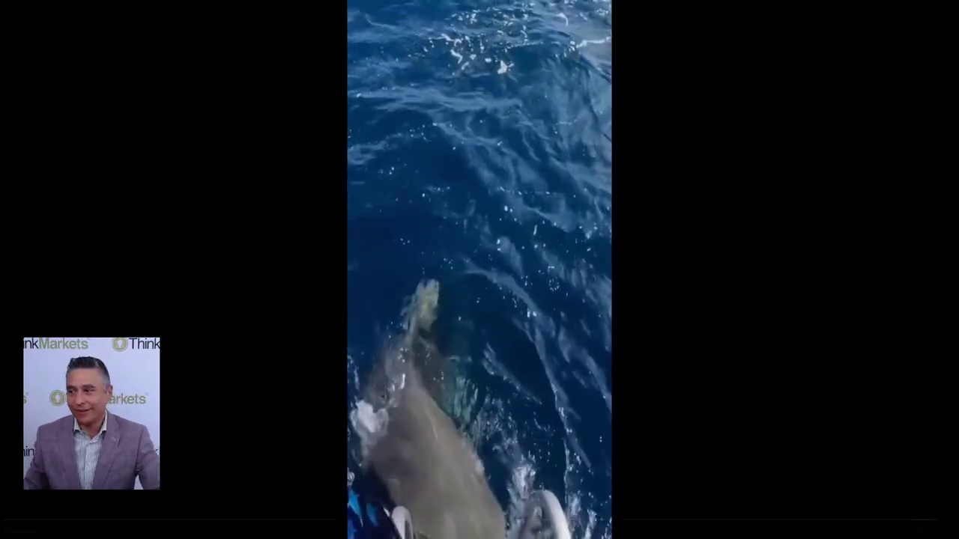
click(953, 531)
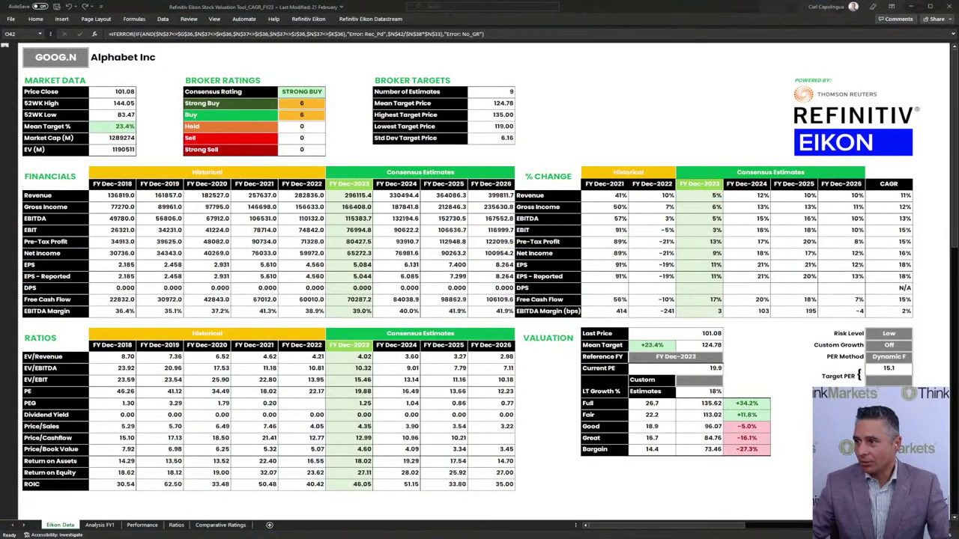
Change the ticker in the Eikon valuation workbook to SWK.N.
double_click(55, 57)
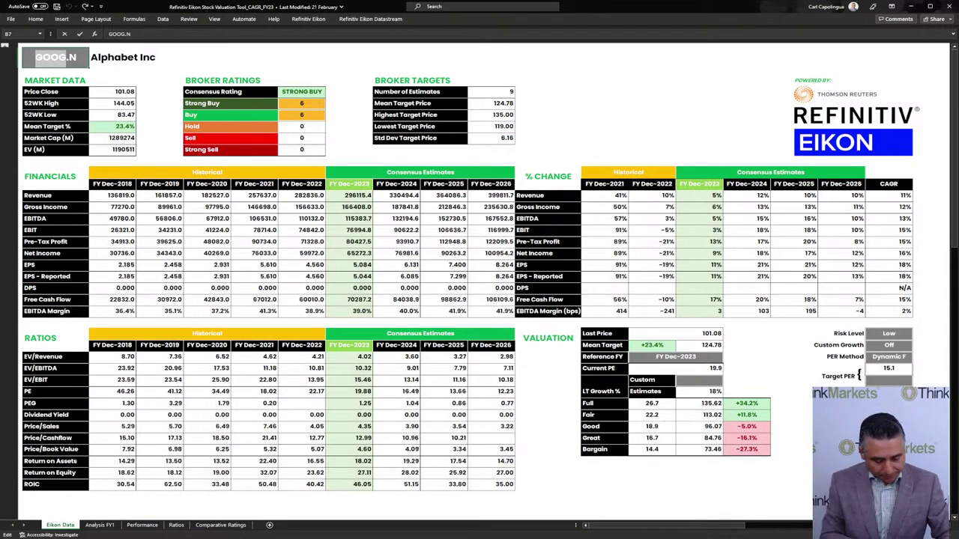
text(SWK)
key(Return)
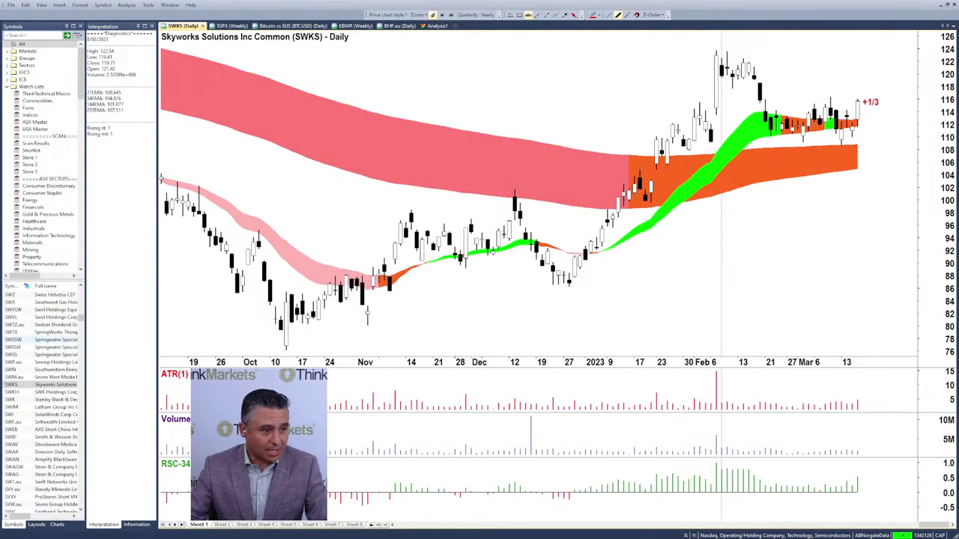
View the Stanley Black & Decker (SWK) daily chart in AmiBroker, then return to the Skyworks (SWKS) chart.
click(15, 400)
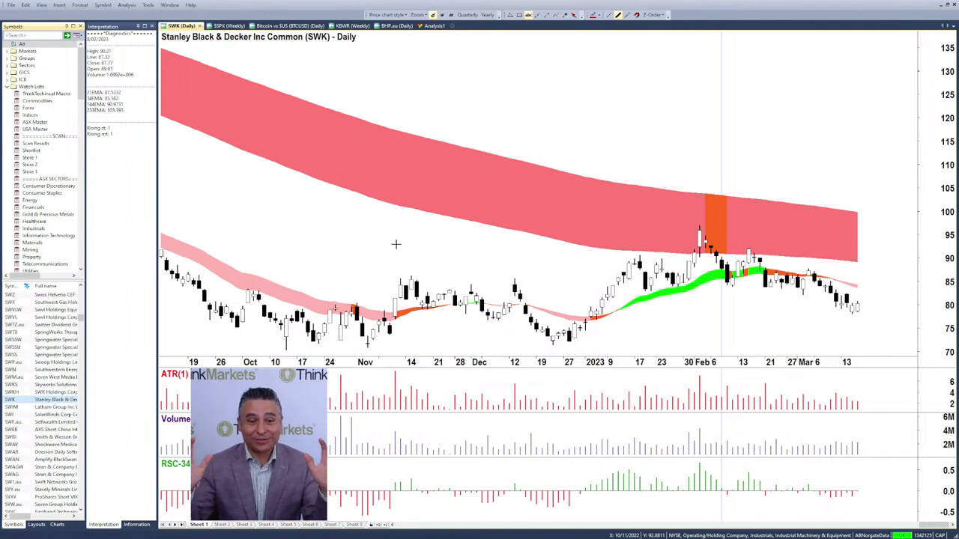
key(Up)
key(Up)
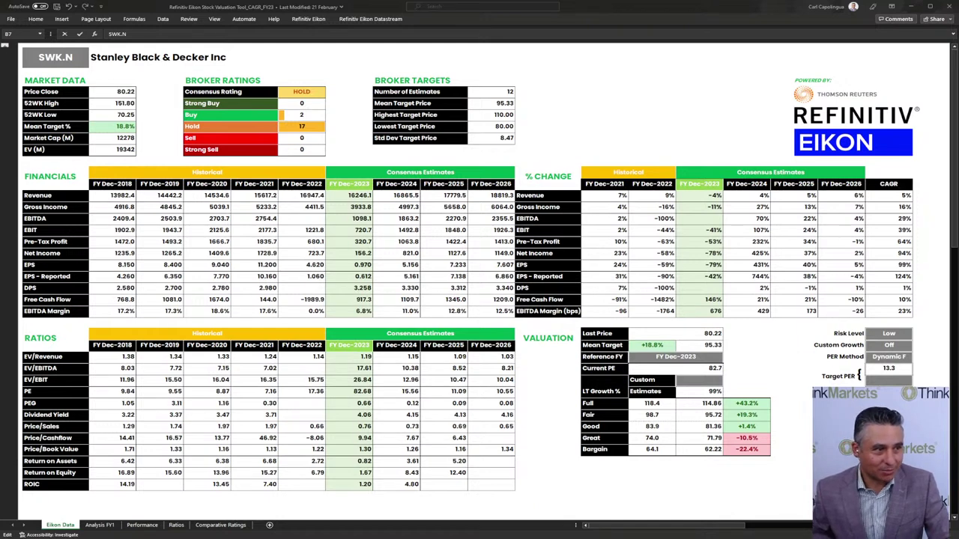
Correct the Eikon workbook ticker to SWKS.N and check Skyworks' number of estimates and highest and lowest target prices.
text(S)
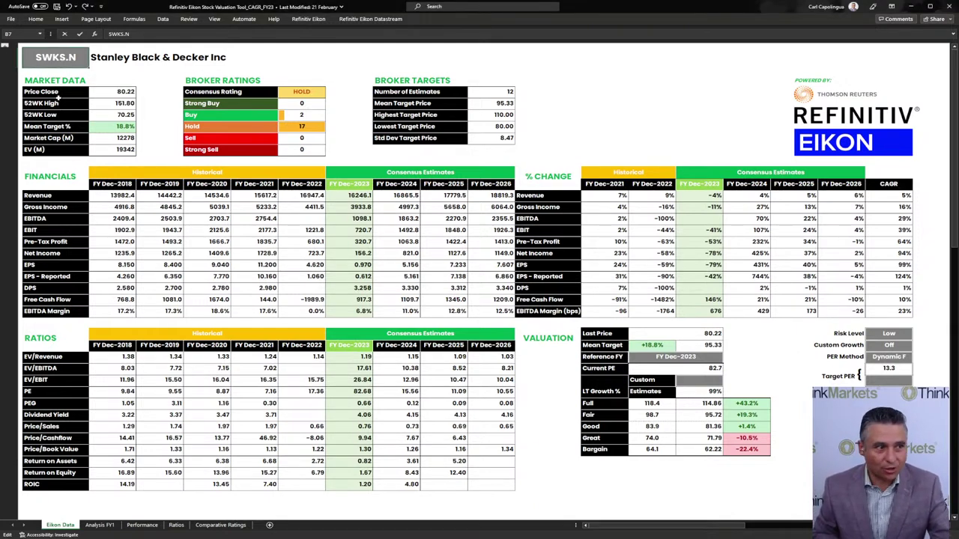
key(Return)
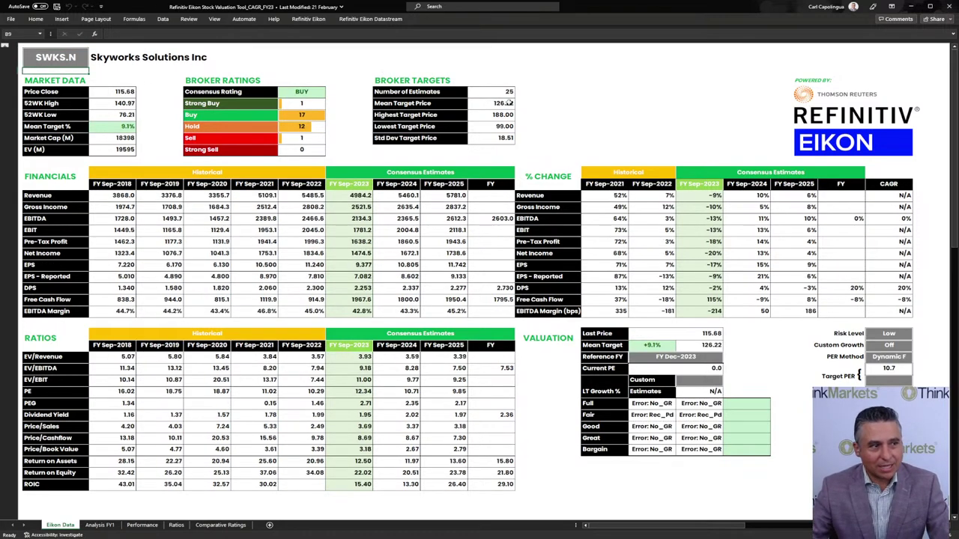
click(506, 92)
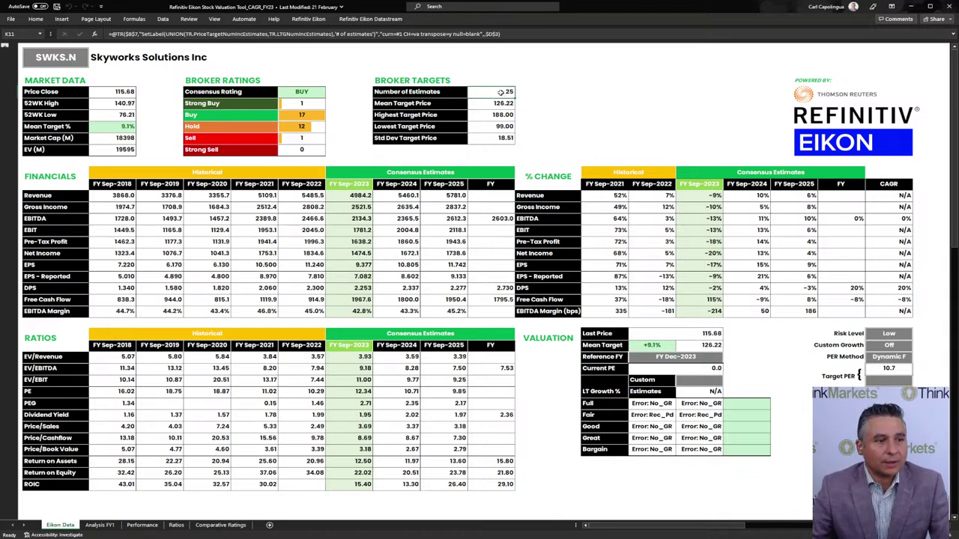
click(489, 115)
click(491, 126)
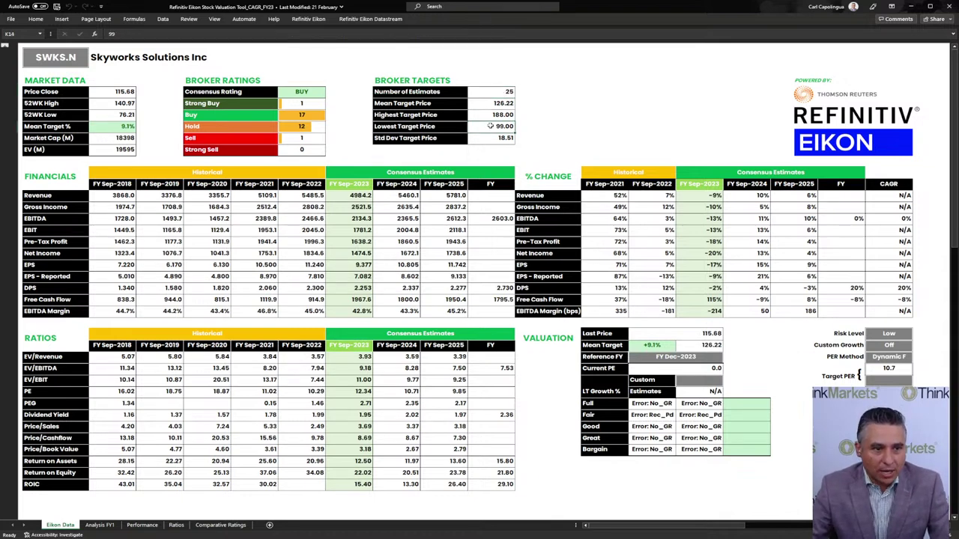
Examine Skyworks' mean target price, the broker Buy and Hold ratings, and the EPS row through the consensus estimates.
drag(660, 346, 690, 347)
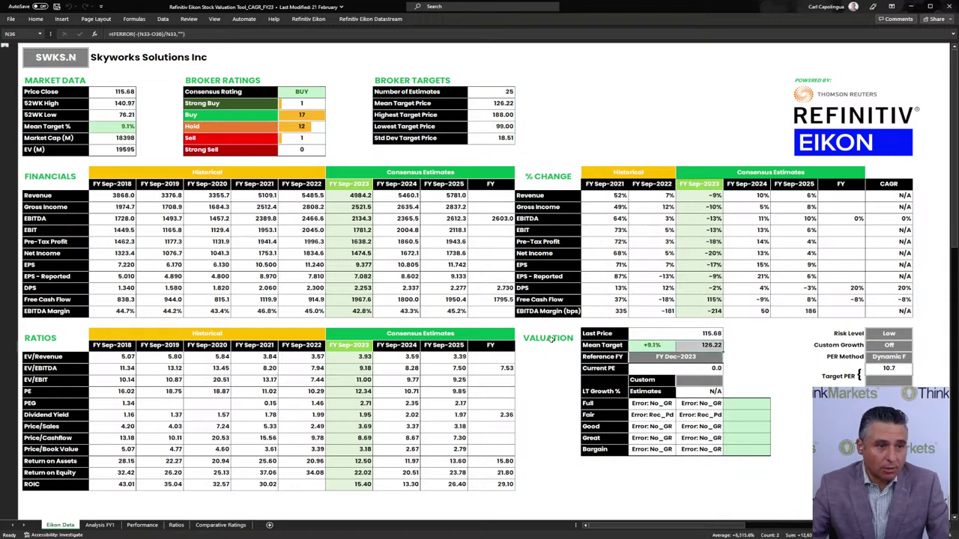
click(287, 114)
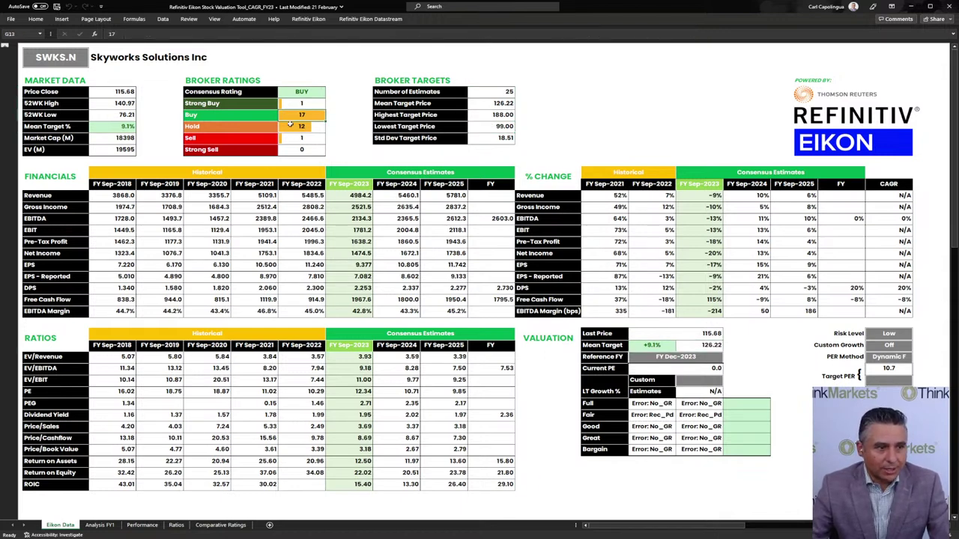
click(290, 126)
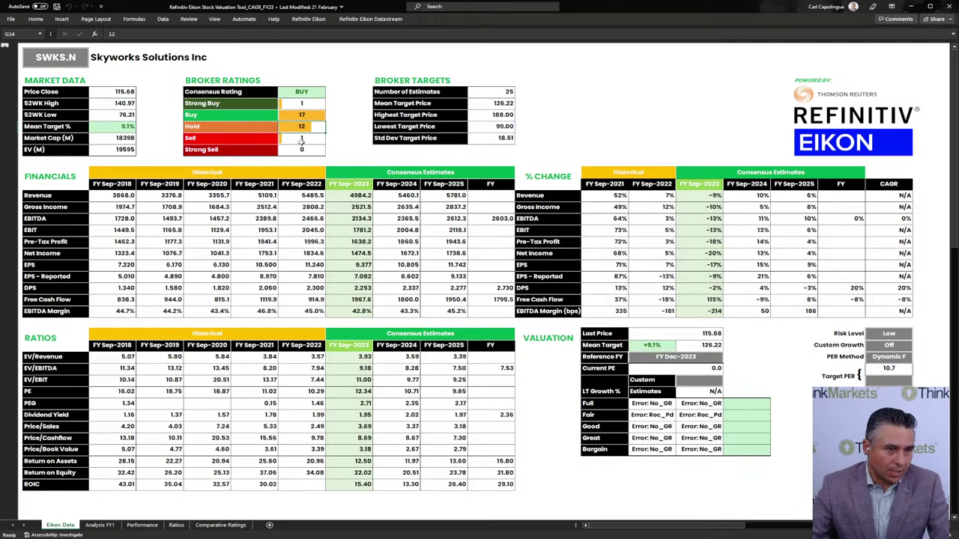
drag(122, 269, 439, 266)
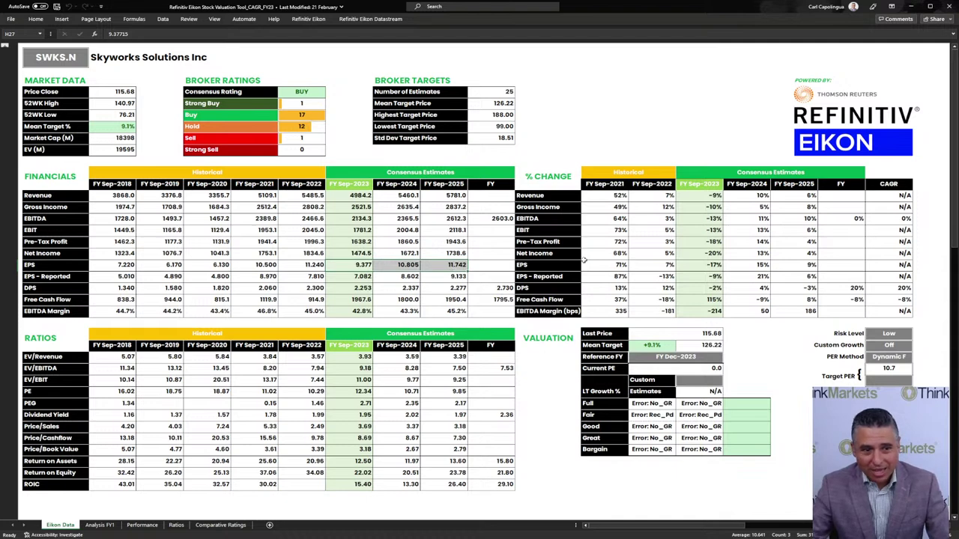
Set the valuation's reference financial year to FY Sep-2023 and check the EPS CAGR.
click(680, 358)
click(682, 368)
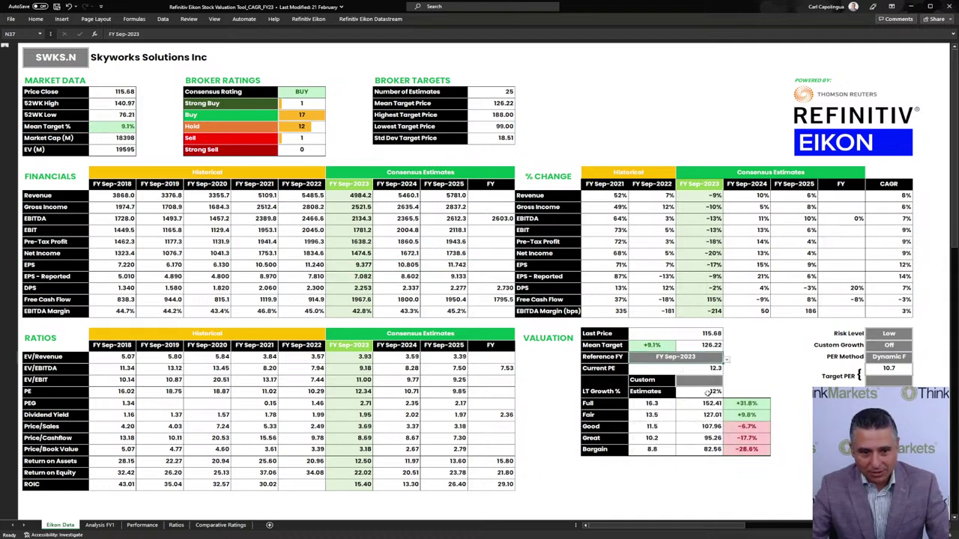
click(897, 264)
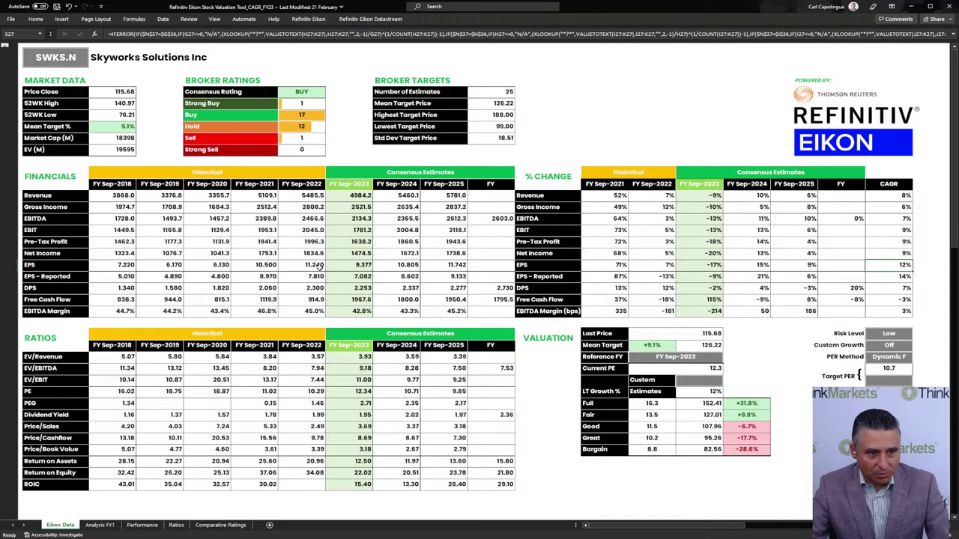
Compare Skyworks' FY Sep-2023 EPS estimate and mean target price with the Fair valuation price and its percentage difference.
click(343, 265)
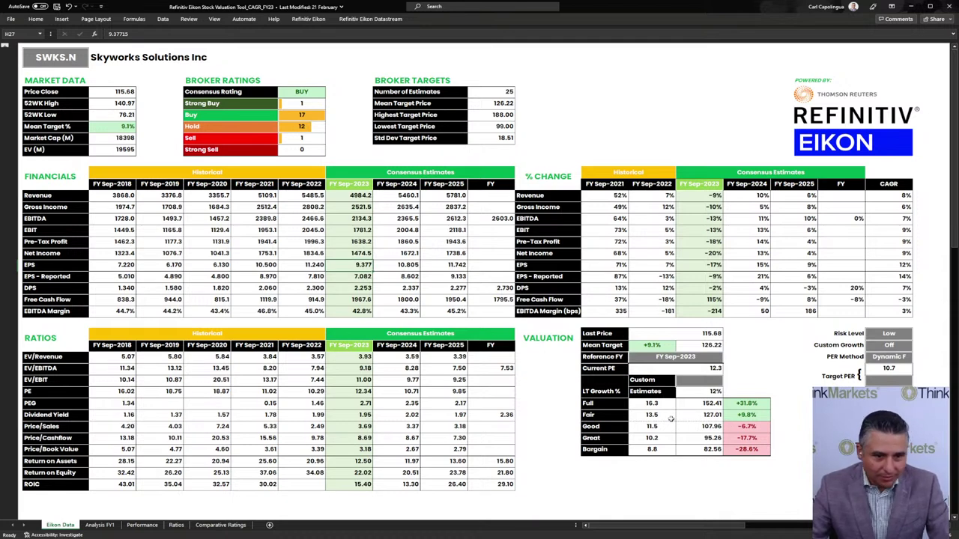
drag(744, 414, 680, 346)
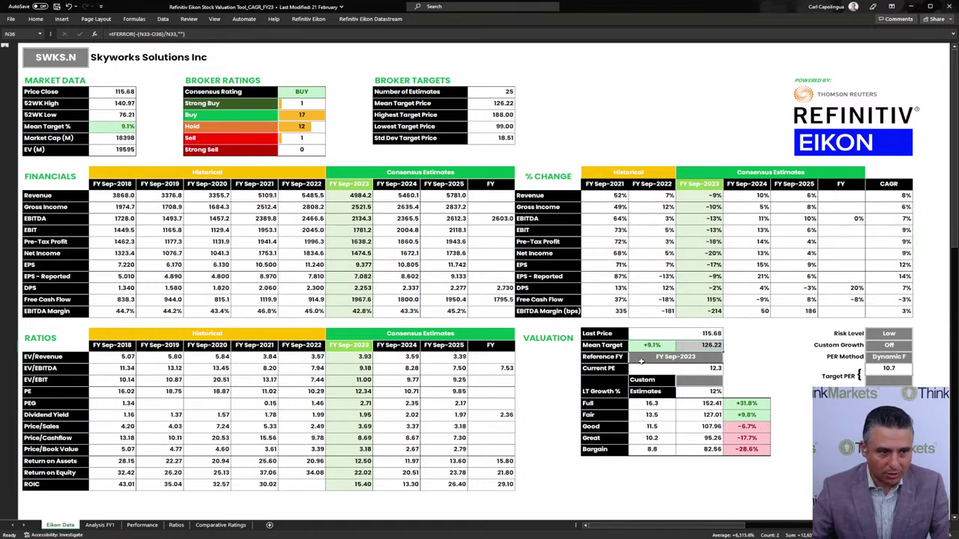
click(362, 264)
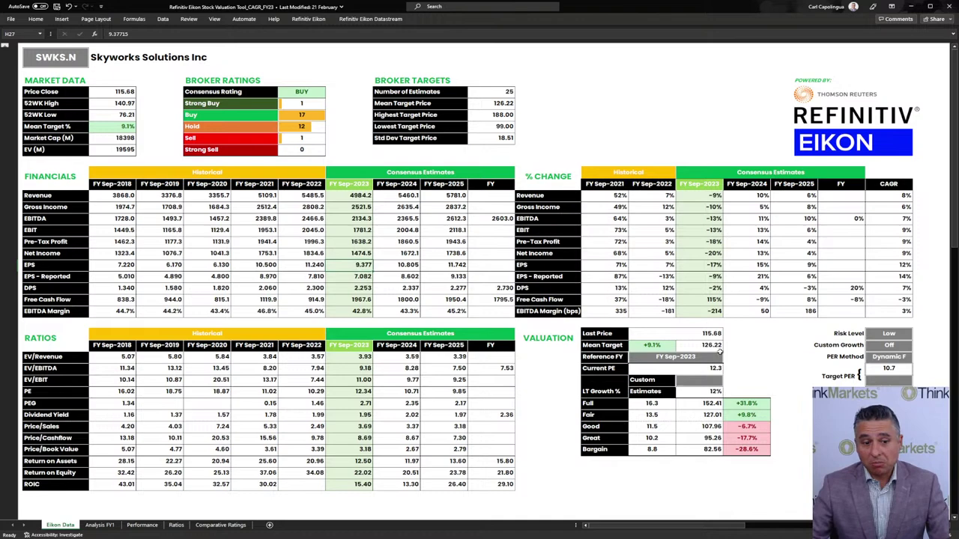
click(716, 414)
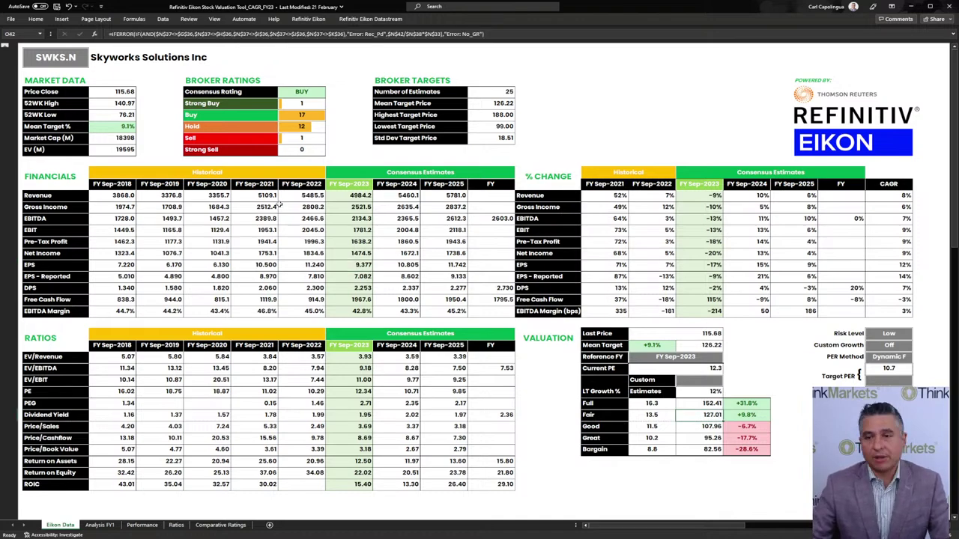